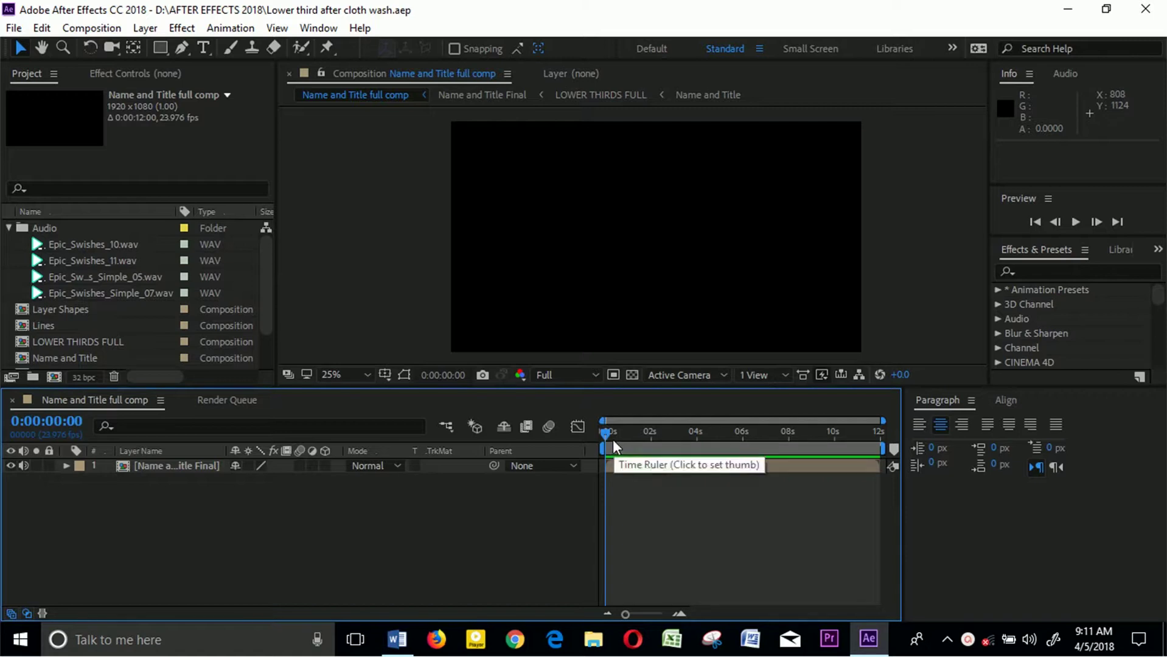
- Open the Composition menu in the menu bar
drag(614, 447, 534, 422)
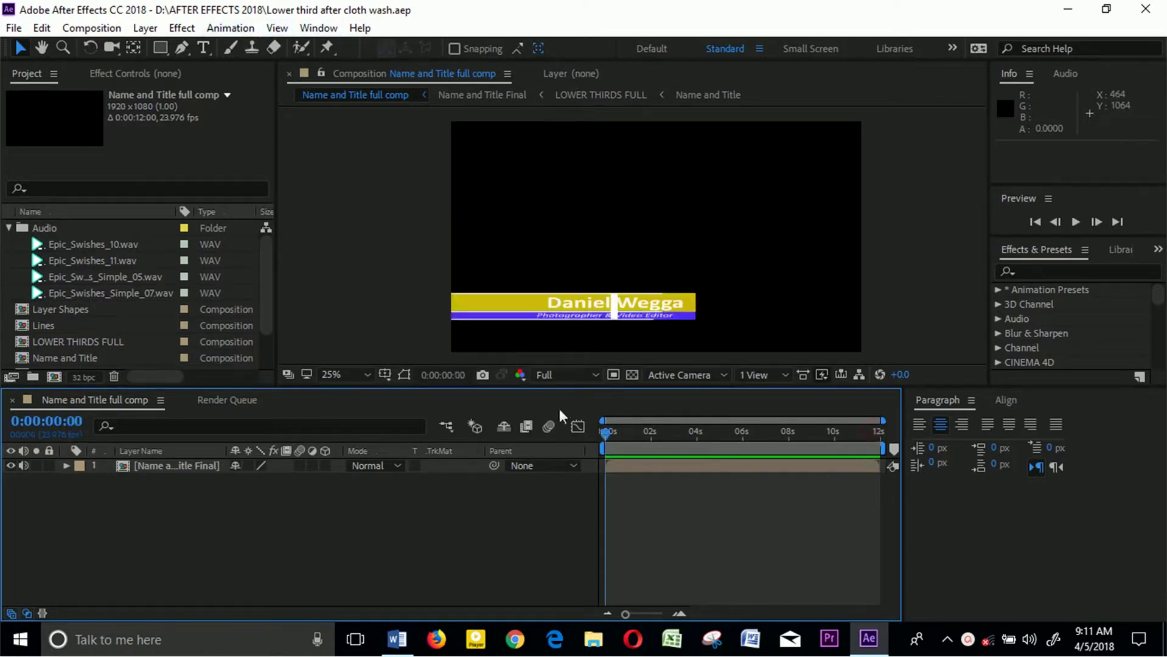
click(108, 32)
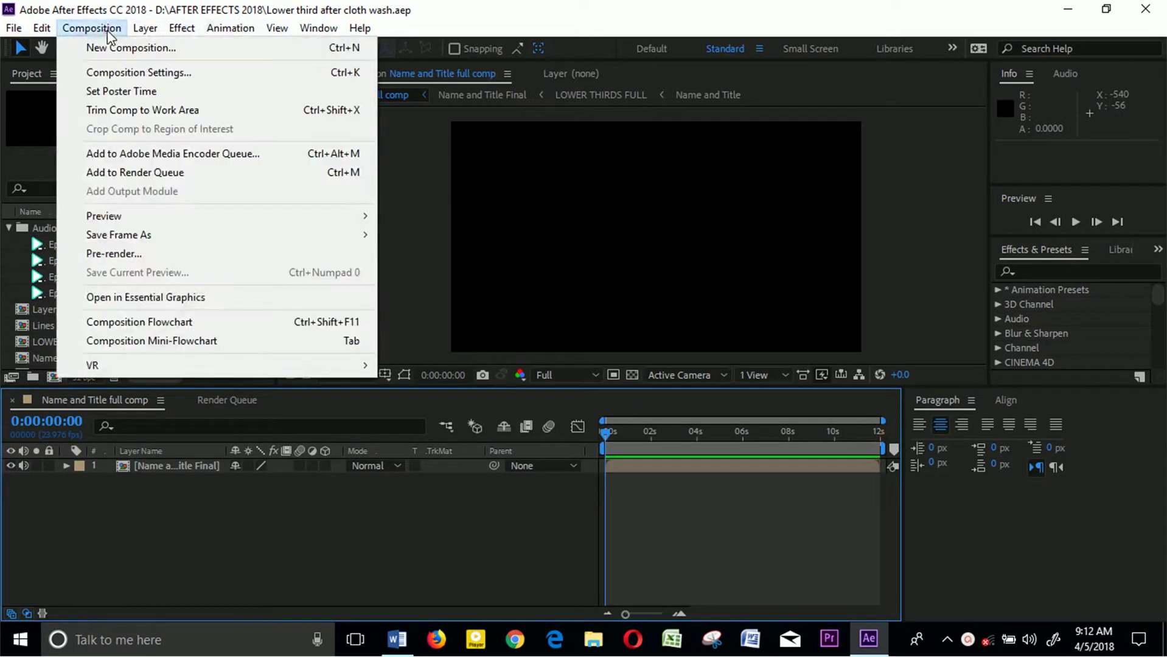
- Create a 1920×1080, 23.976 fps, 12-second composition named 'Tutorial Lower third'
click(129, 49)
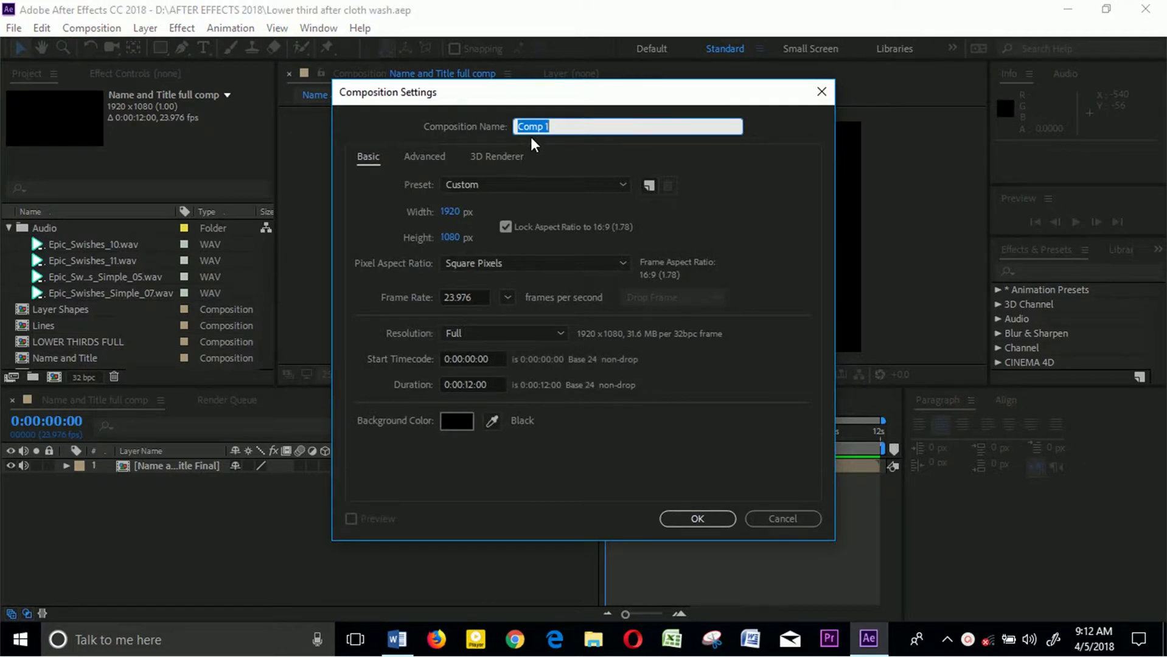
text(Tutorial Lower third)
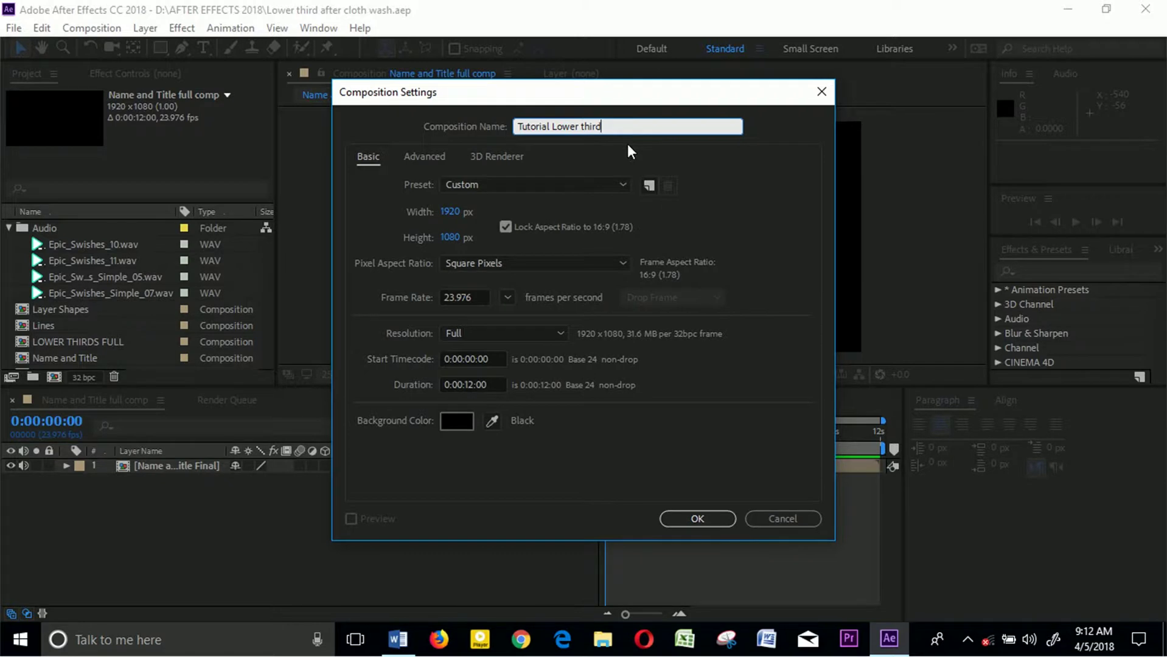
click(699, 519)
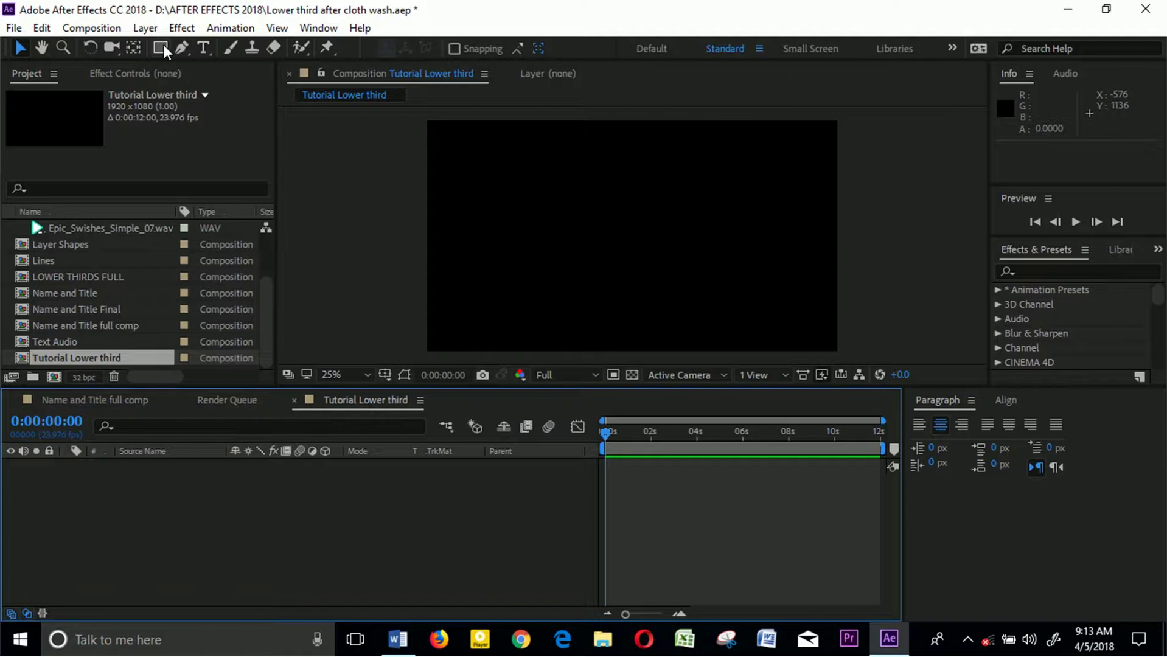
- Draw a wide, thin rectangle near the comp's bottom-left with the Rectangle Tool
click(161, 48)
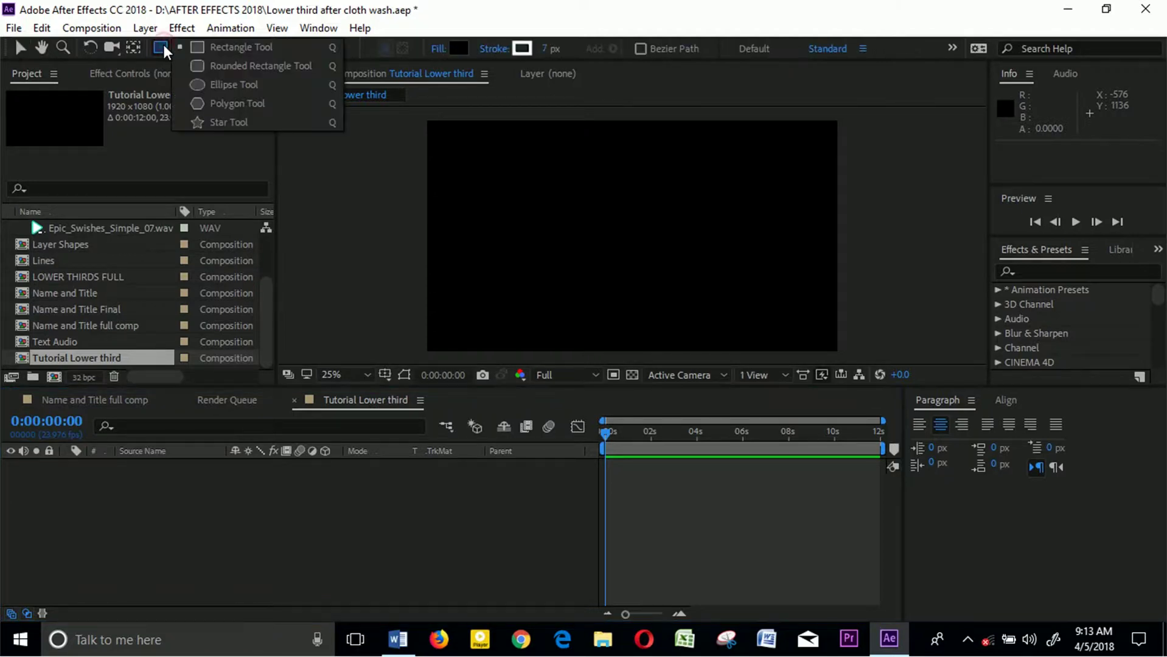
click(204, 53)
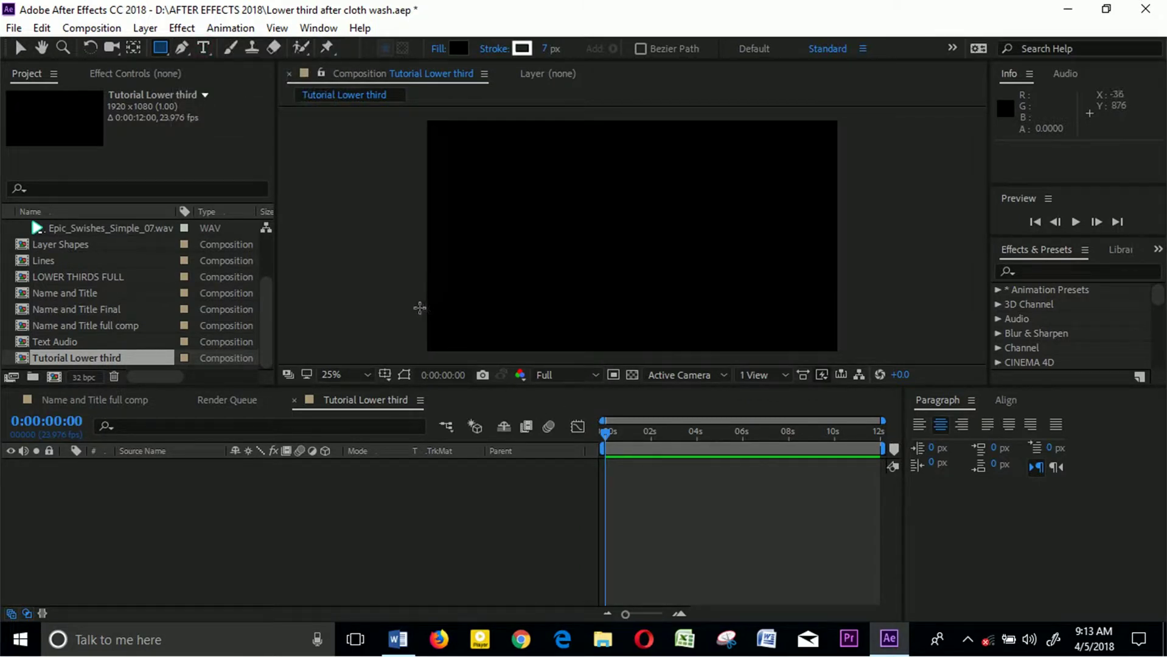
mouse_move(418, 308)
mouse_down()
mouse_move(494, 329)
mouse_move(662, 331)
mouse_up()
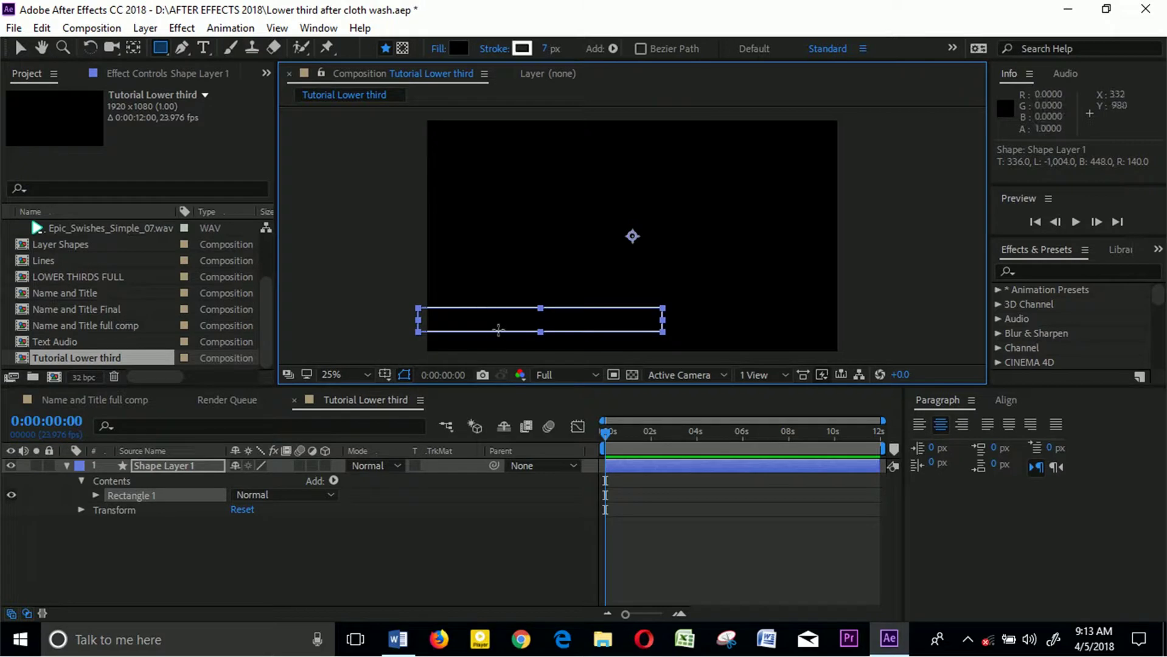
- Set Rectangle 1's fill to bright yellow (FFF557)
click(460, 49)
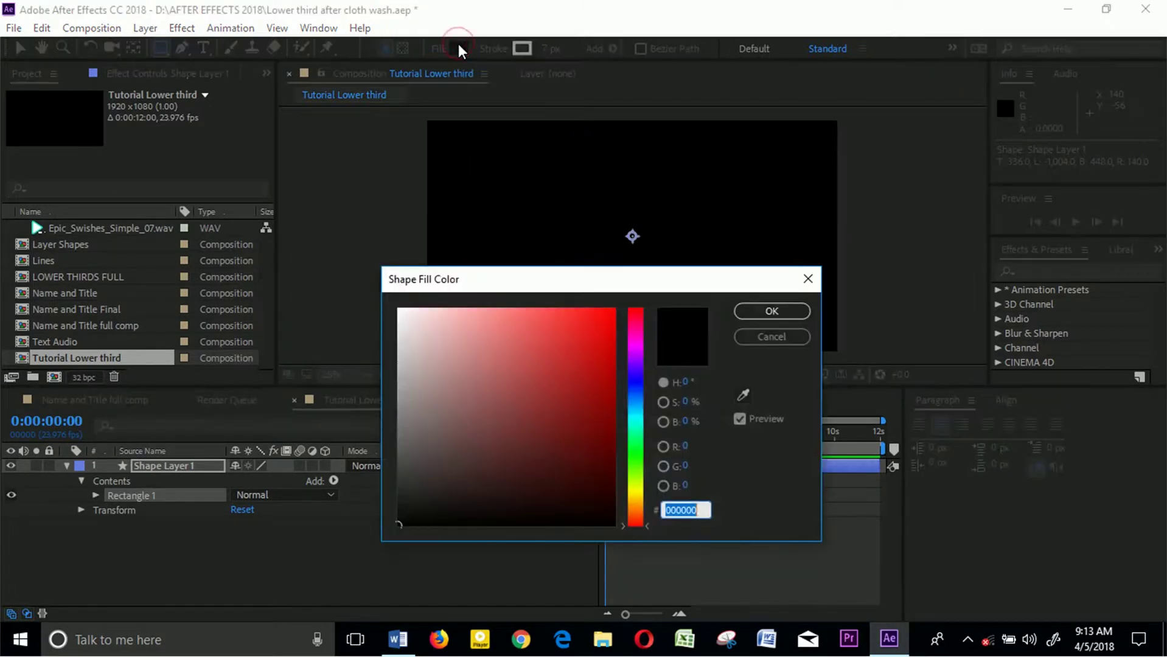
click(637, 492)
drag(536, 352, 541, 309)
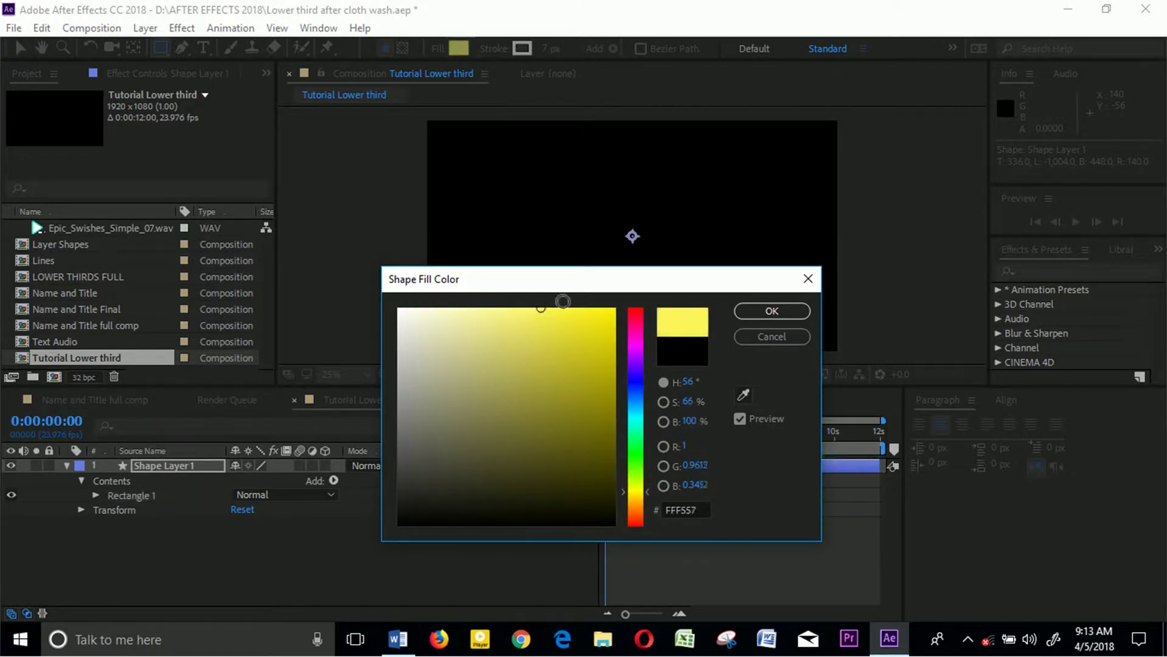
click(771, 313)
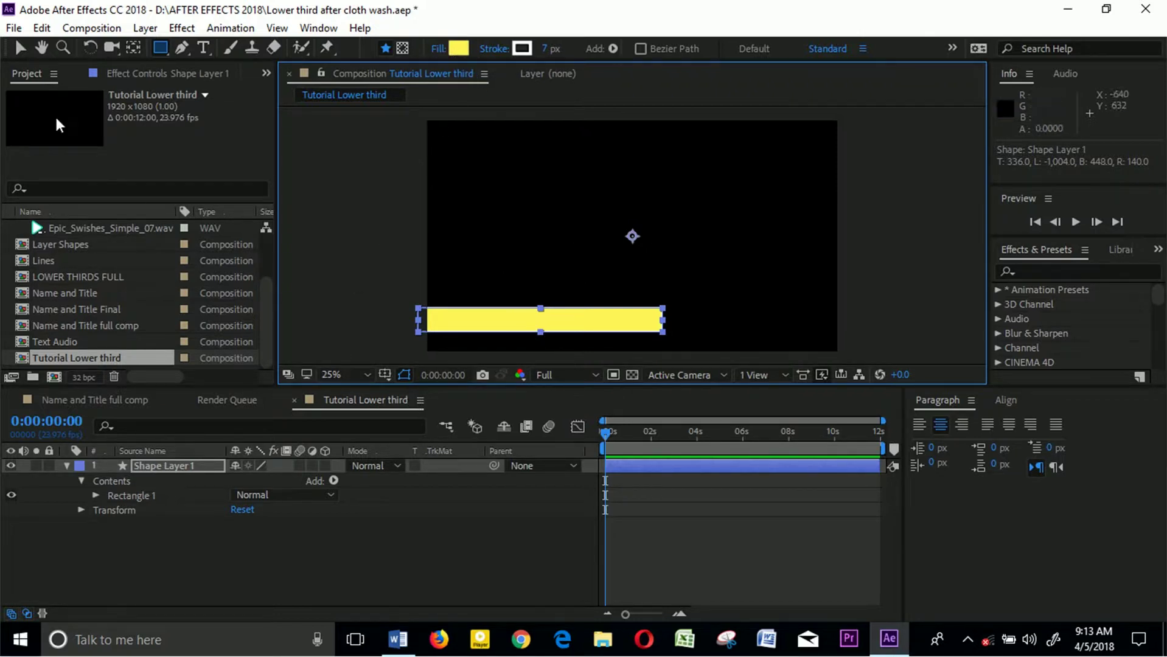
- Show the title/action safe guides and move the yellow bar up into the lower third
click(21, 50)
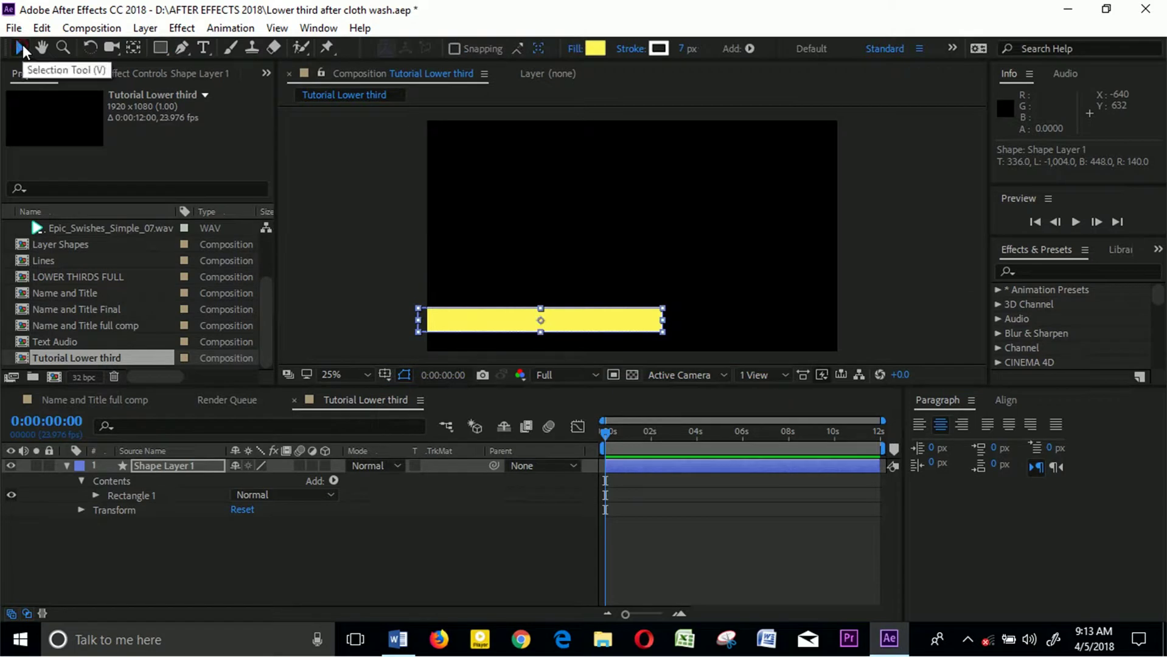
click(482, 325)
drag(482, 324, 477, 323)
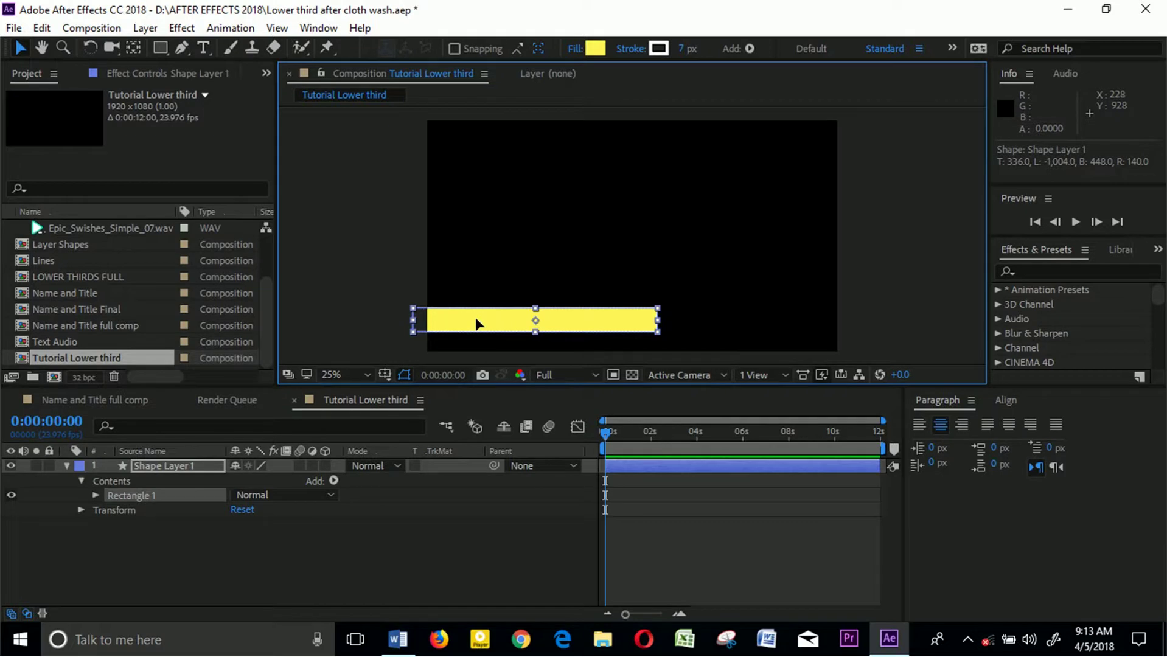
key(apostrophe)
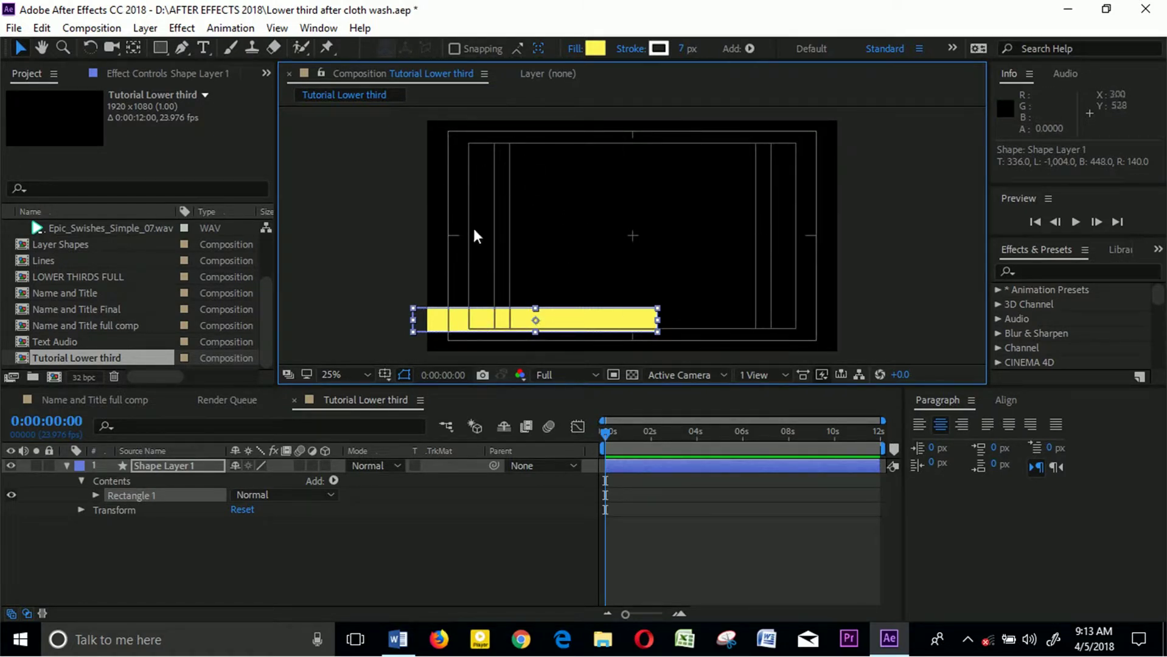
drag(579, 327, 584, 298)
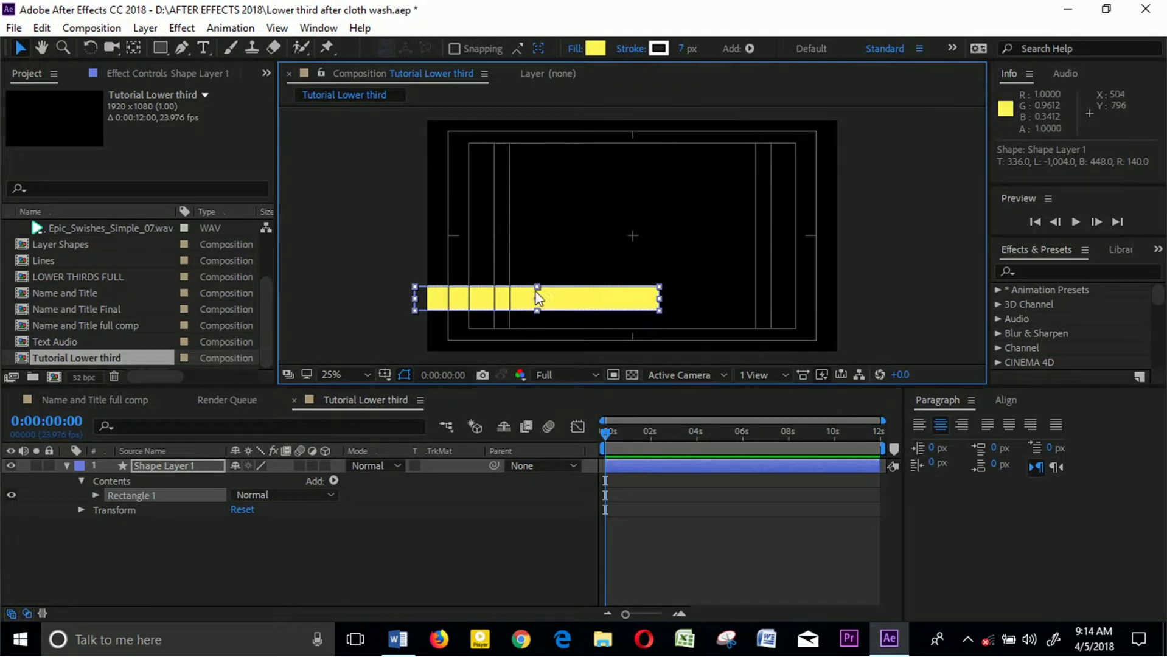
- Fine-tune the yellow bar's position and adjust its height with the bottom handle
scroll(531, 315, up, 1)
scroll(535, 313, down, 1)
drag(556, 297, 556, 289)
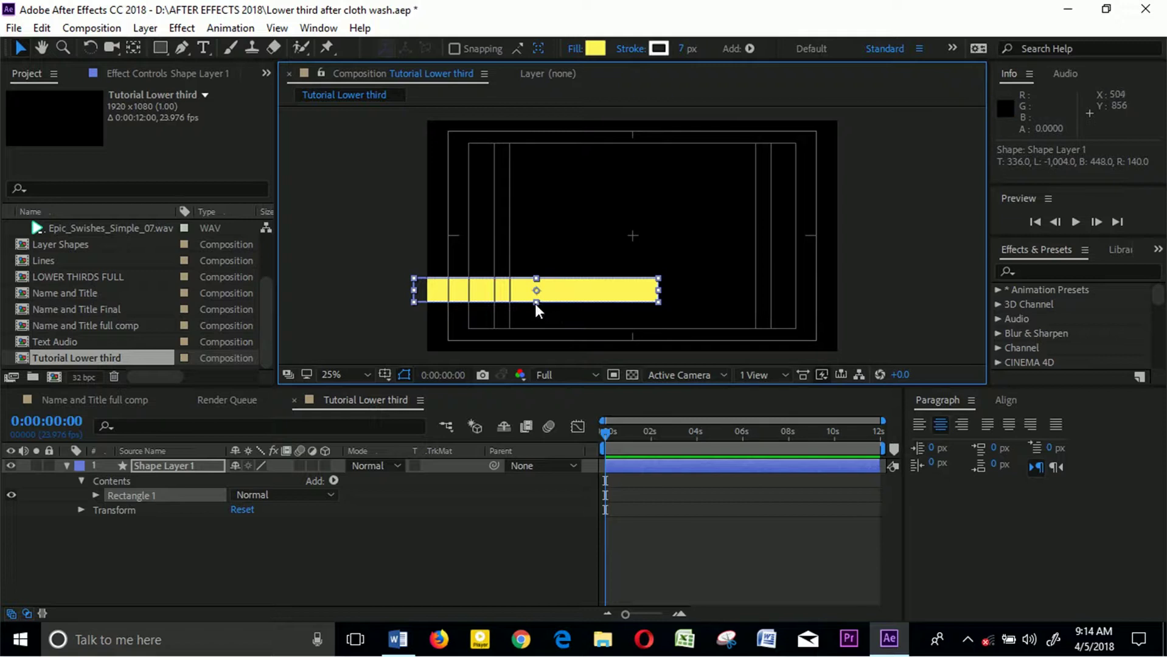
drag(535, 305, 534, 300)
drag(536, 299, 537, 301)
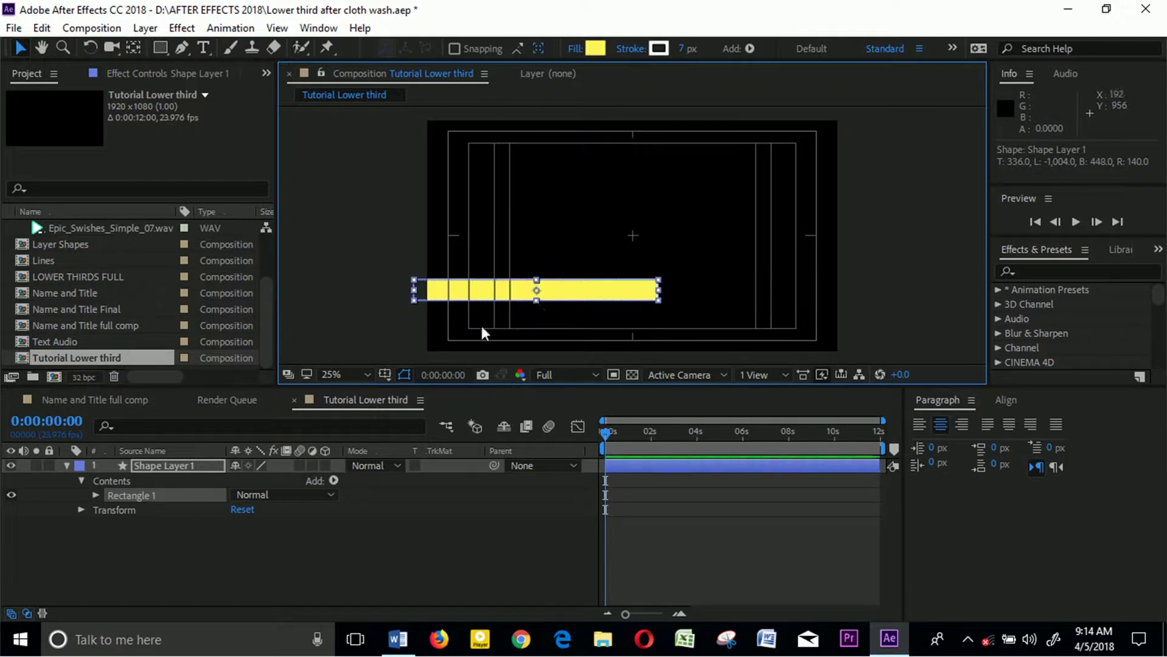
click(415, 327)
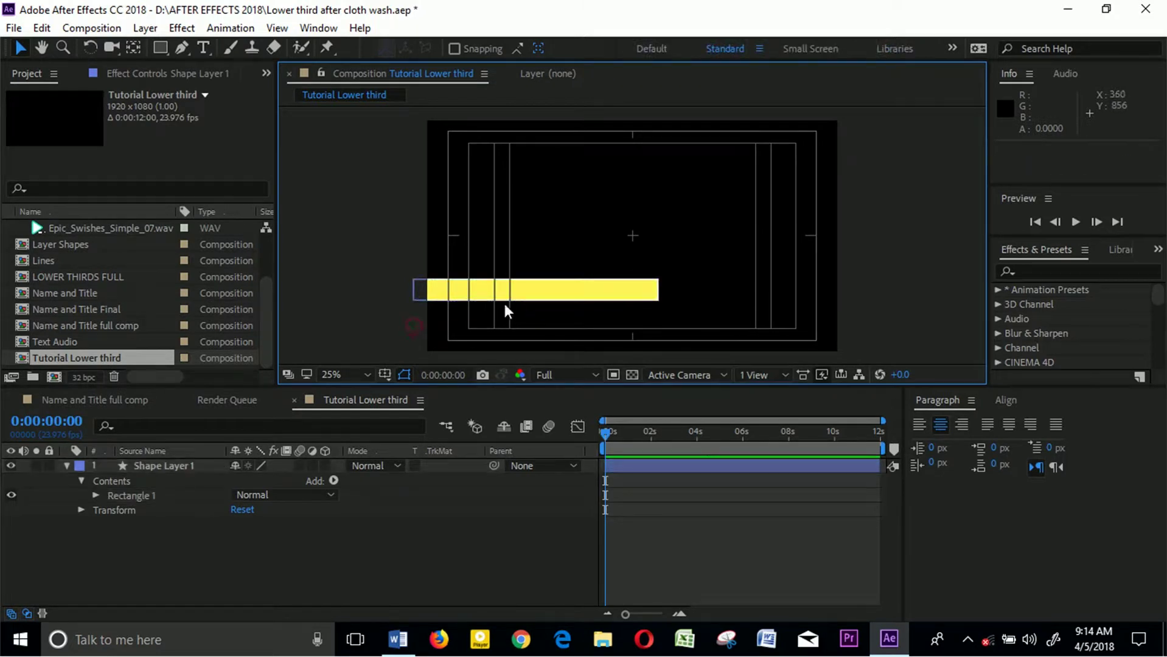
click(582, 302)
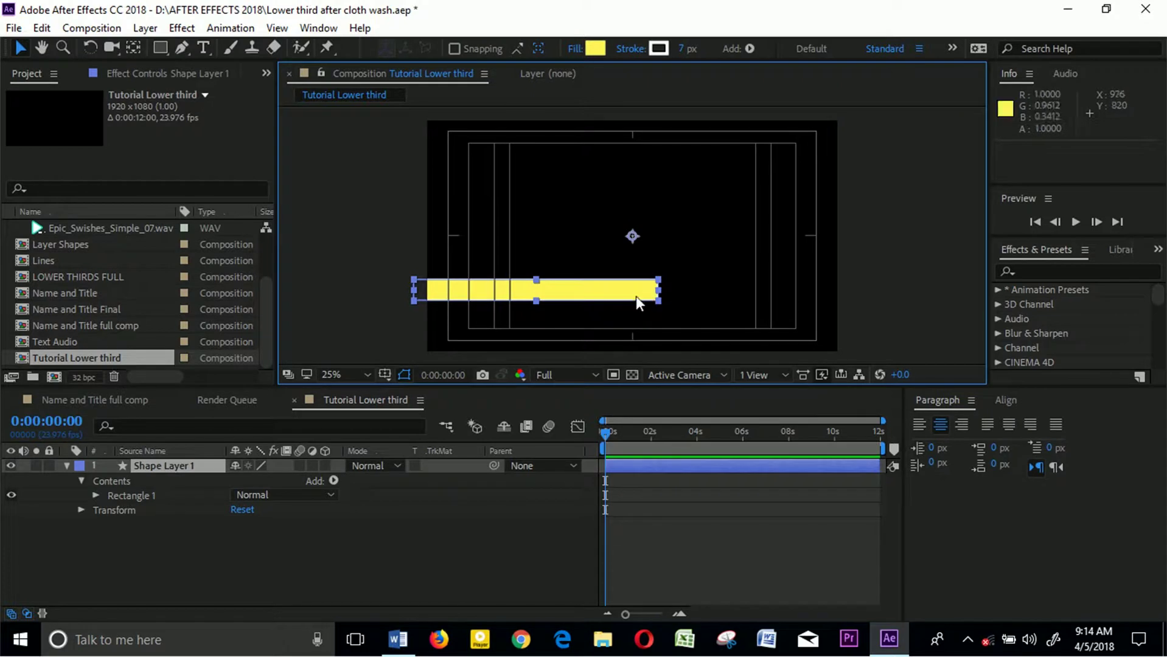
- Expand Shape Layer 1's Contents to reveal Rectangle 1's path properties
click(81, 481)
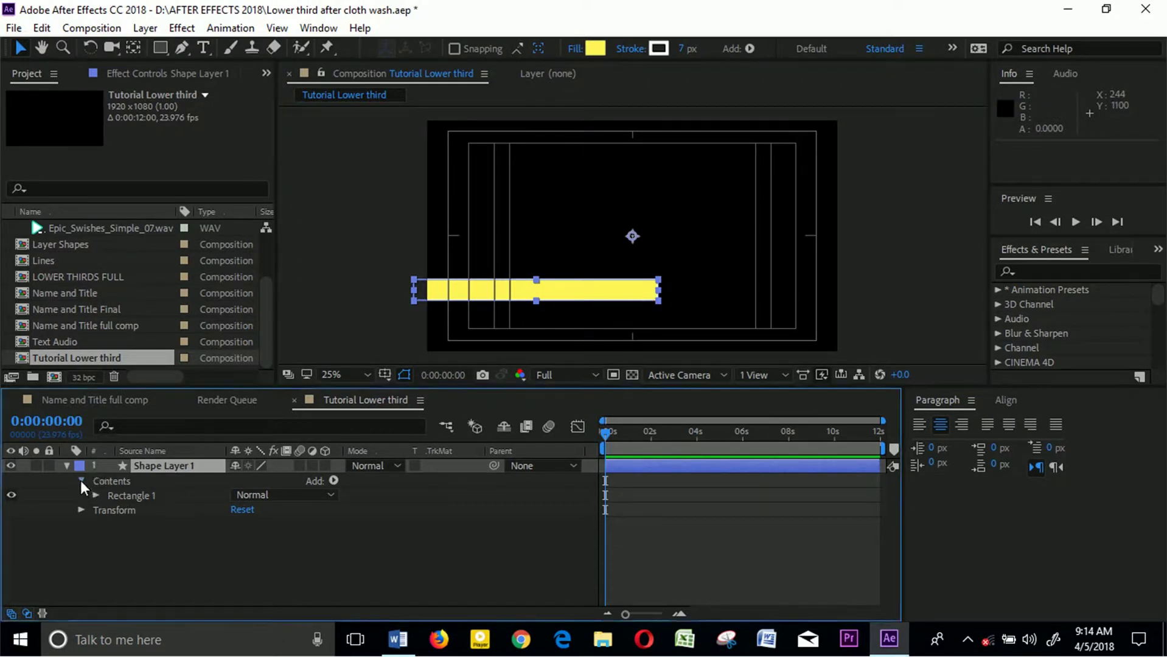
click(80, 481)
click(93, 496)
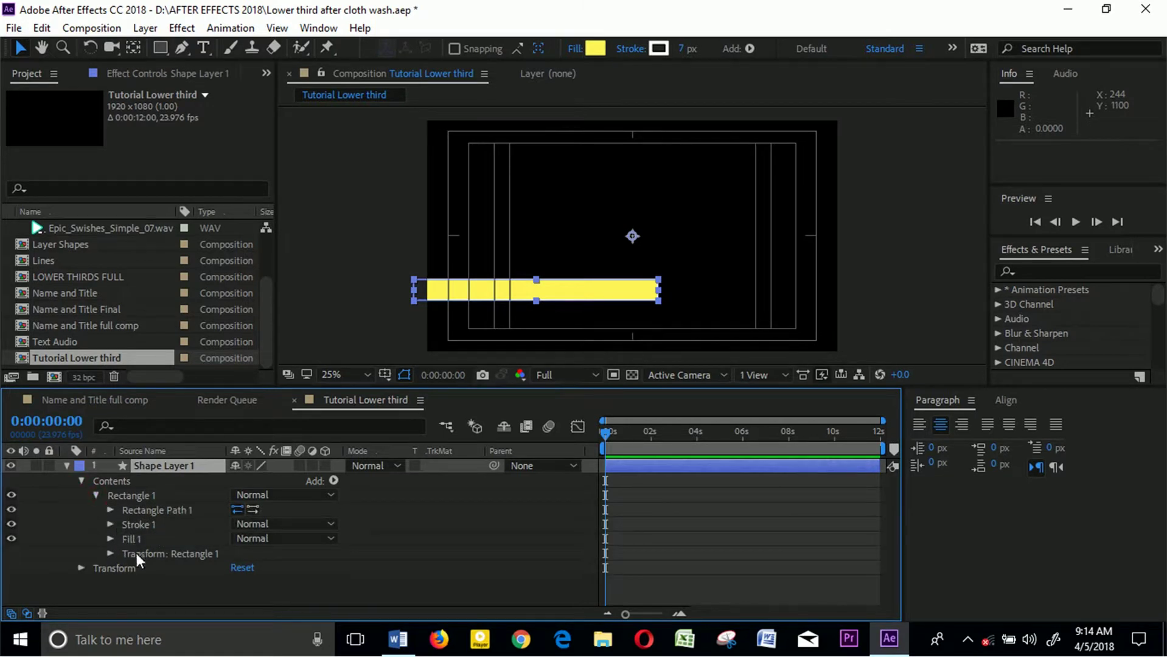
click(111, 511)
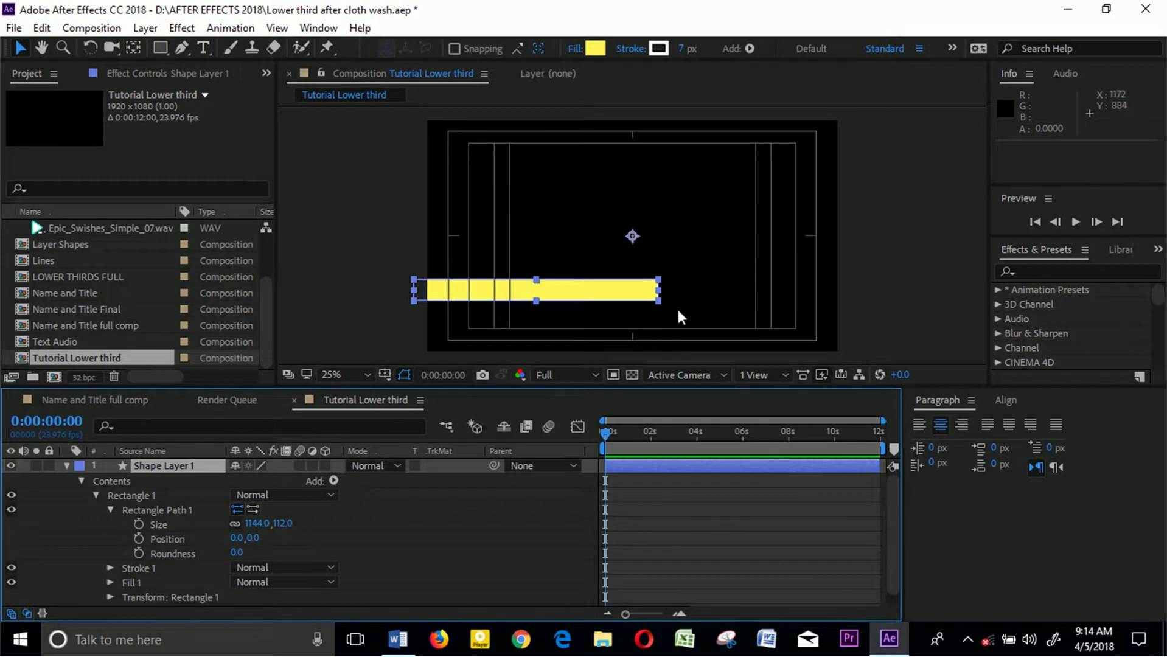
scroll(673, 302, up, 5)
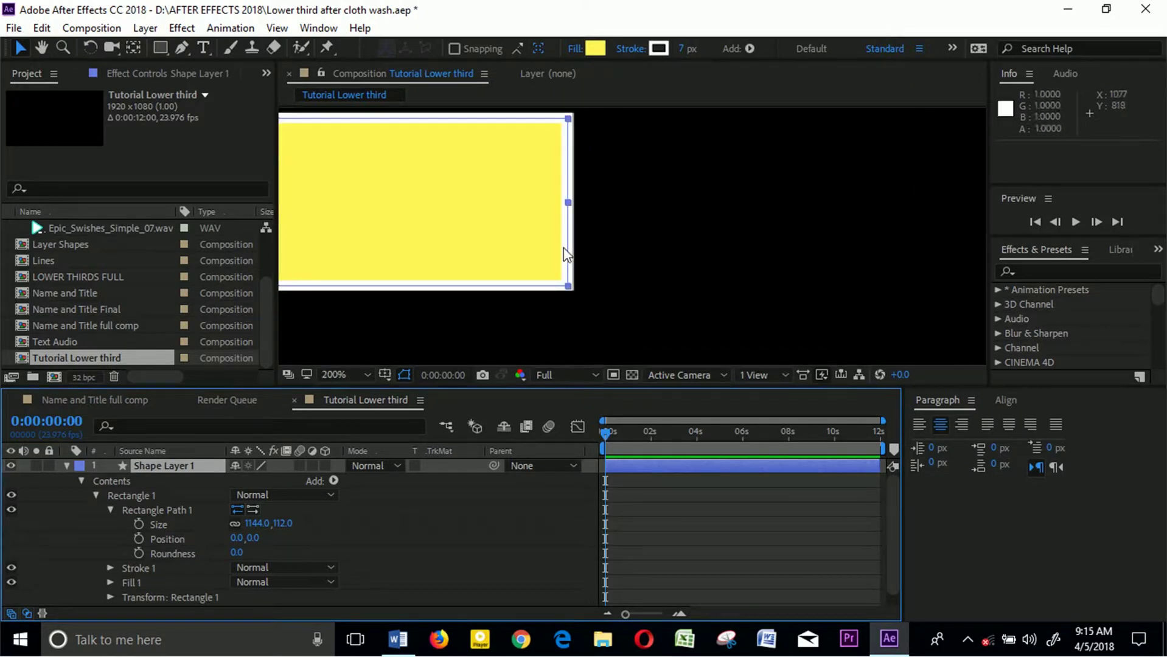
scroll(566, 254, down, 1)
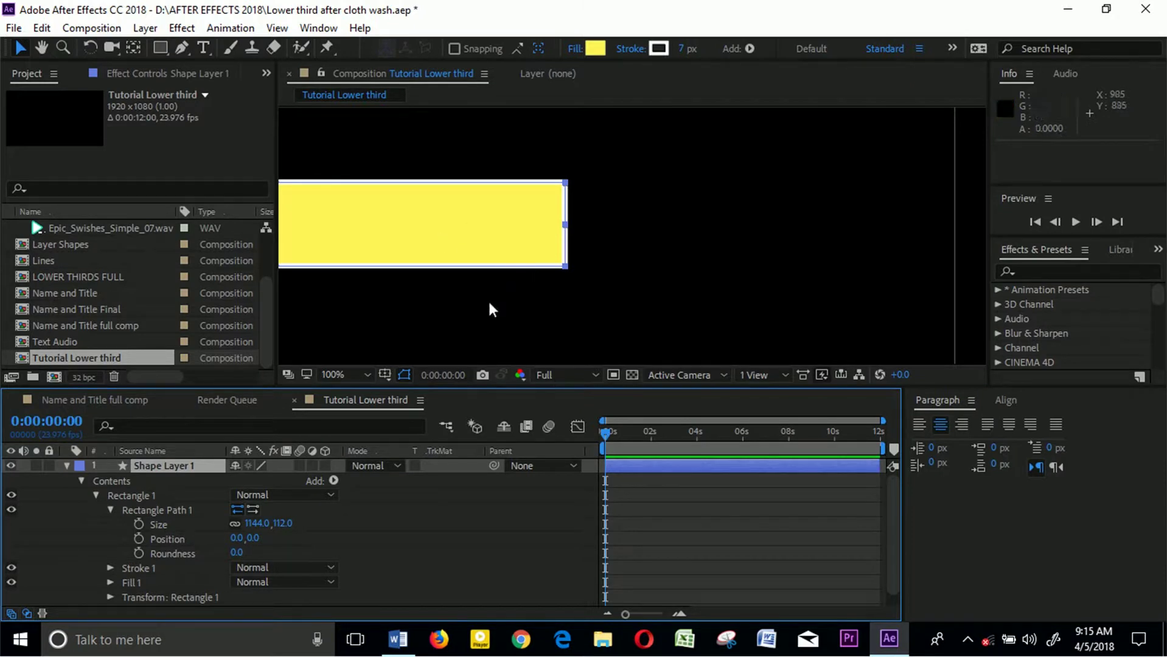
- Set the yellow rectangle's stroke to None
click(368, 539)
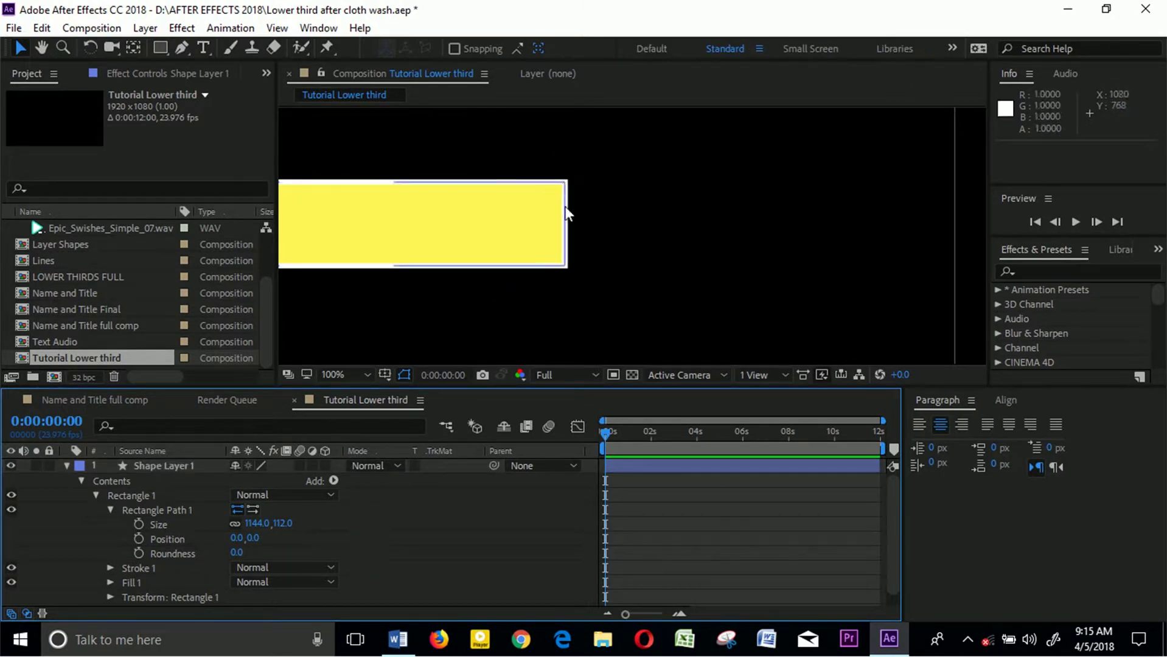
click(364, 219)
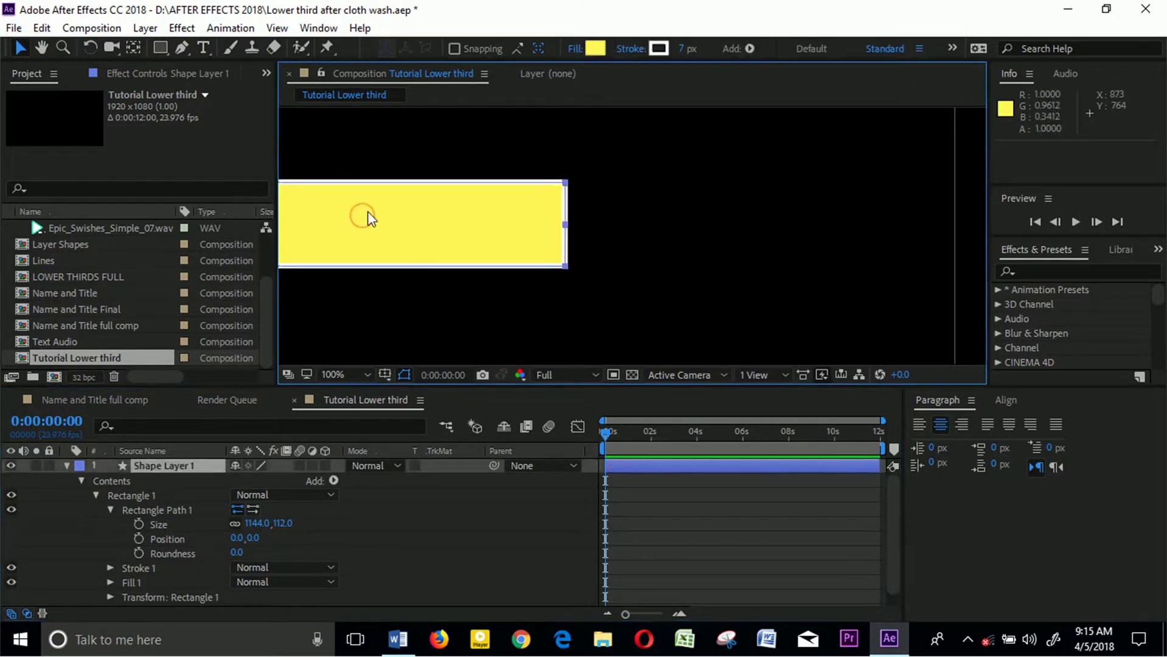
click(630, 48)
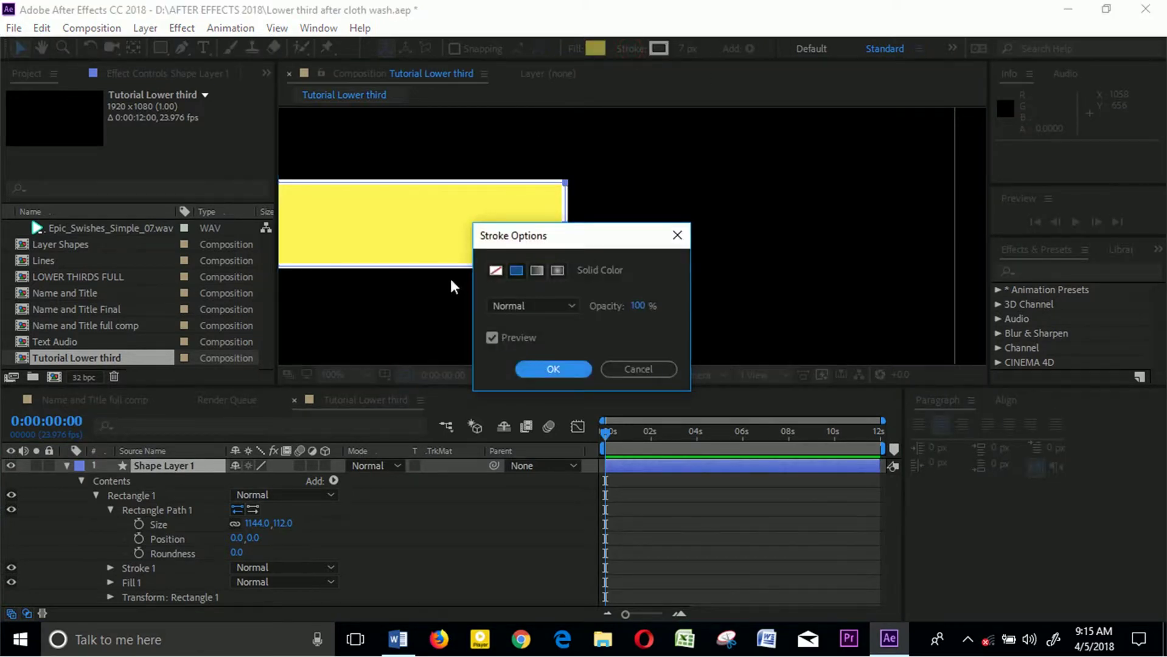
click(494, 270)
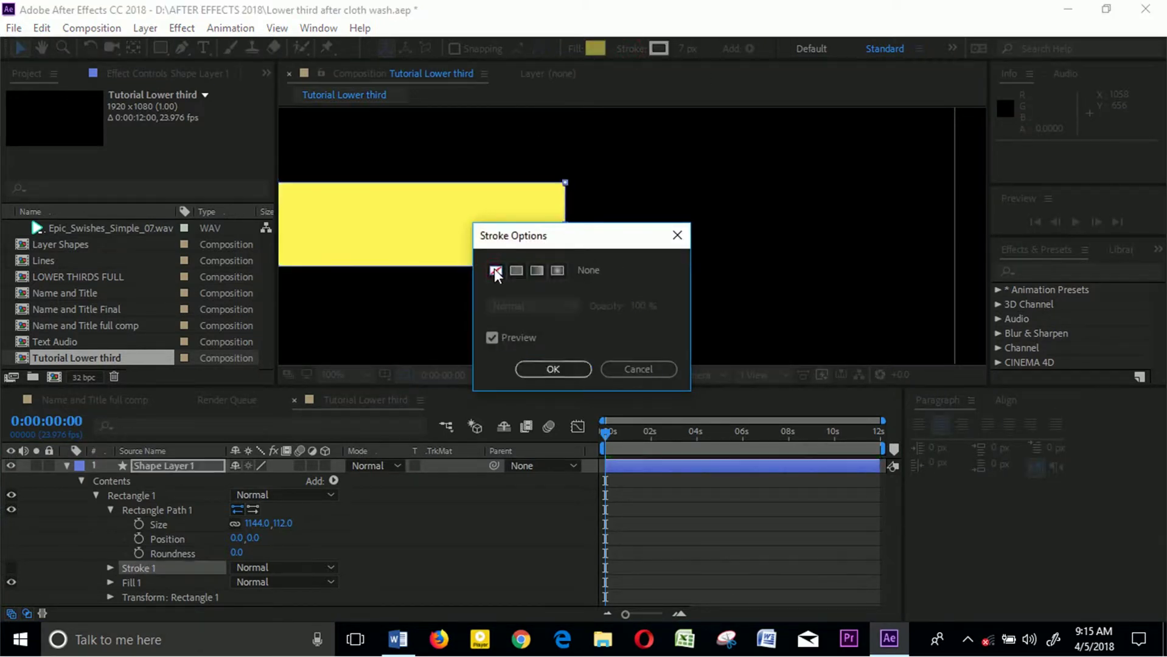
click(550, 368)
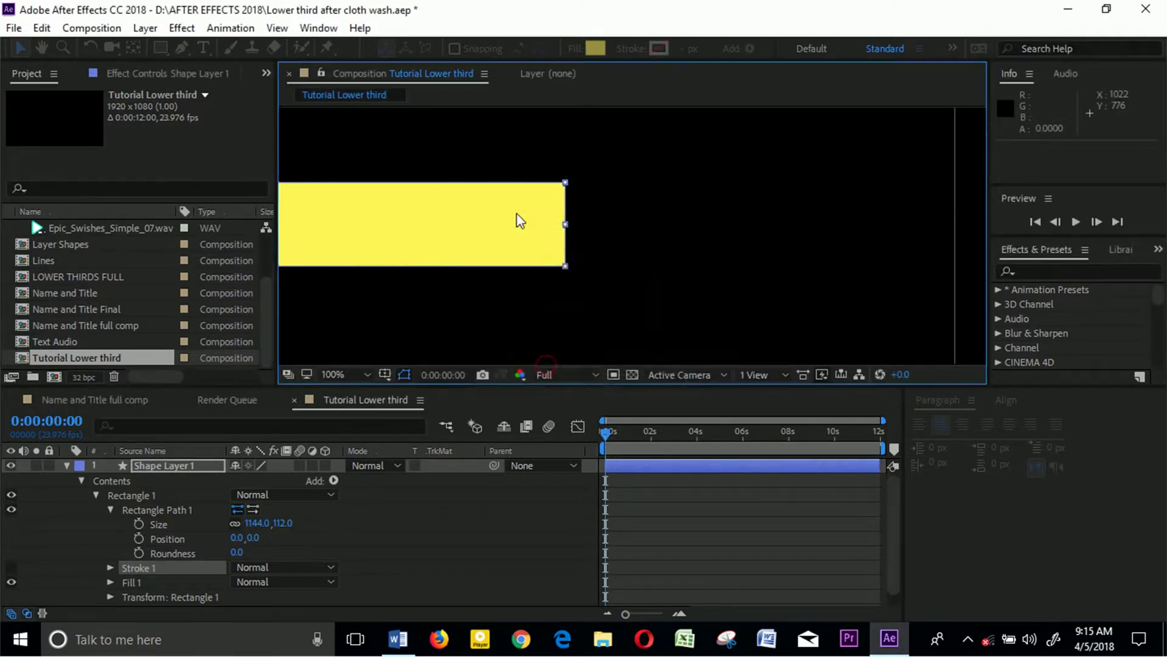
click(389, 521)
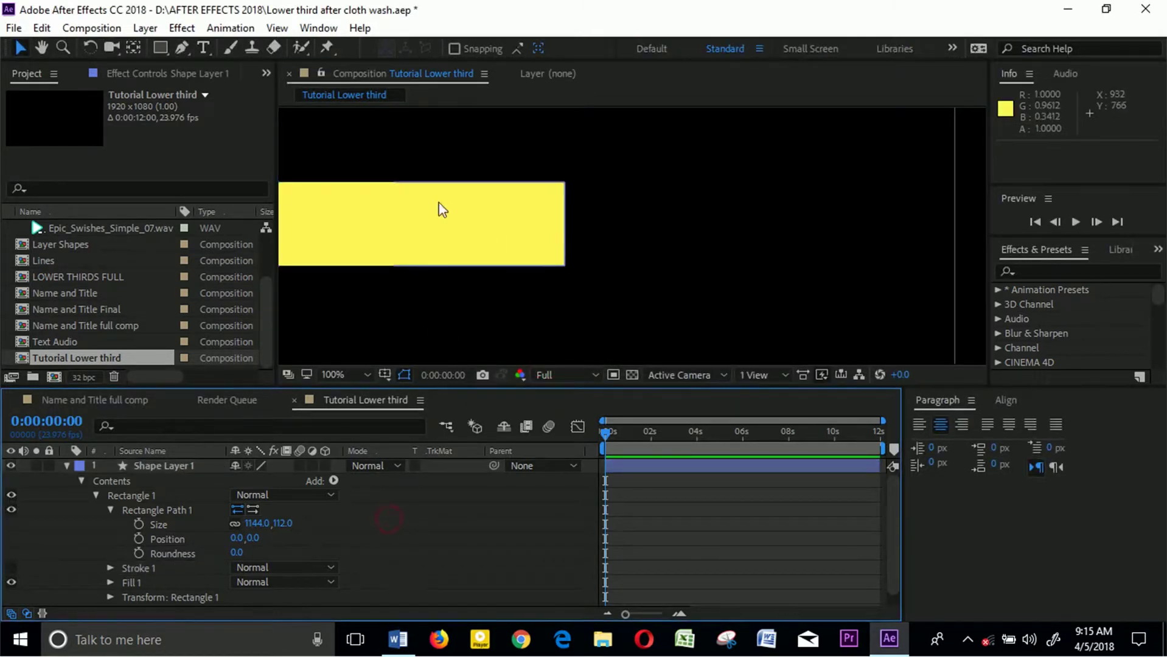
scroll(476, 260, down, 4)
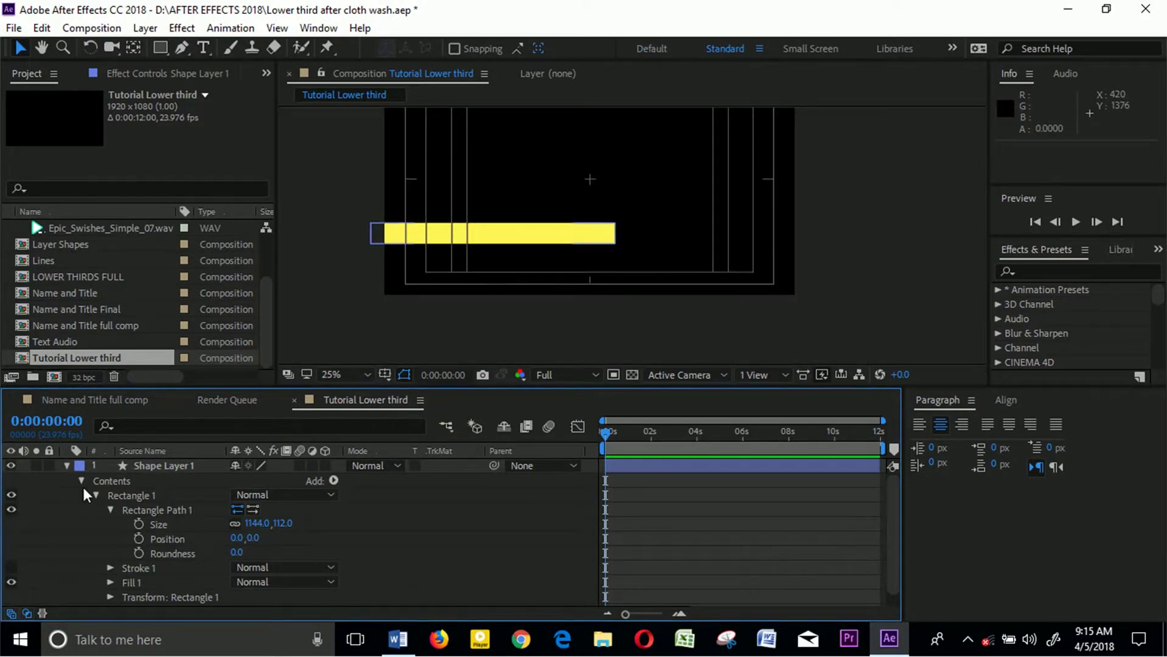
scroll(618, 230, up, 2)
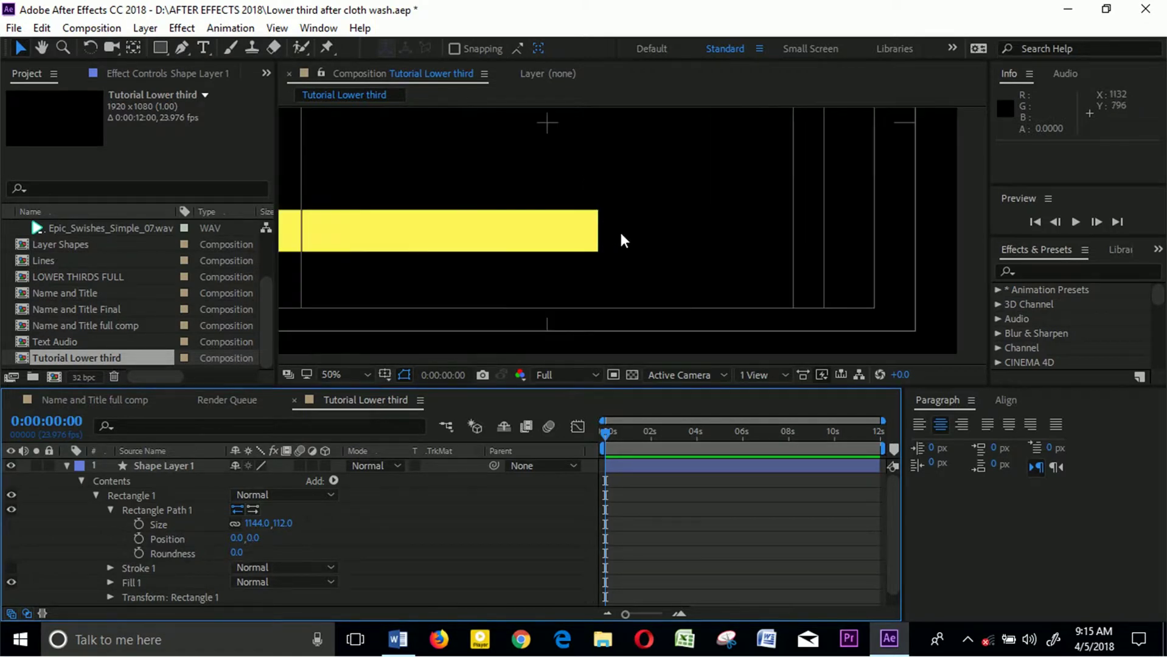
scroll(618, 230, up, 2)
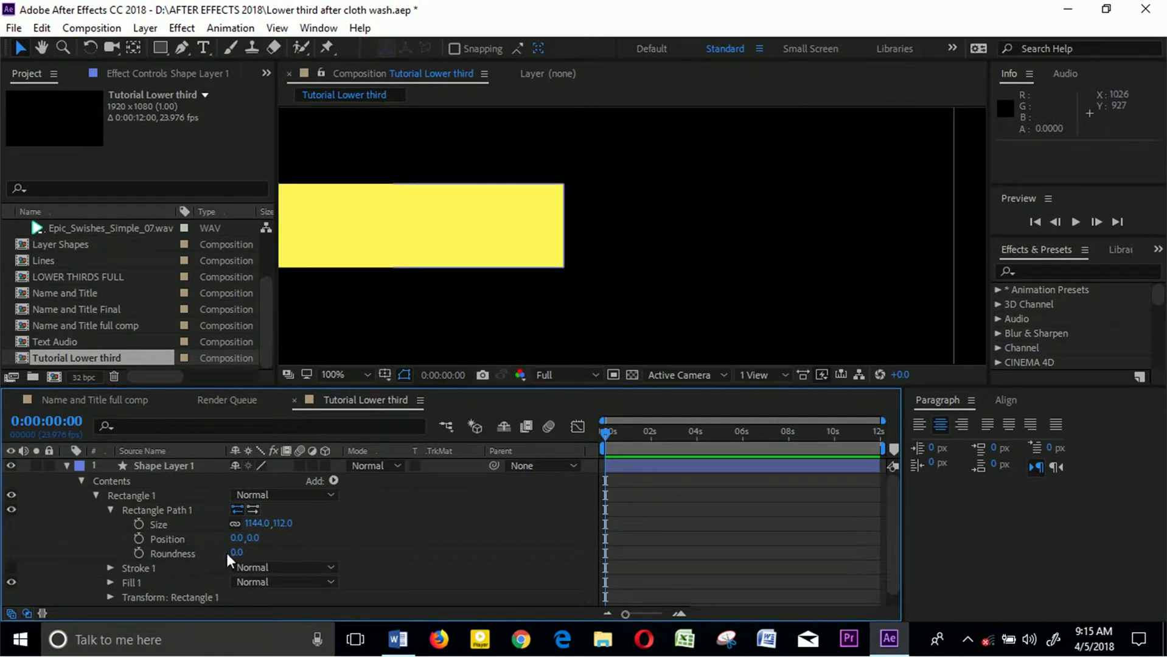
drag(232, 553, 329, 581)
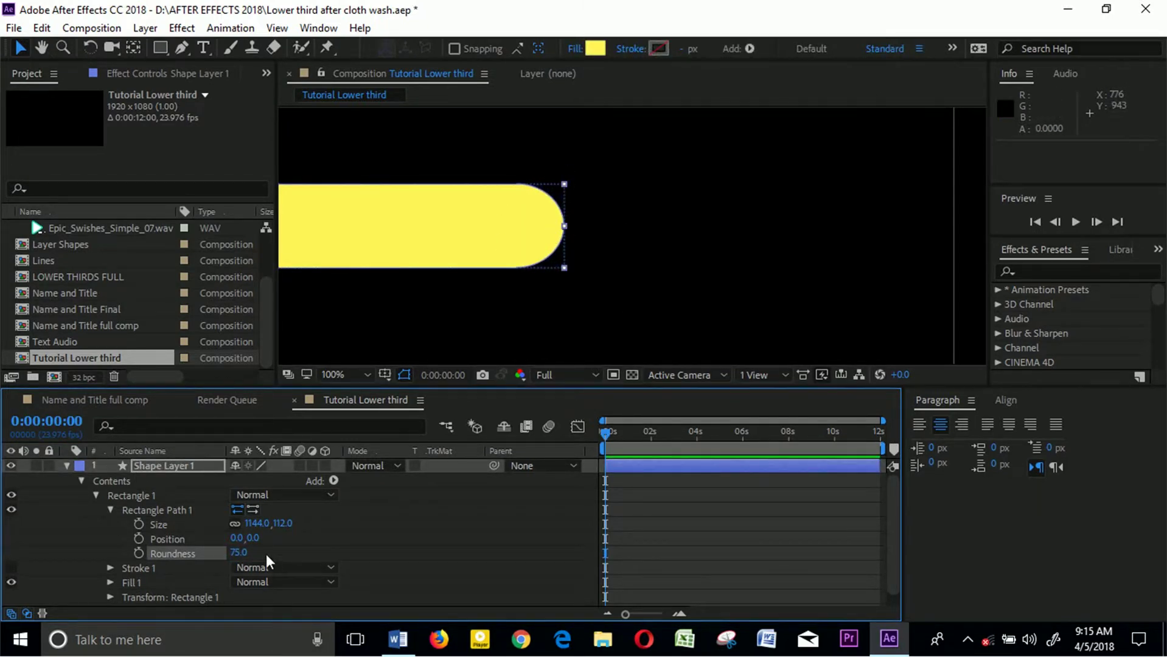
drag(240, 556, 100, 530)
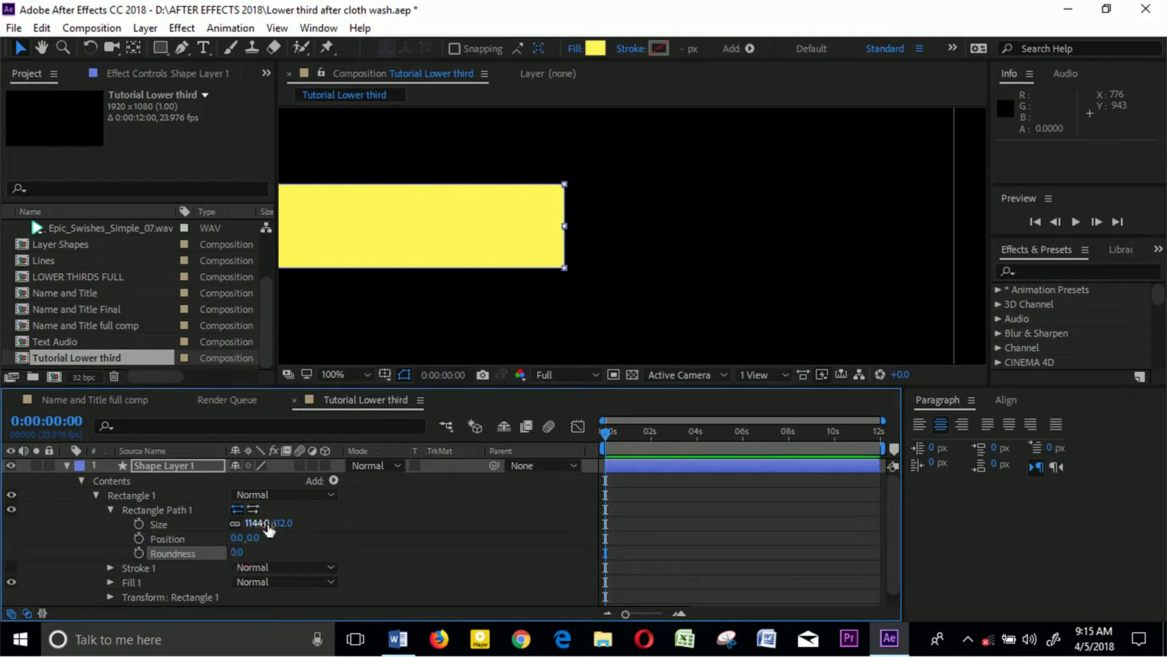
scroll(310, 545, down, 1)
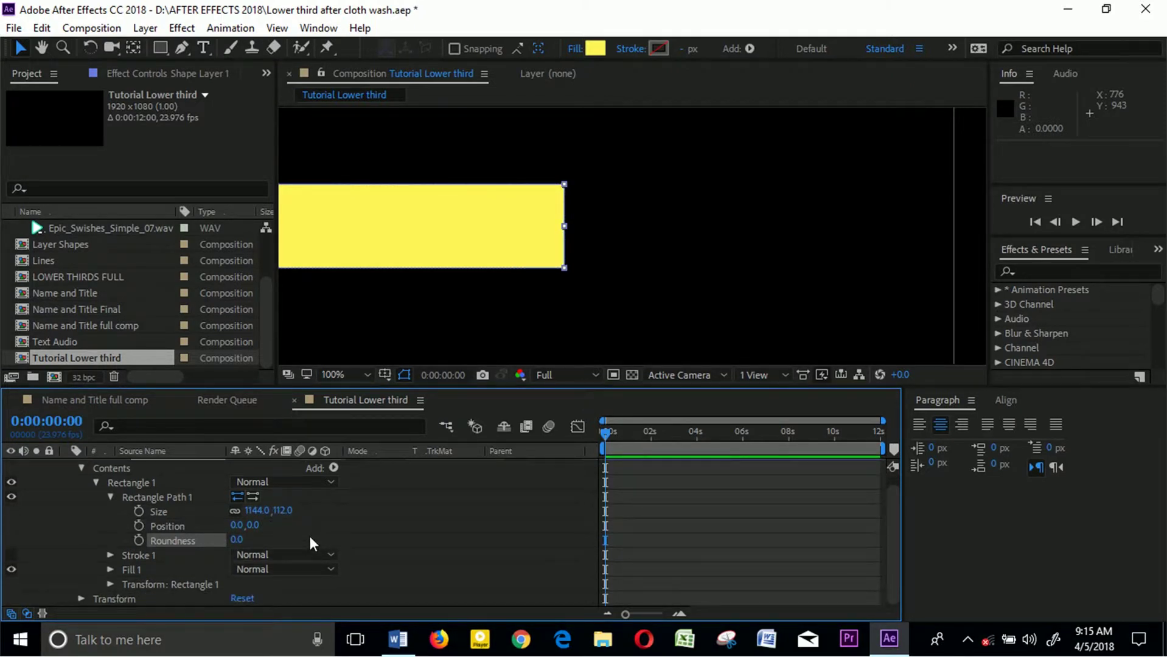
scroll(310, 536, up, 1)
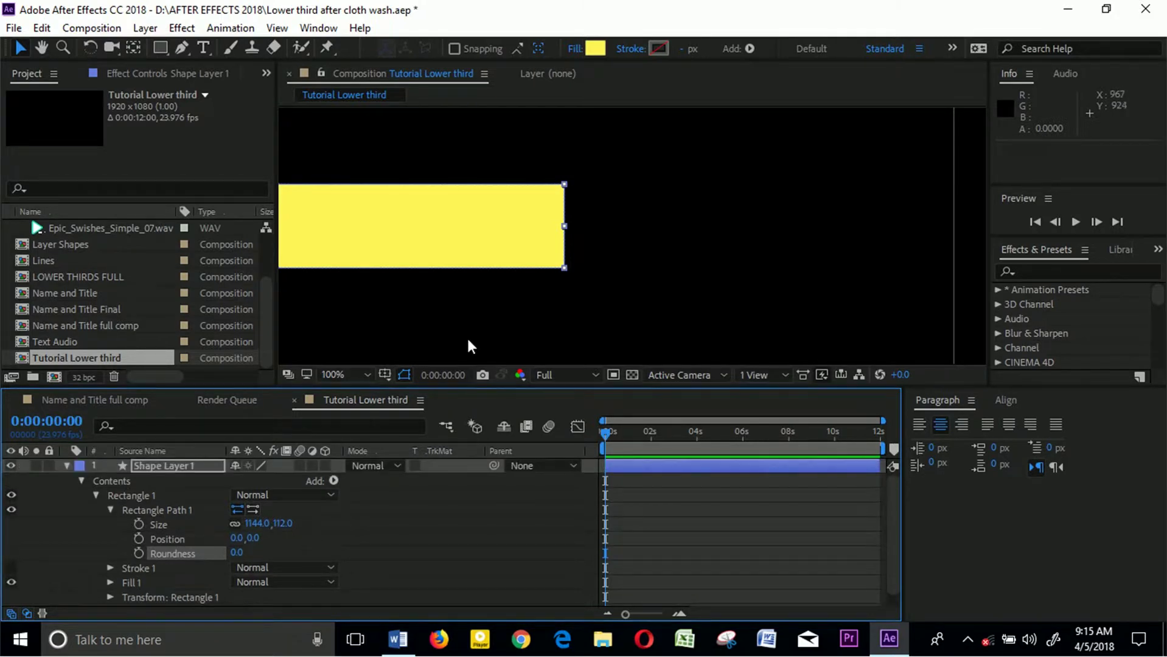
- Duplicate Shape Layer 1 with Ctrl+D and place Shape Layer 2 below it
click(81, 480)
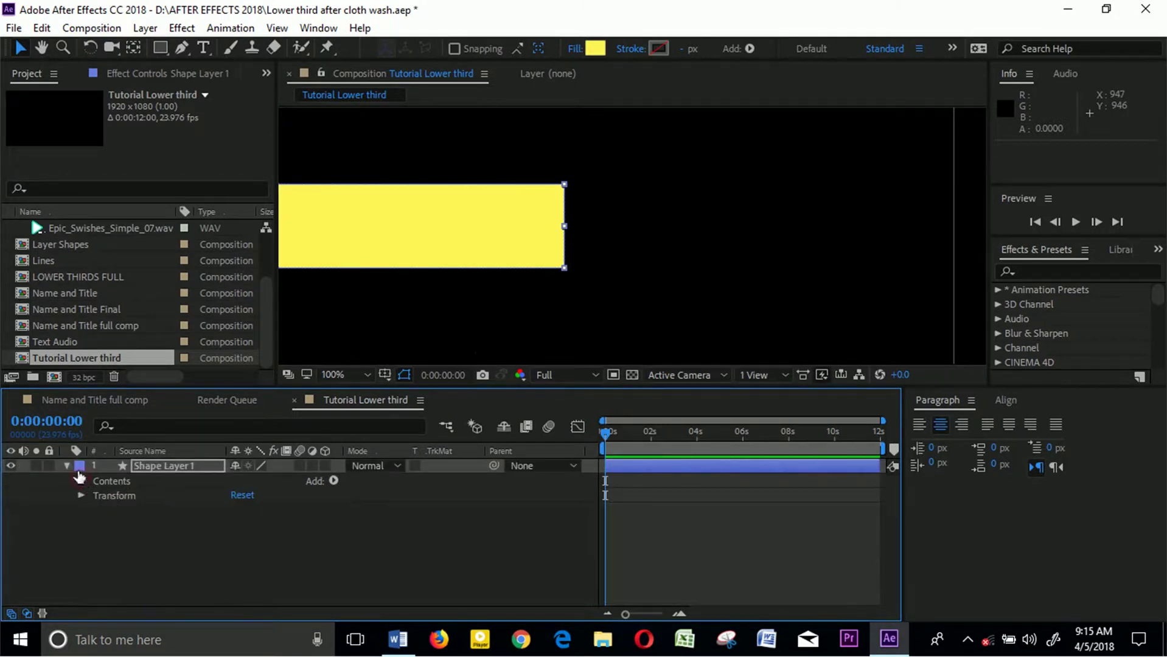
click(67, 467)
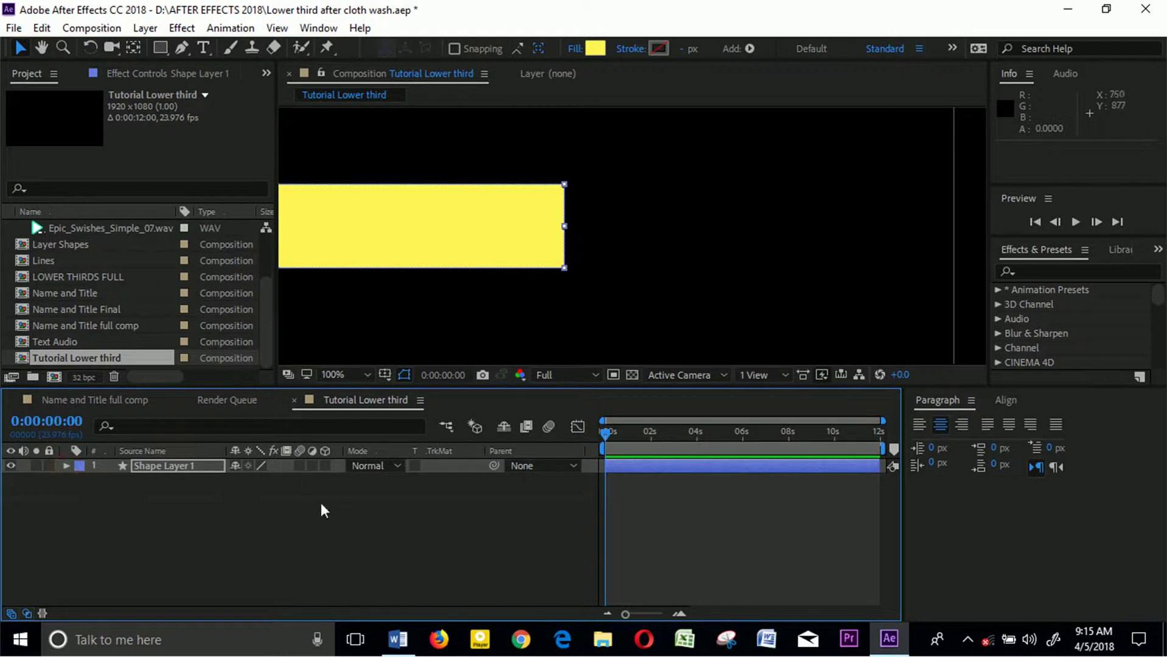
click(169, 465)
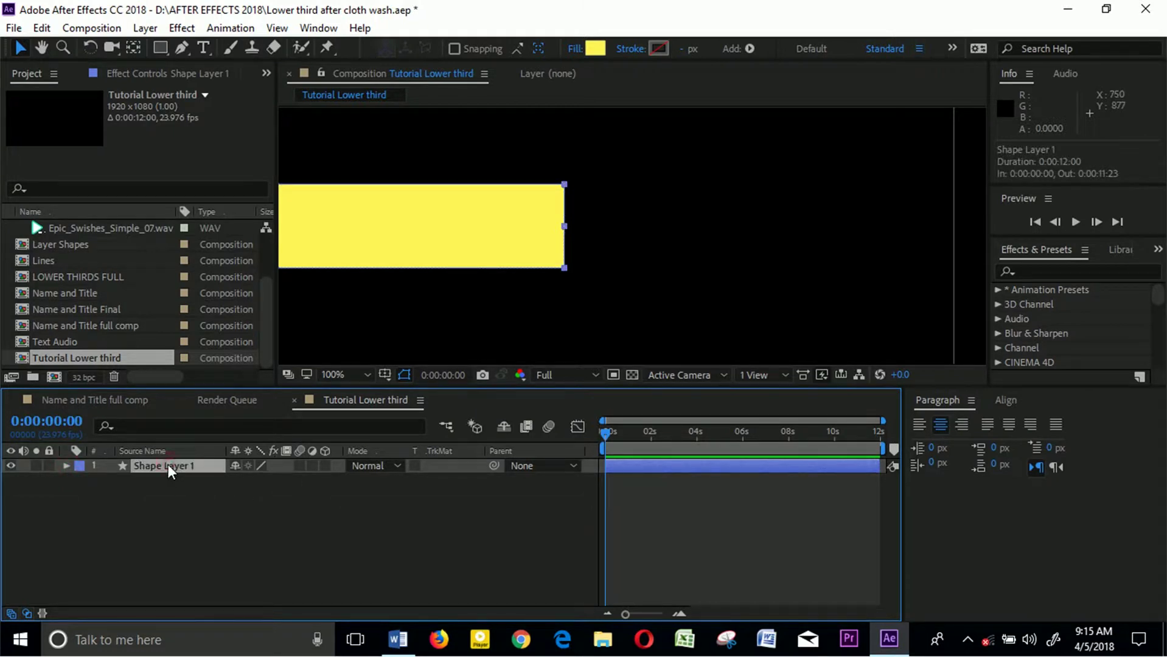
key(ctrl+d)
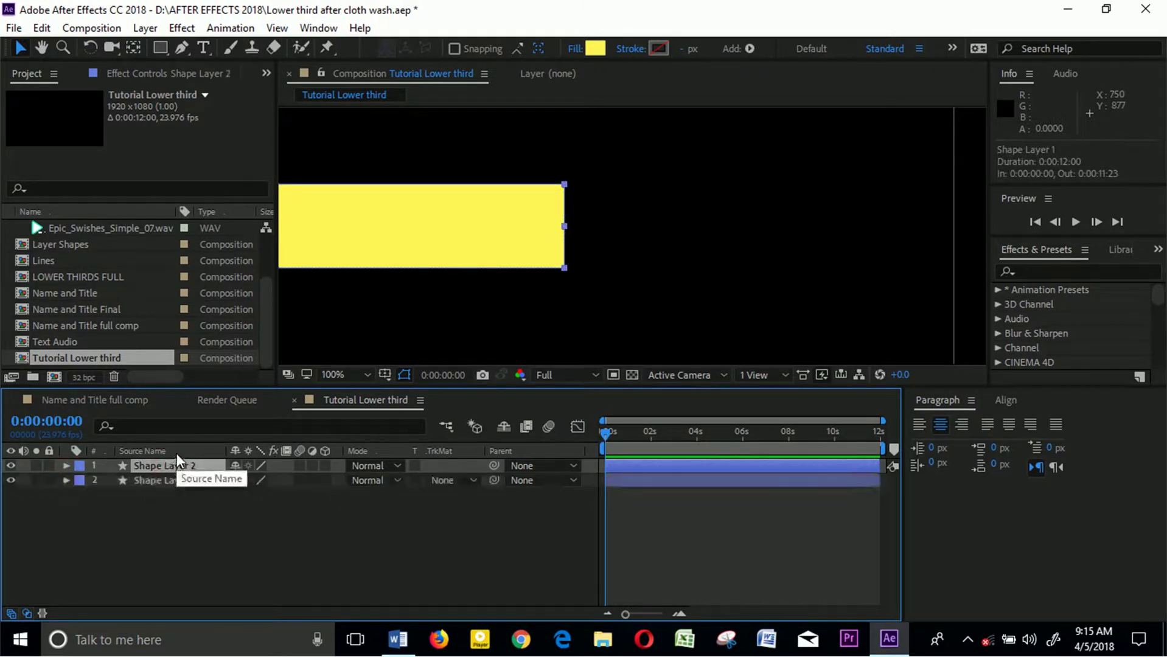
drag(178, 465, 181, 492)
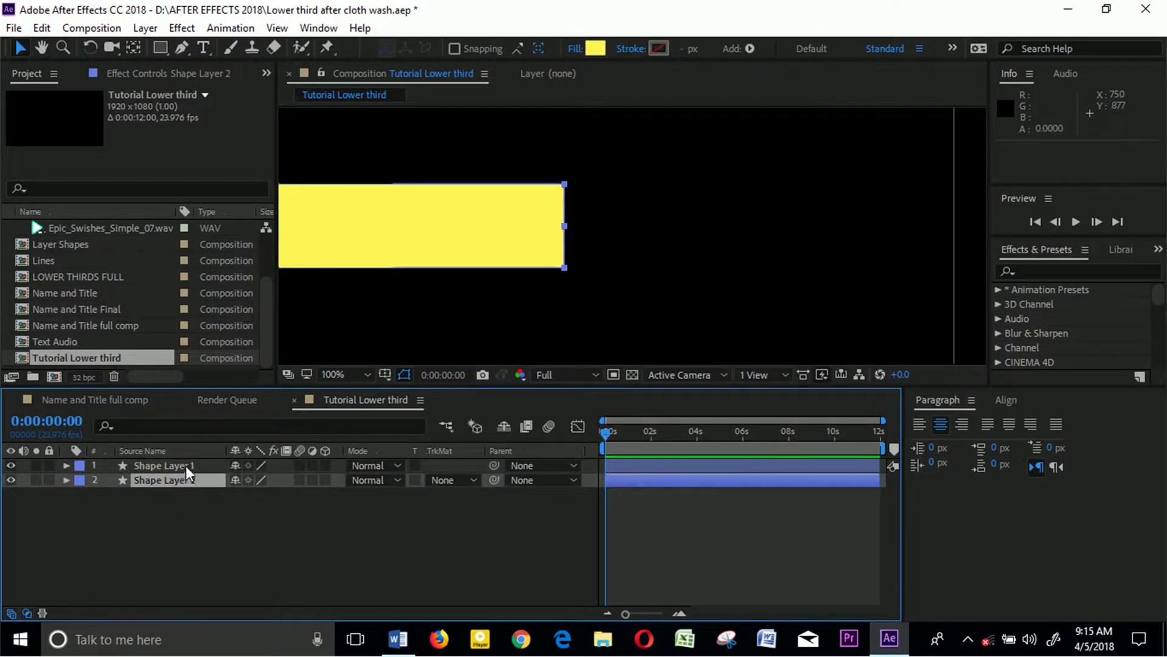
click(188, 481)
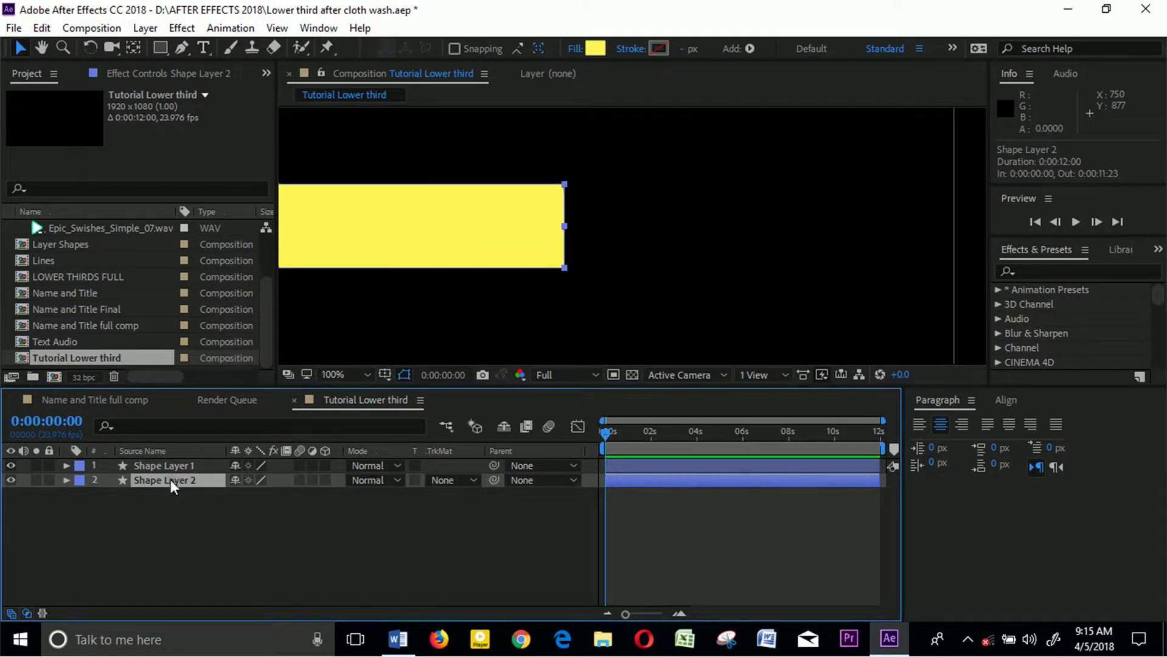
scroll(423, 342, down, 4)
scroll(437, 329, down, 1)
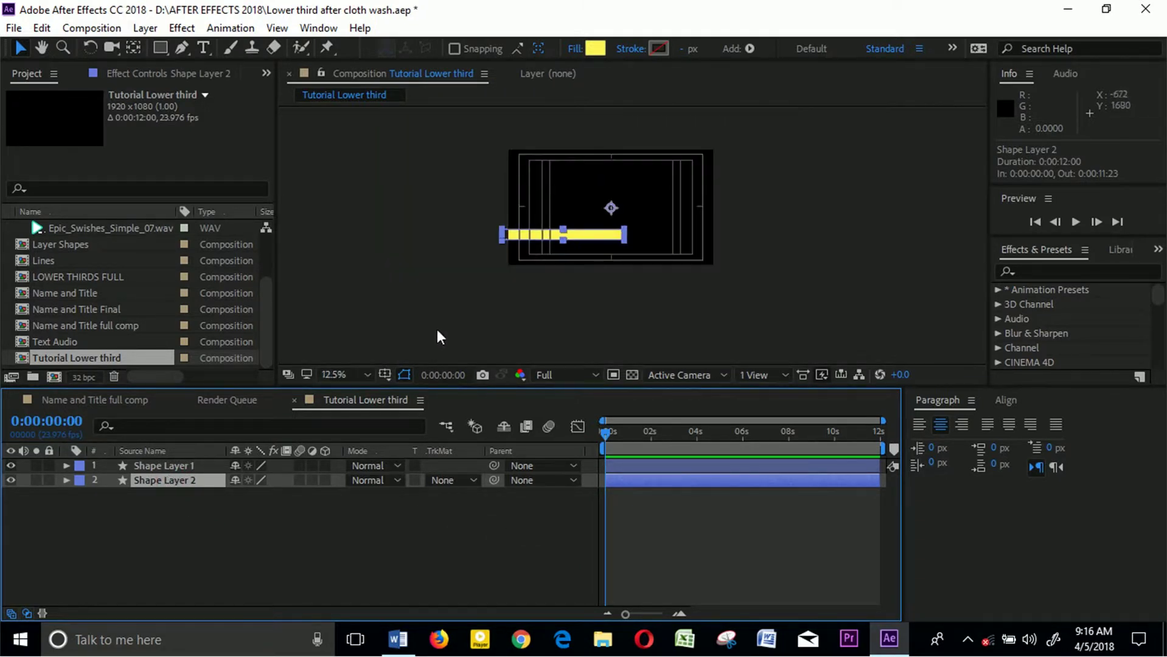
scroll(437, 329, up, 1)
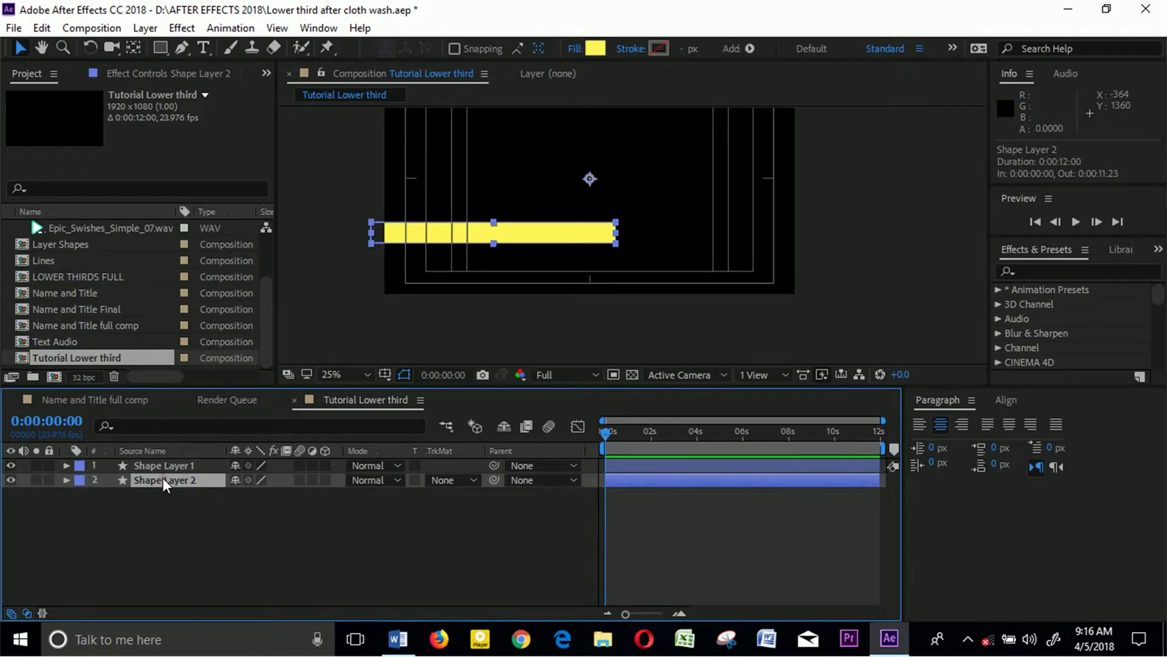
- Nudge Shape Layer 2's bar down to 960, 632, directly beneath the yellow bar
key(Down)
key(Down)
key(Down)
key(Down)
key(Down)
key(Down)
key(Down)
key(Down)
key(Down)
key(Down)
key(Down)
key(Down)
key(Down)
key(Down)
key(Down)
key(Down)
key(Down)
key(Down)
key(Down)
key(Down)
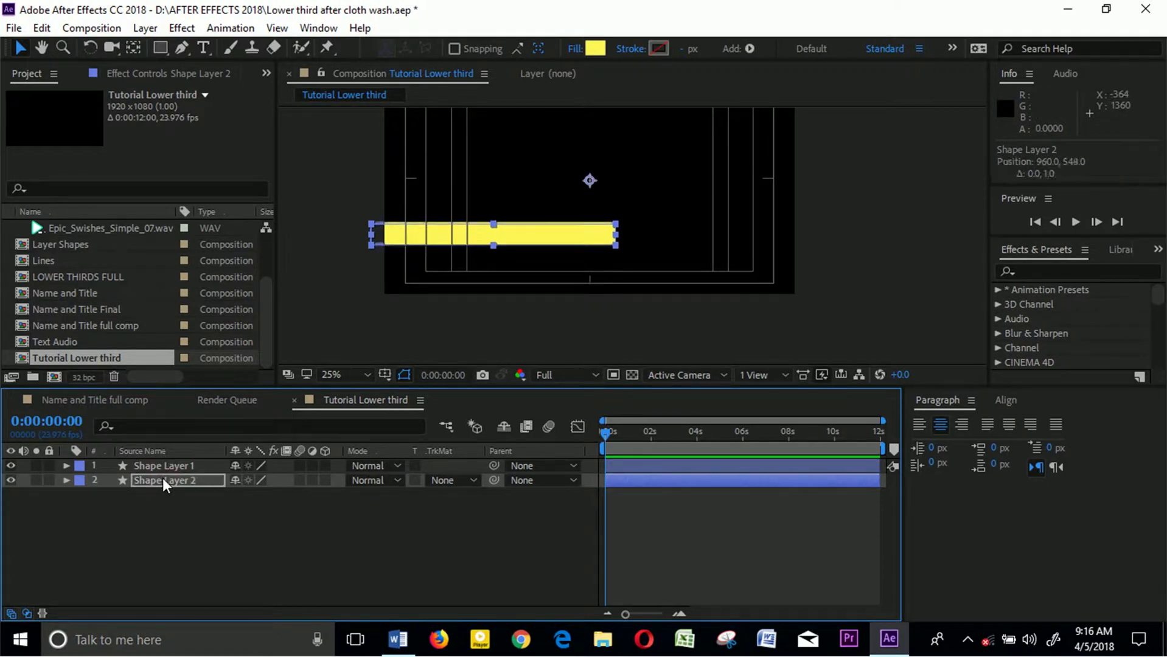
key(Down)
key(Down)
key(Down)
key(Down)
key(Down)
key(Down)
key(Down)
key(Down)
key(Down)
key(Down)
key(Down)
key(Down)
key(Down)
key(Down)
key(Down)
key(Down)
key(Down)
key(Down)
key(Down)
key(Down)
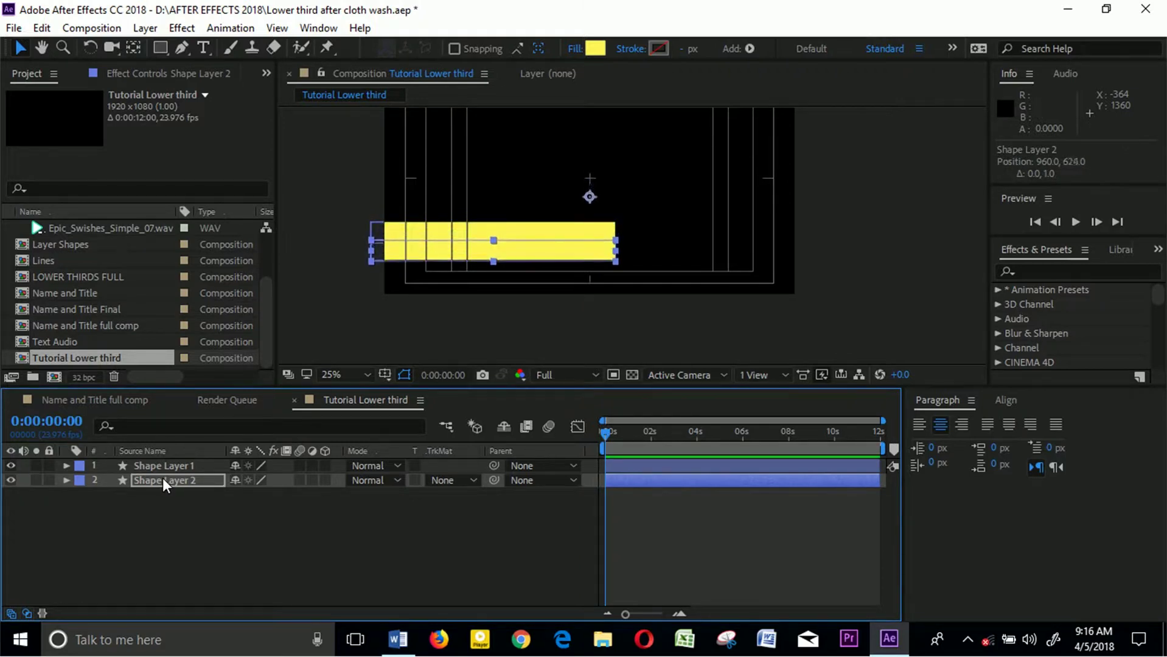
key(Down)
key(Down)
key(Down)
key(Down)
key(Down)
key(Down)
key(Down)
key(Down)
key(Down)
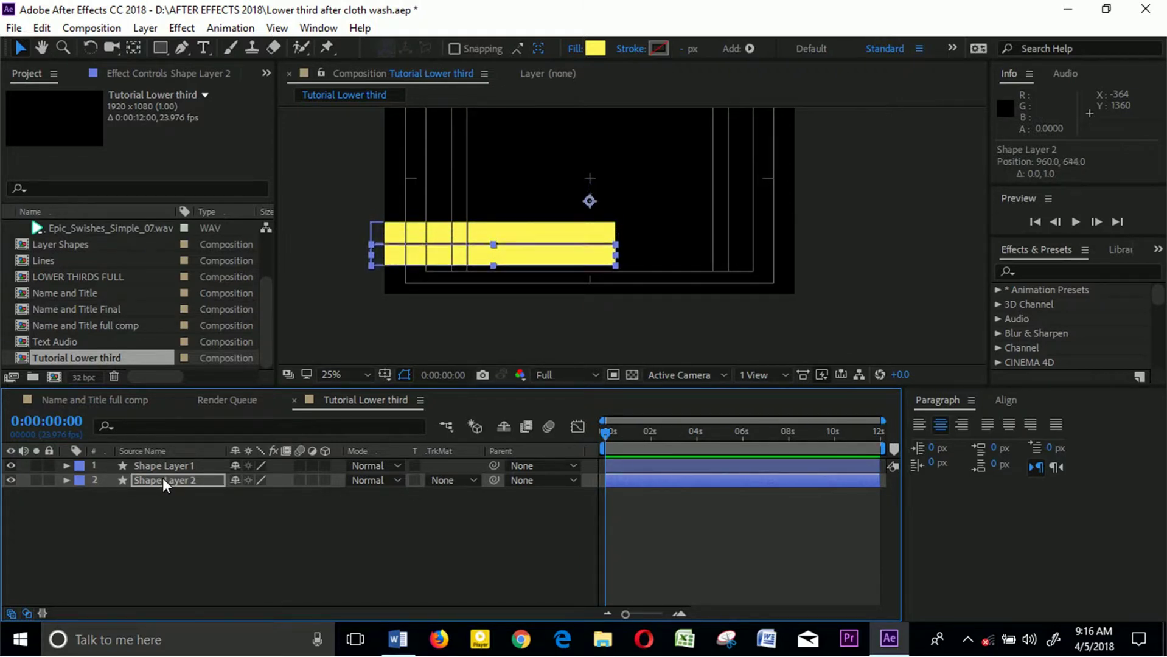
key(Up)
key(Up)
key(Up)
key(Up)
key(Up)
key(Up)
key(Up)
key(Up)
key(Up)
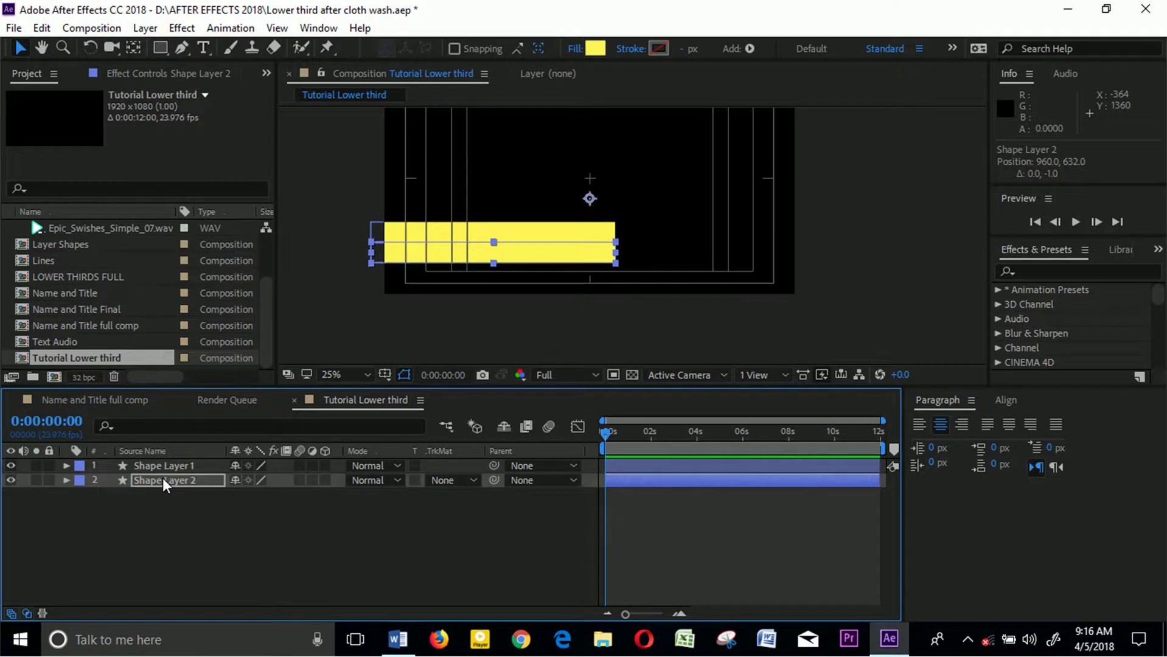
click(437, 332)
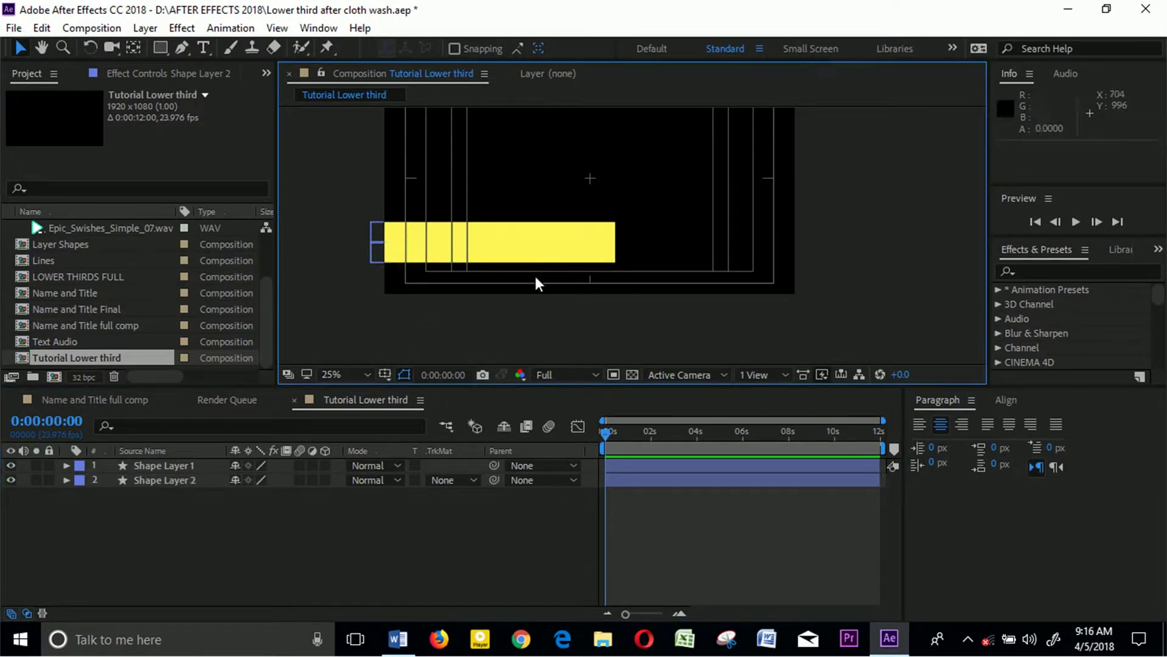
click(186, 477)
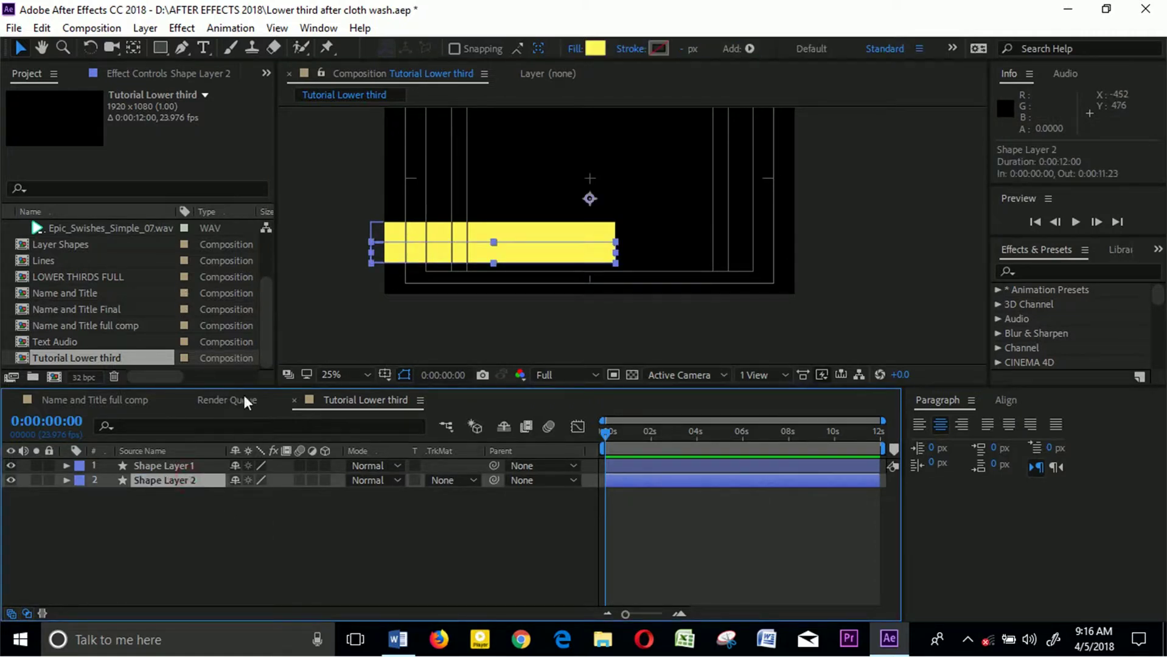
- Change Shape Layer 2's fill to deep blue 330CD9
click(595, 48)
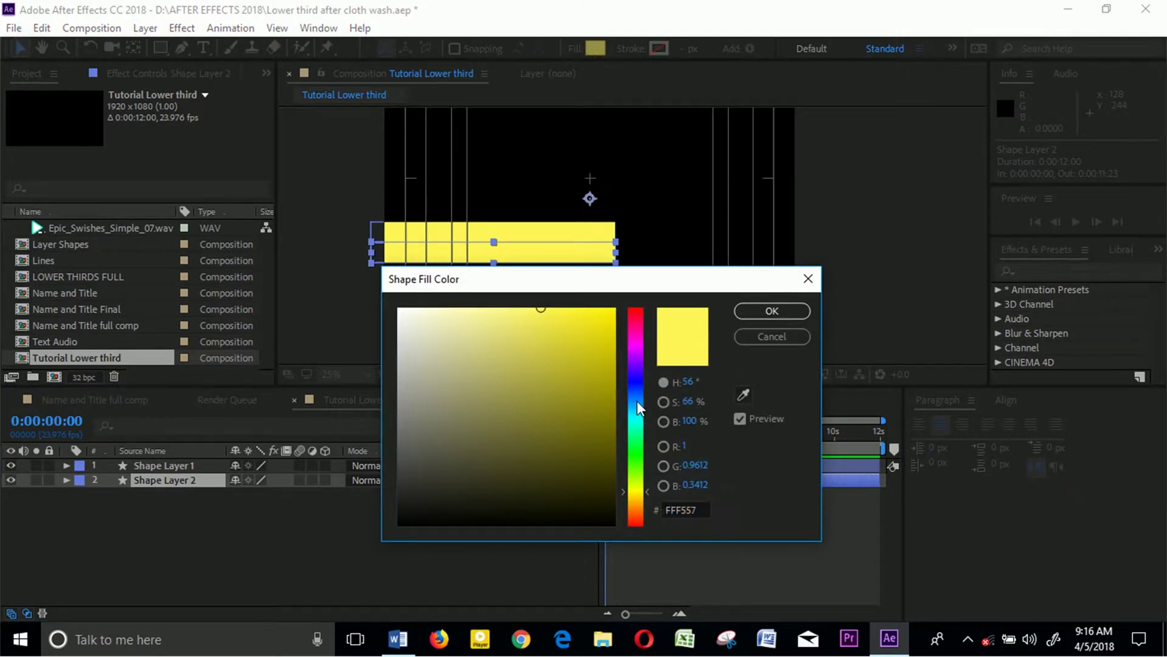
drag(637, 401, 633, 370)
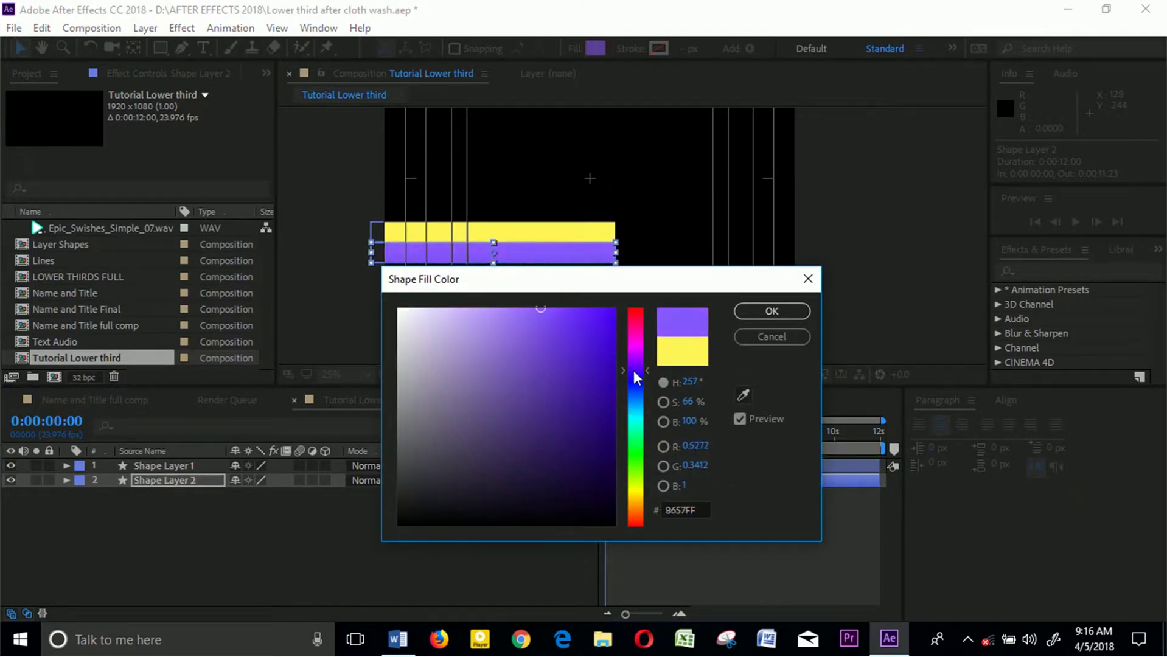
click(599, 311)
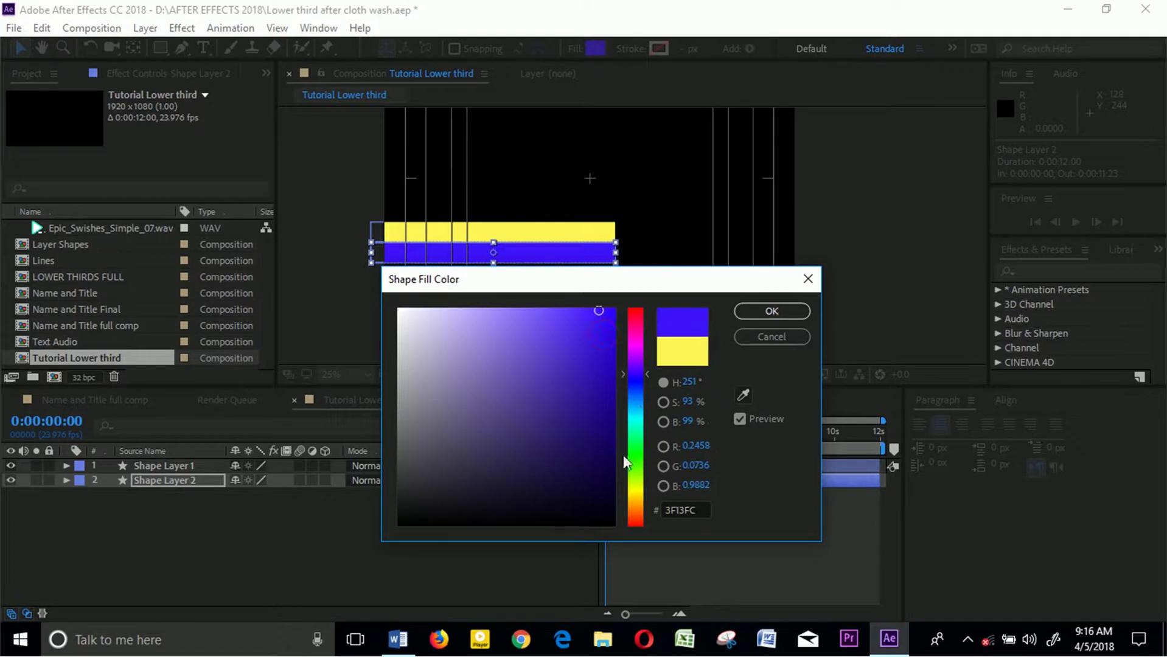
drag(597, 313, 606, 340)
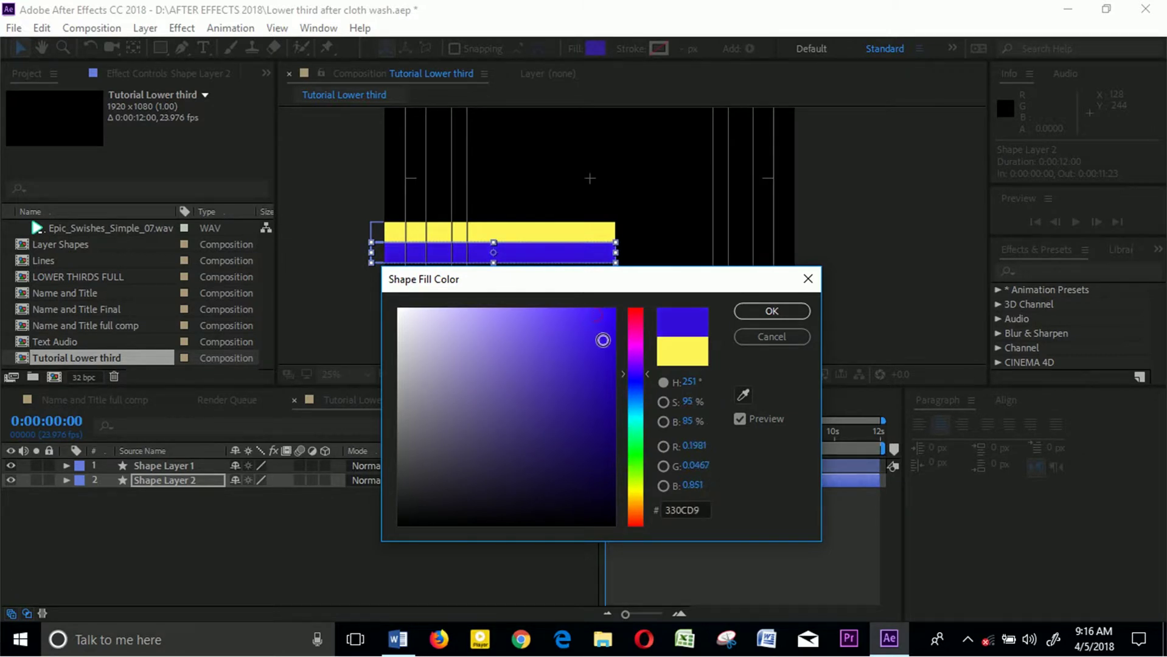
click(765, 314)
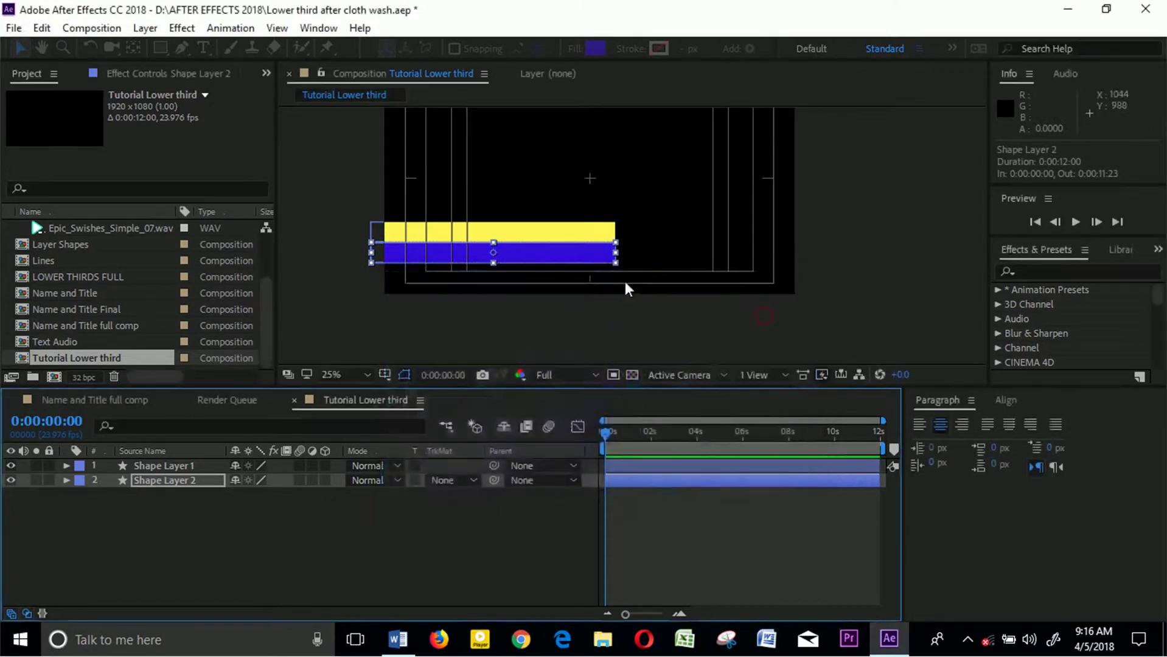
- Zoom in and out to inspect the stacked yellow and blue bars
click(373, 525)
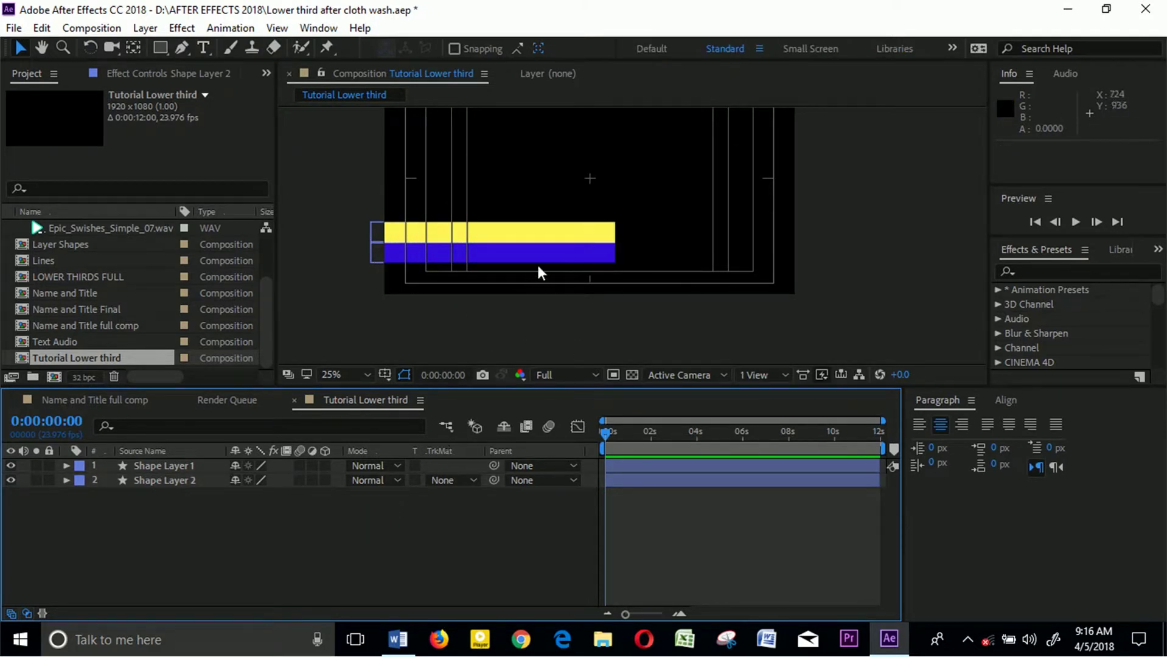
key(period)
key(period)
key(comma)
key(comma)
click(179, 476)
click(178, 466)
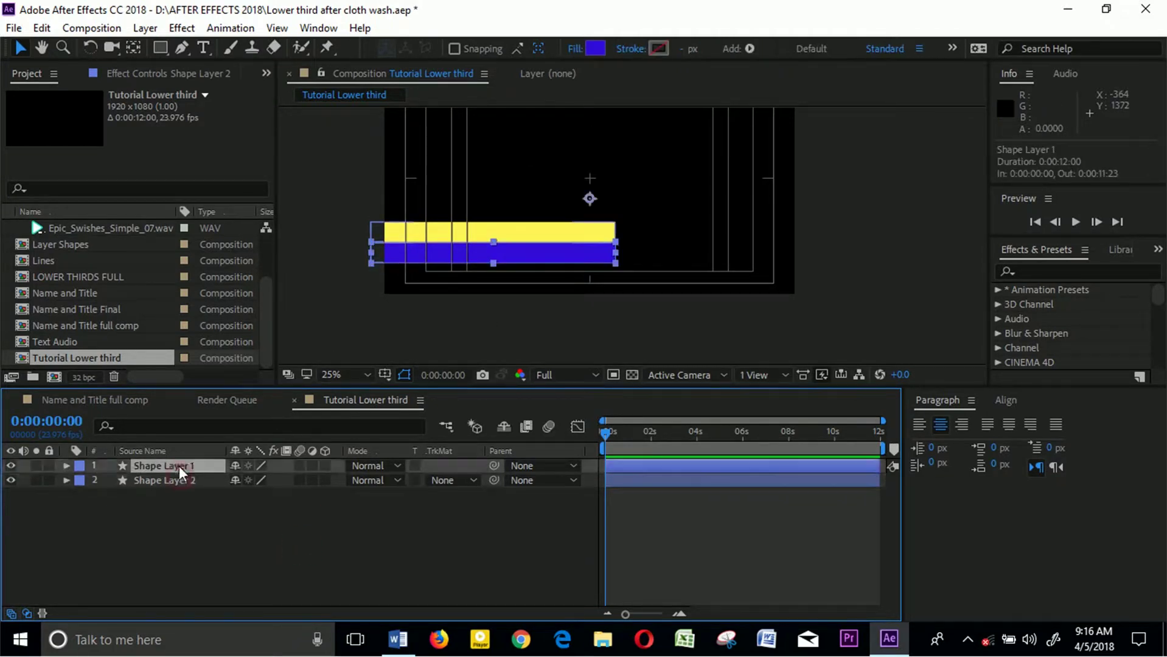
click(235, 528)
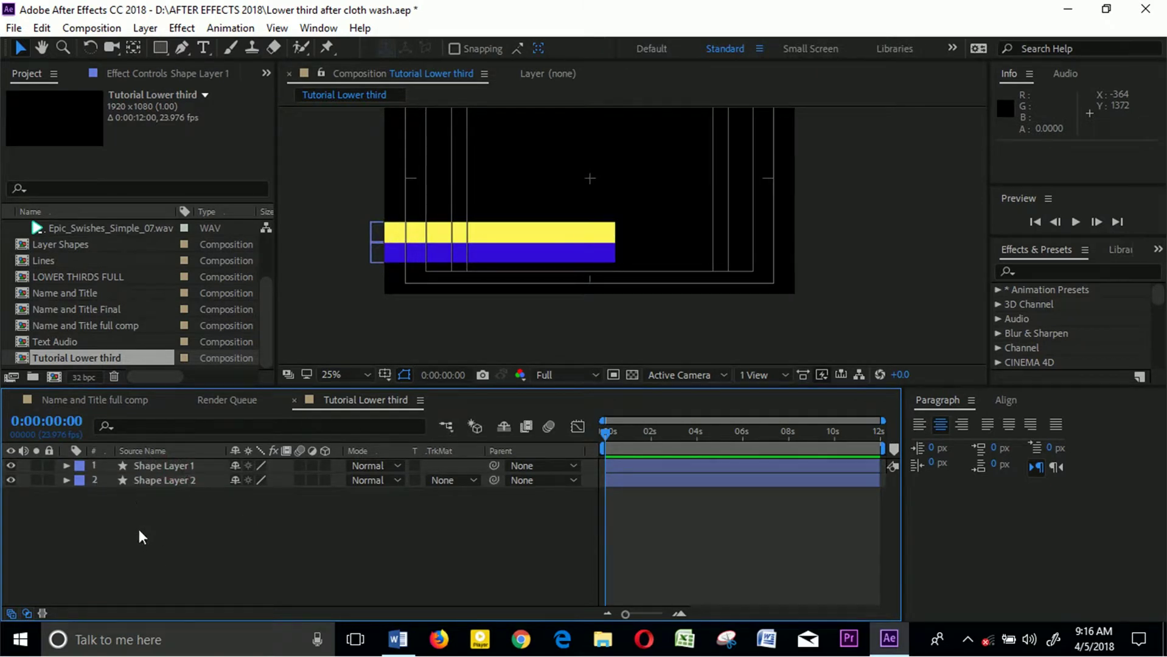
- Add a text layer on the yellow bar containing the presenter's name
click(204, 48)
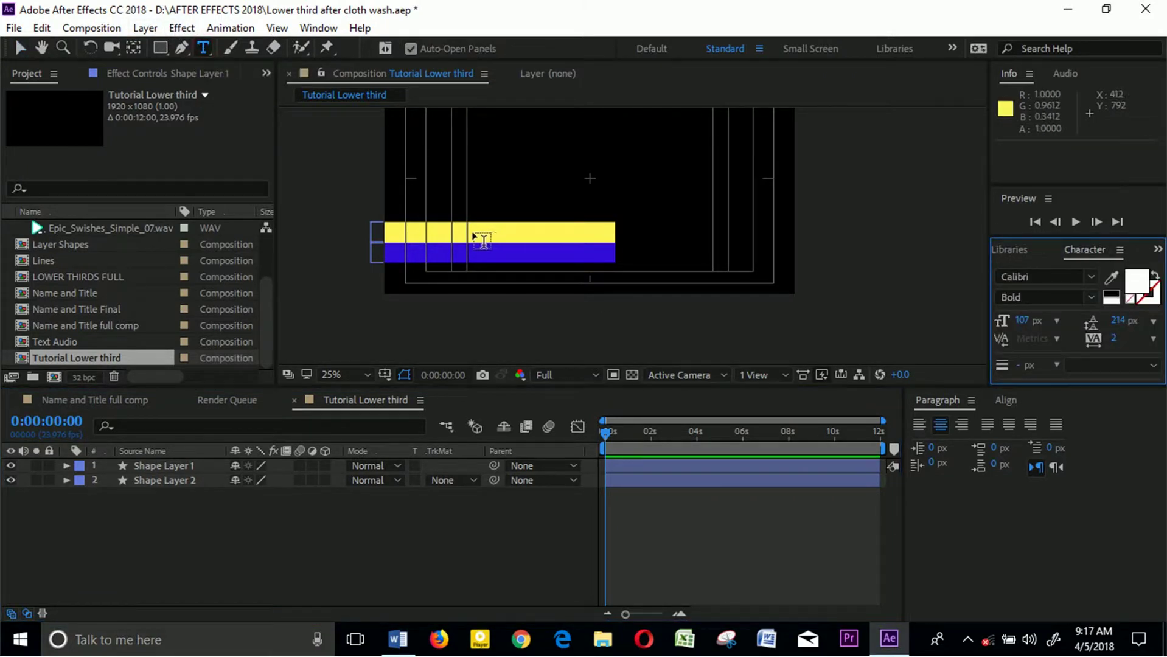
click(475, 232)
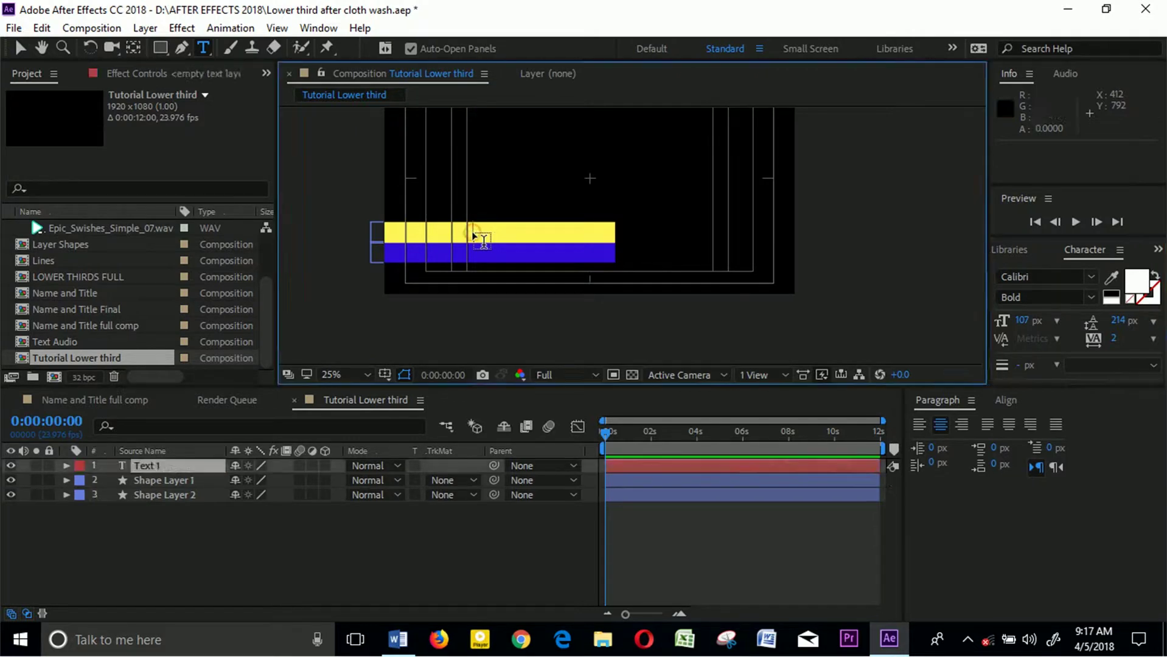
text(D)
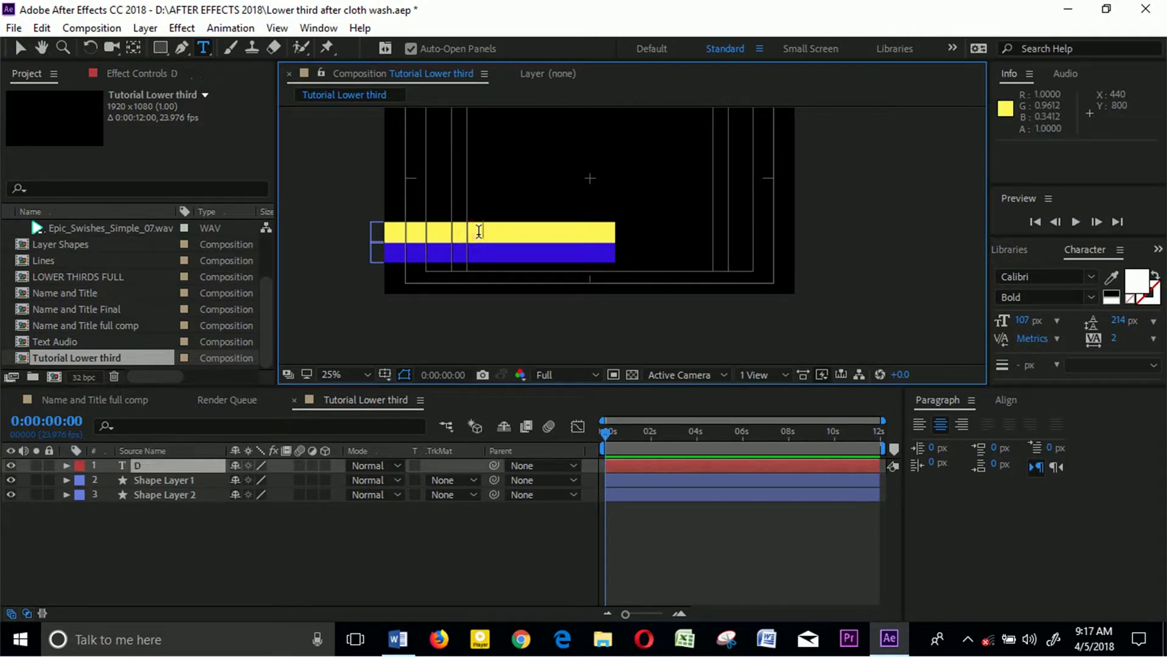
text(aniel Wegga)
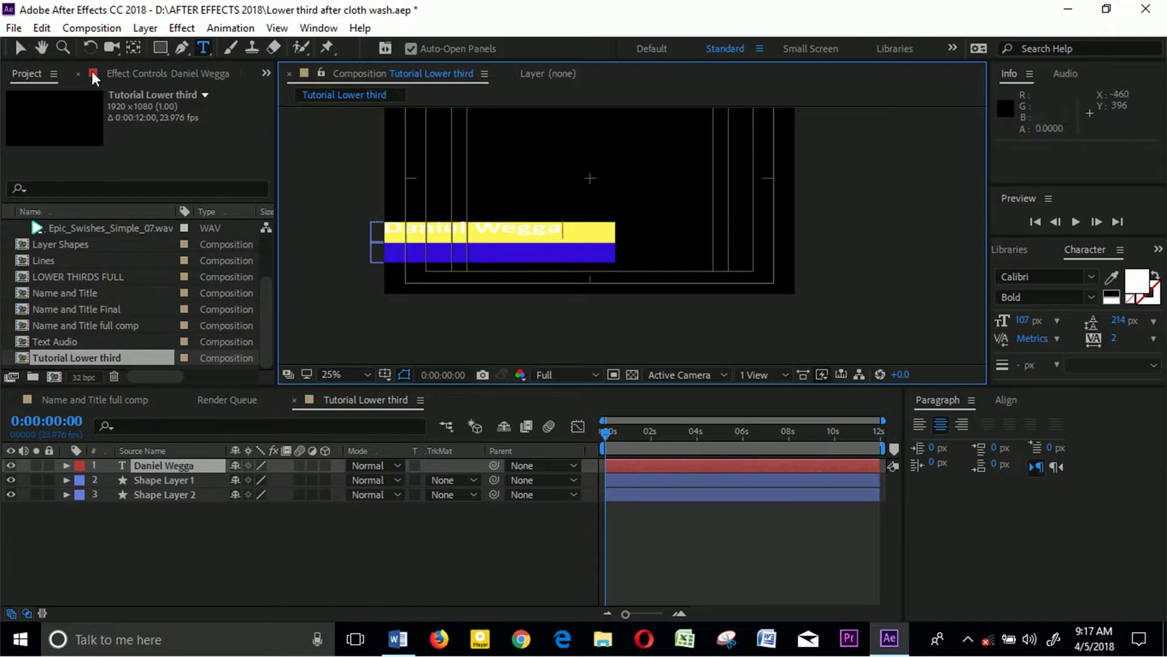
click(181, 467)
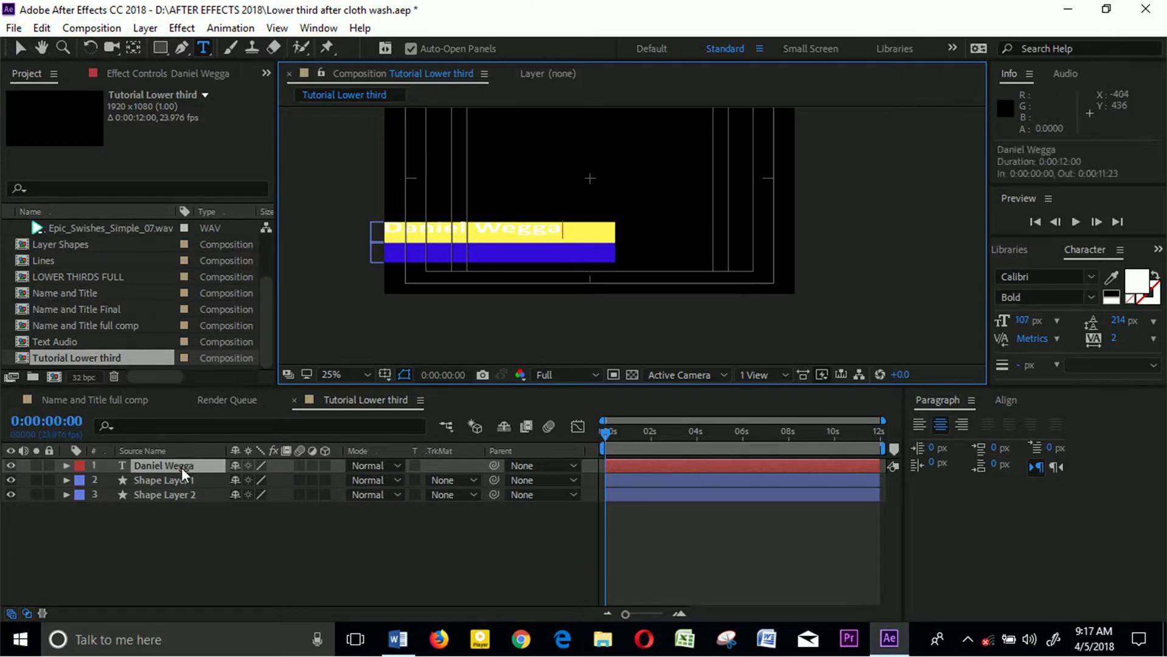
- Set the name text to 86 px and move it toward the bar's right end
click(20, 48)
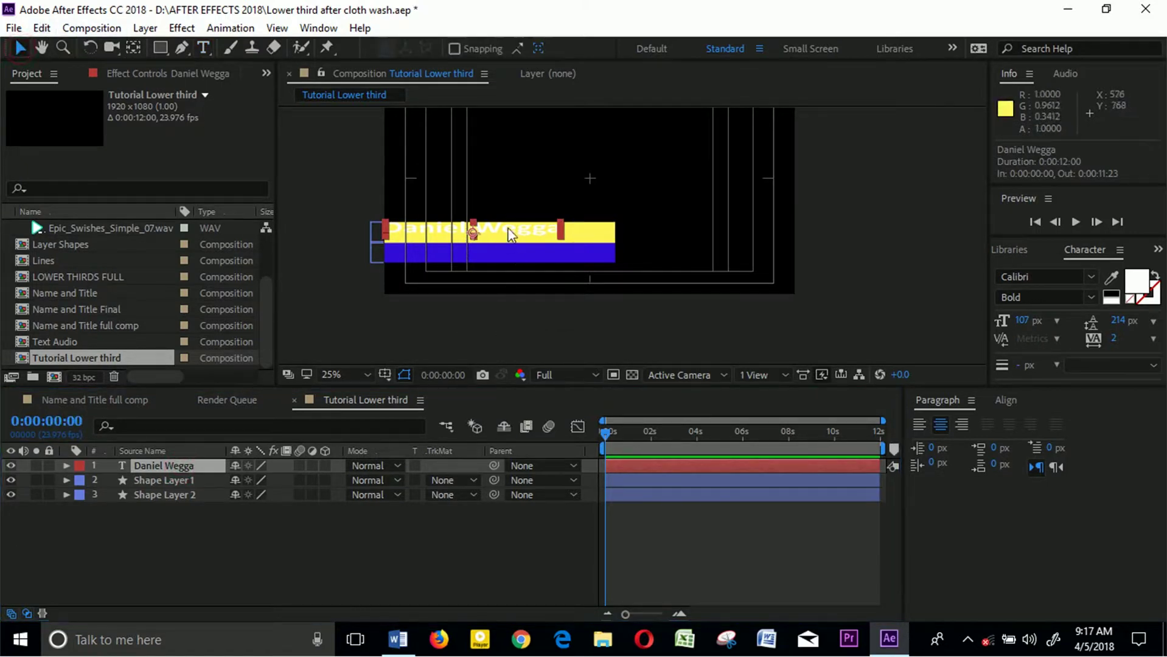
drag(519, 234, 559, 235)
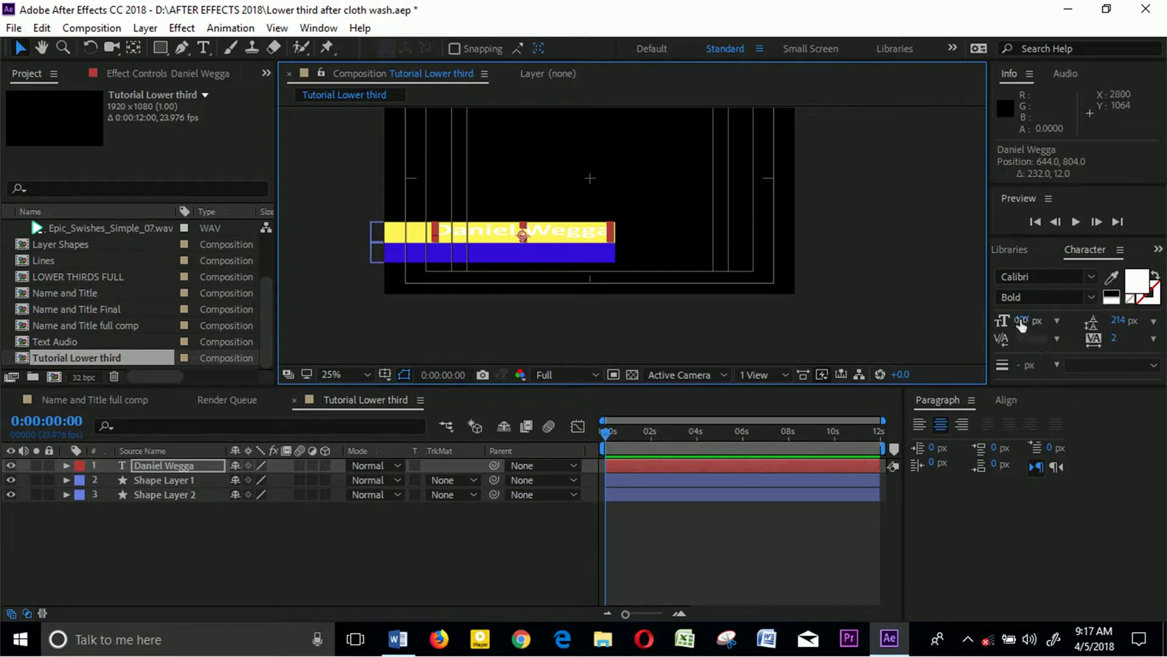
drag(1021, 323, 992, 321)
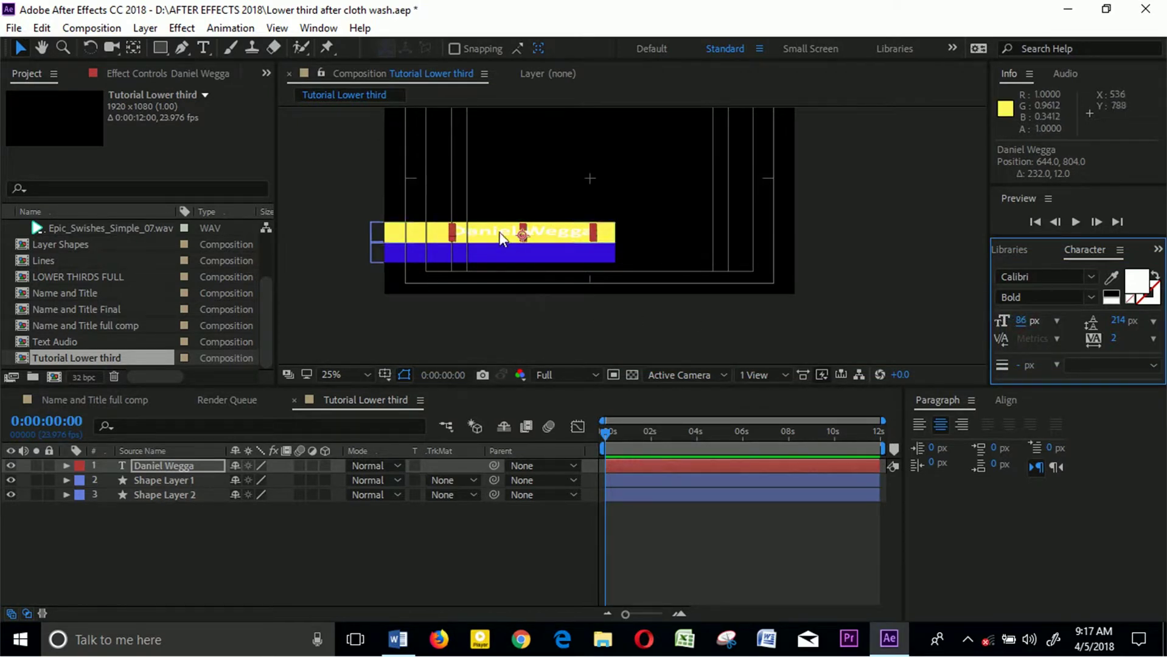
drag(500, 238, 512, 228)
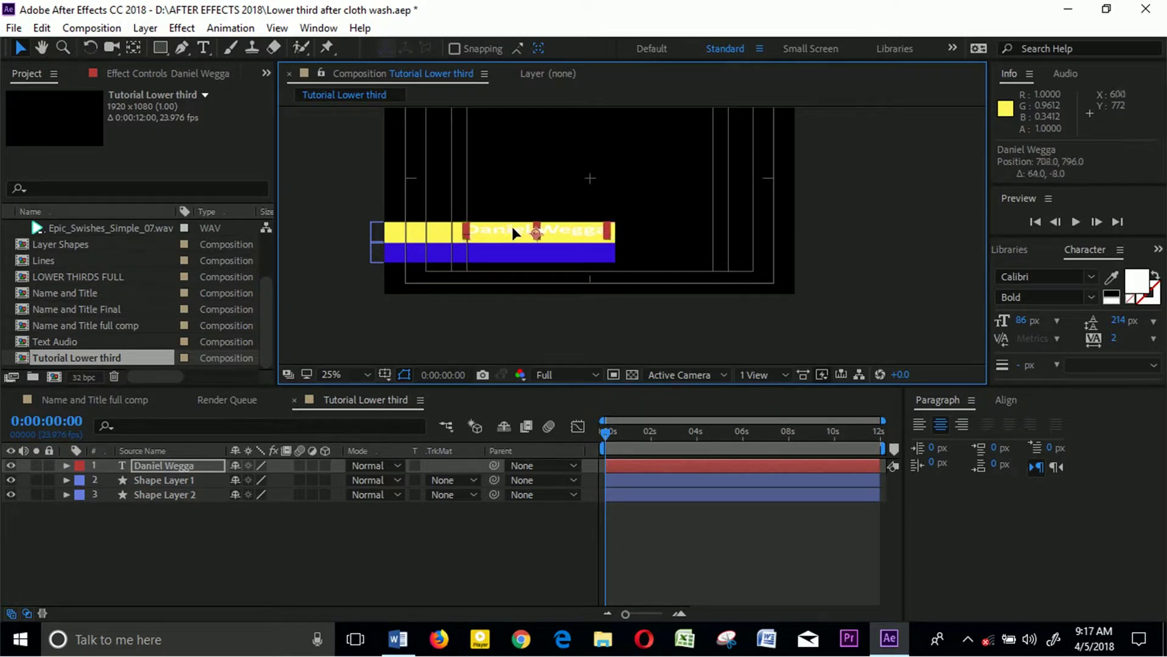
click(408, 336)
scroll(593, 257, up, 2)
scroll(591, 257, down, 2)
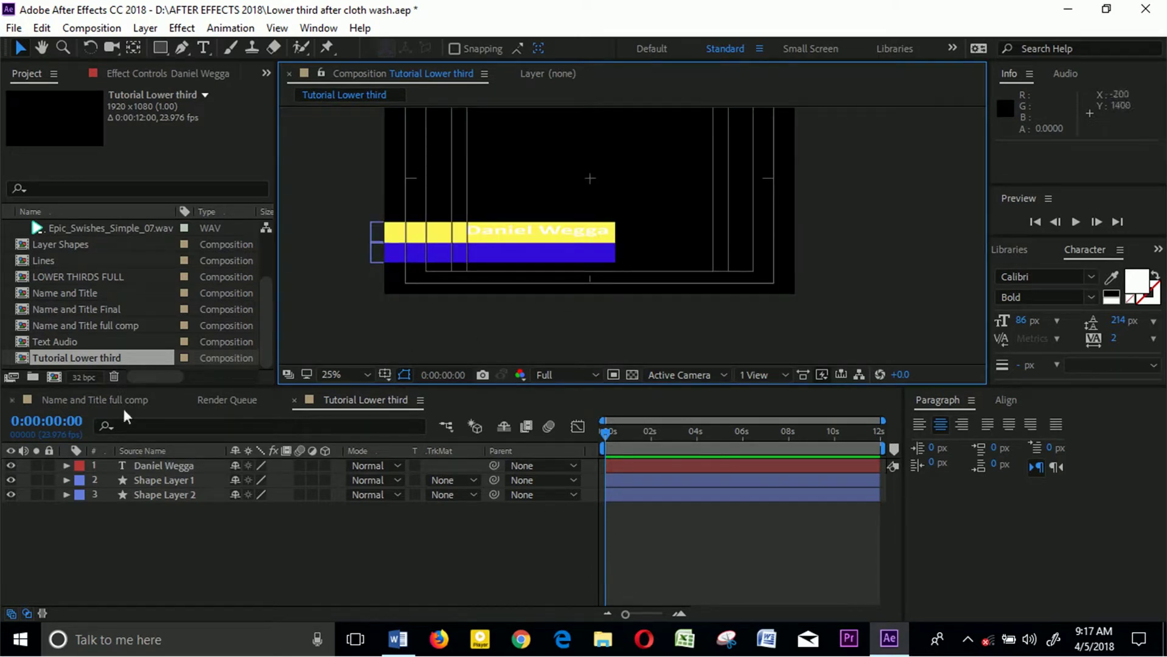
- Recolour Shape Layer 1's fill from bright yellow to olive 9D940A
click(173, 479)
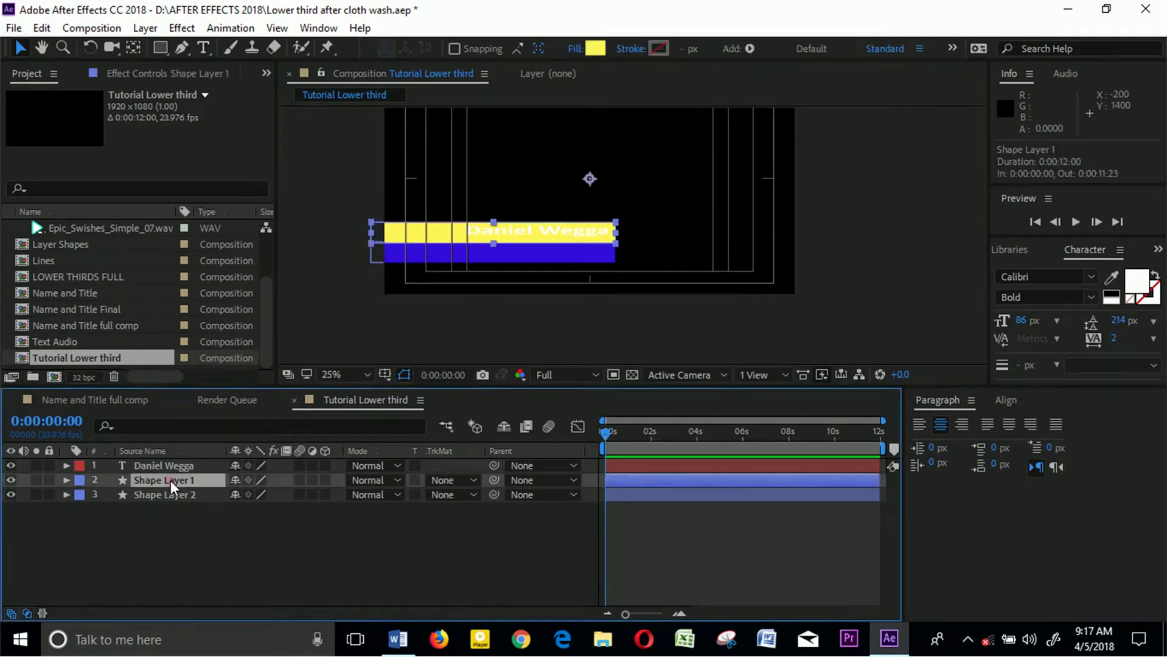
click(595, 48)
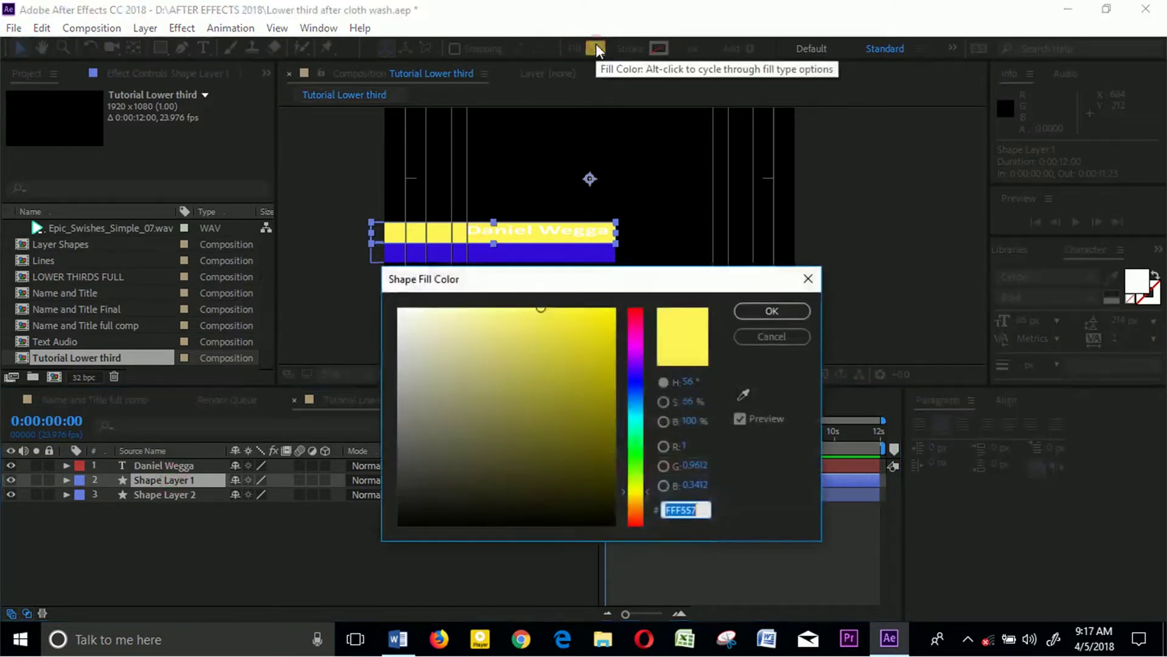
mouse_move(599, 408)
mouse_down()
mouse_move(599, 430)
mouse_move(601, 391)
mouse_up()
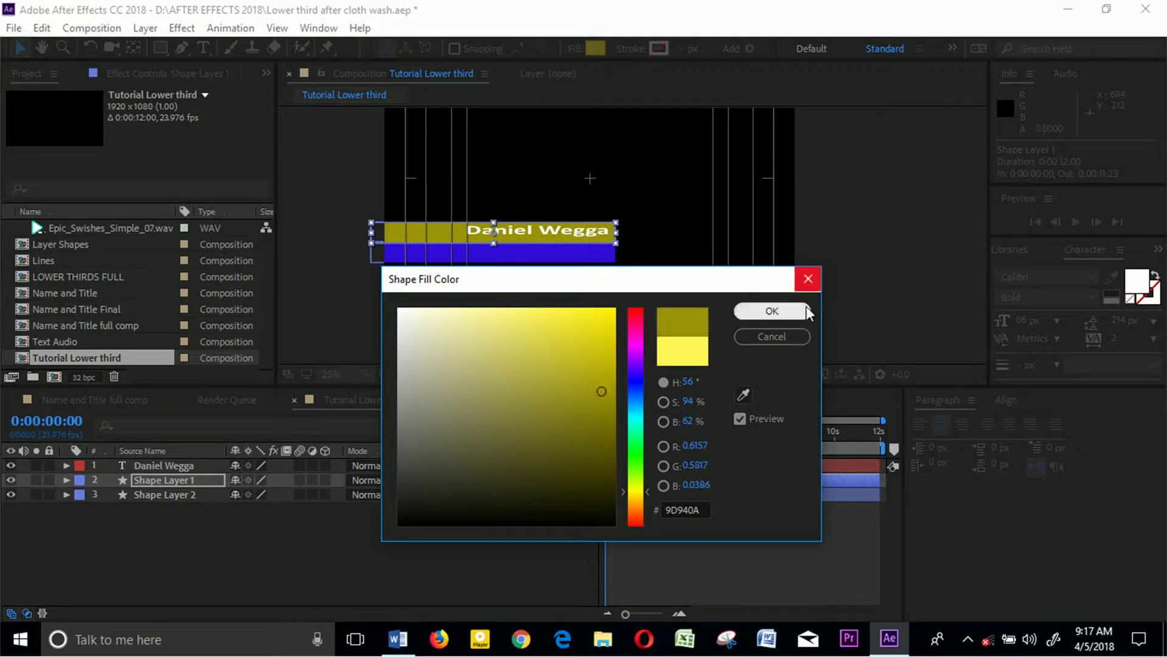
click(790, 309)
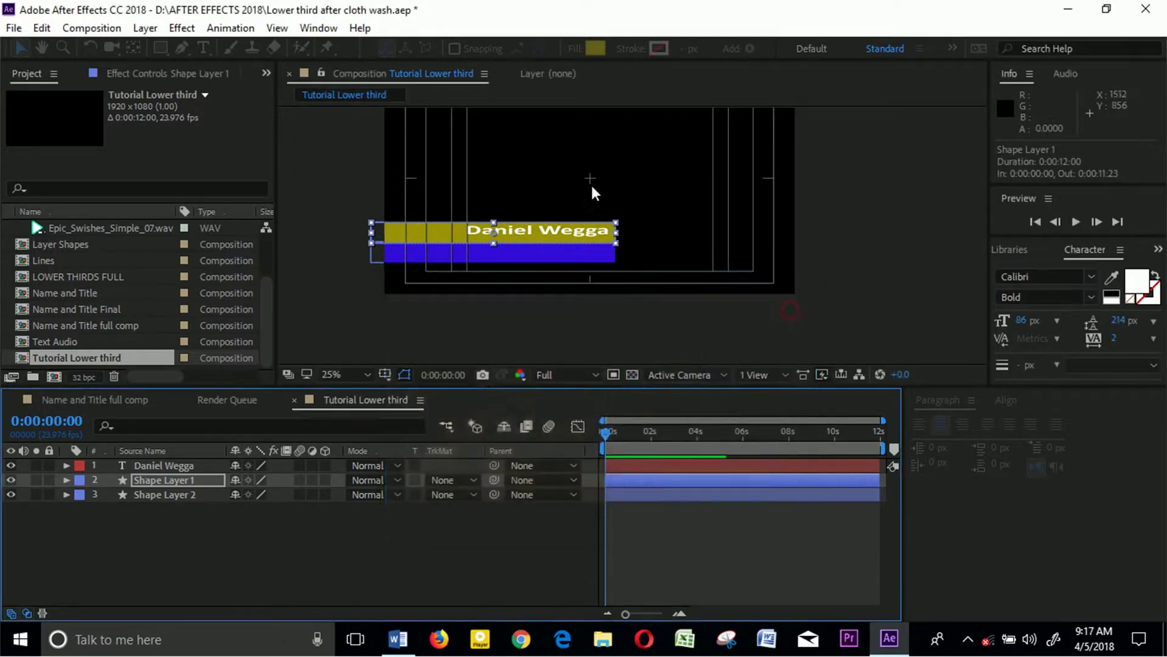
click(348, 536)
scroll(633, 236, up, 1)
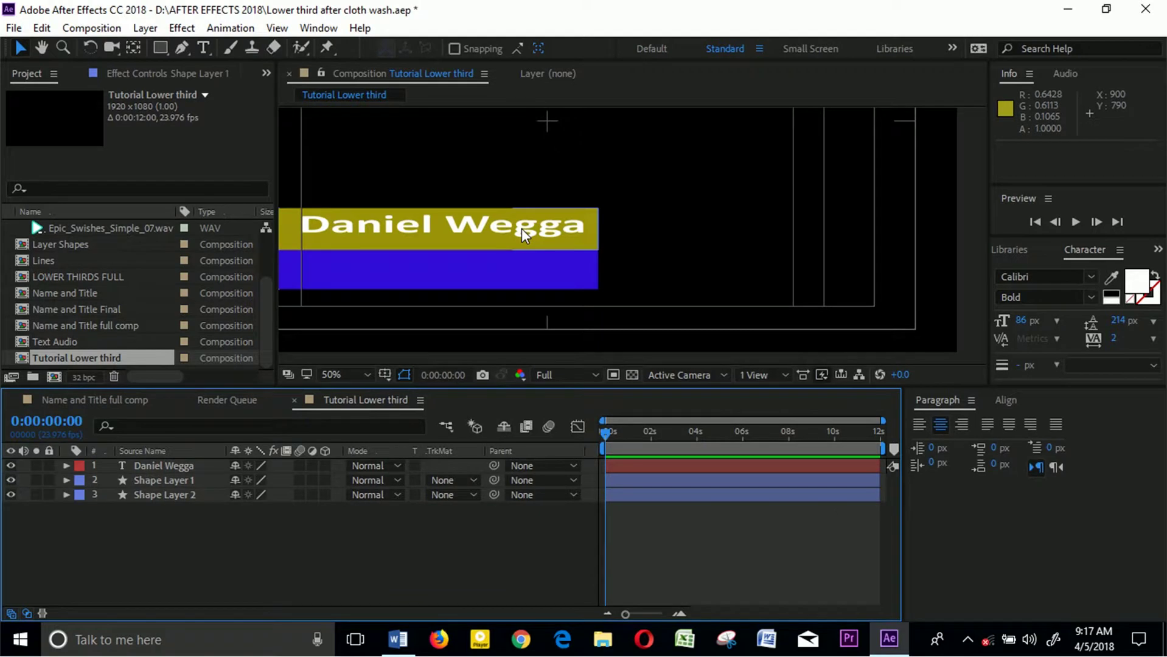
scroll(522, 229, down, 1)
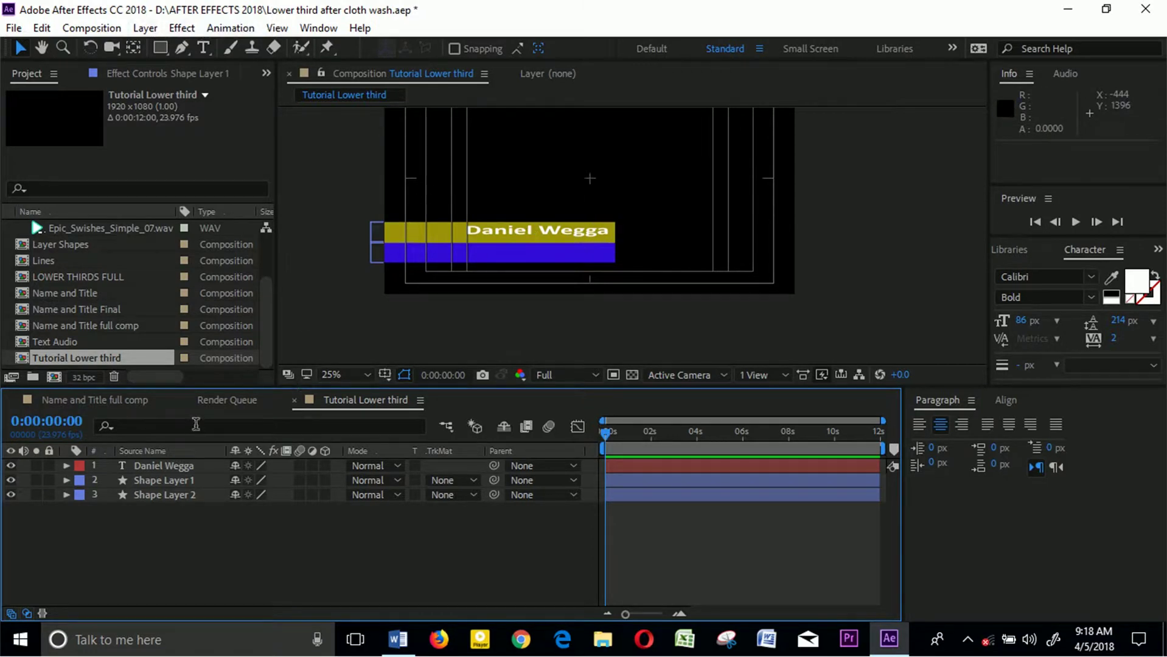
- Duplicate the name text layer and rename the copy Photographer
click(157, 469)
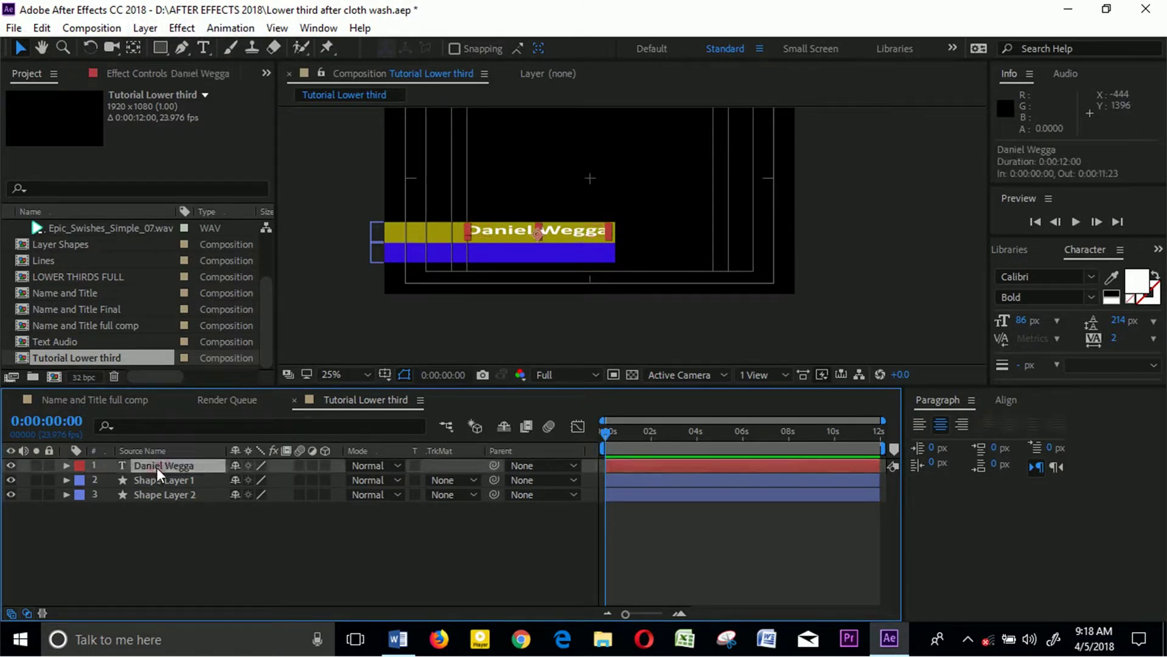
key(ctrl+d)
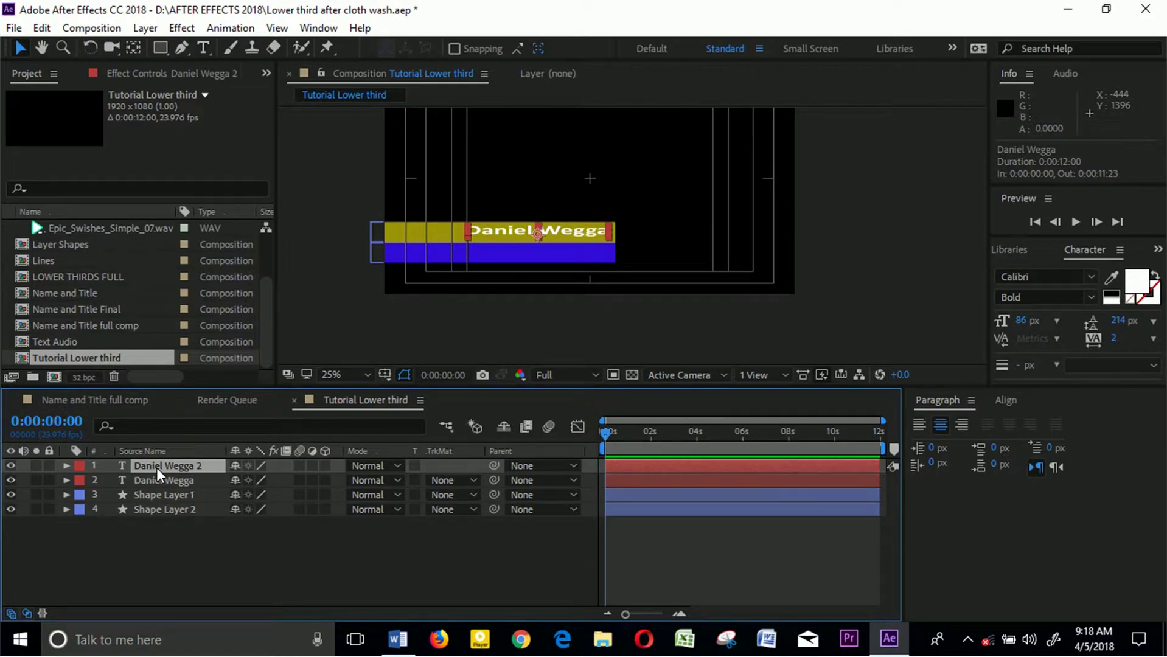
key(h)
key(End)
key(t)
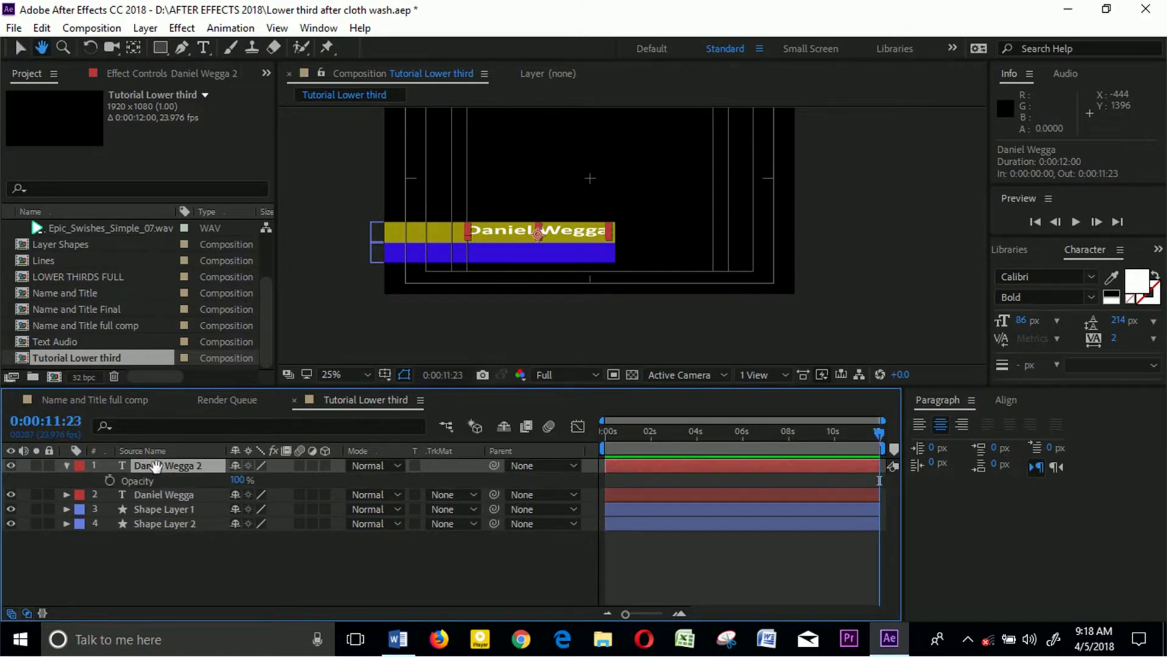
key(Return)
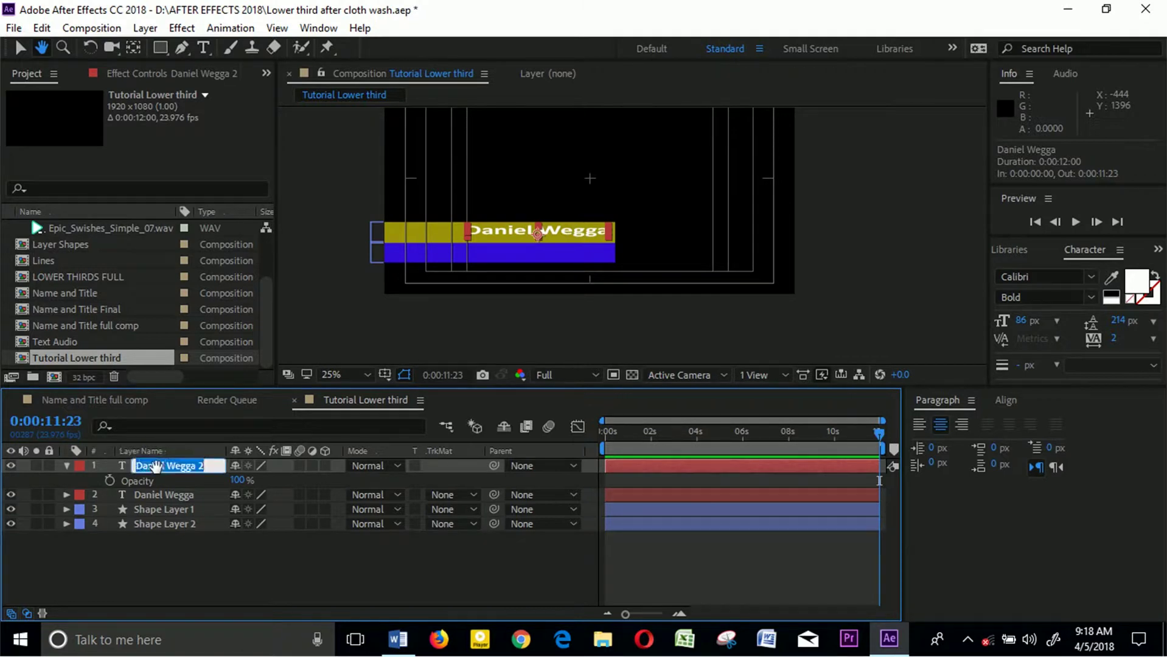
text(Photographer)
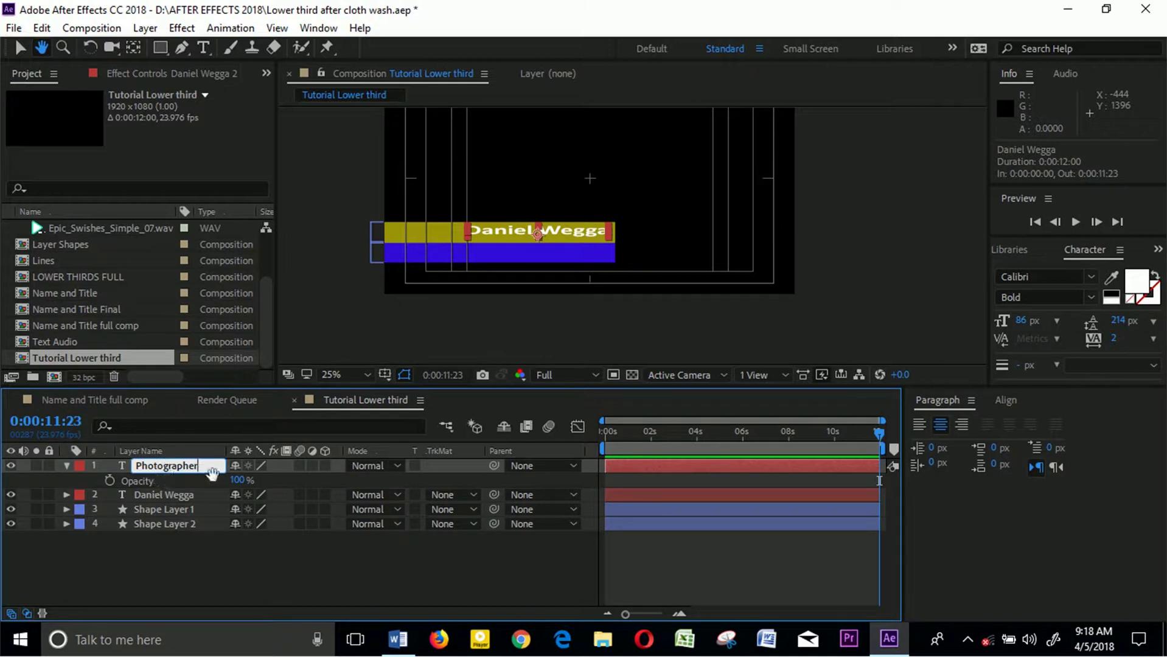
key(Return)
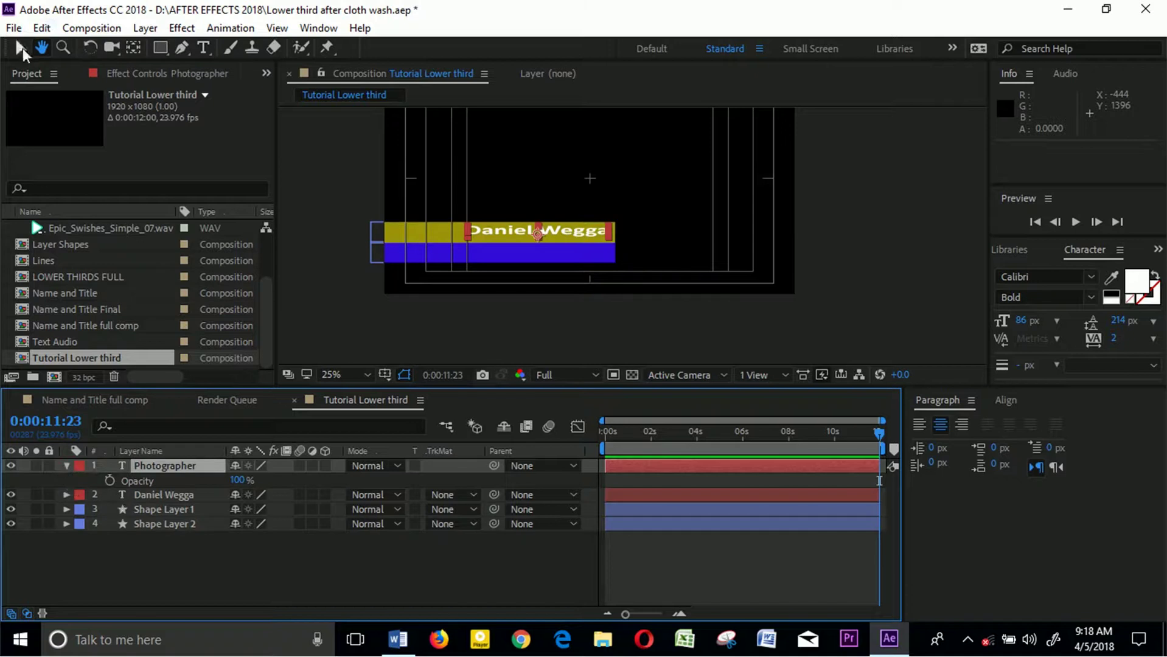
- Replace the copied layer's text with 'Photographer'
click(20, 48)
click(66, 465)
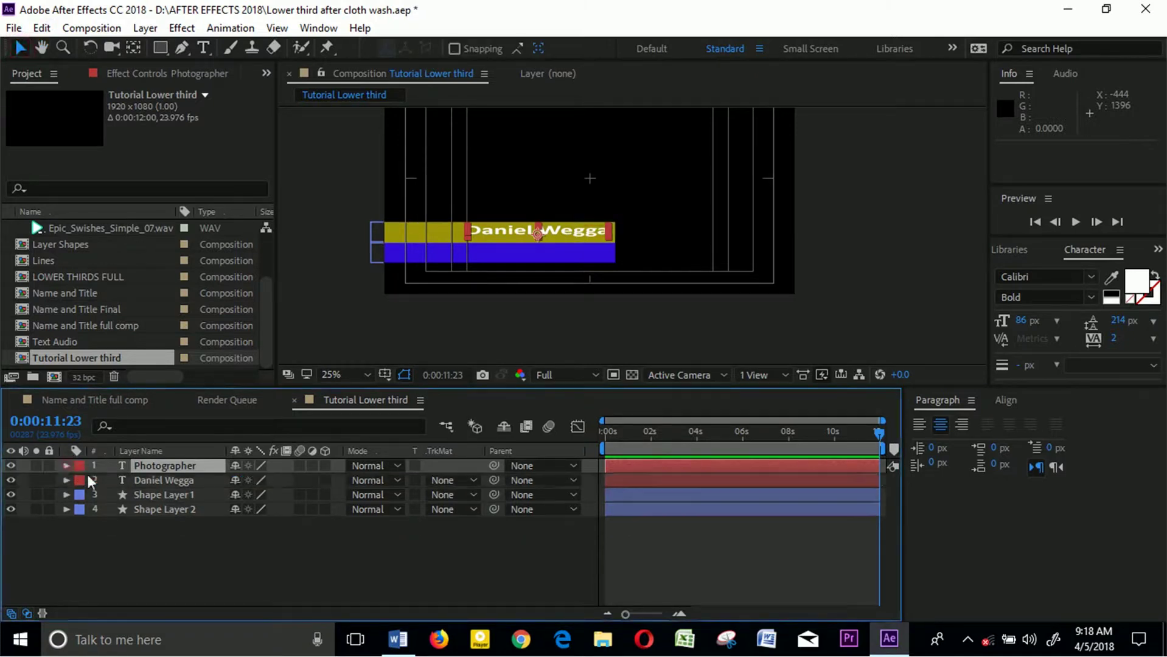
double_click(173, 465)
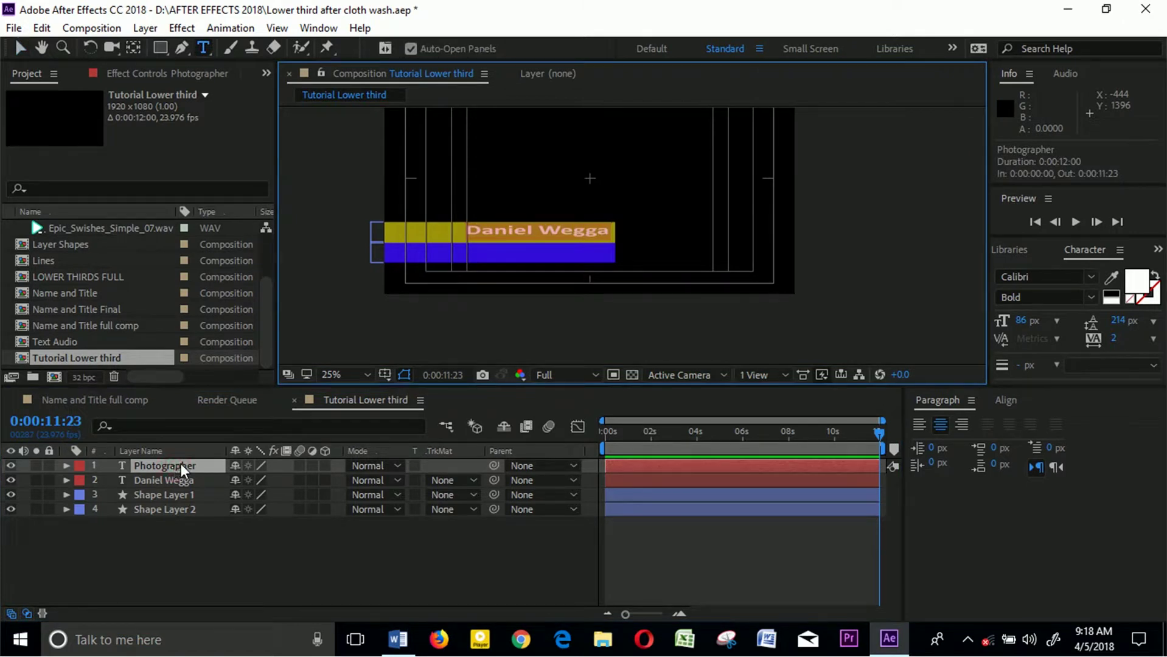
text(Photogr)
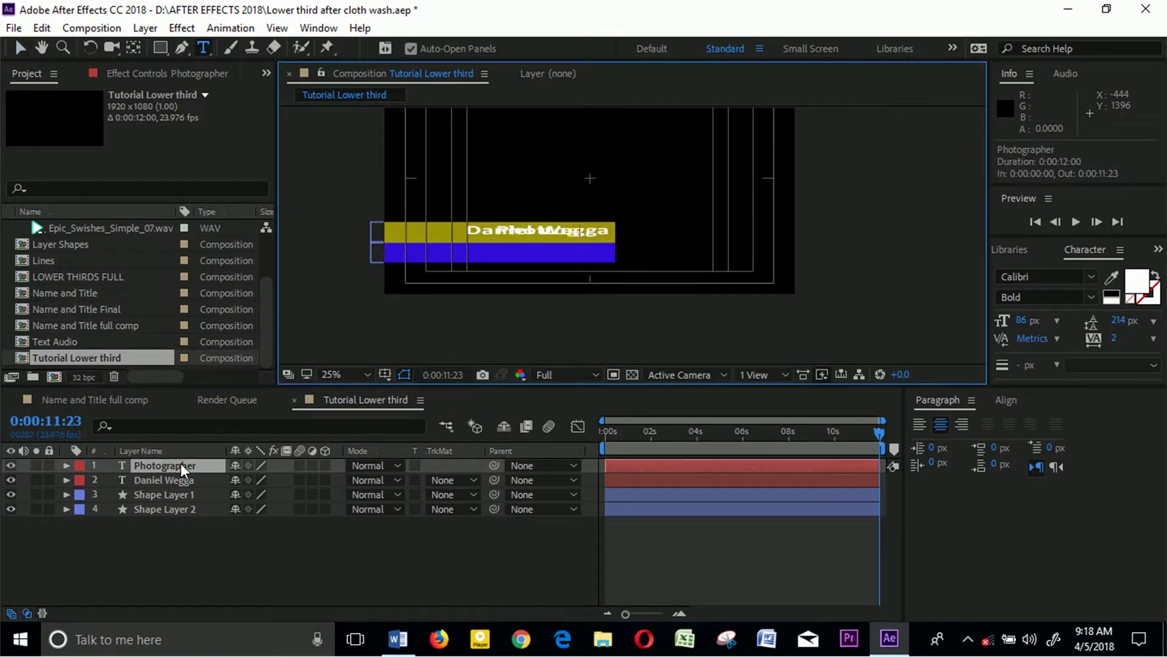
text(apher)
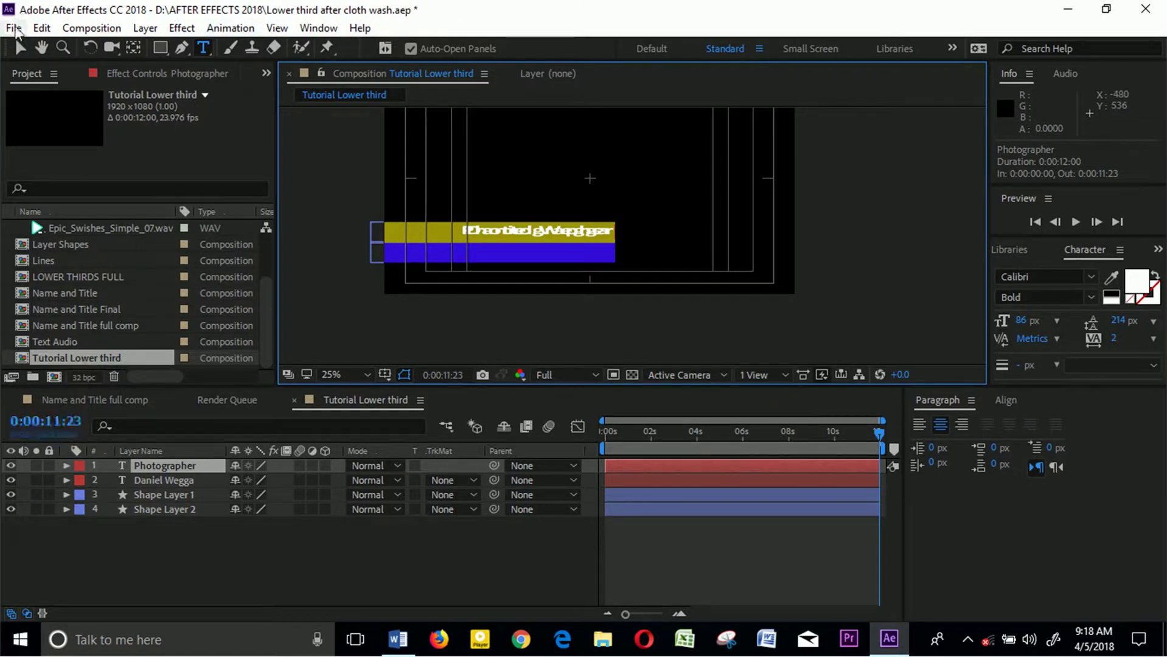
click(17, 48)
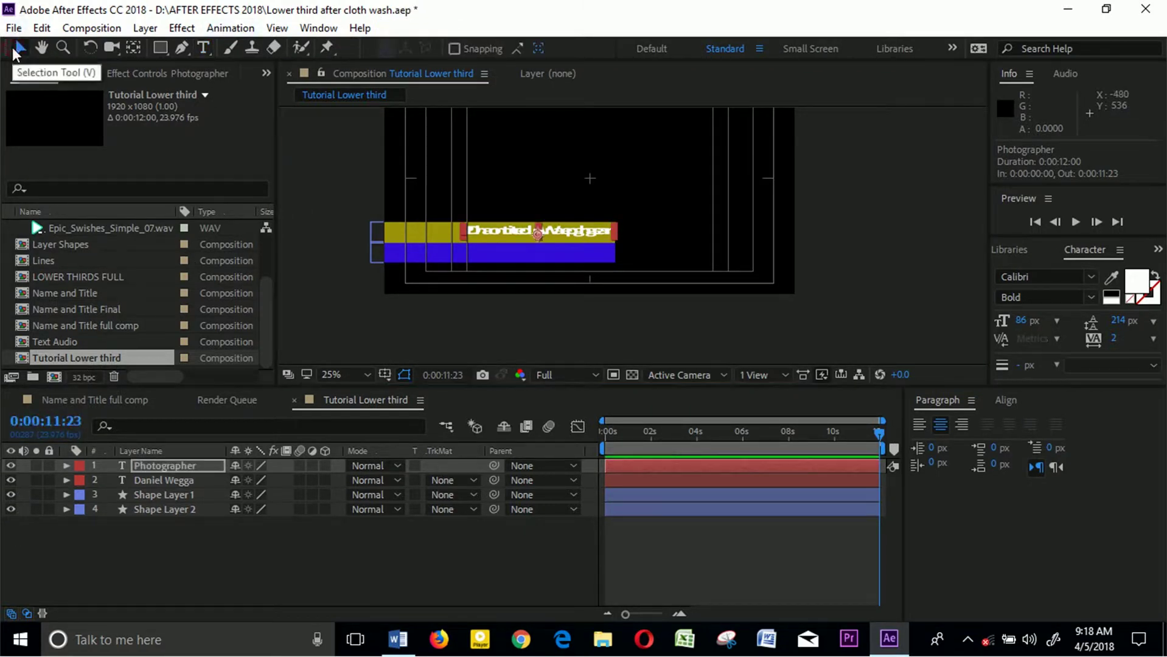
- Nudge the Photographer text down onto the blue bar with the arrow keys
click(188, 466)
key(Down)
key(Down)
key(Down)
key(Down)
key(Down)
key(Down)
key(Down)
key(Down)
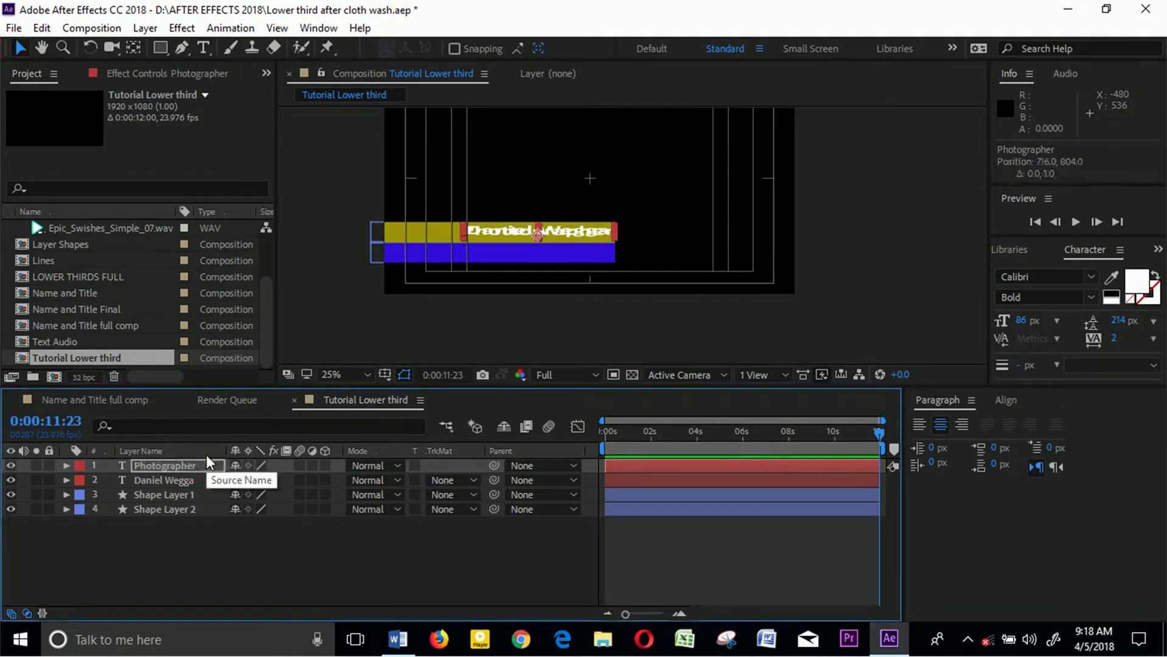
key(Down)
key(Down)
key(Down)
key(Down)
key(Down)
key(Down)
key(Down)
key(Down)
key(Down)
key(Down)
key(Down)
key(Down)
key(Down)
key(Down)
key(Down)
key(Down)
key(Down)
key(Down)
key(Down)
key(Down)
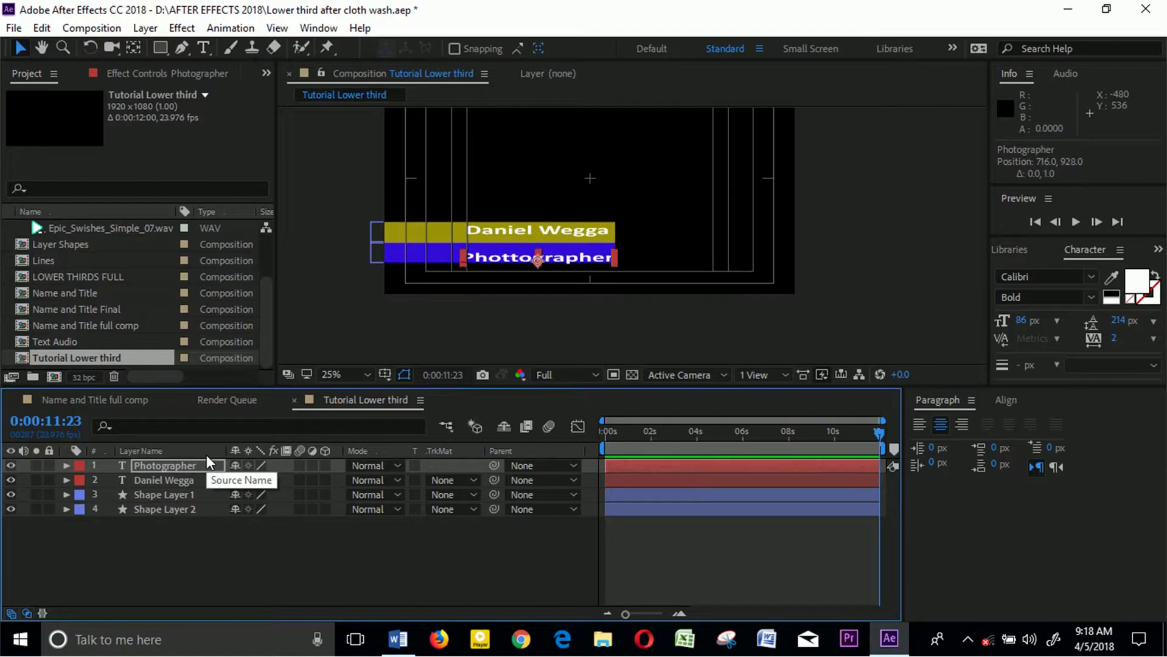
key(Up)
key(Up)
key(Up)
key(Up)
key(Up)
key(Up)
key(Up)
key(Up)
key(Up)
key(Up)
key(Up)
key(Up)
key(Up)
key(Up)
key(Up)
key(Up)
key(Up)
key(Up)
key(Up)
key(Up)
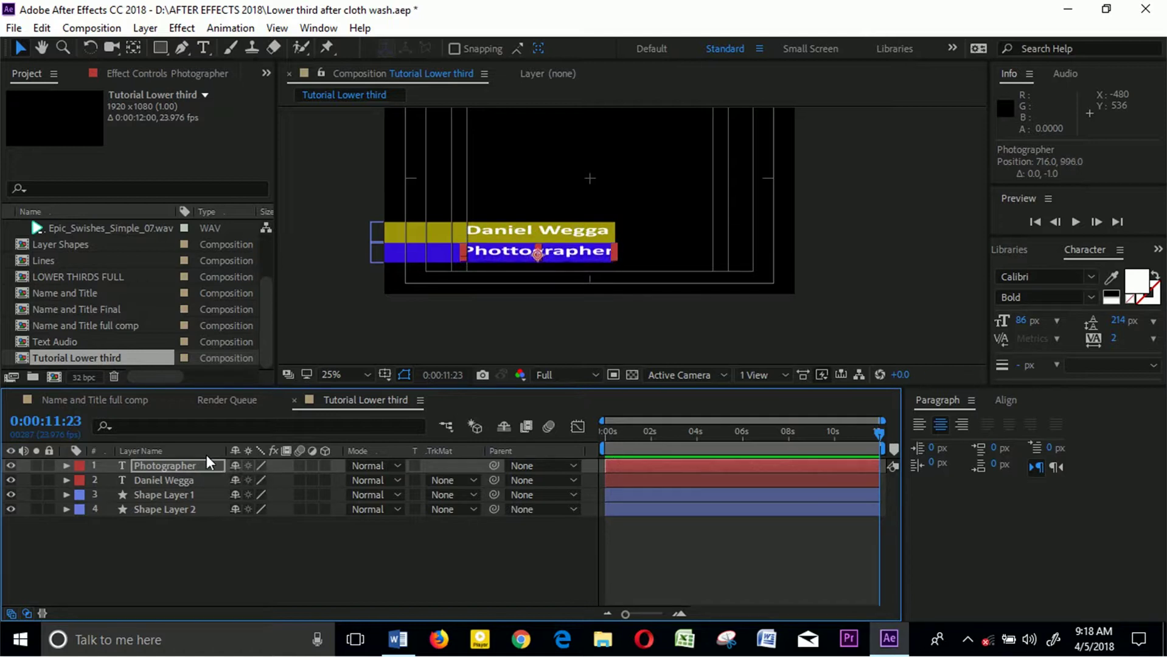
key(Up)
key(Up)
key(Up)
key(Up)
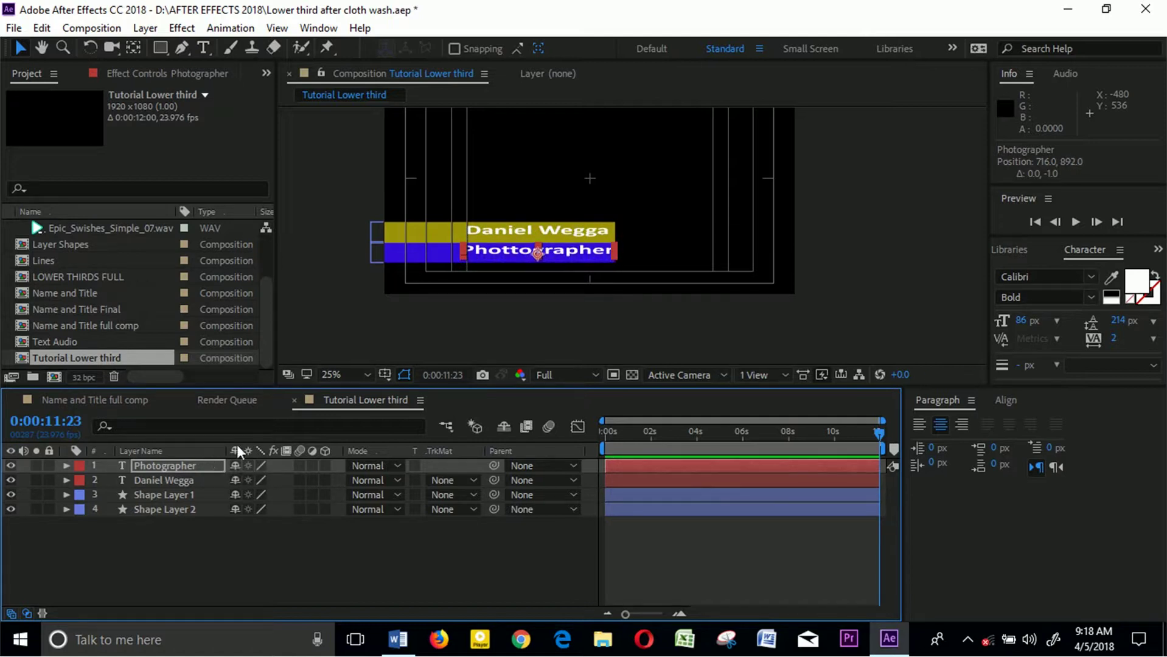
- Set the Photographer text's font size to 50 px in the Character panel
click(1022, 329)
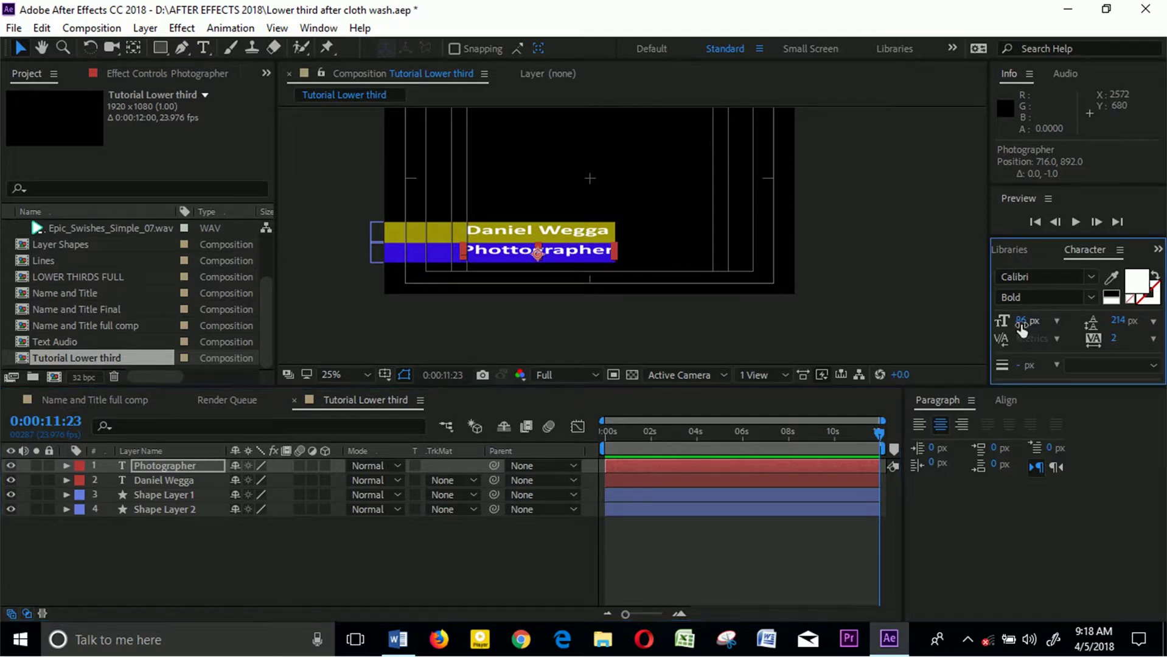
drag(1020, 324, 975, 332)
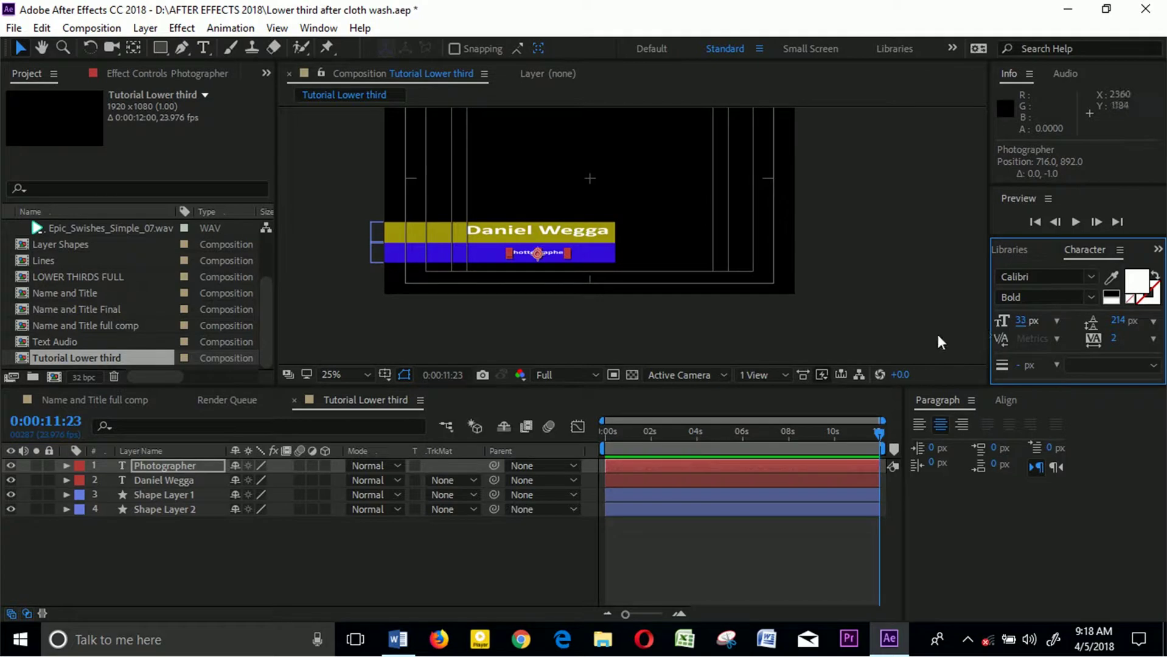
key(period)
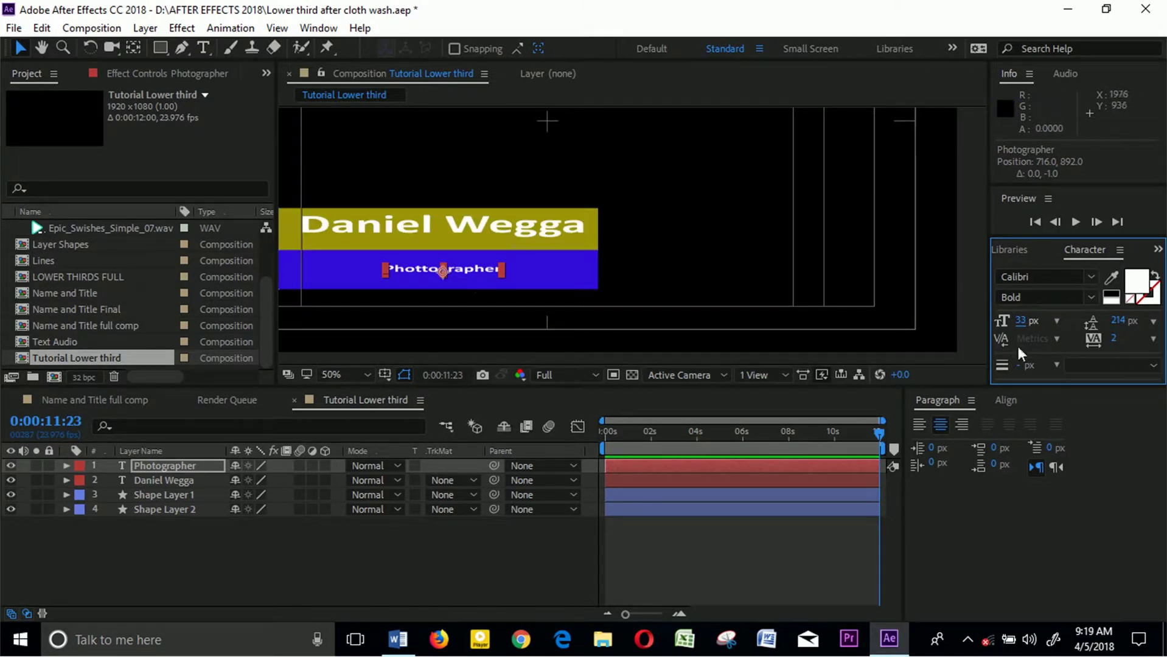
drag(1021, 321, 1041, 323)
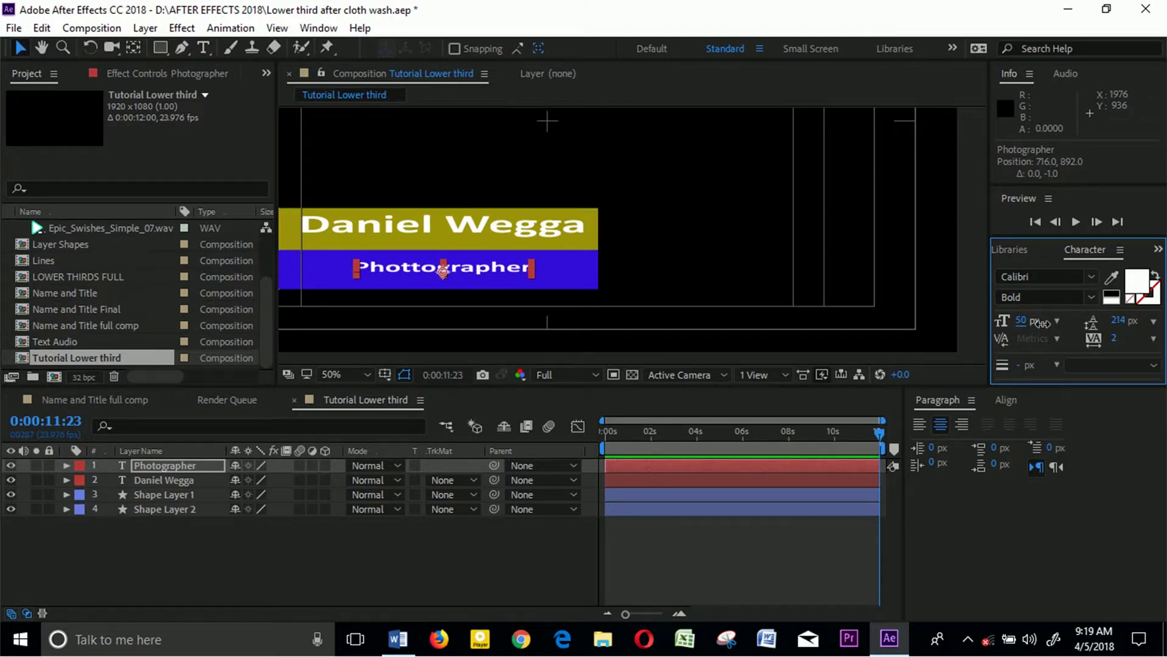
key(comma)
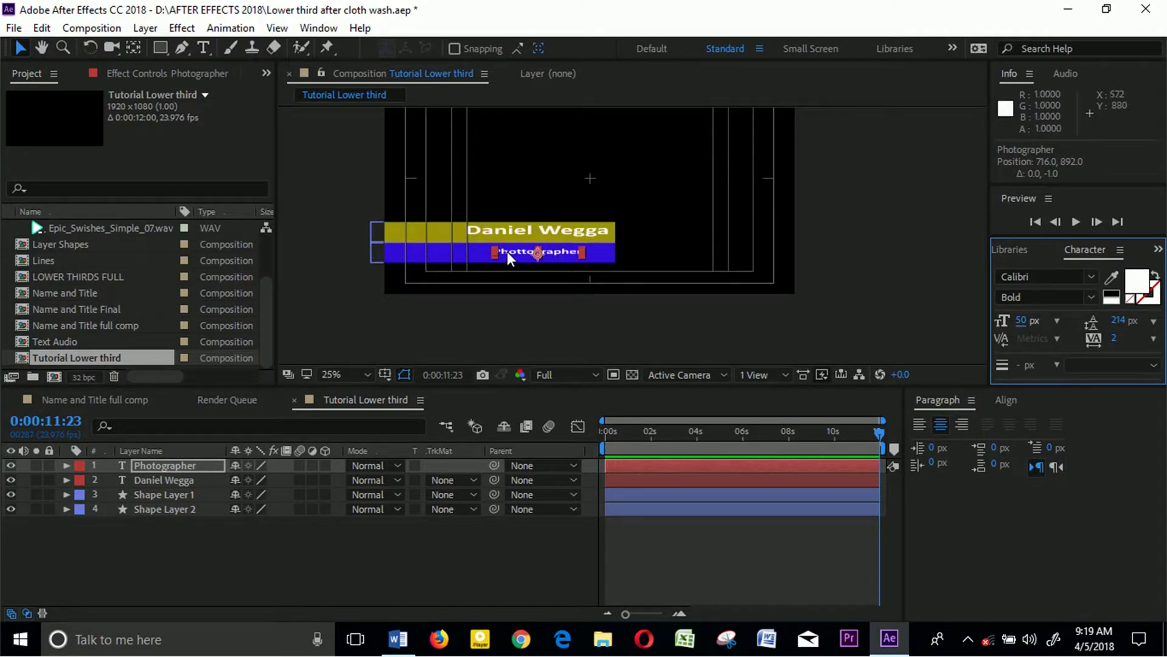
- Undo an accidental scale and nudge the title left and up to 600, 872
drag(499, 249, 486, 236)
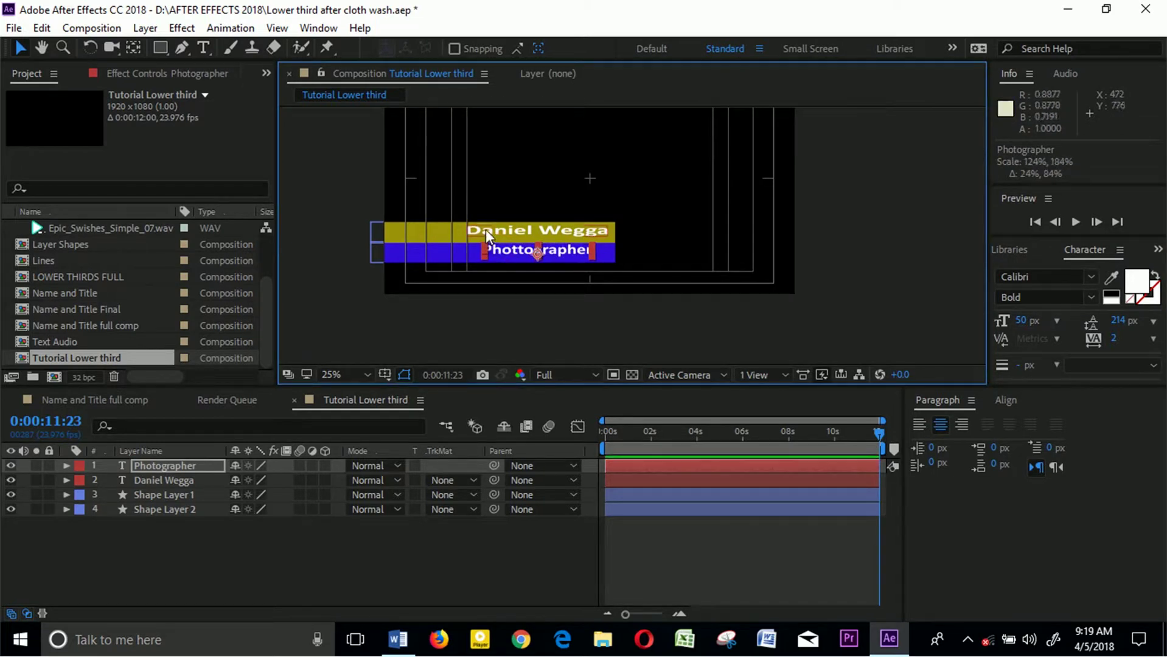
key(ctrl+z)
key(Left)
key(Left)
key(Left)
key(Left)
key(Left)
key(Left)
key(Left)
key(Left)
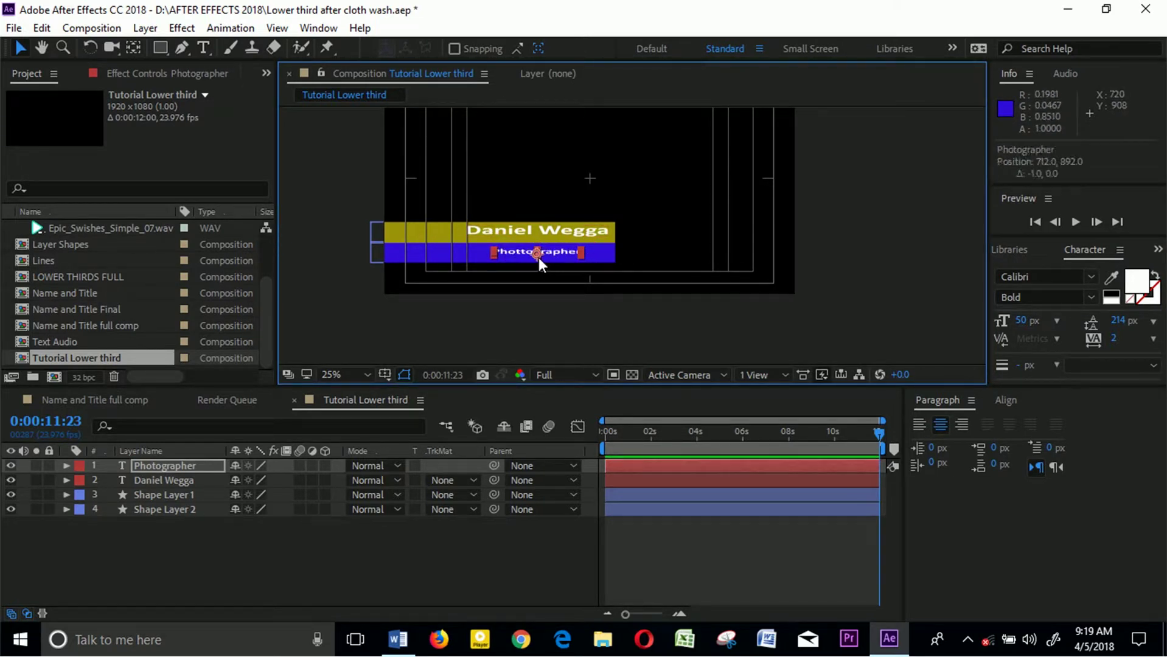
key(Left)
key(Left)
key(Left)
key(Left)
key(Left)
key(Left)
key(Left)
key(Left)
key(Left)
key(Left)
key(Left)
key(Left)
key(Left)
key(Left)
key(Left)
key(Left)
key(Left)
key(Left)
key(Left)
key(Left)
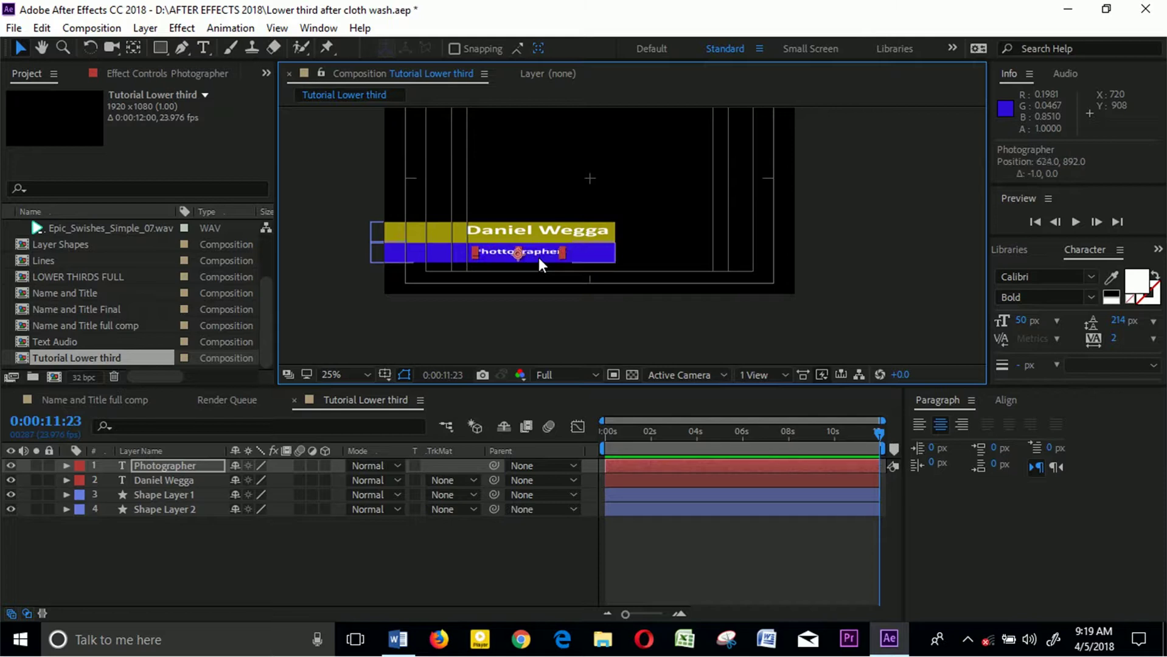
key(Left)
key(Left)
key(Left)
key(Left)
key(Up)
key(Up)
key(Up)
key(Up)
key(Up)
key(Up)
key(Up)
key(Up)
key(Up)
key(Up)
key(Up)
key(Up)
key(Up)
key(Up)
key(Up)
key(Up)
key(Up)
key(Up)
key(Up)
key(Up)
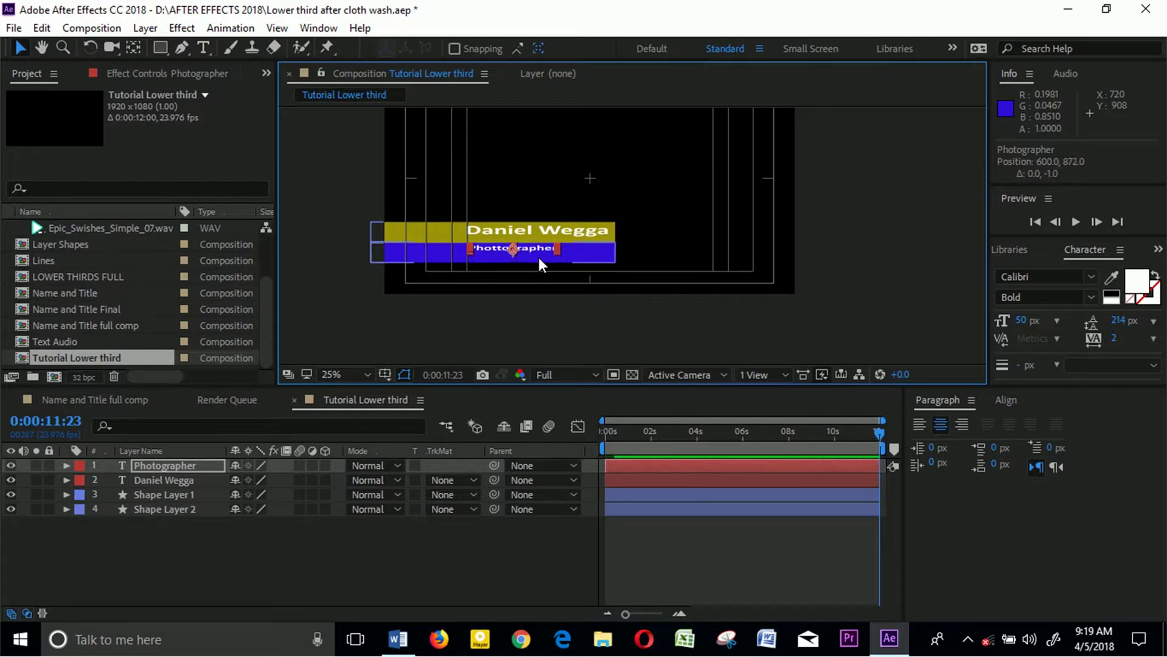
- Squash Shape Layer 2's blue bar into a thin strip and nudge it up
click(177, 510)
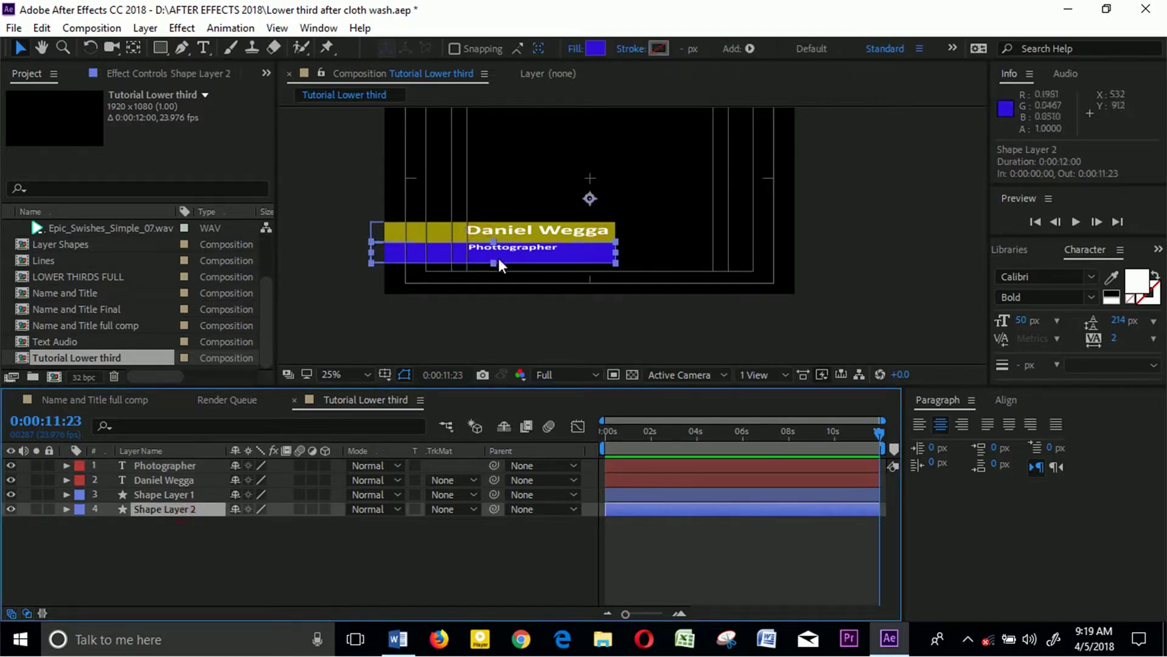
click(492, 263)
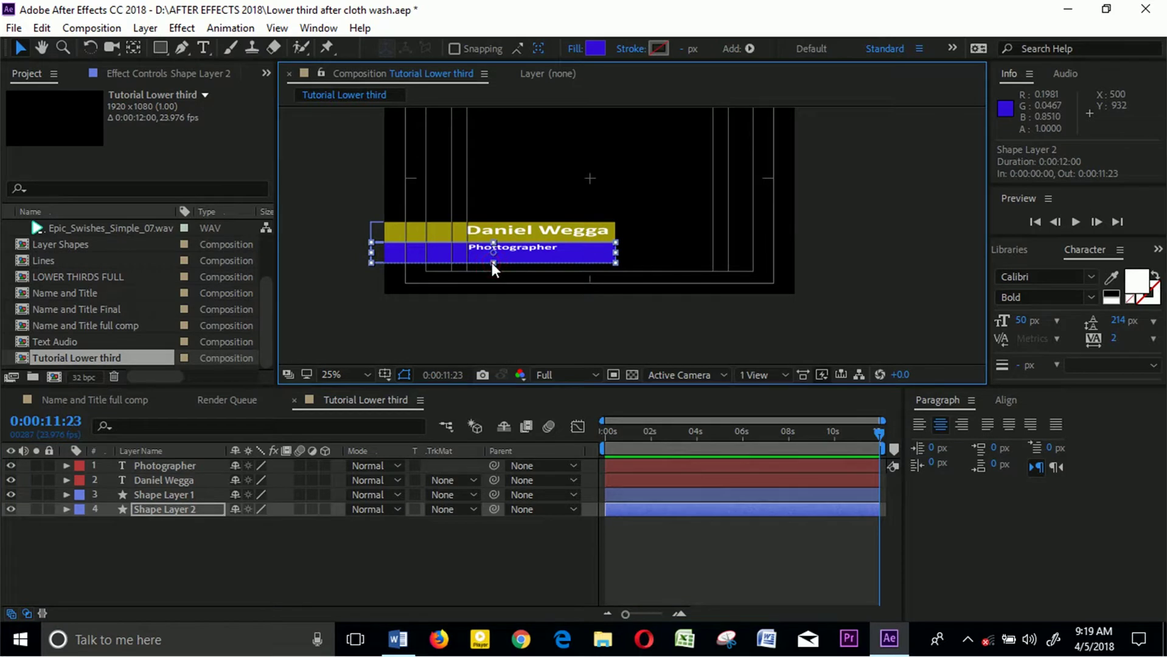
drag(491, 264, 492, 257)
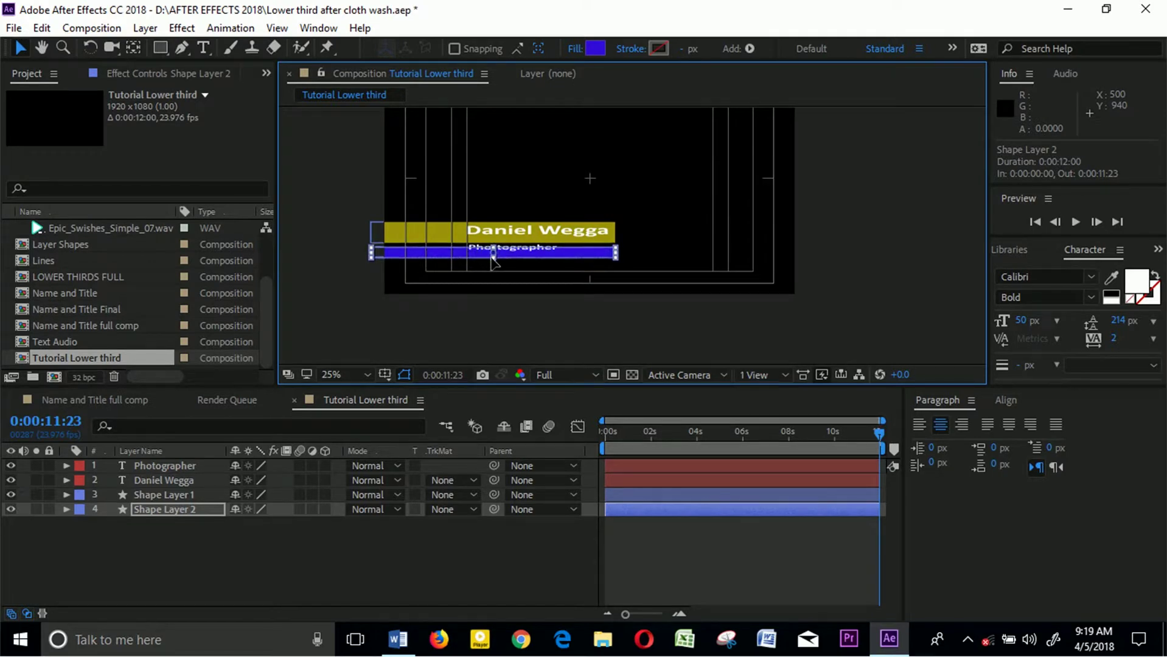
key(Up)
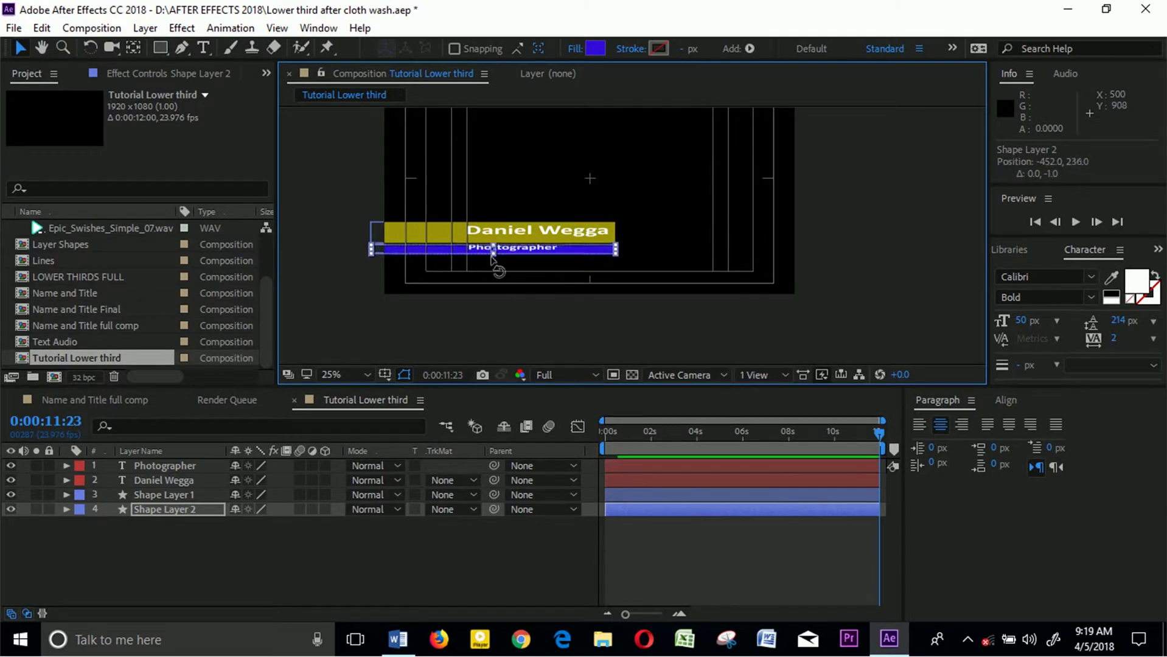
key(Up)
key(Up)
key(Up)
key(Up)
key(Up)
key(Up)
key(Up)
key(Up)
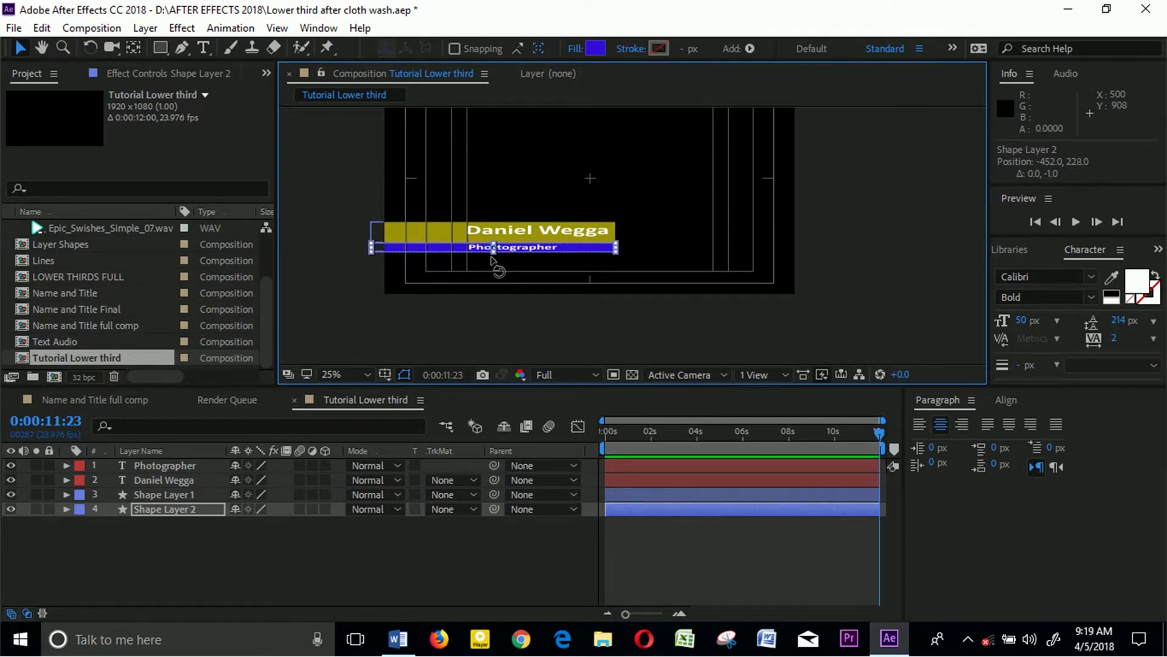
click(177, 577)
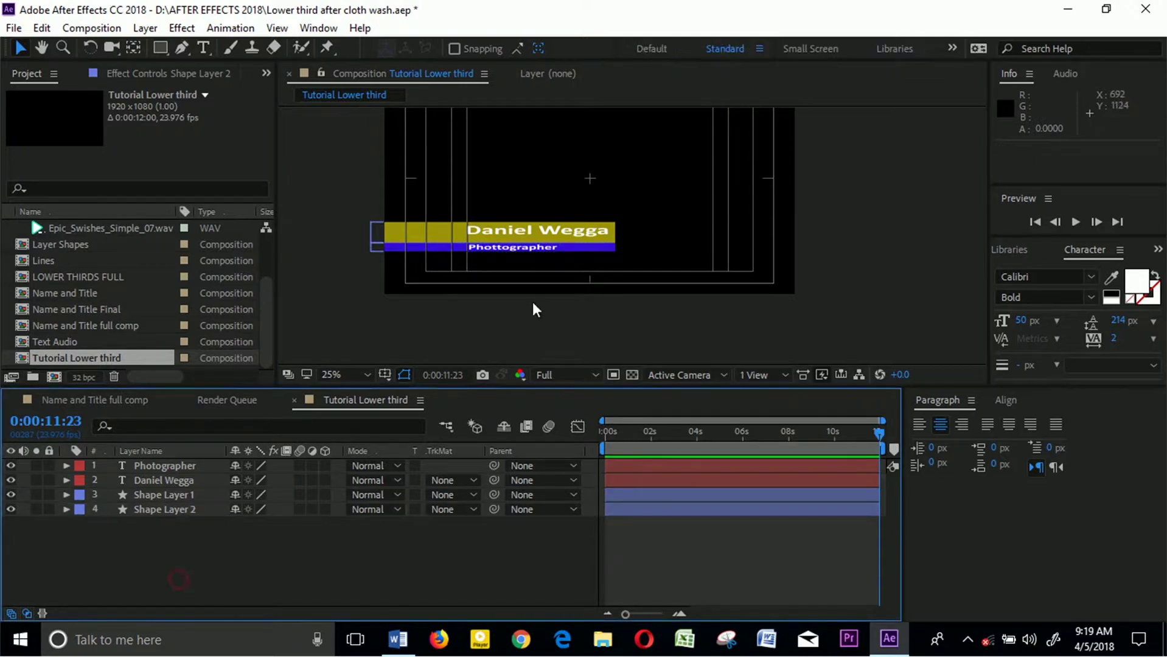
- Save the project and select the Photographer text layer
scroll(534, 286, up, 4)
scroll(536, 263, up, 2)
scroll(535, 262, down, 2)
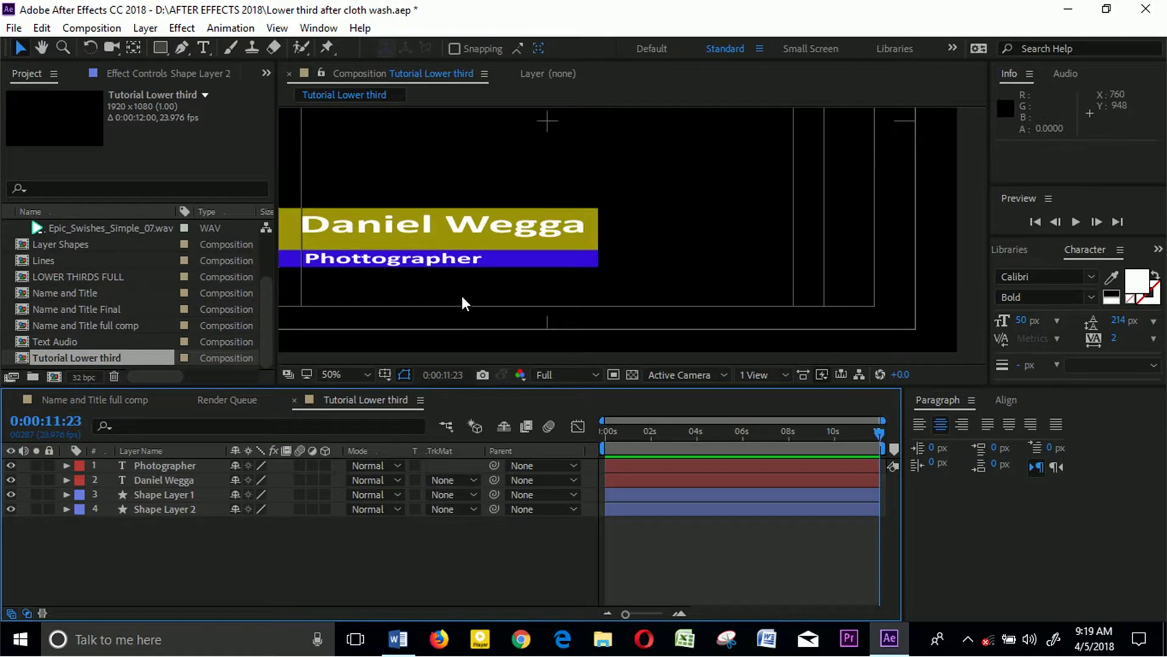
scroll(461, 298, down, 2)
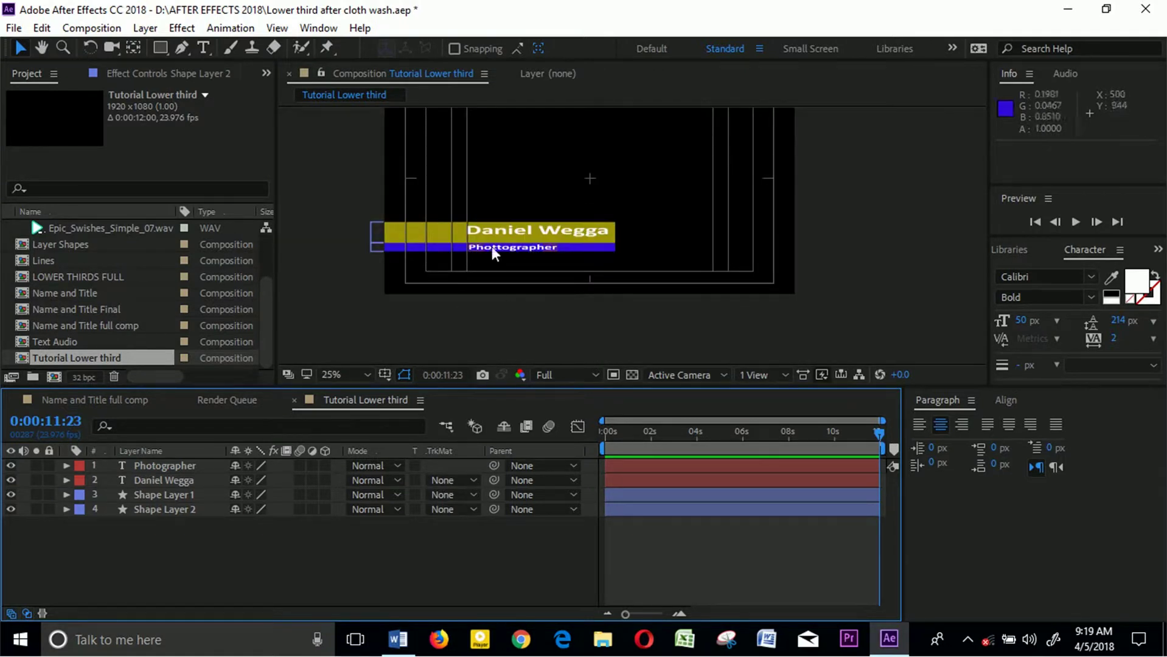
key(ctrl+s)
click(515, 249)
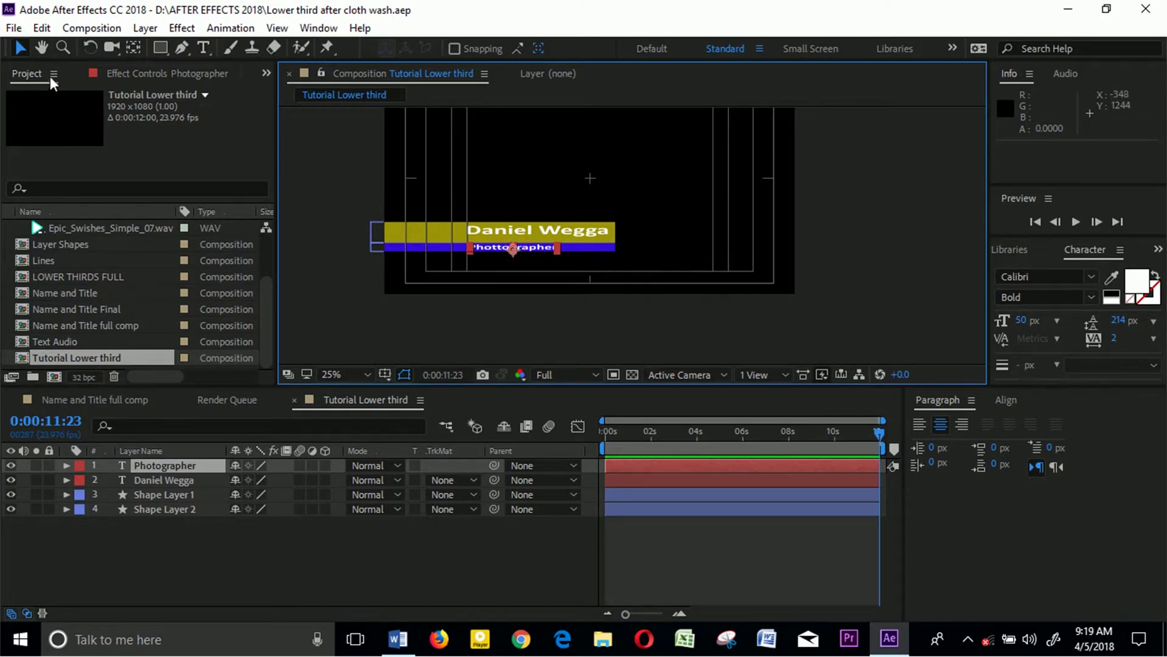
- Append ' & Editor' to the end of the title text
key(period)
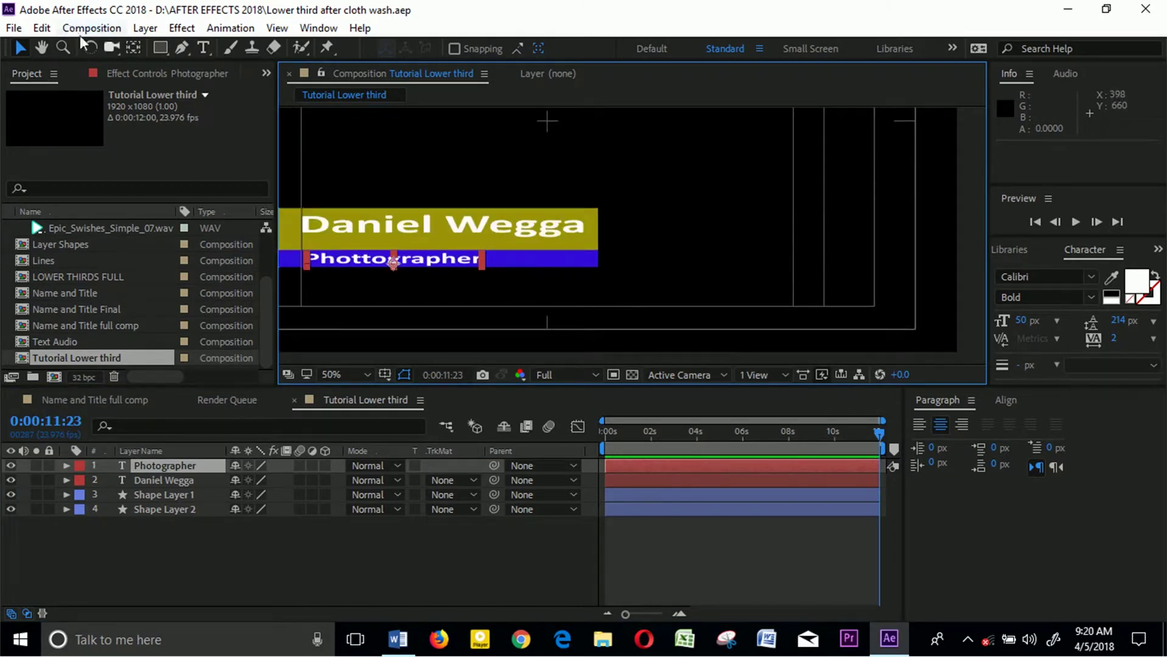
click(200, 48)
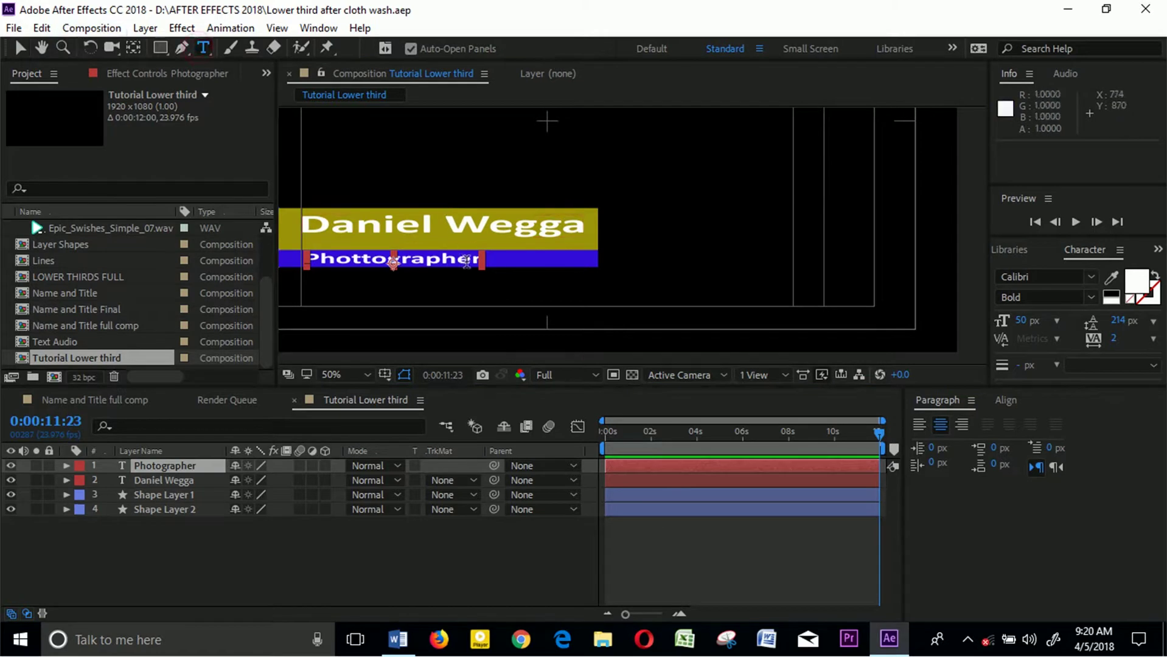
click(486, 262)
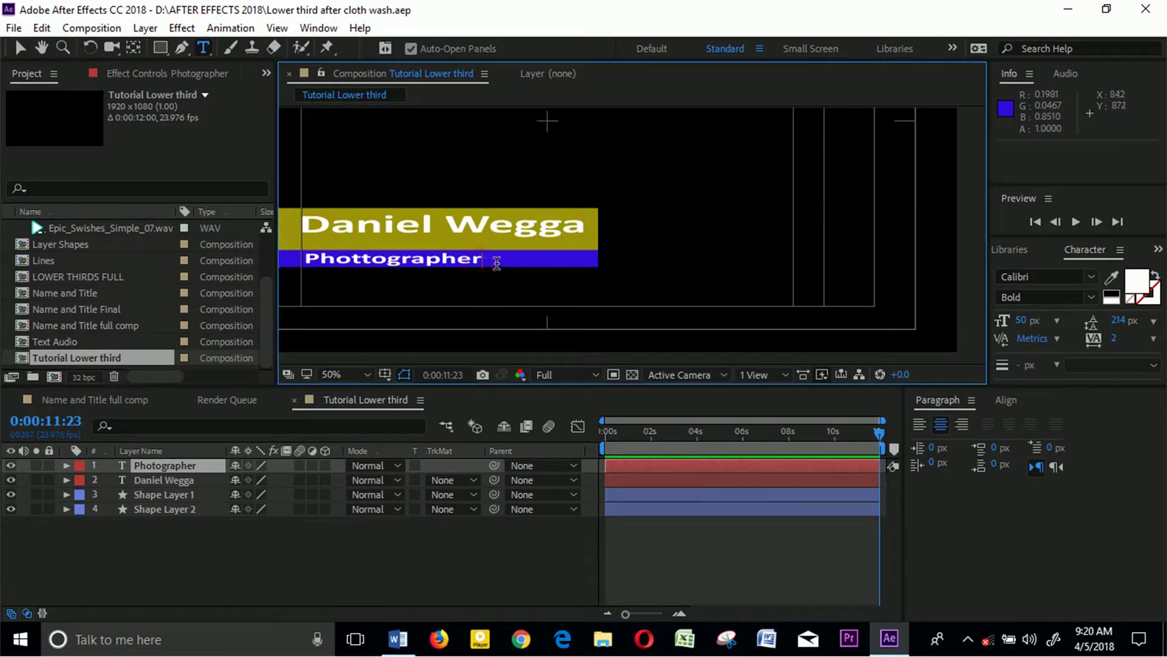
text(&)
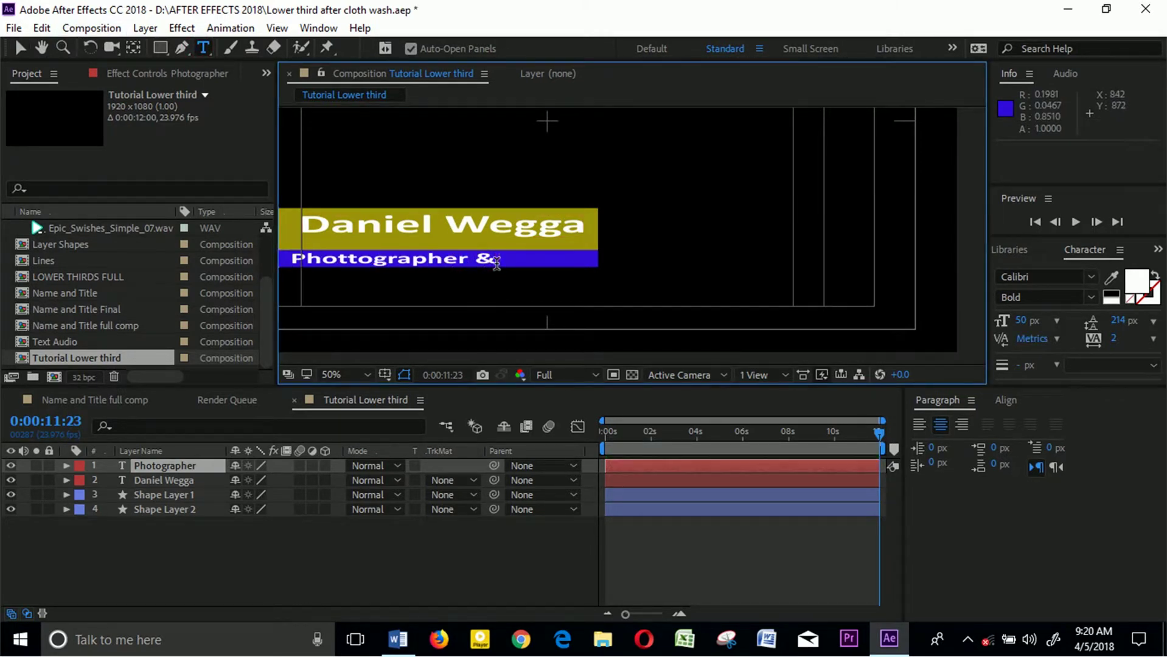
text( Edito)
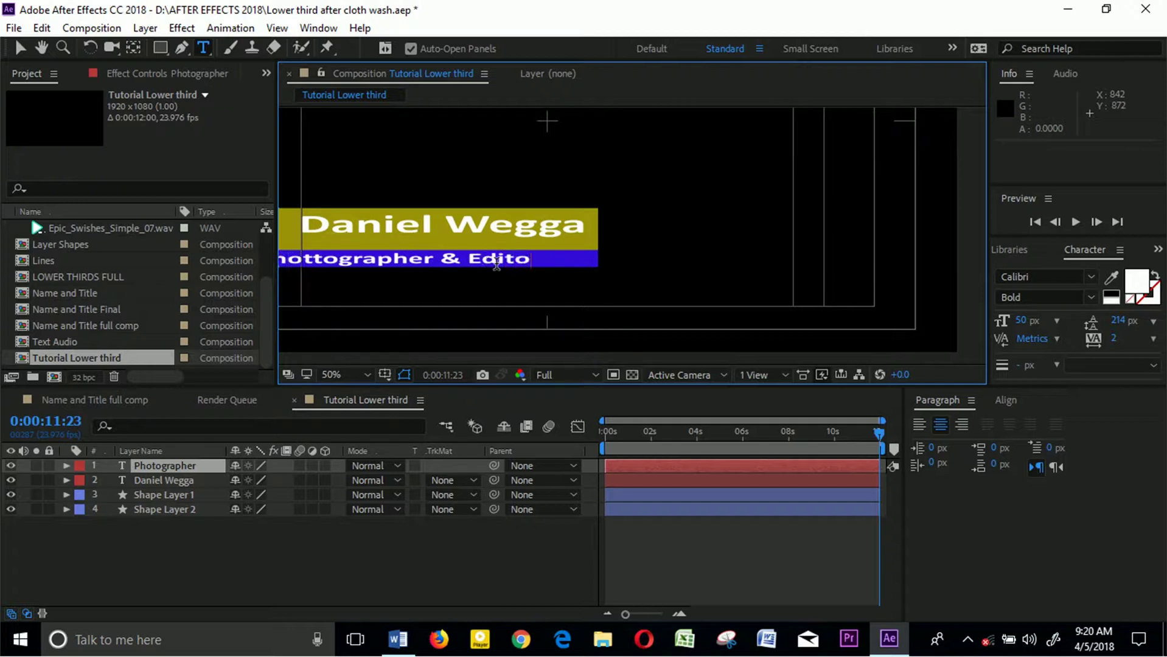
text(r)
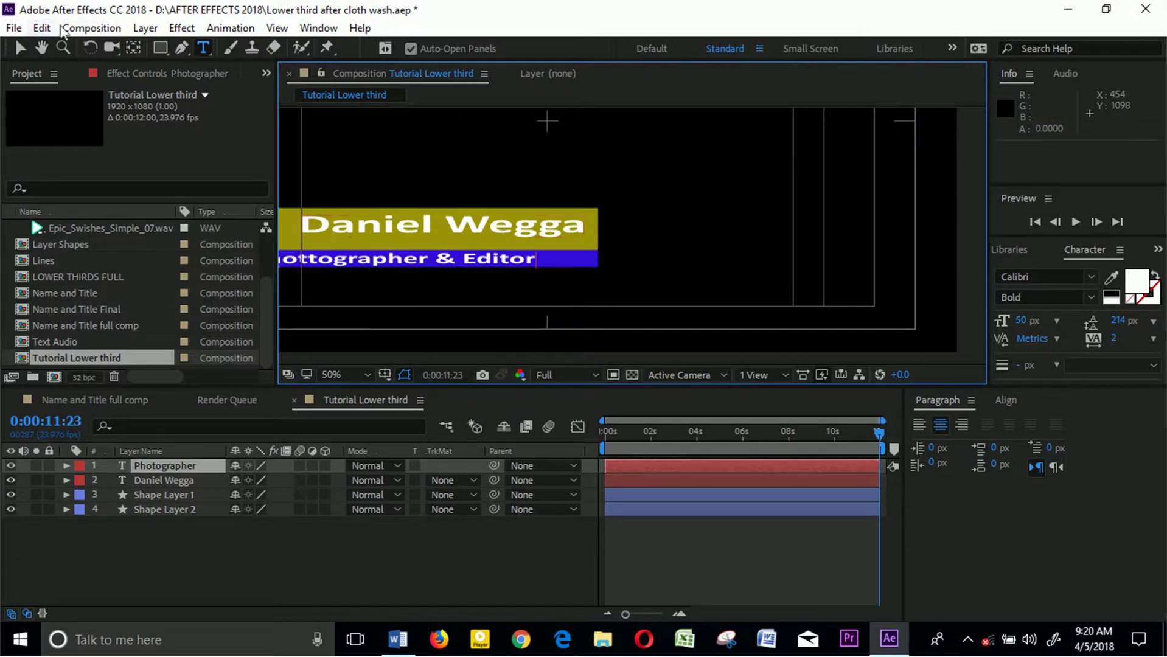
click(20, 48)
- Shift the lengthened title right to position 680, 872
scroll(456, 248, down, 3)
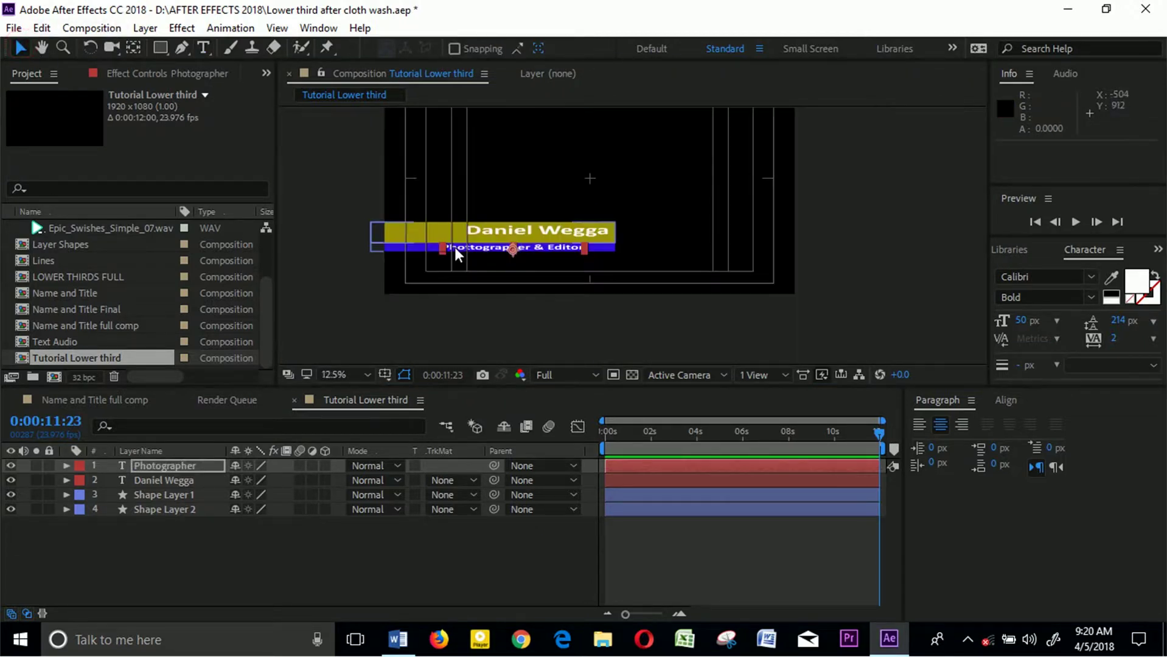
scroll(455, 247, up, 1)
click(455, 246)
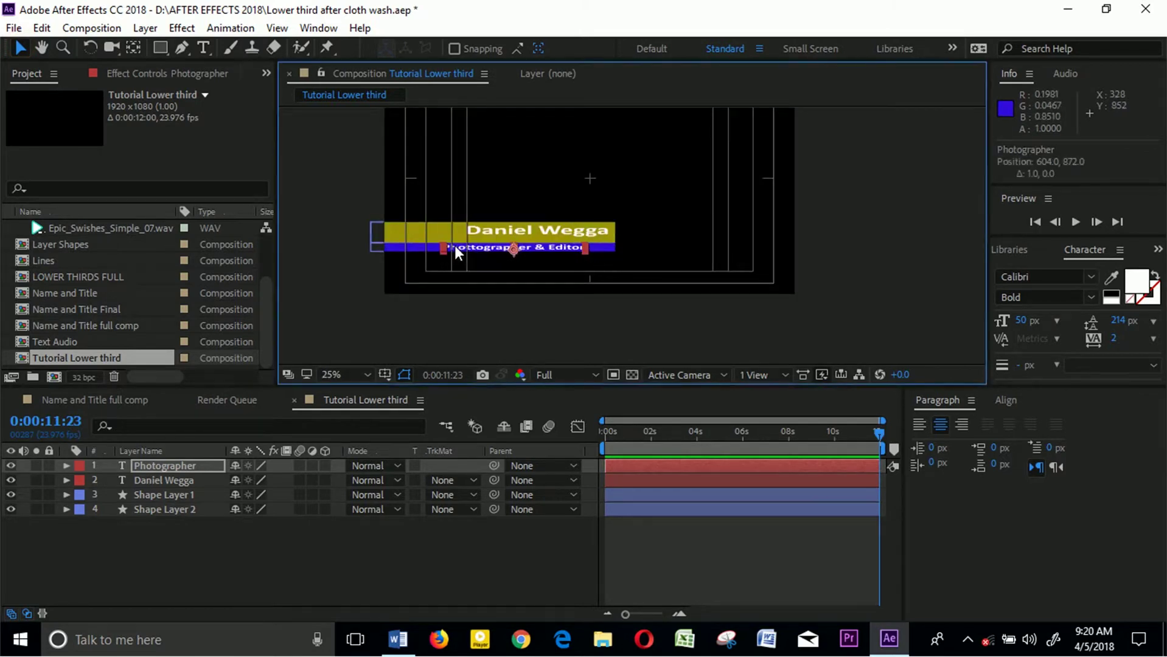
key(Right)
key(Right)
key(Right)
key(Right)
key(Right)
key(Right)
key(Right)
key(Right)
key(Right)
key(Right)
key(Right)
key(Right)
key(Right)
key(Right)
key(Right)
key(Right)
key(Right)
key(Right)
key(Right)
key(Right)
key(Right)
key(Right)
key(Right)
key(Right)
key(Right)
key(Right)
key(Right)
key(Right)
key(Right)
key(Right)
key(Right)
key(Right)
key(Right)
key(Right)
key(Right)
key(Right)
key(Right)
key(Right)
key(Right)
key(Right)
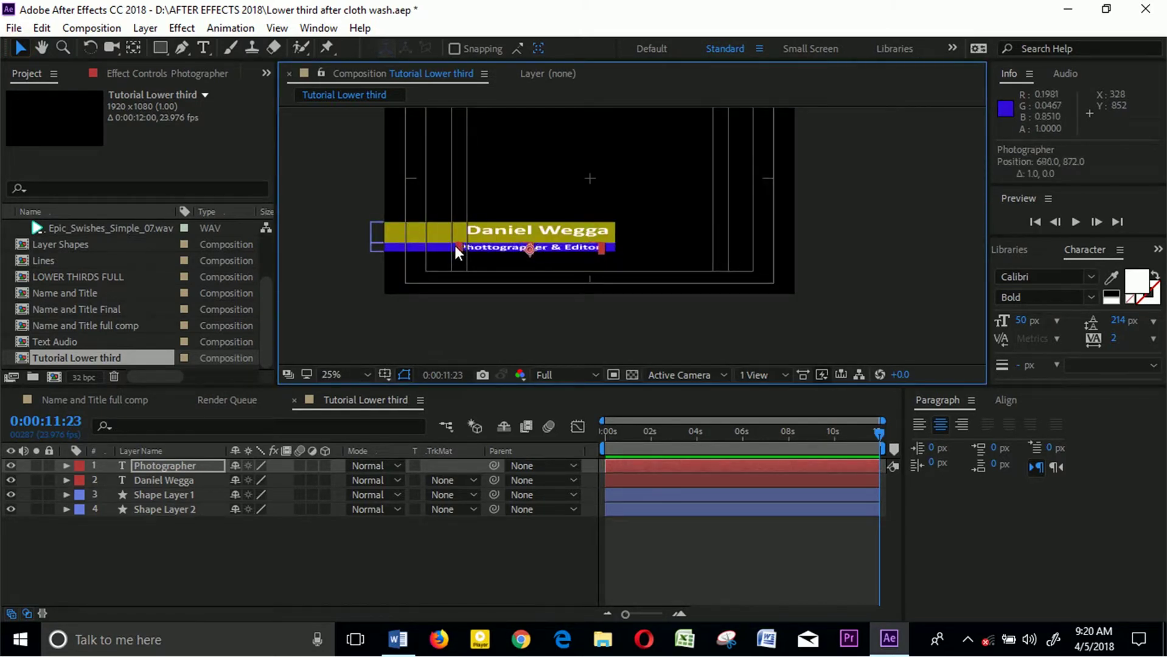
key(Right)
key(Right)
key(Right)
key(Right)
key(Right)
key(Right)
key(Right)
key(Right)
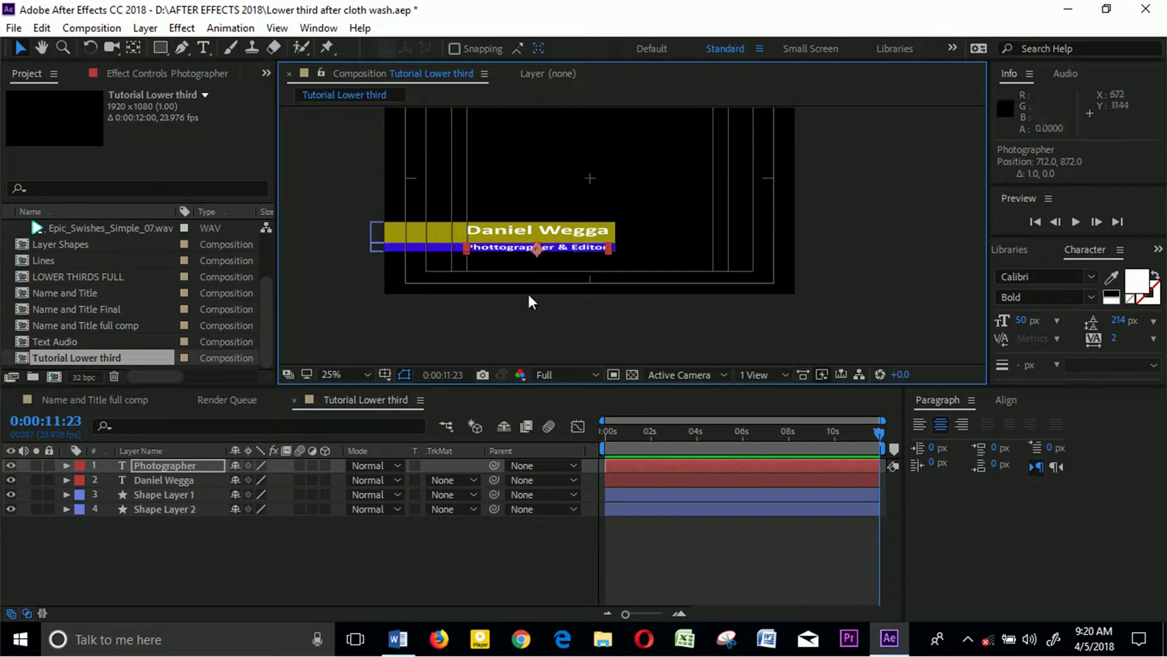
- Nudge the subtitle layer slightly further right
click(526, 334)
key(period)
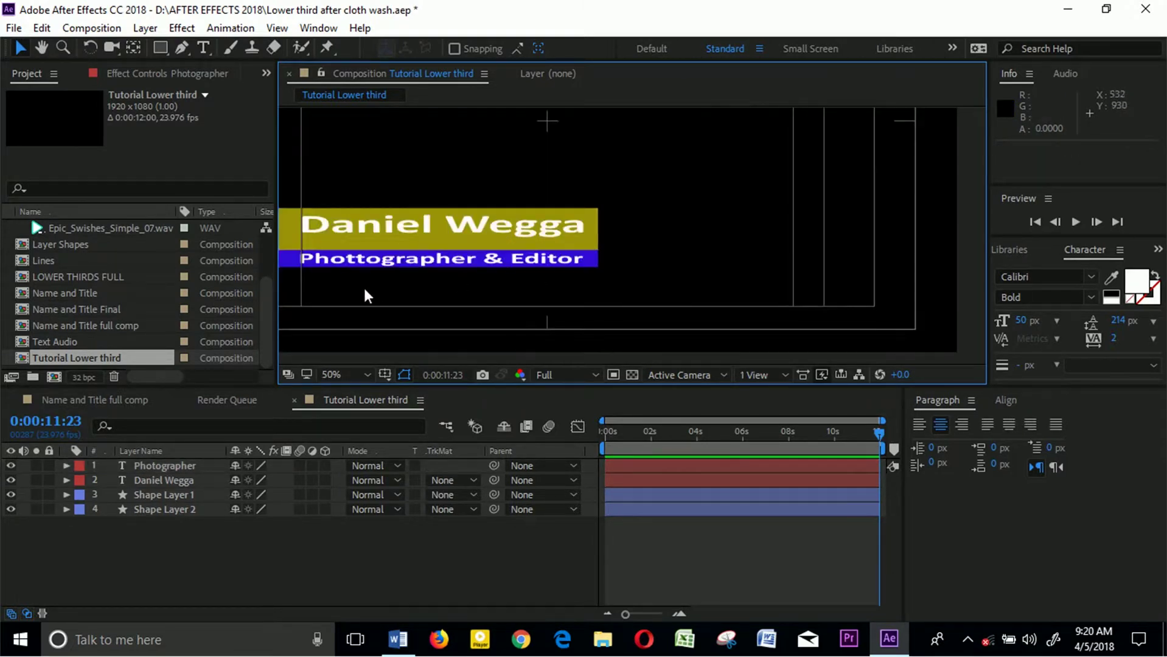
click(362, 263)
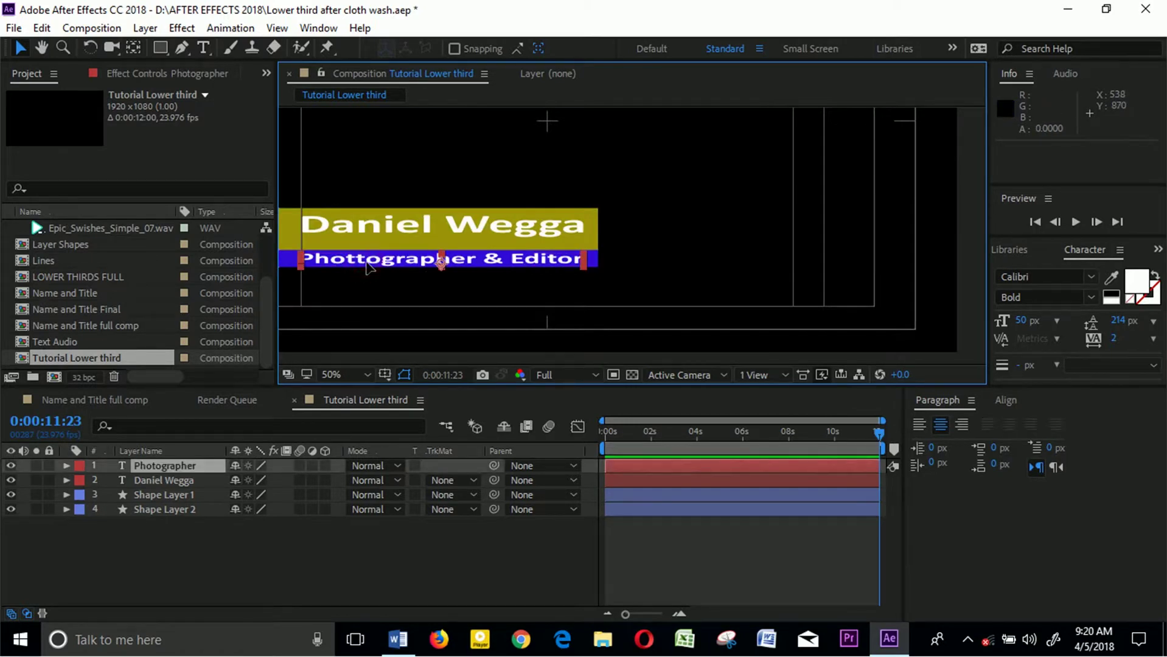
key(Right)
key(Right)
key(Right)
key(Right)
key(Right)
key(Right)
key(Right)
key(Right)
key(Right)
key(Right)
key(Right)
key(Right)
key(Right)
key(Right)
key(Right)
key(Right)
key(Right)
key(Right)
key(Right)
key(Right)
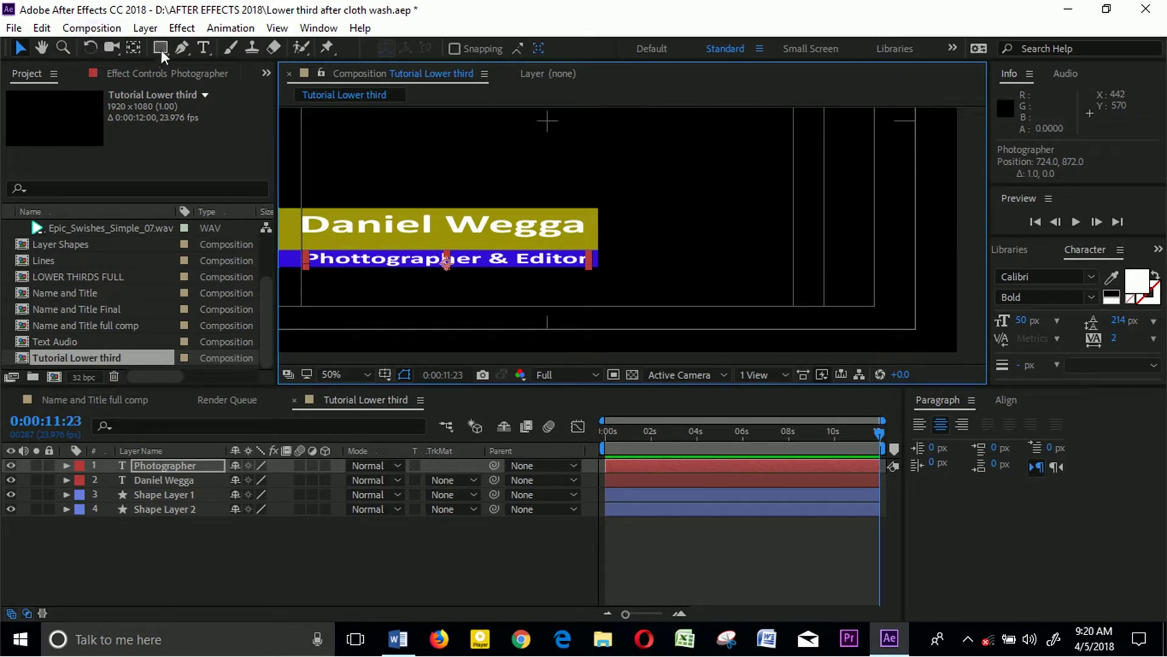
- Delete the extra 't' so the title reads 'Photographer & Editor', then save
click(202, 47)
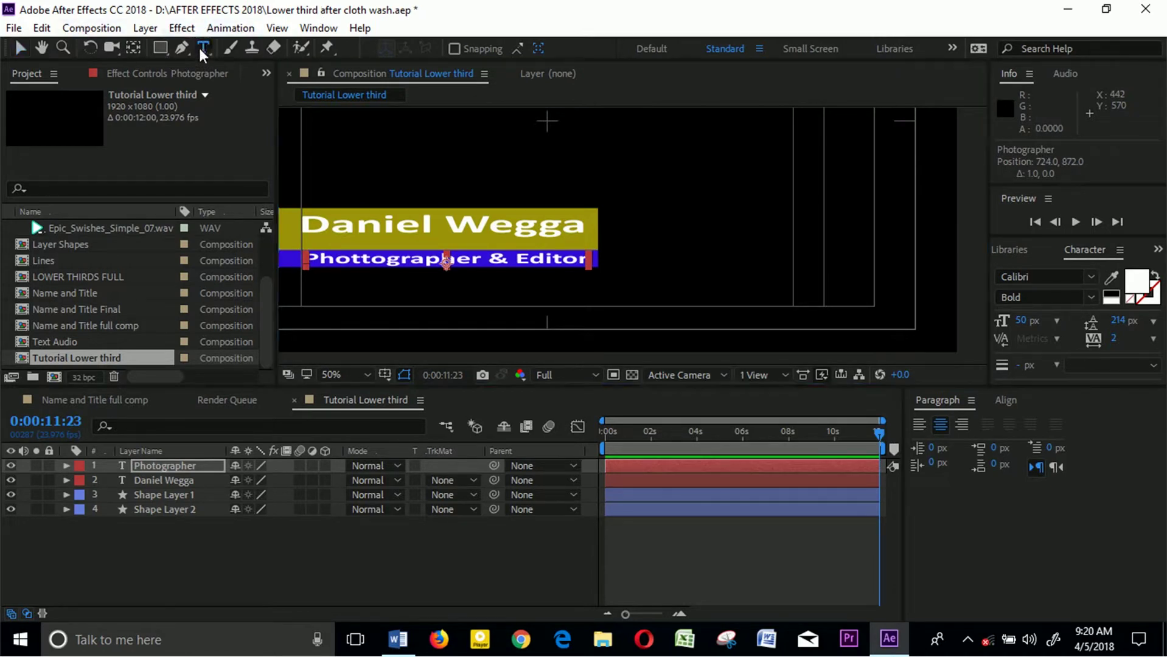
click(361, 260)
key(BackSpace)
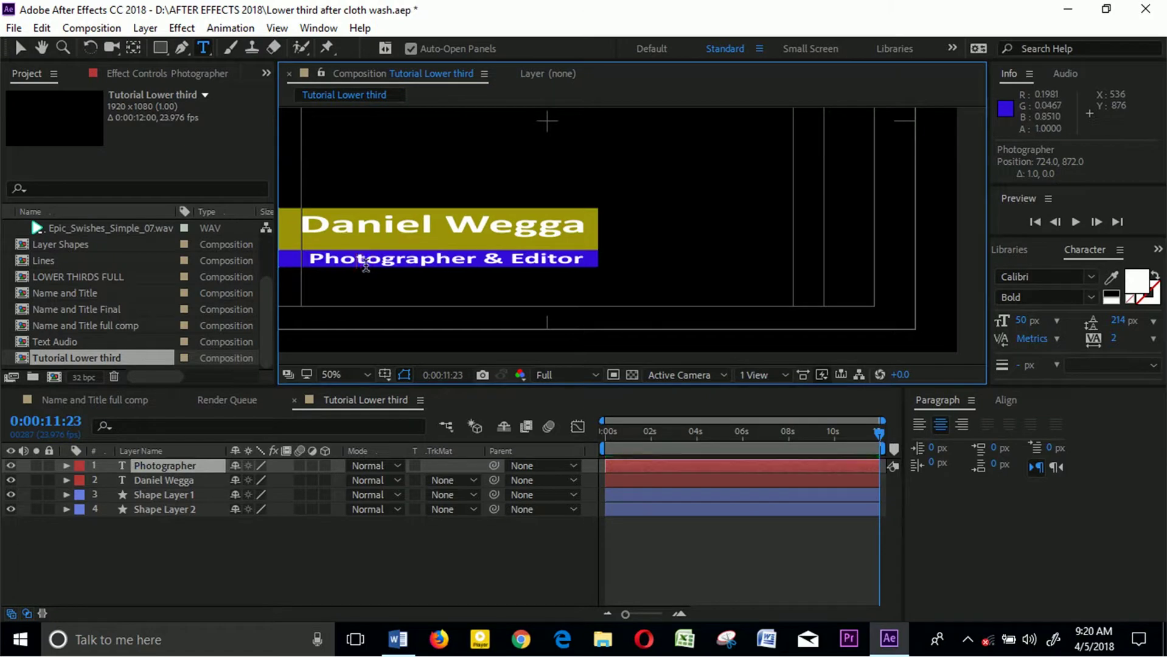
click(306, 544)
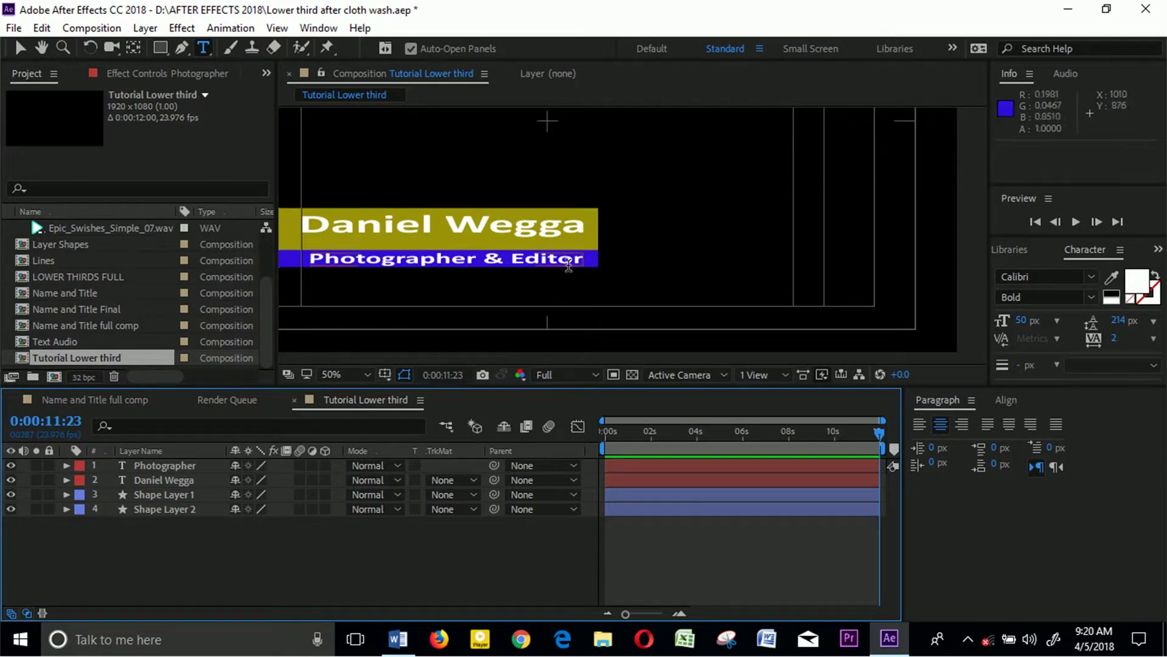
scroll(566, 262, down, 4)
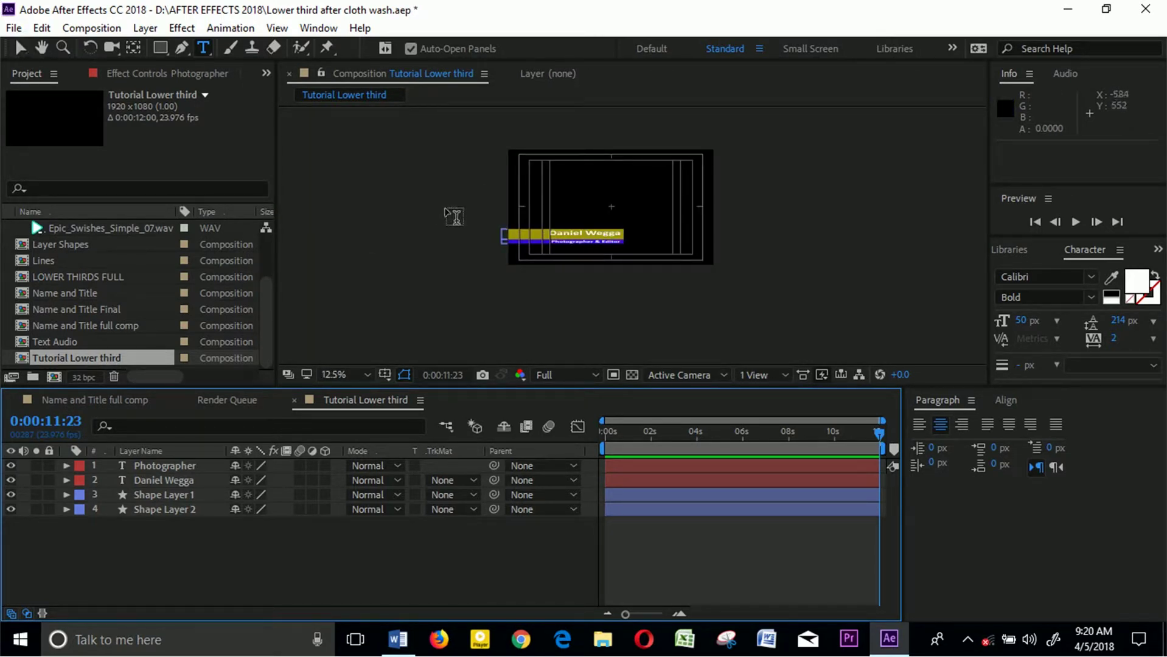
key(ctrl+s)
key(period)
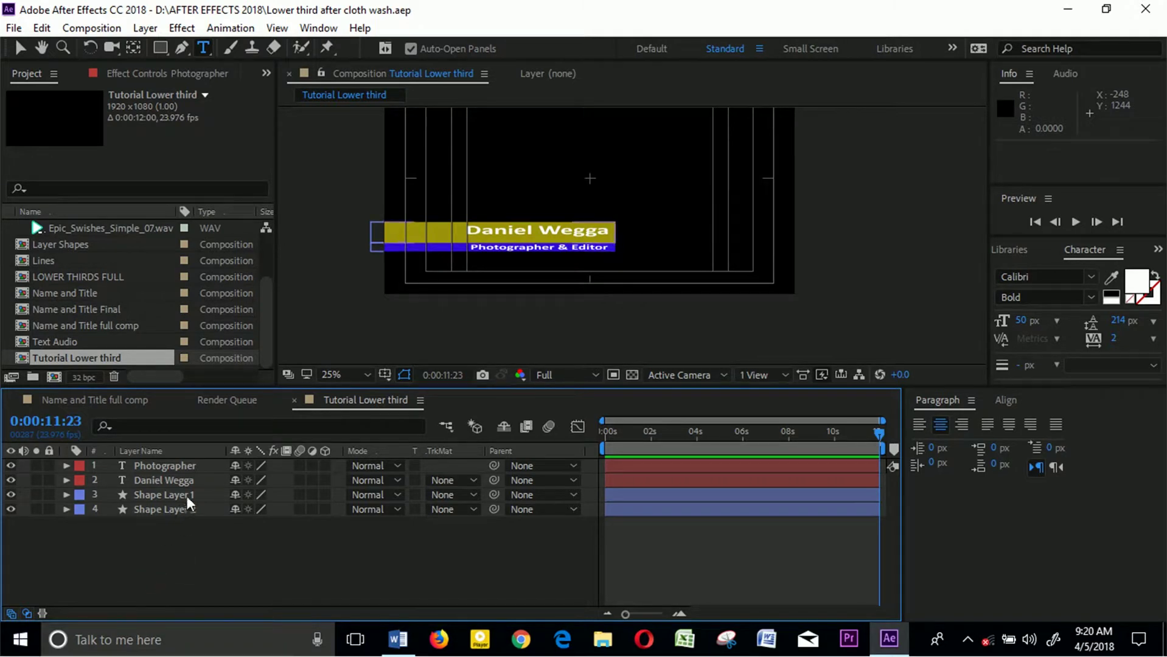
- Select the Photographer and name text layers and choose Pre-compose from their context menu
click(164, 466)
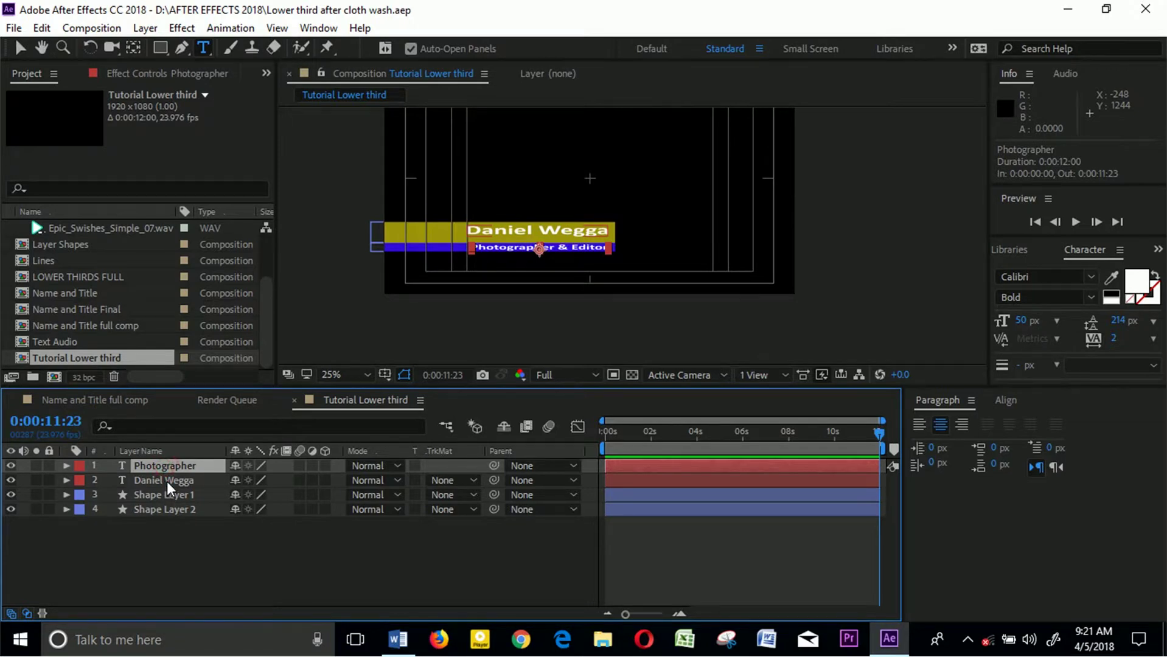
ctrl+click(167, 481)
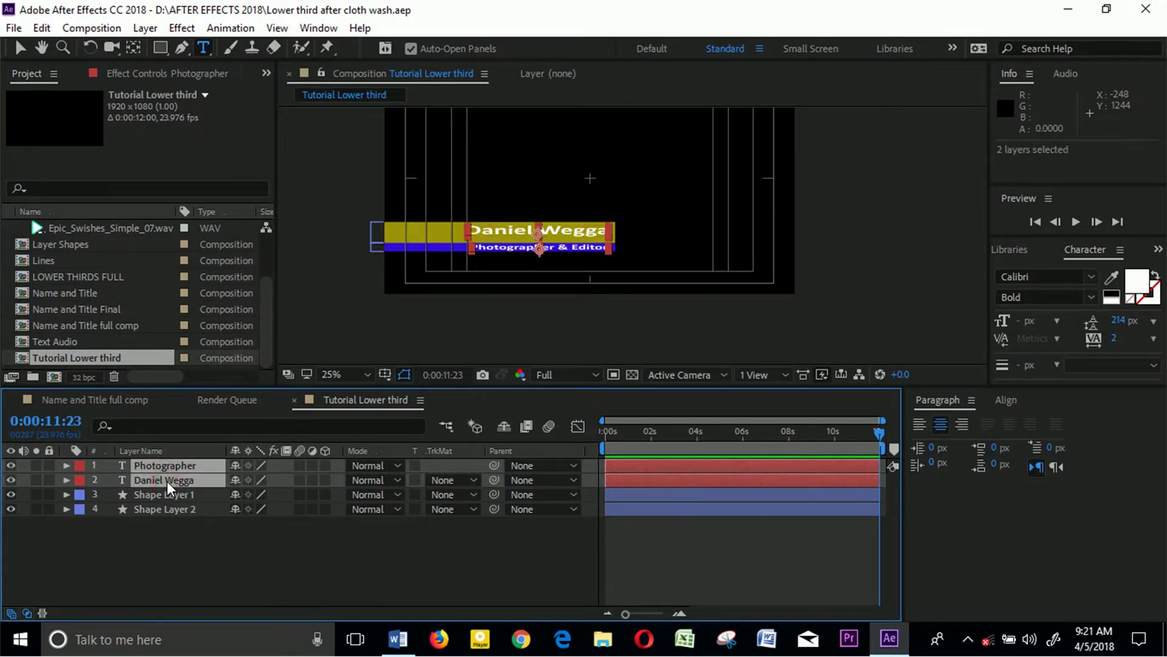
right_click(166, 481)
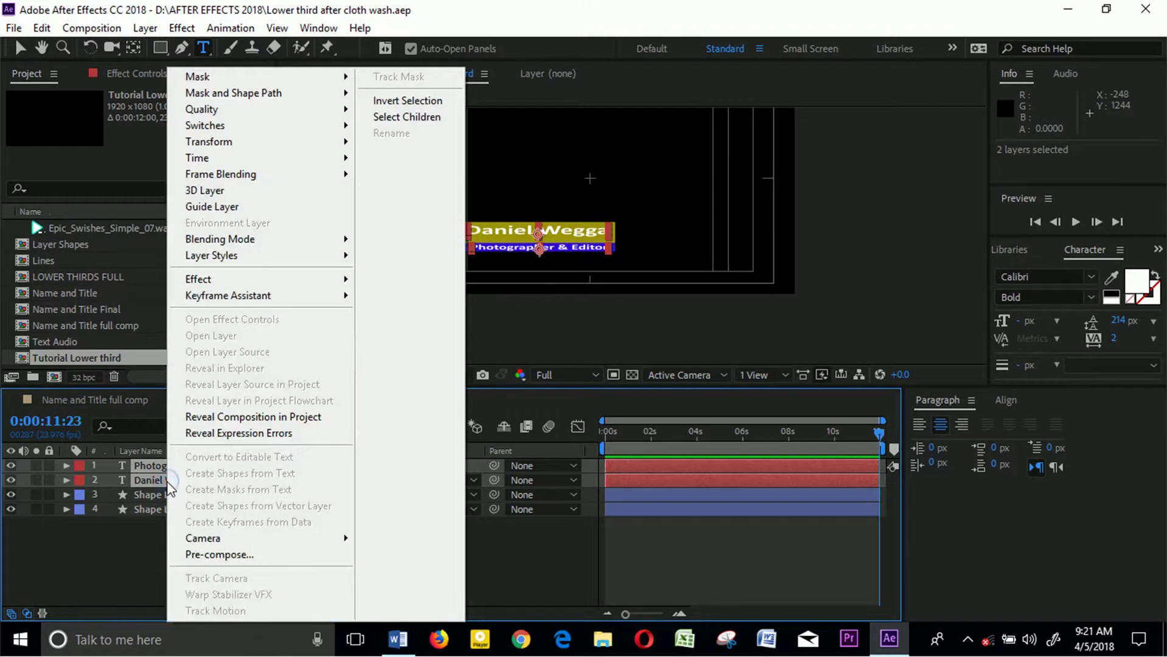
click(139, 463)
click(157, 494)
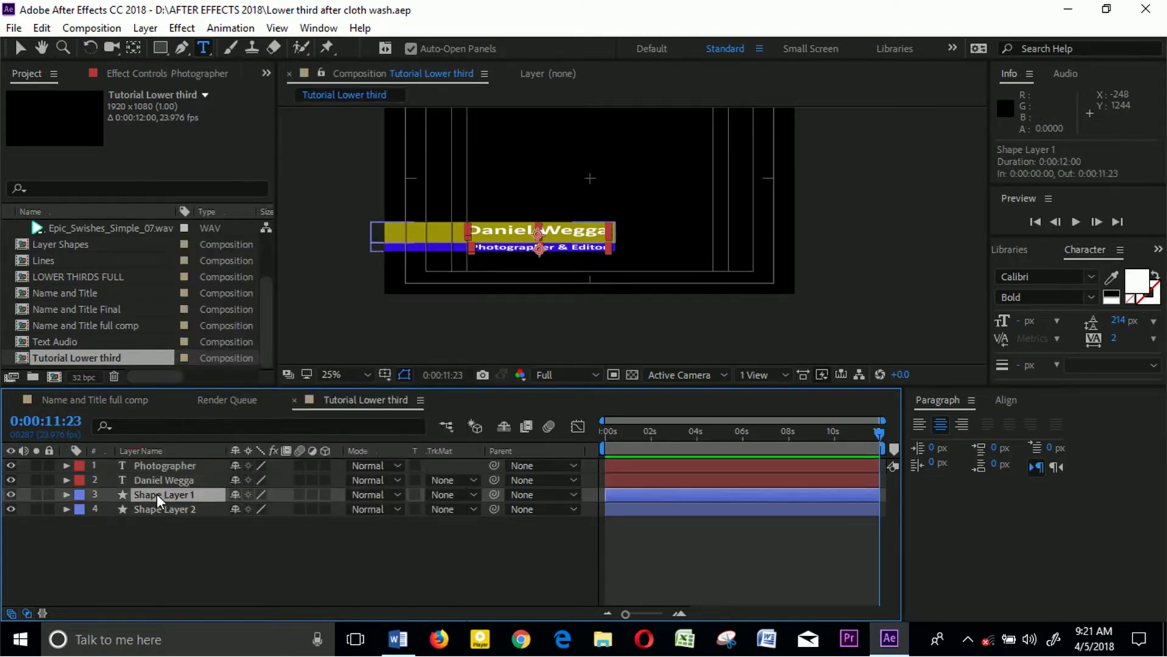
click(163, 466)
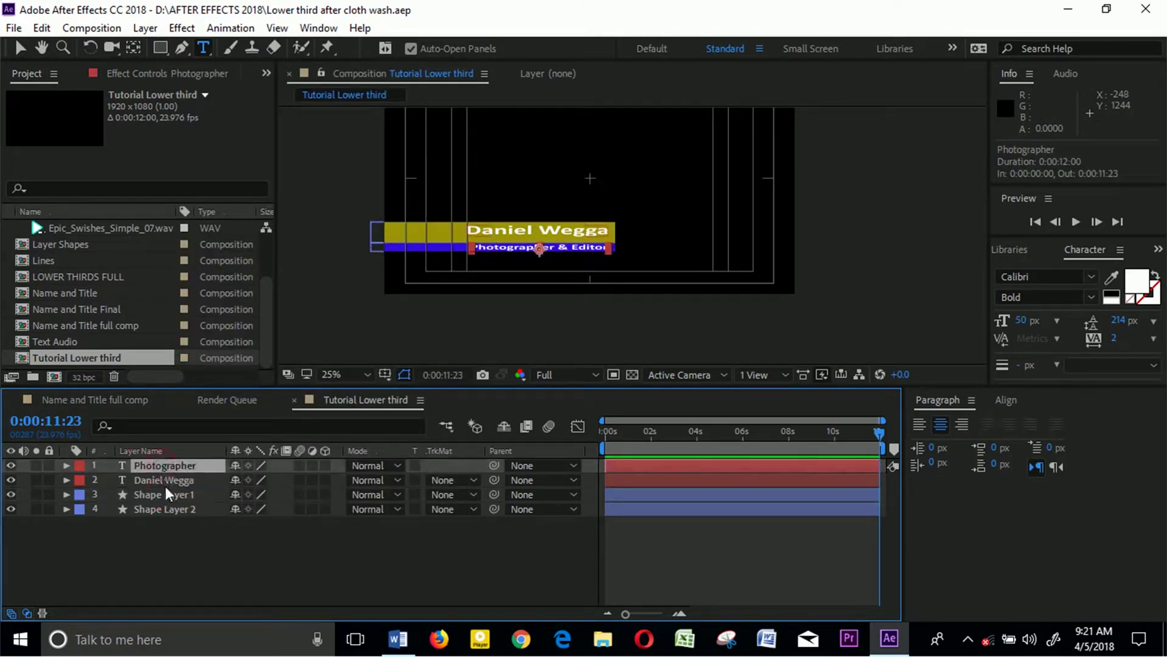
shift+click(164, 483)
right_click(164, 483)
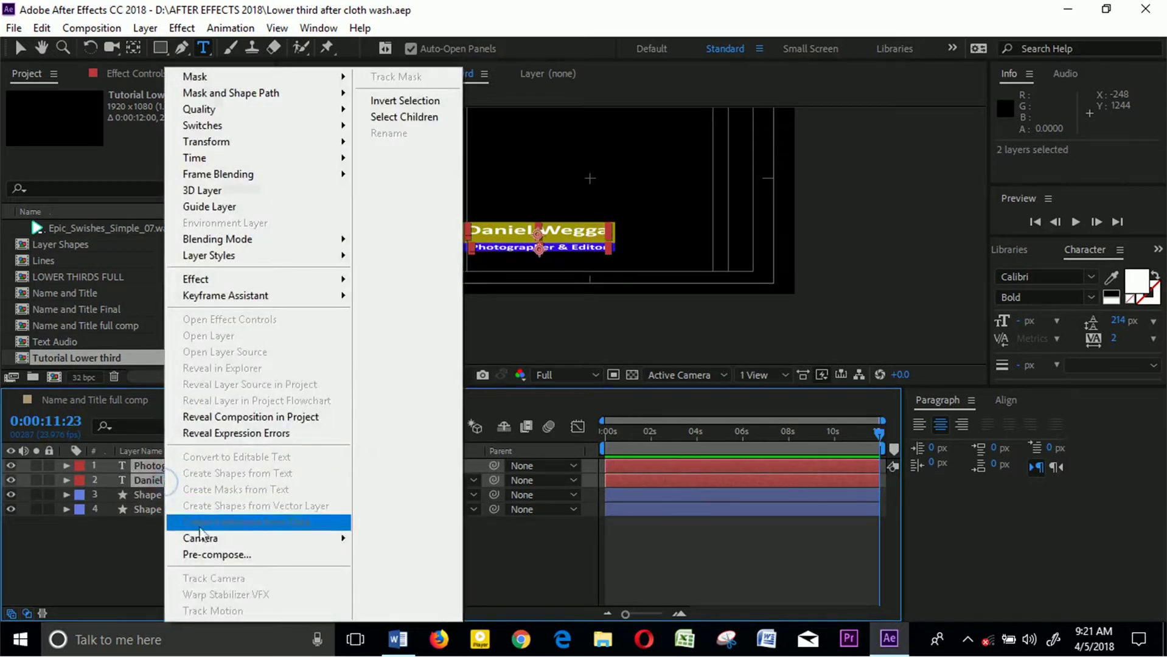
click(194, 554)
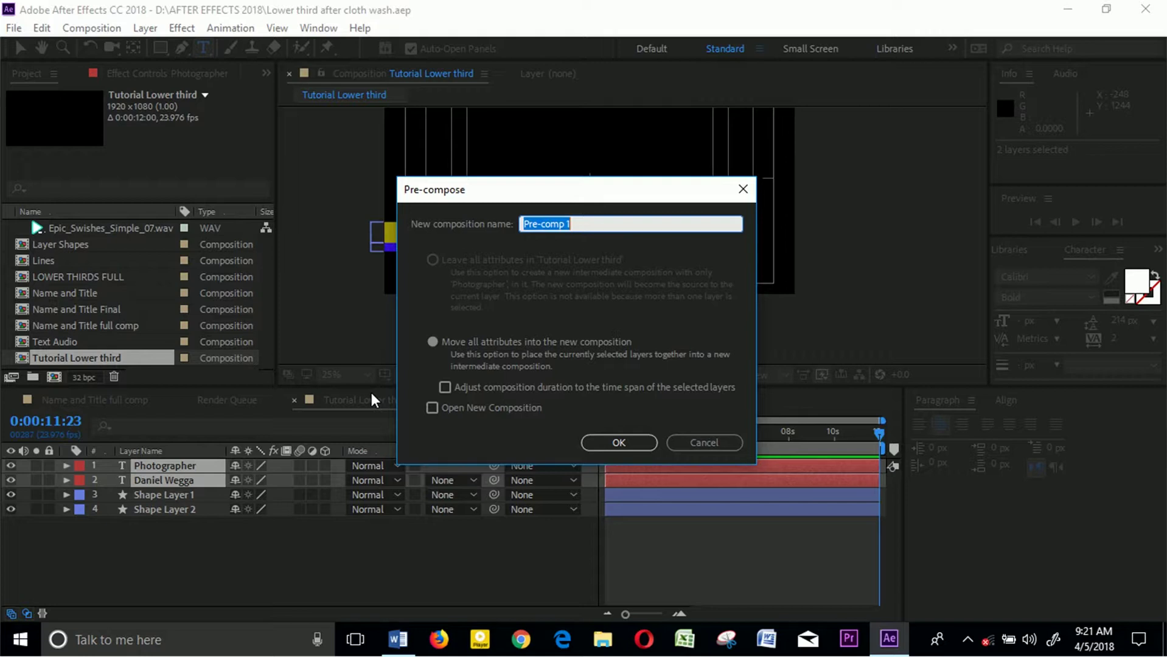
- Create the precomp named 'Text Title' with Move all attributes, then select both shape layers
click(432, 343)
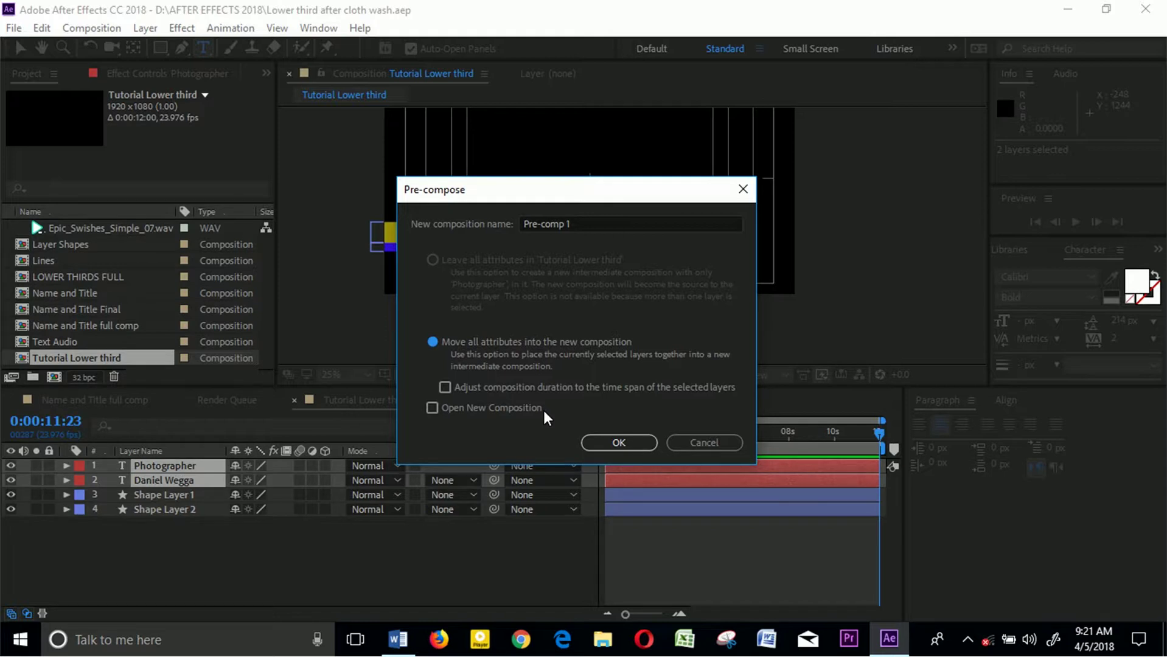
click(626, 224)
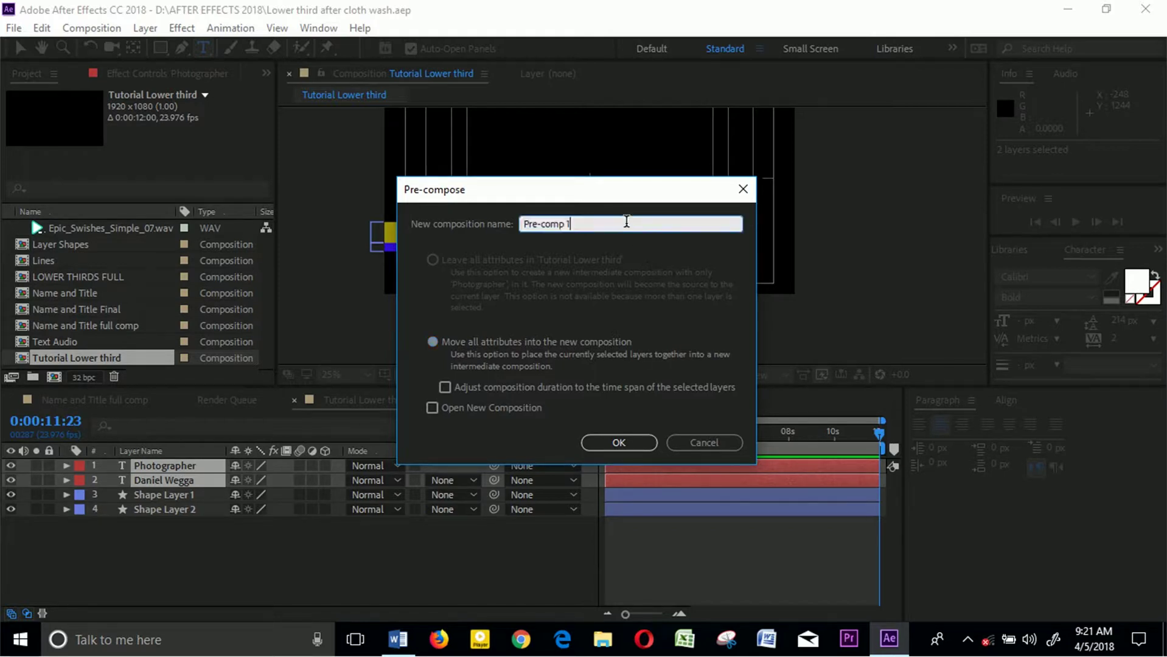
text(Text Title)
click(616, 443)
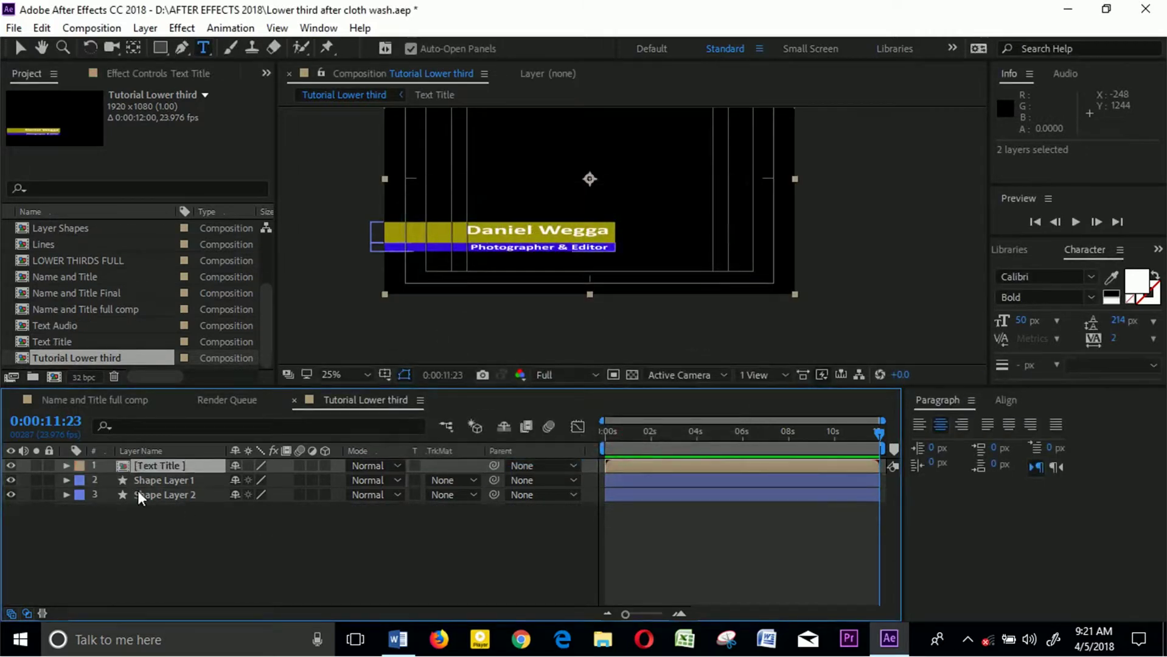
click(151, 480)
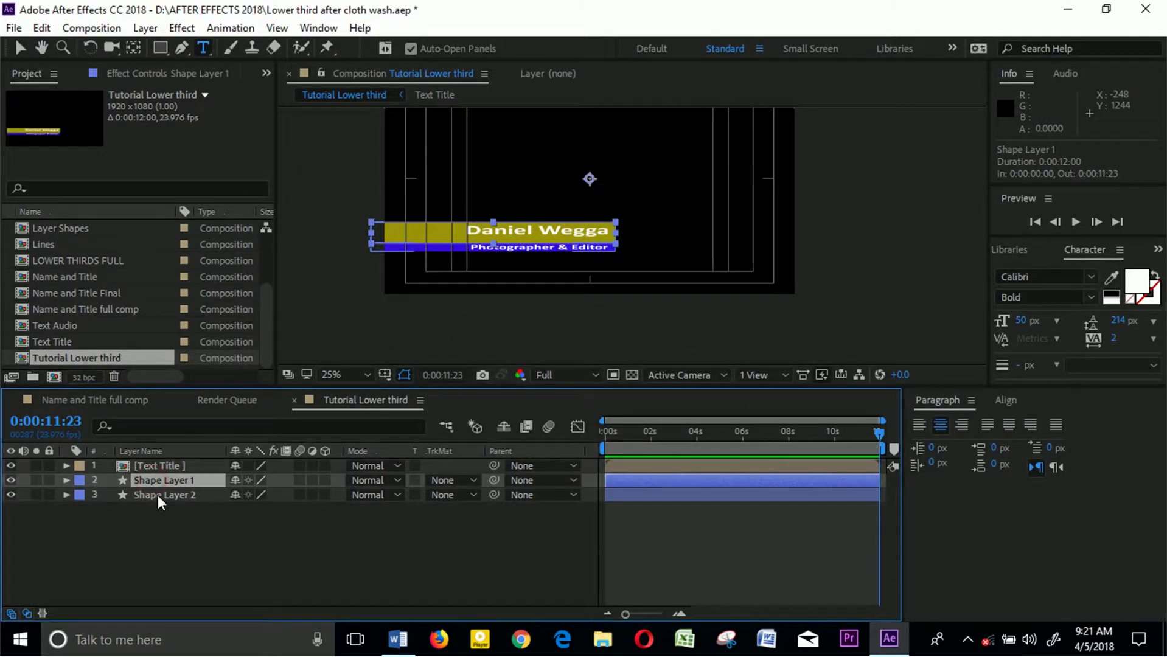
shift+click(158, 495)
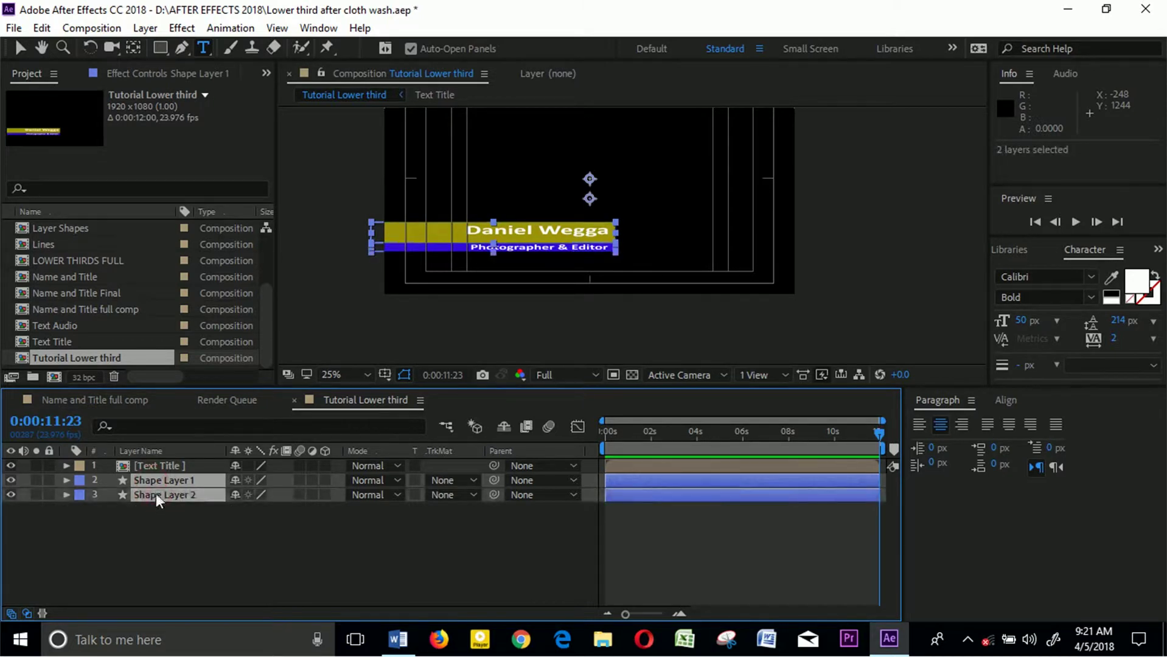
- Pre-compose Shape Layer 1 and 2 into 'Shape later BG', moving all attributes
right_click(160, 479)
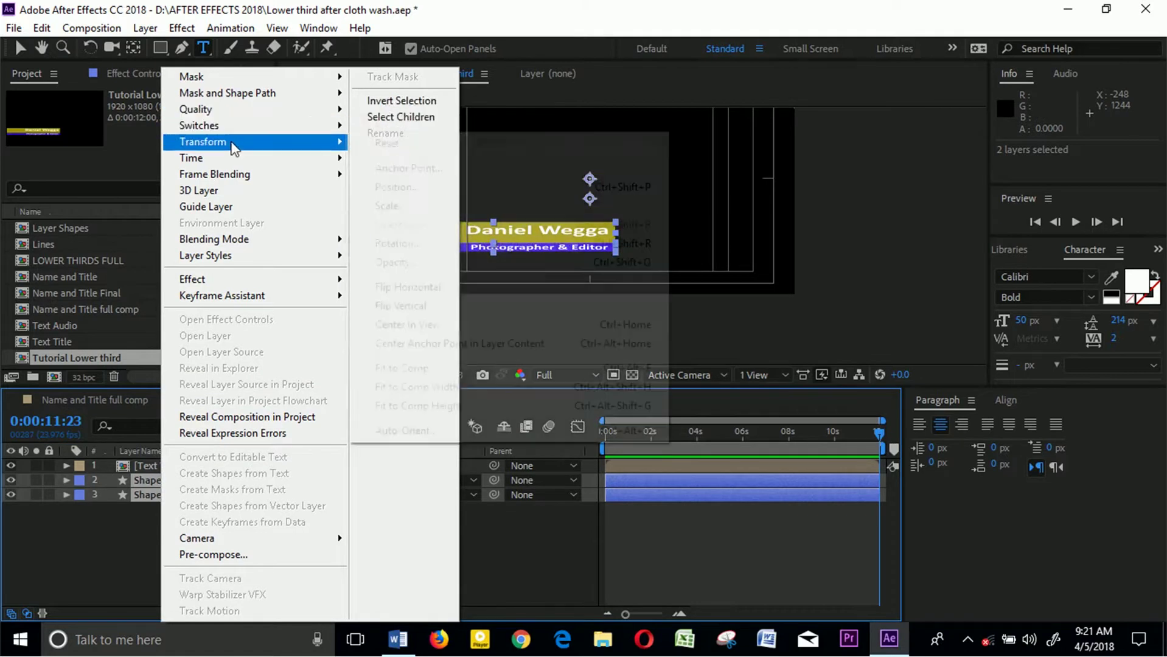
click(270, 552)
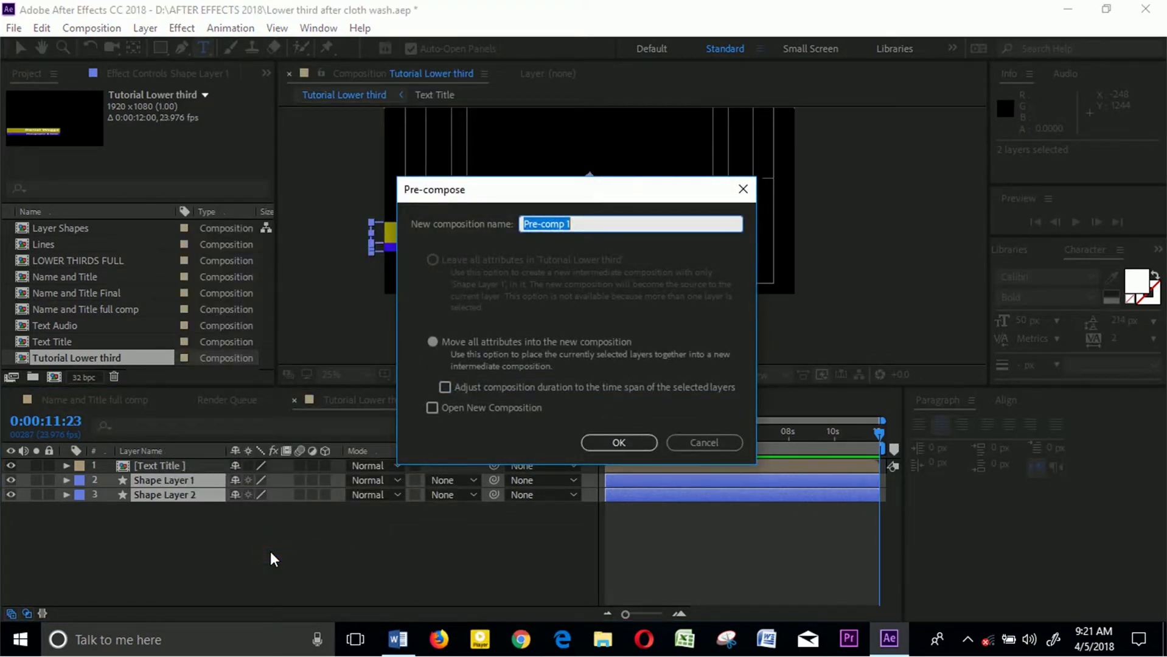
text(Shape later BG)
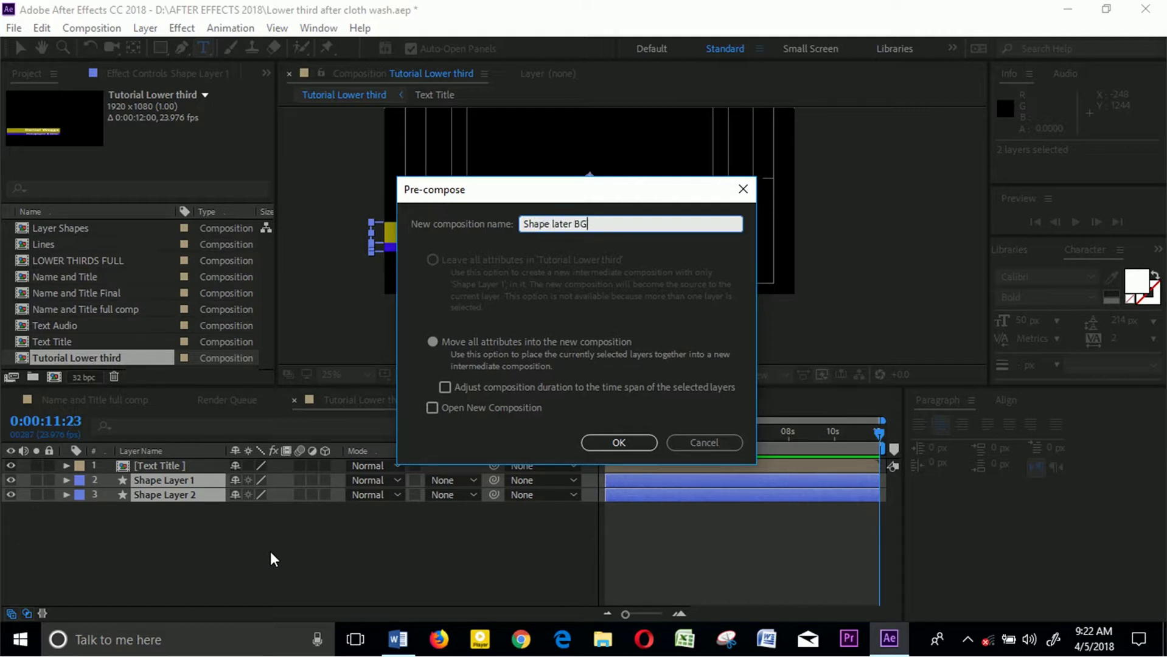
click(433, 341)
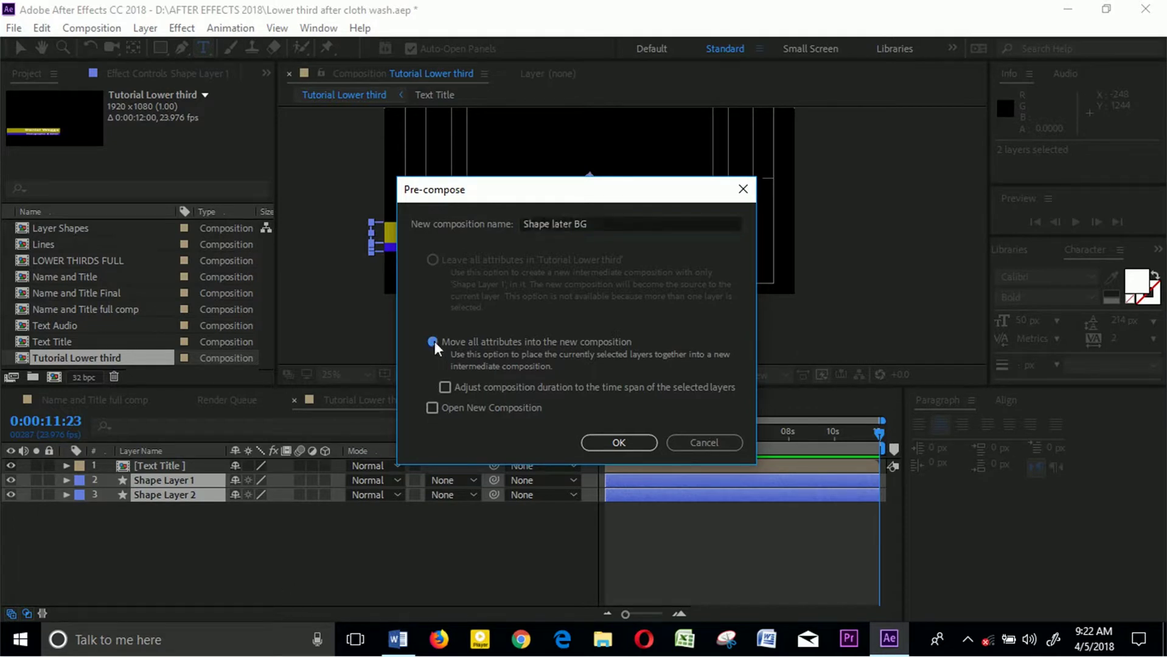
click(627, 449)
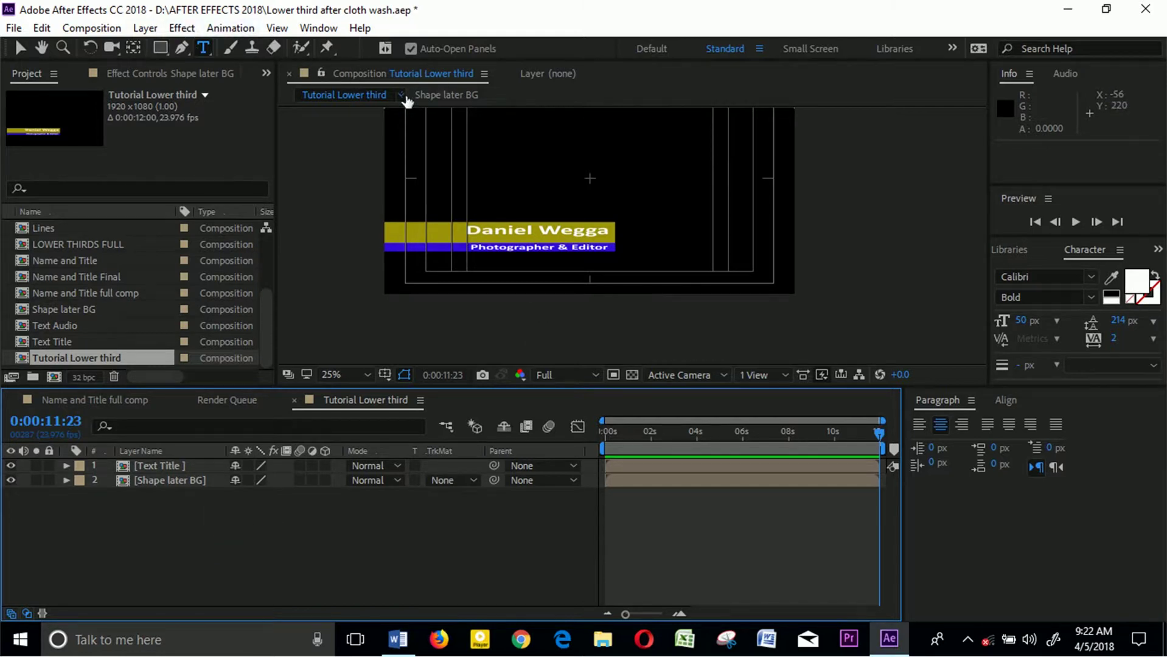
- Choose the Rectangle tool and set the shape stroke colour to white
click(163, 46)
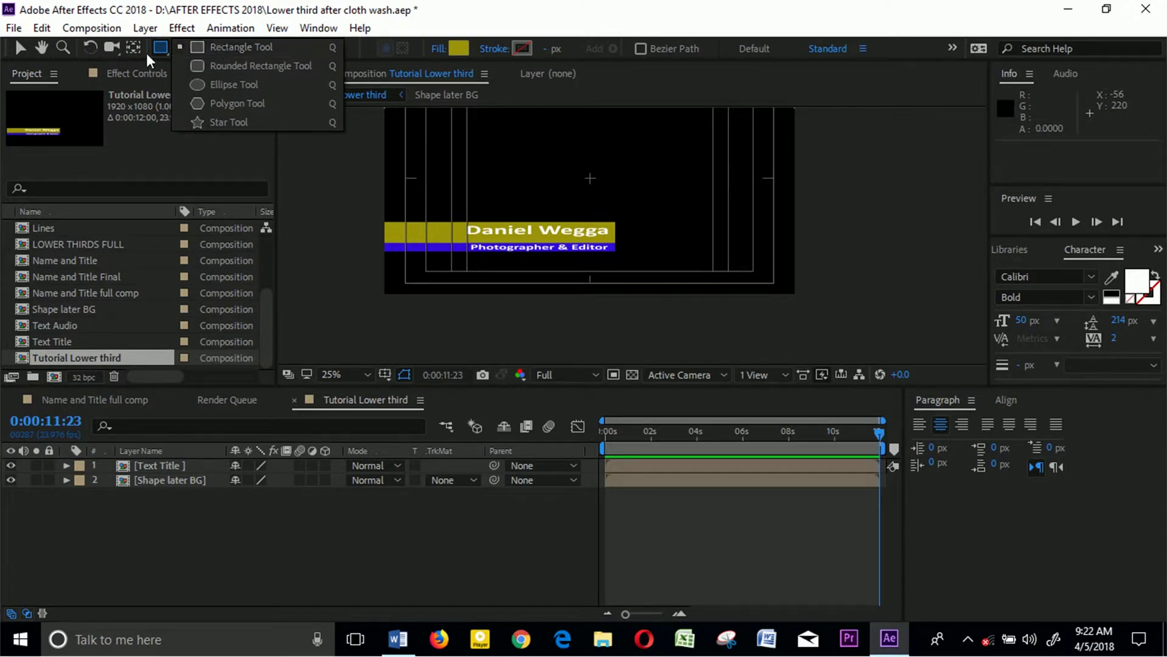
click(164, 44)
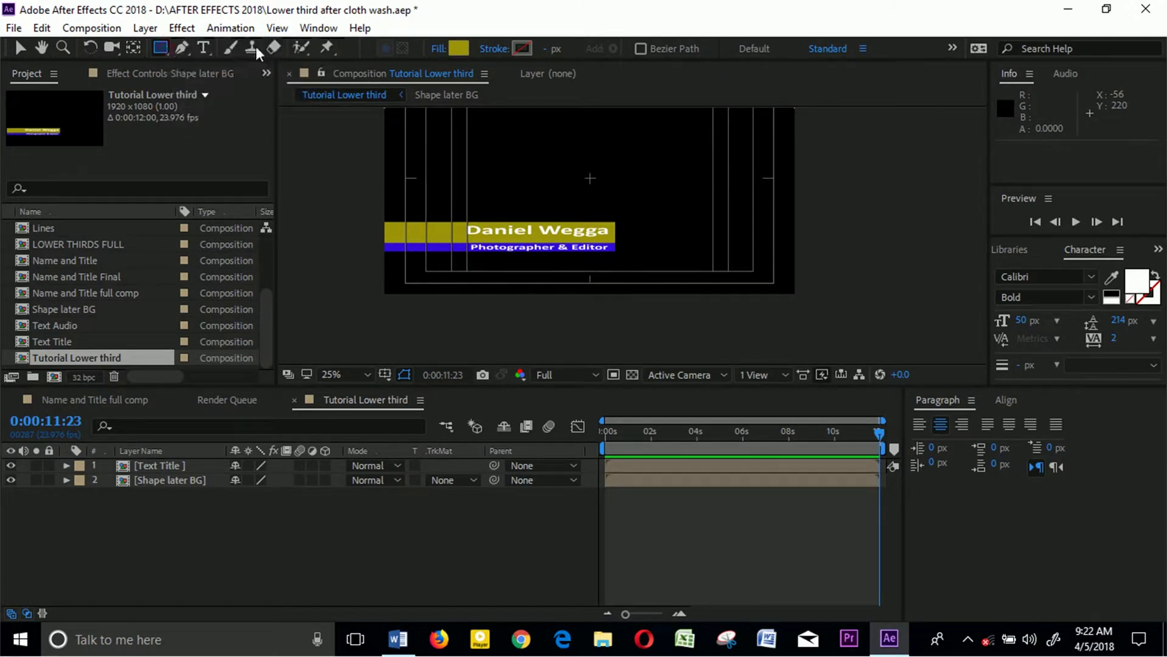
click(522, 48)
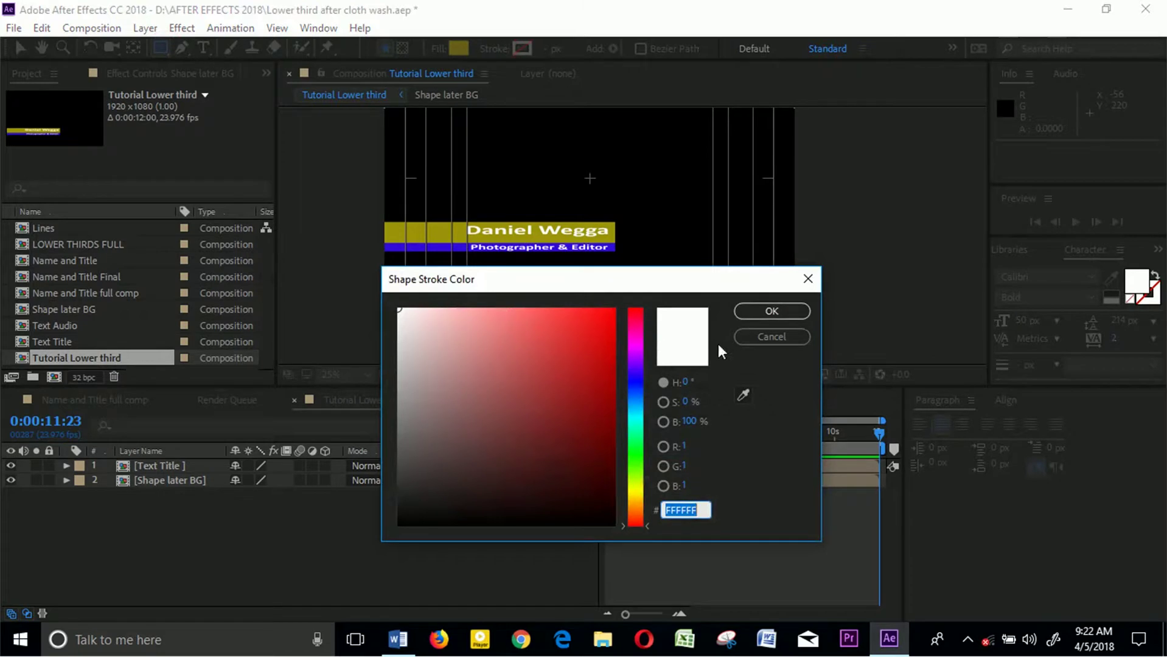
click(680, 330)
click(771, 311)
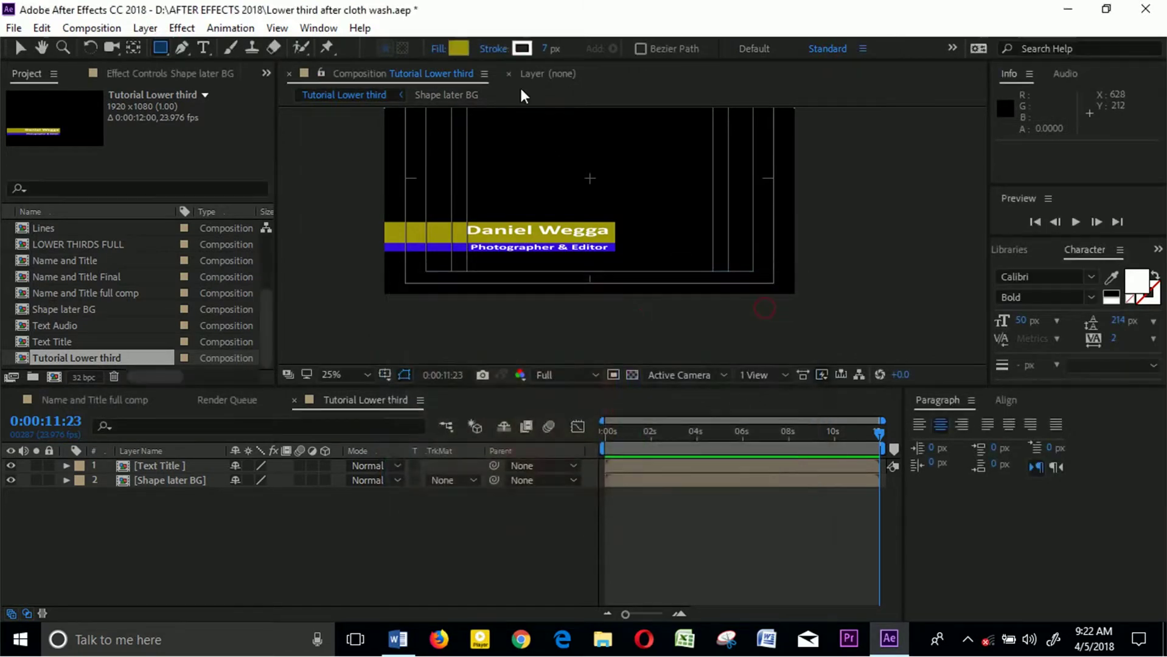
- Set the stroke type to Solid Color, keeping the 7 px stroke width
click(493, 51)
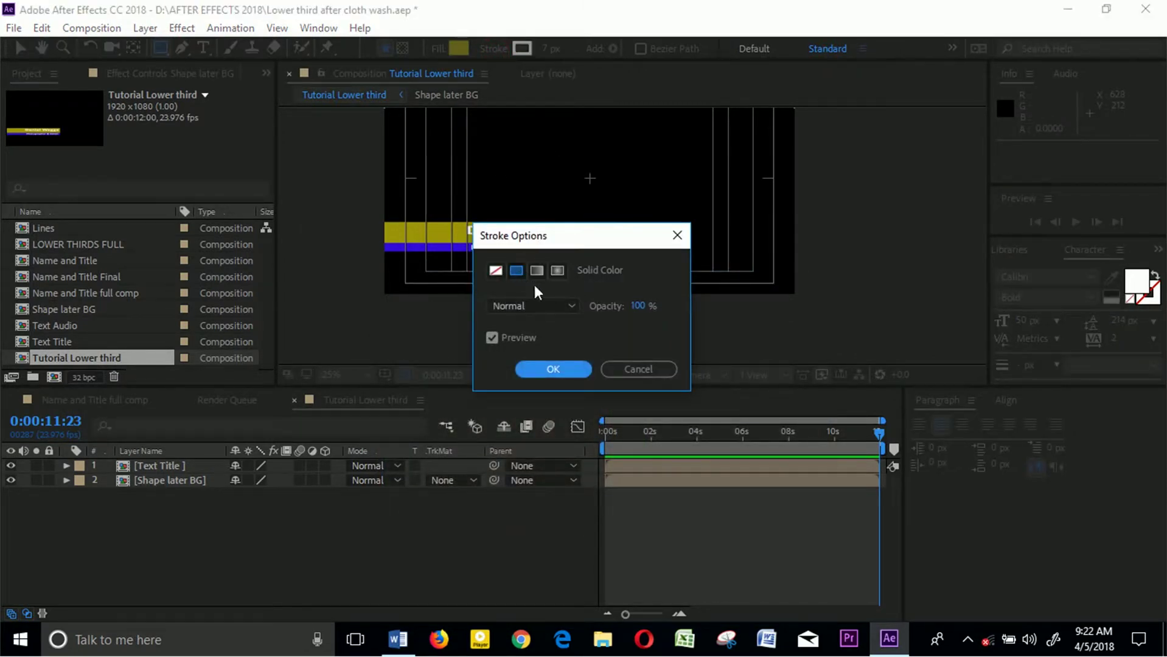
click(516, 271)
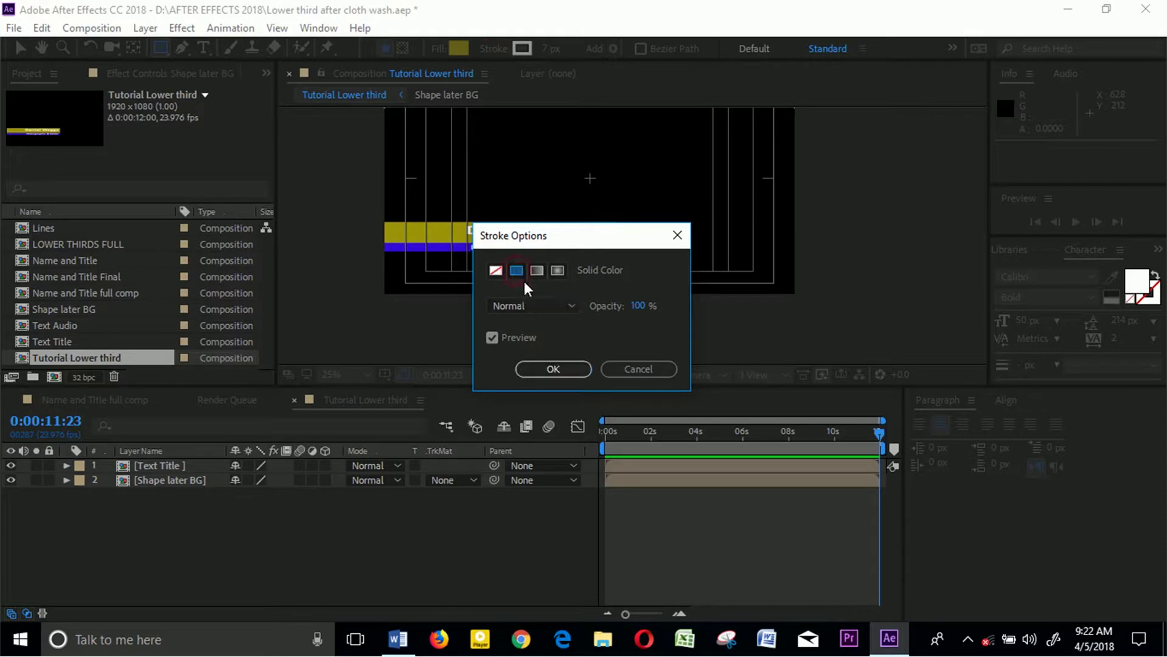
click(574, 369)
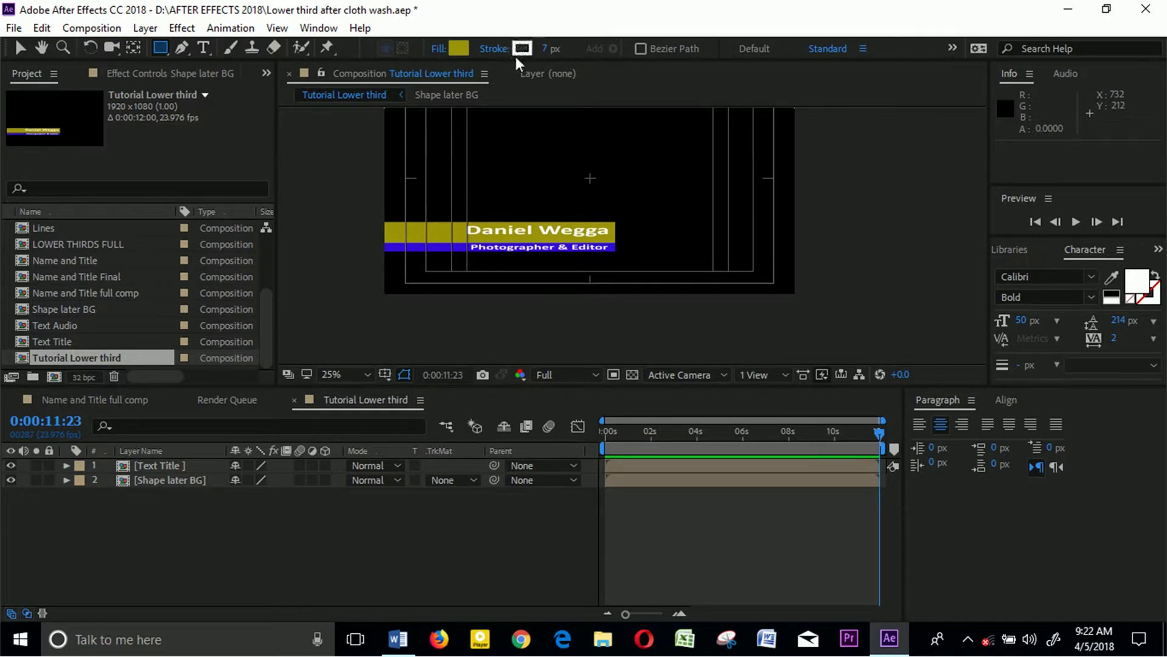
click(494, 49)
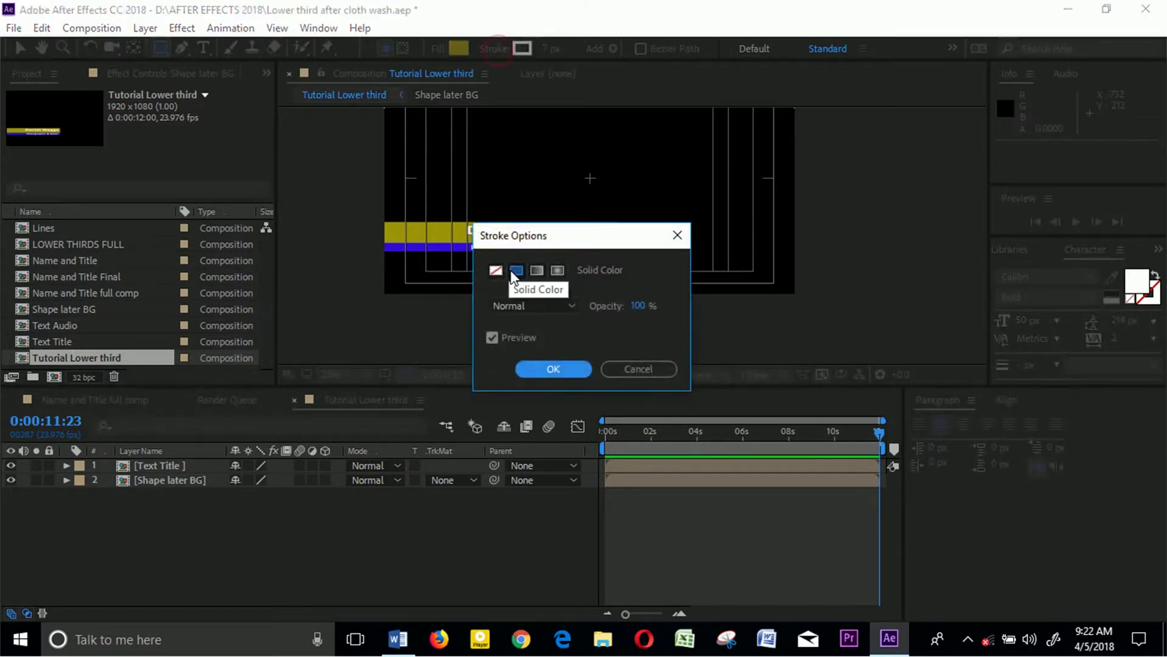
click(496, 271)
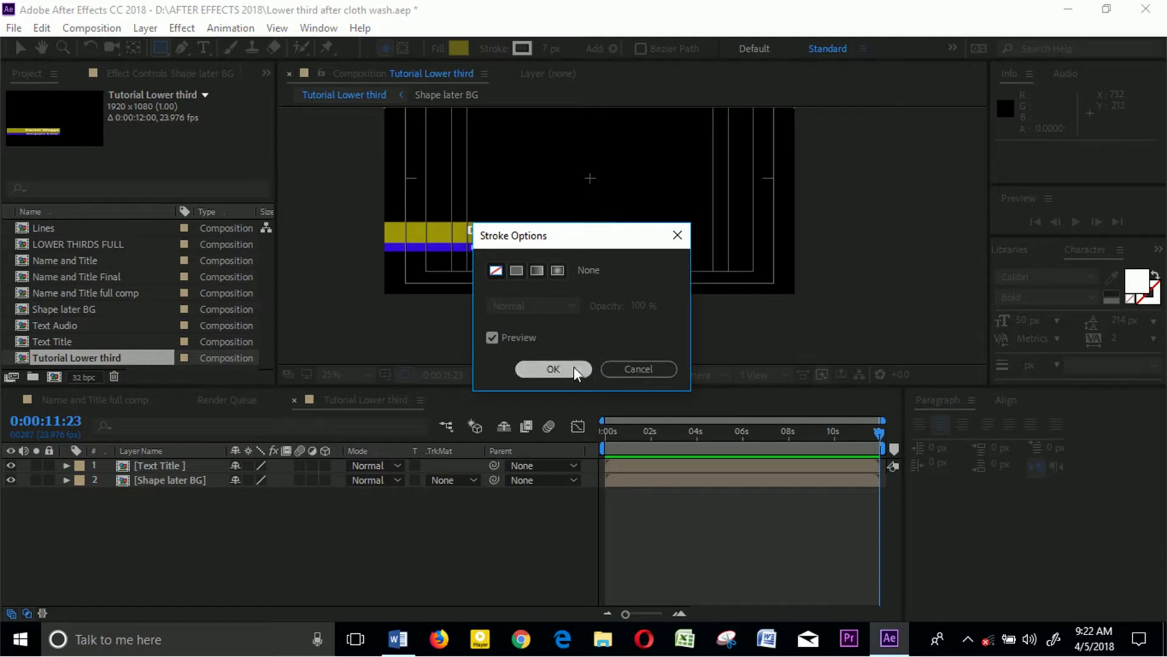
click(554, 369)
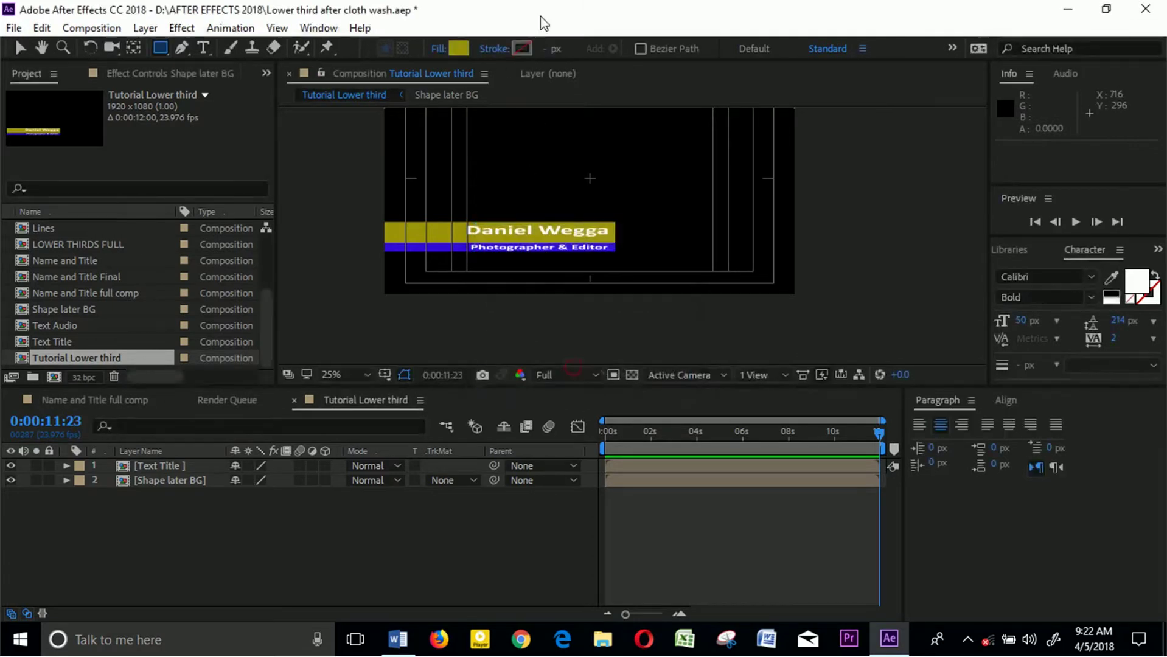
click(495, 50)
click(516, 270)
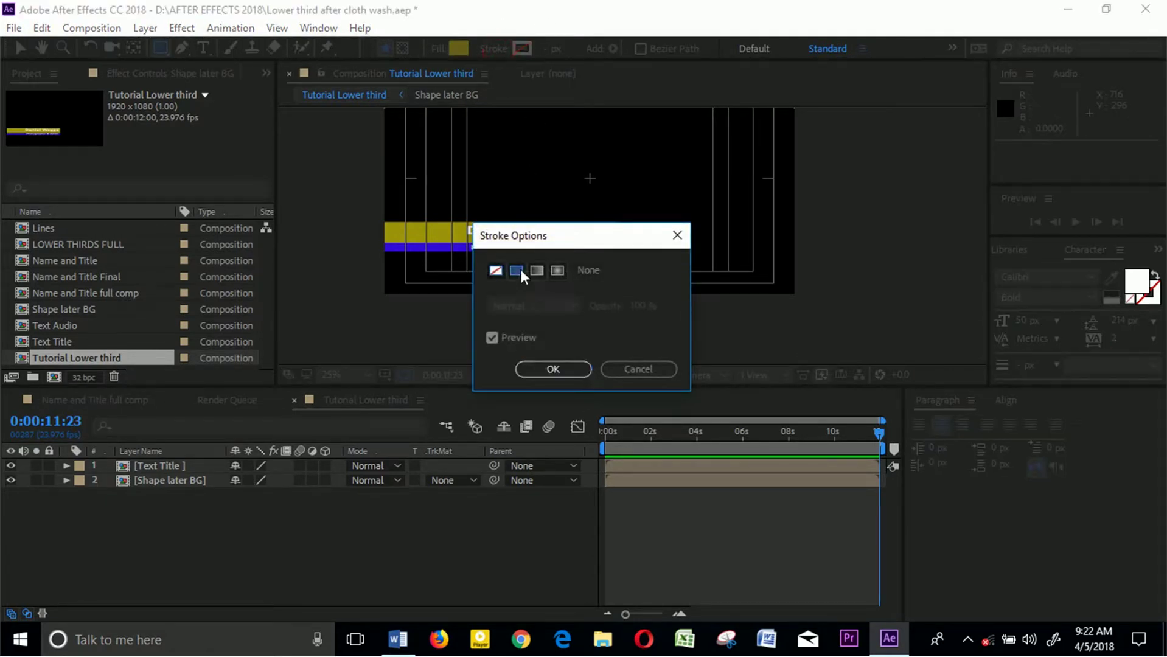
click(574, 376)
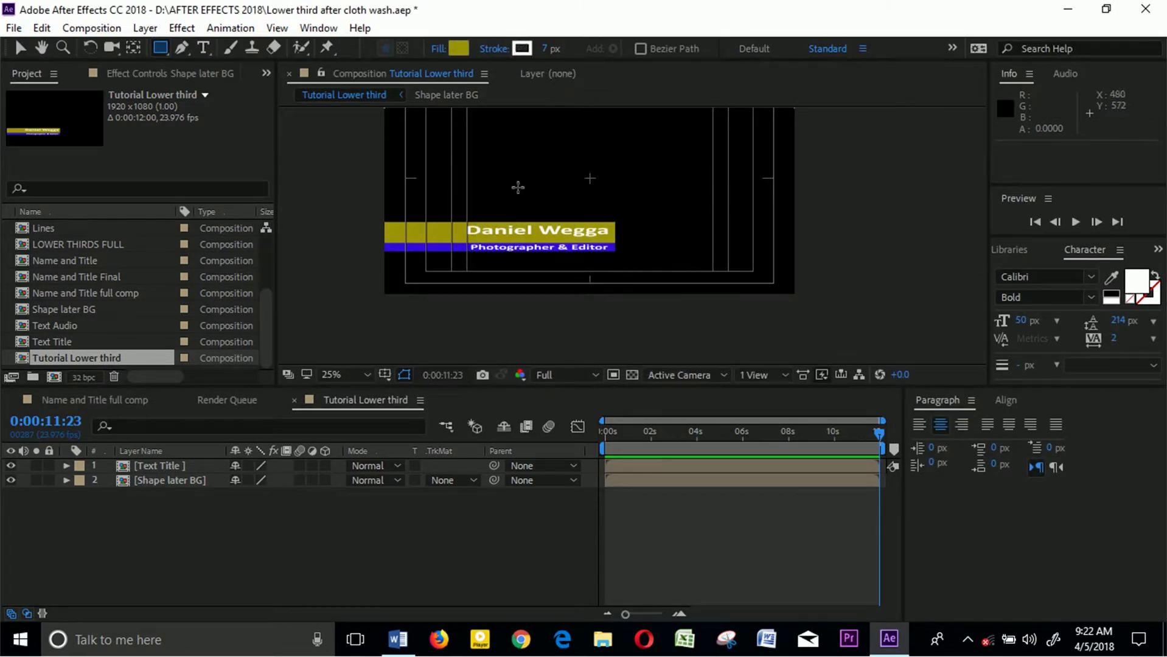
- Draw a thin white rectangle bar along the top edge of the olive name background
key(comma)
key(period)
click(379, 218)
mouse_move(378, 218)
mouse_down()
mouse_move(559, 199)
mouse_move(616, 218)
mouse_up()
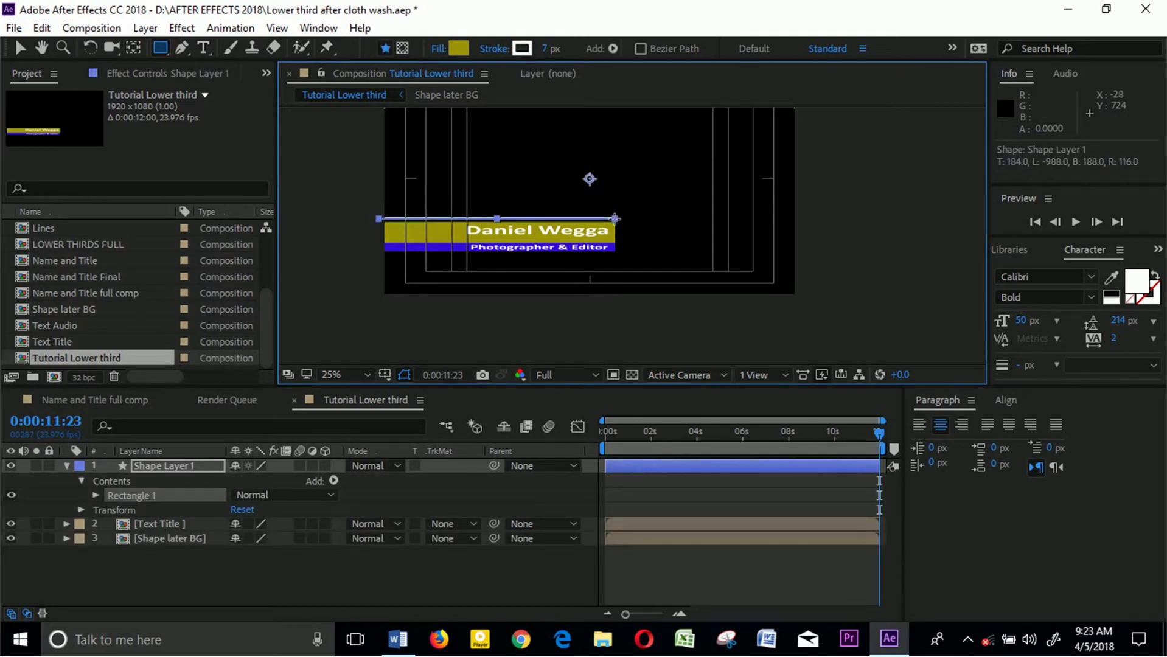
key(period)
key(period)
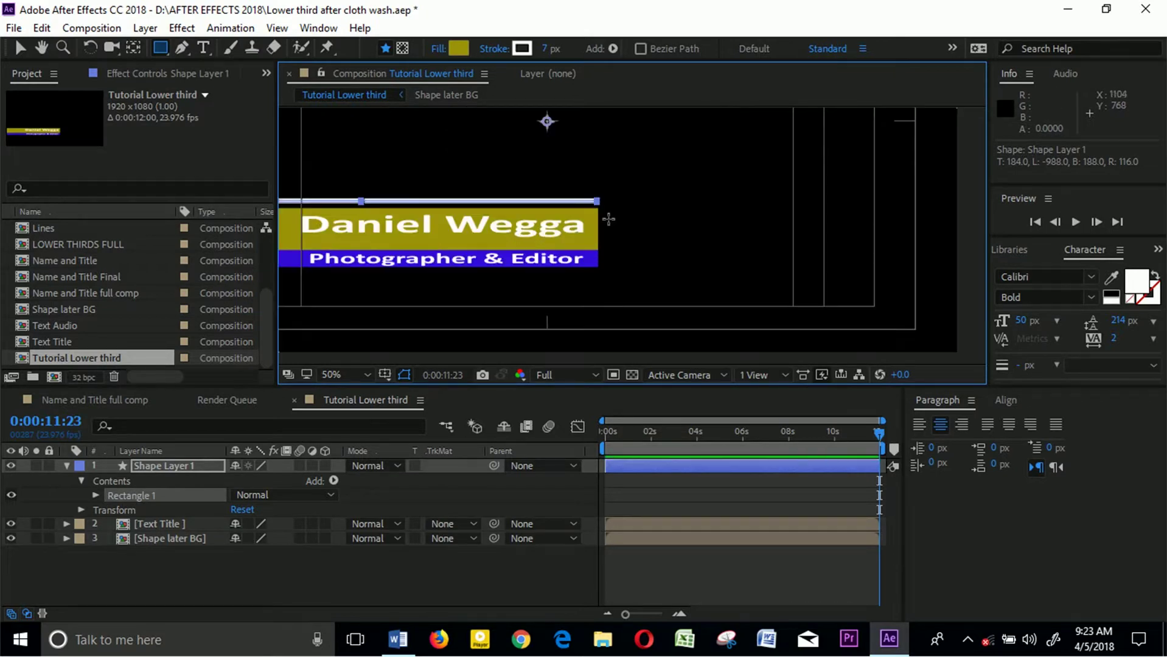
click(291, 576)
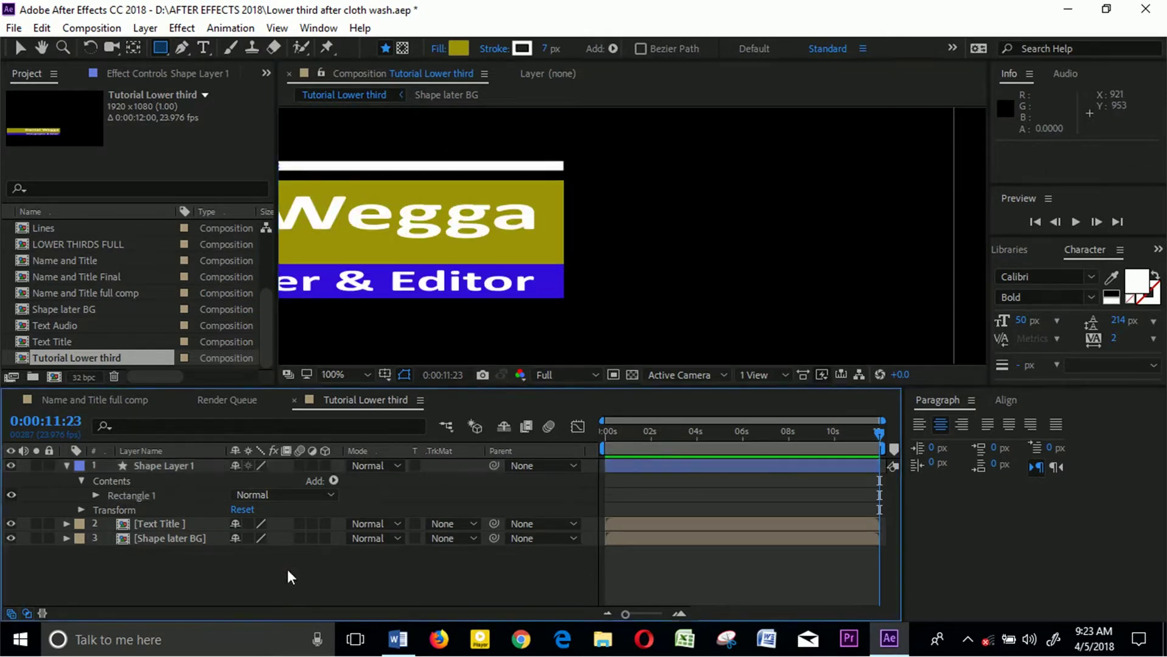
key(comma)
key(comma)
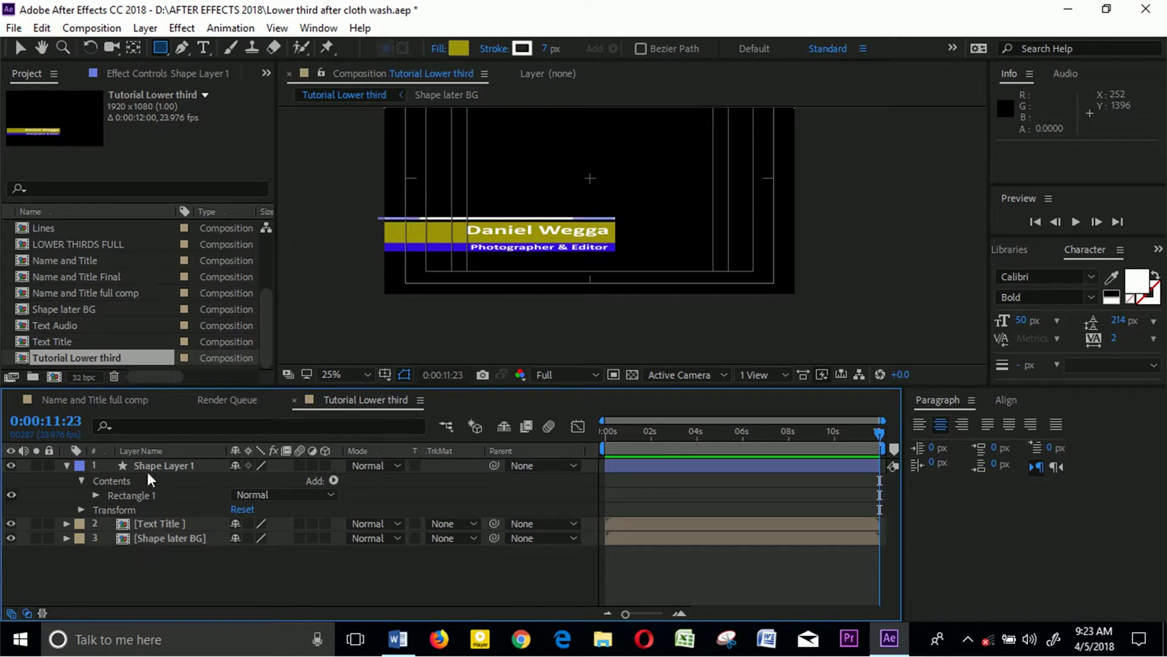
click(147, 471)
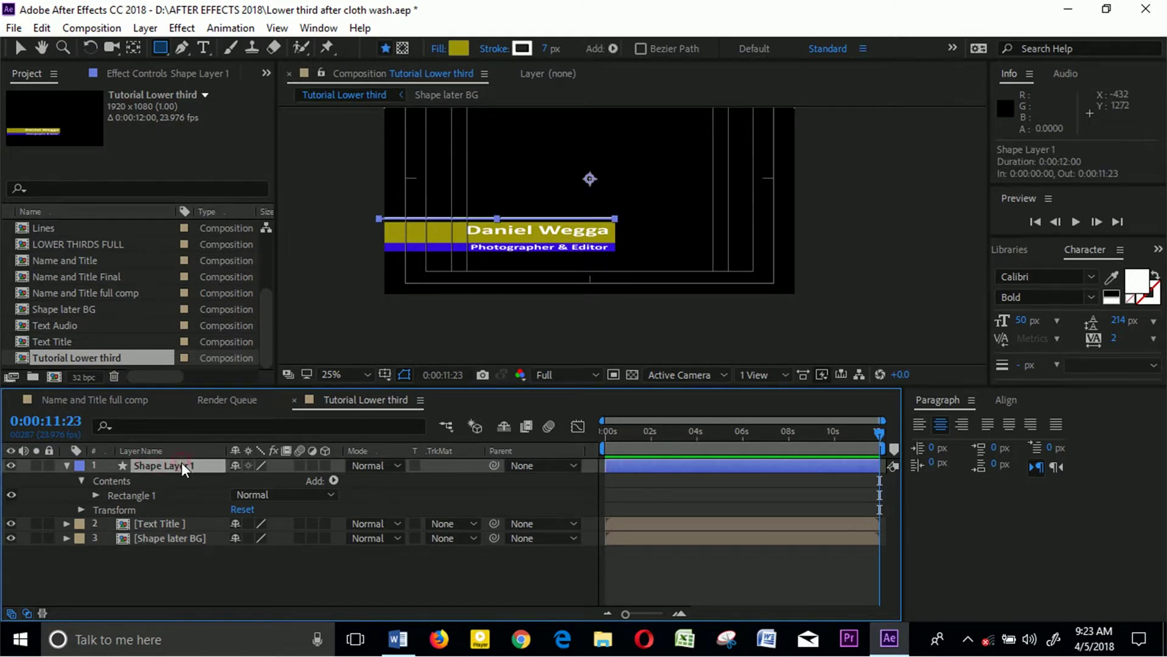
- Rename Shape Layer 1 to 'Top Line'
key(Return)
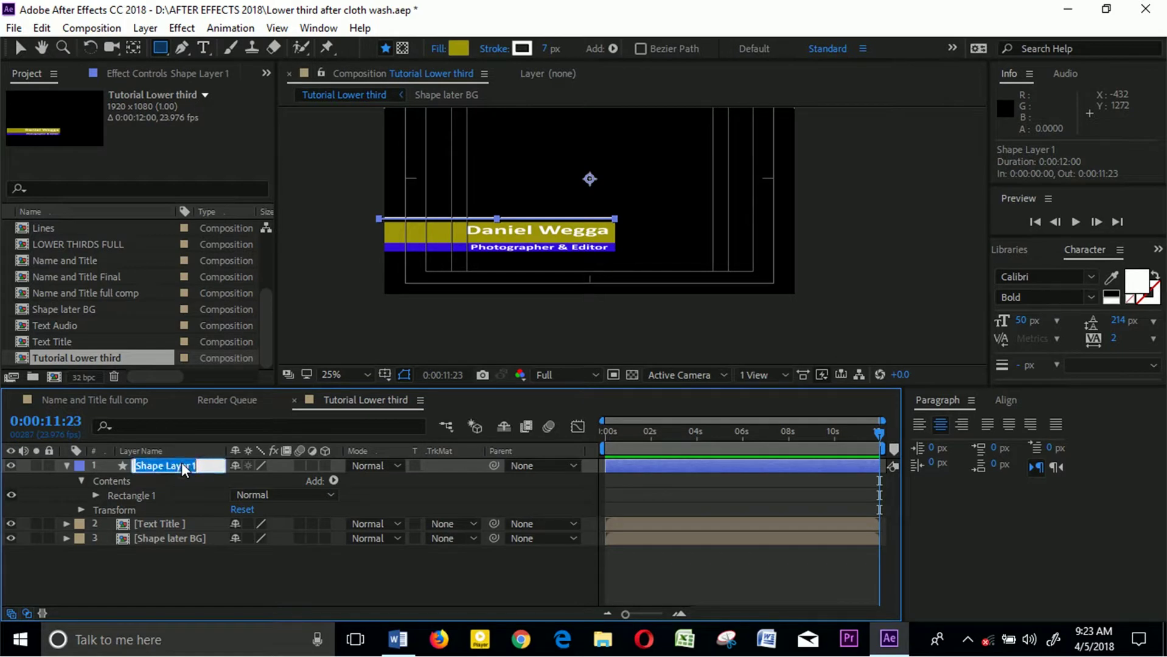
text(Top Line)
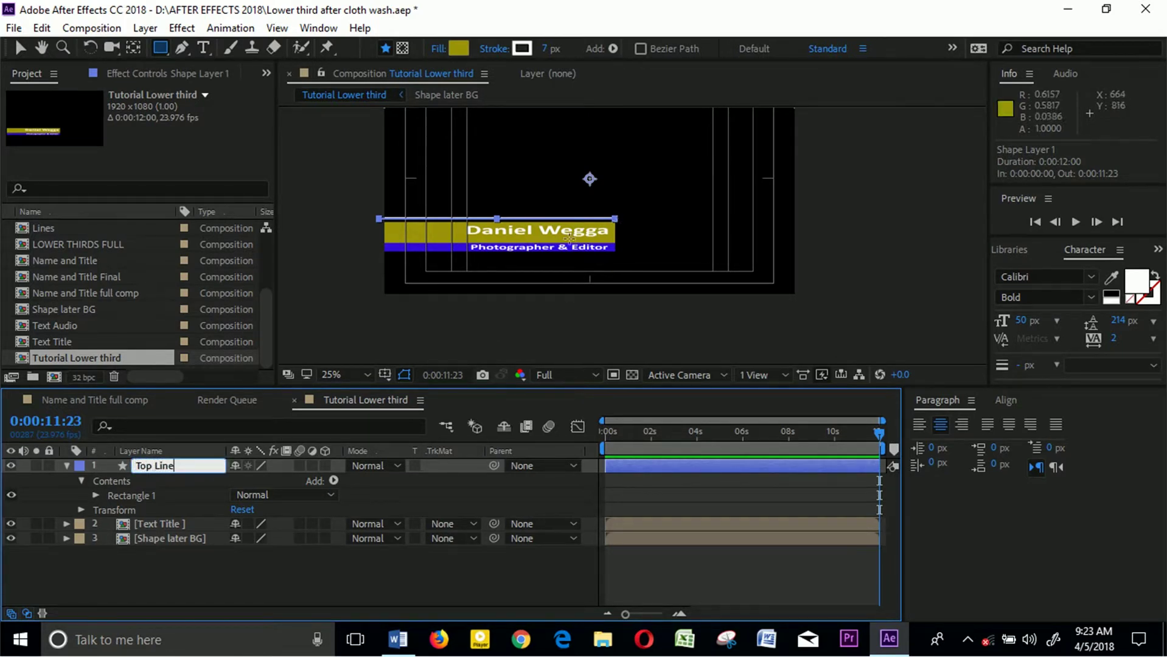
click(20, 48)
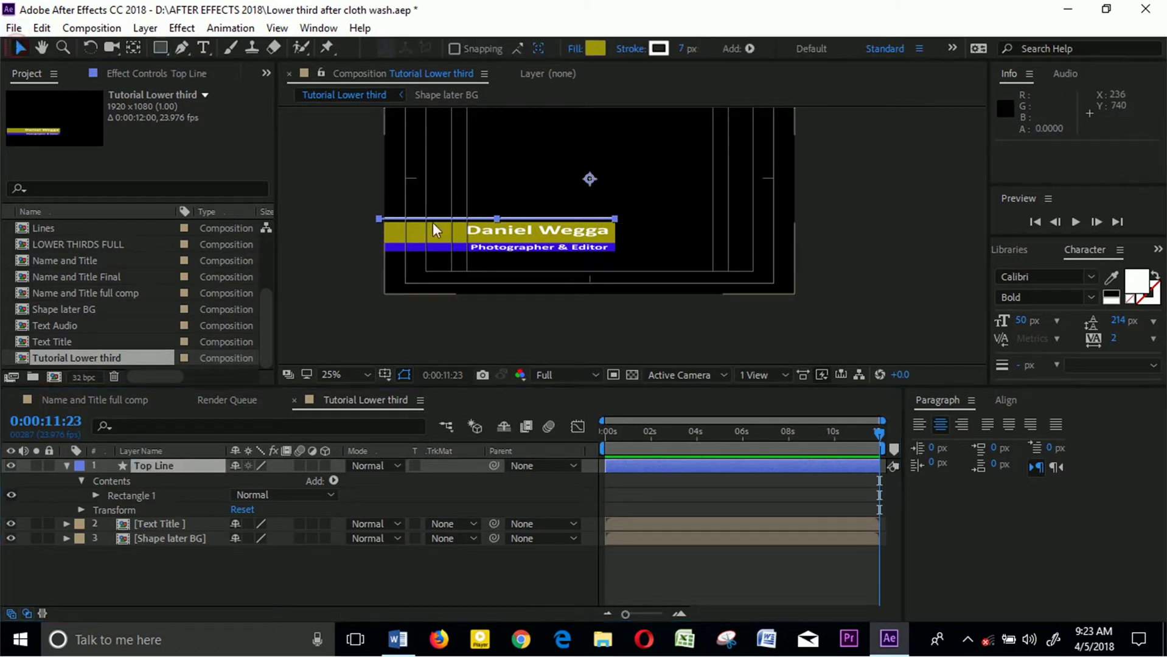
- Nudge the Top Line bar down one pixel to position 960, 556
key(Down)
key(Down)
key(Down)
key(Down)
key(Down)
key(Down)
key(Down)
key(Down)
key(Down)
key(Down)
key(Down)
key(Down)
key(Down)
key(Down)
key(Down)
key(Down)
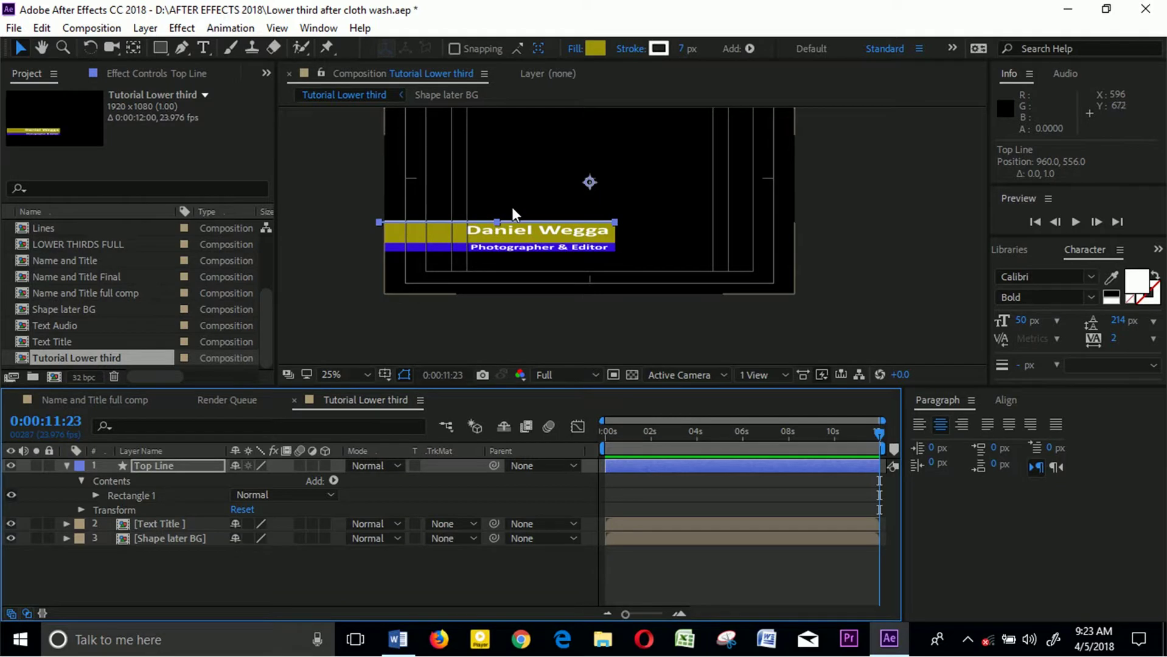
scroll(512, 207, up, 2)
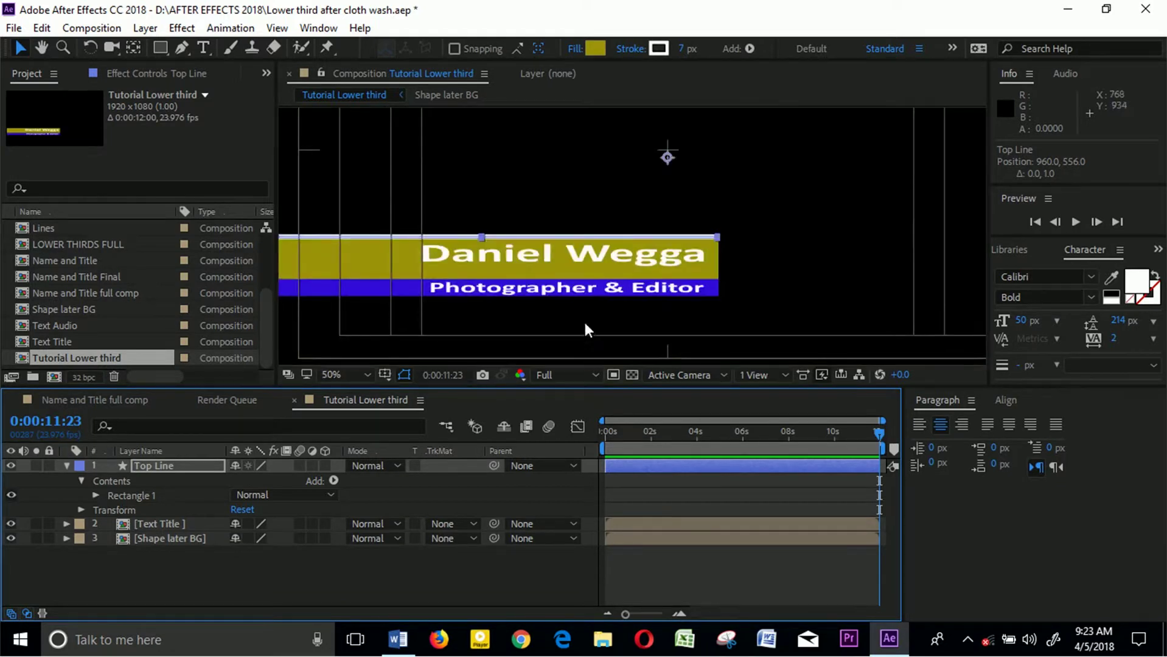
scroll(585, 323, up, 2)
click(322, 580)
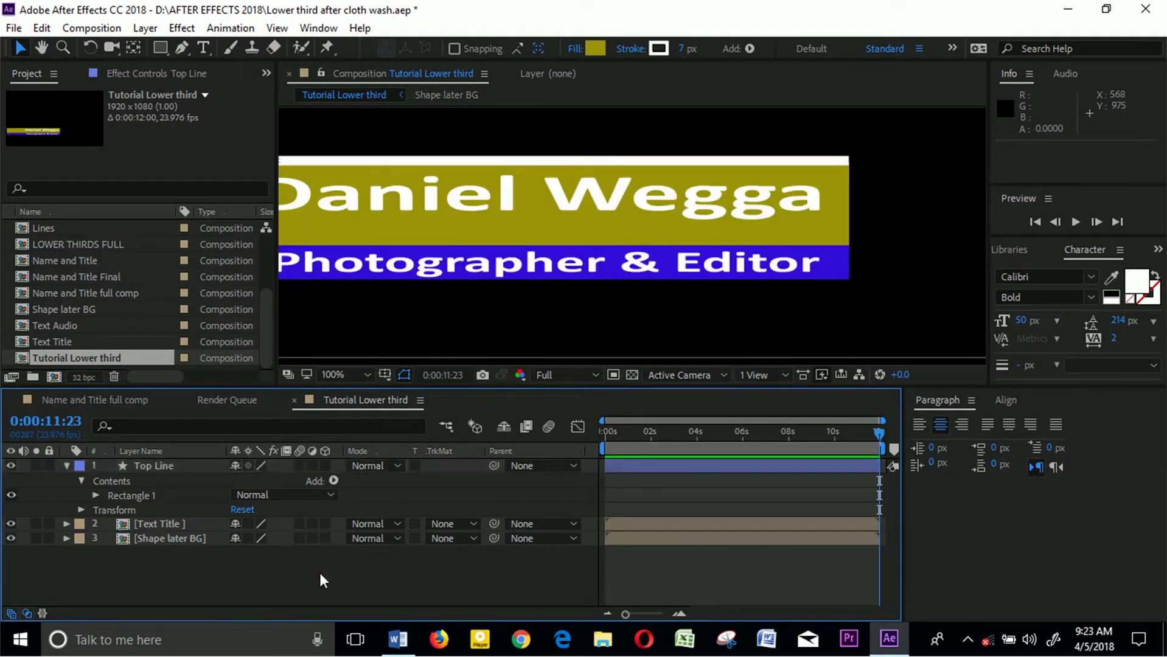
scroll(856, 205, down, 2)
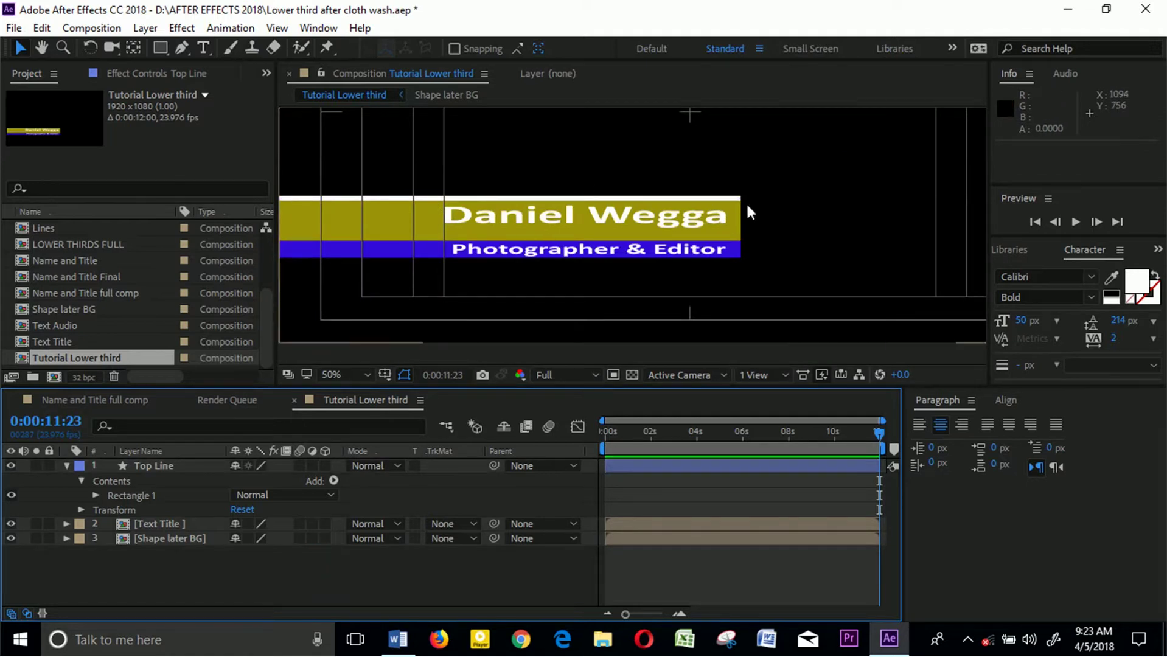
scroll(743, 201, up, 2)
scroll(641, 231, down, 2)
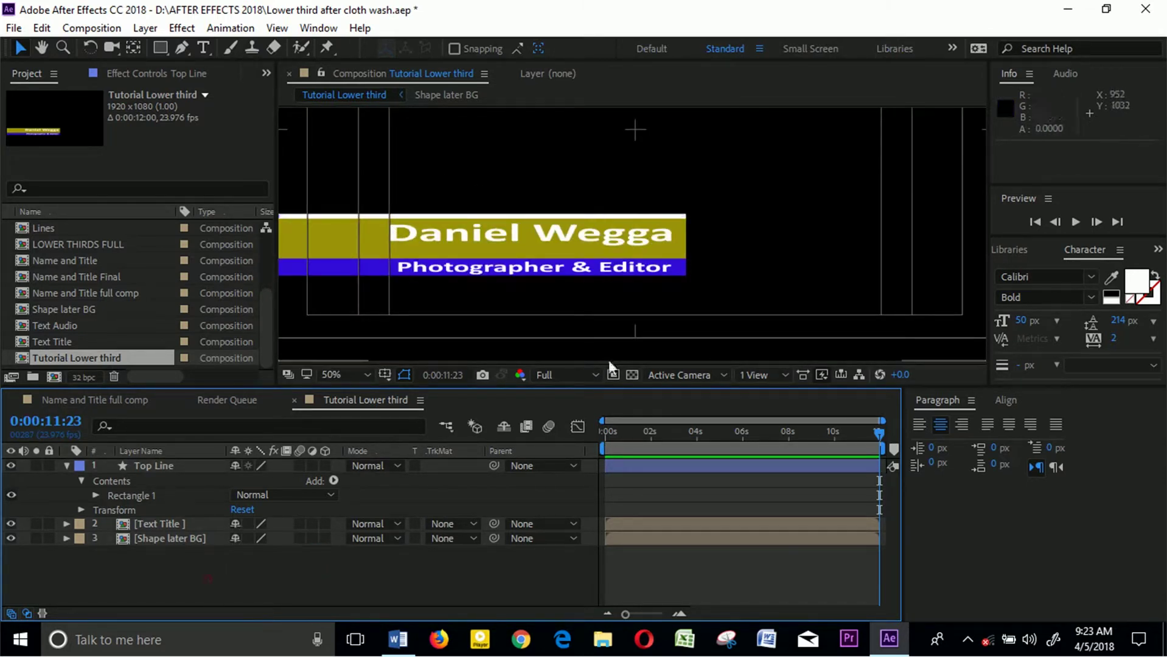
- Duplicate Top Line twice and reorder the layers so the original Top Line sits on top
click(151, 466)
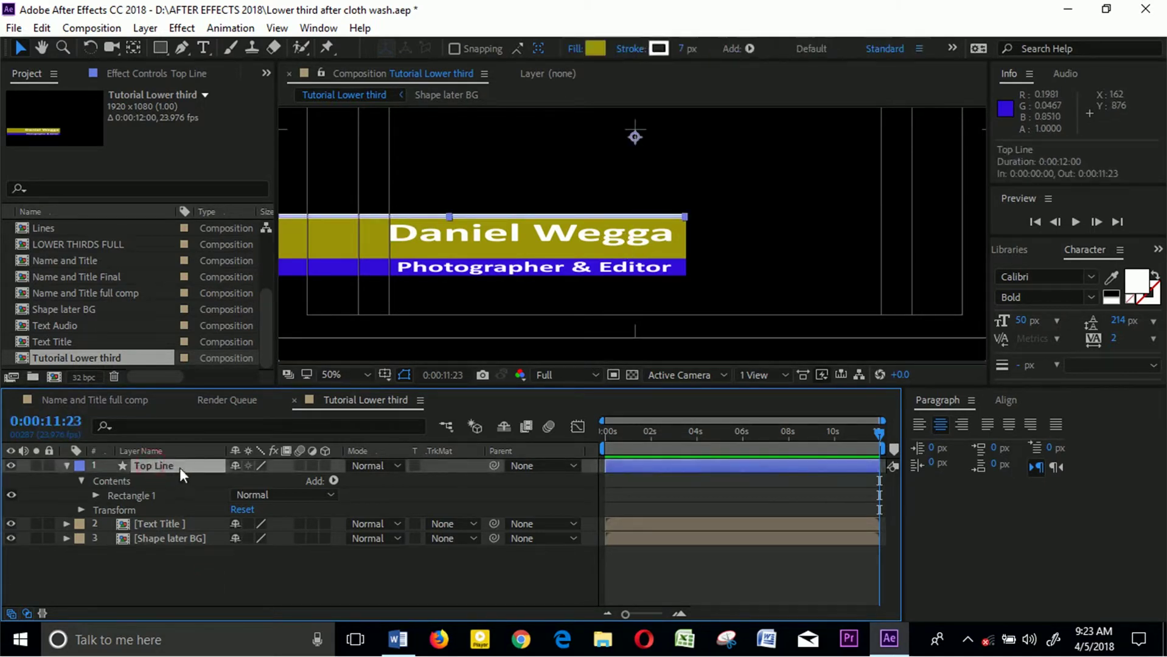
key(ctrl+d)
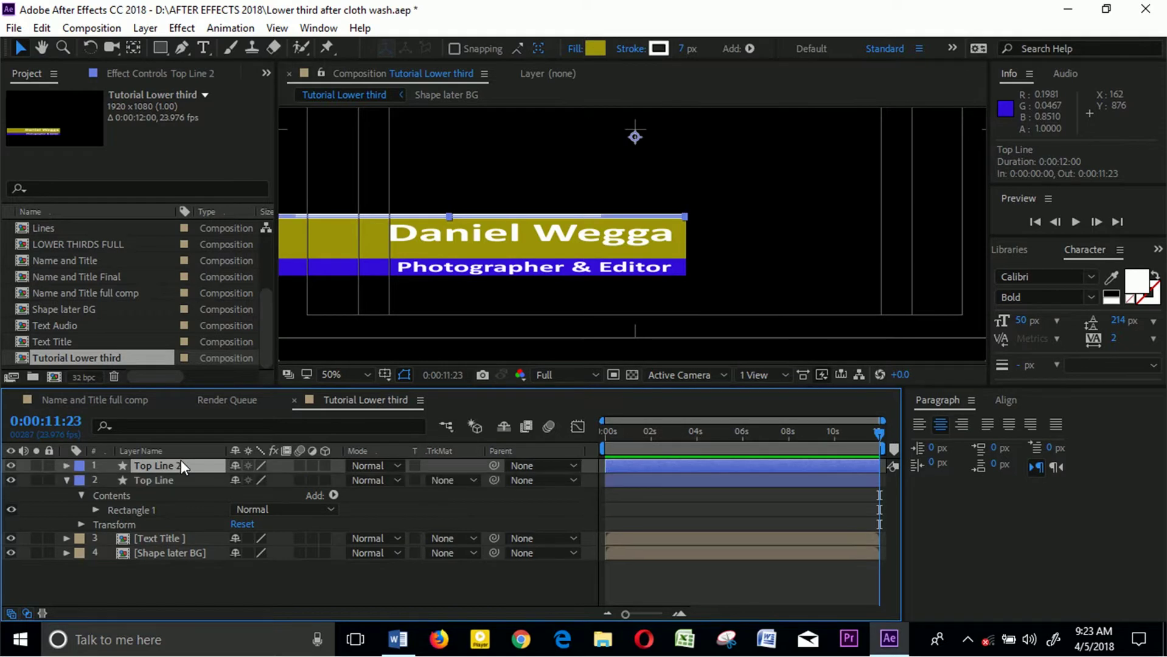
key(ctrl+d)
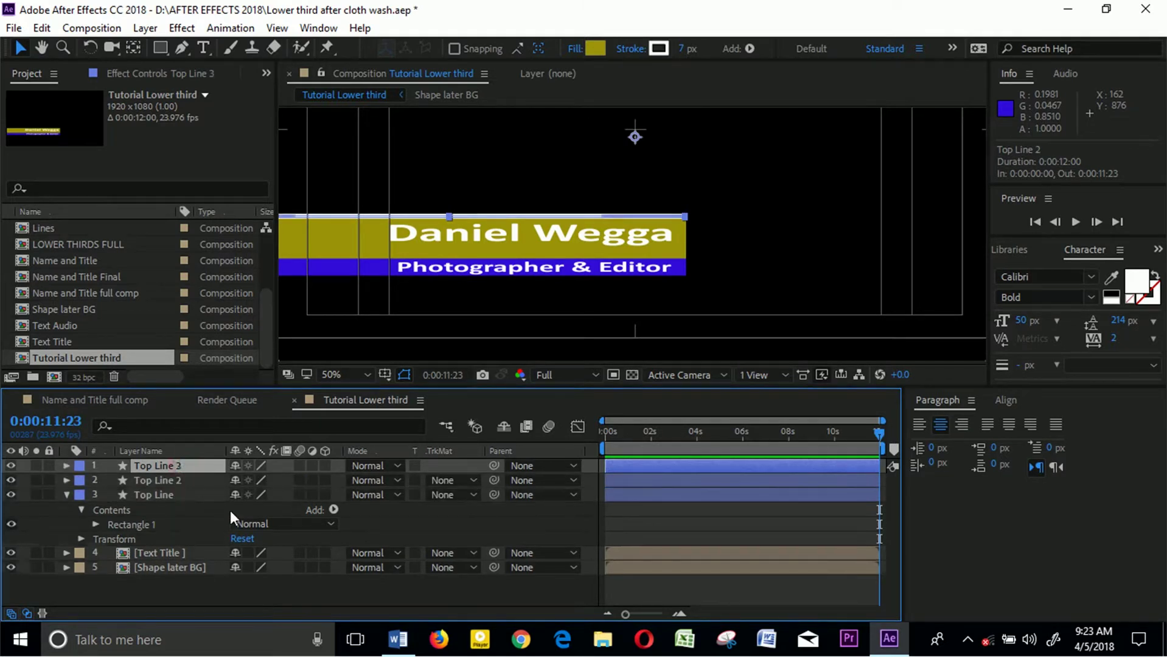
click(181, 480)
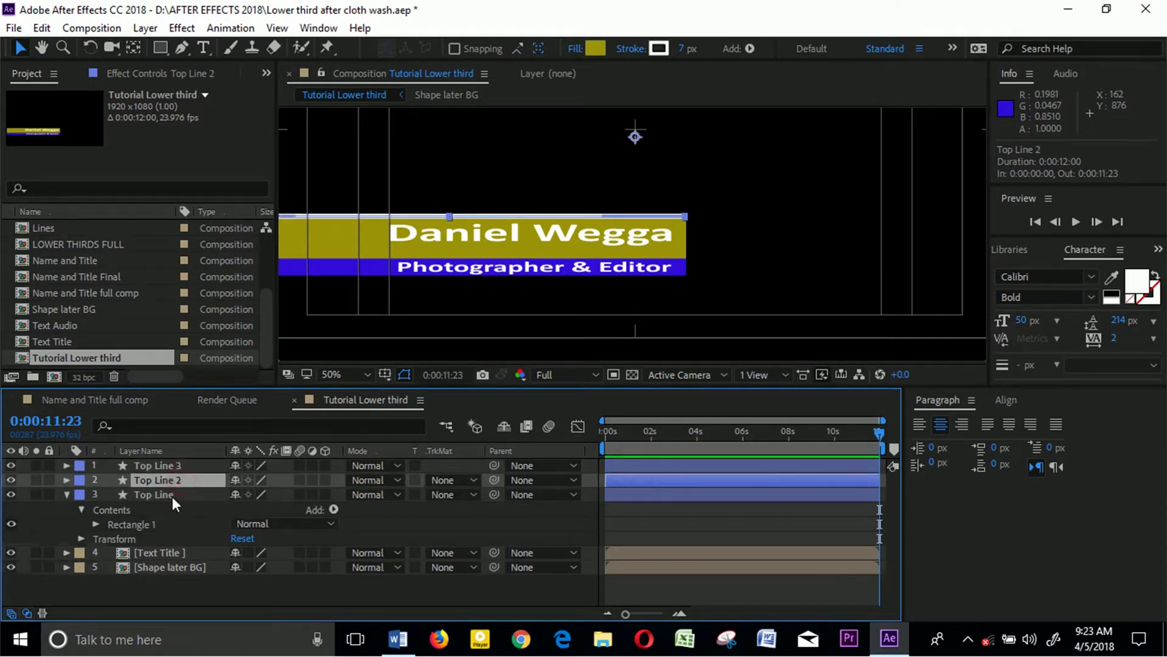
drag(172, 497, 175, 464)
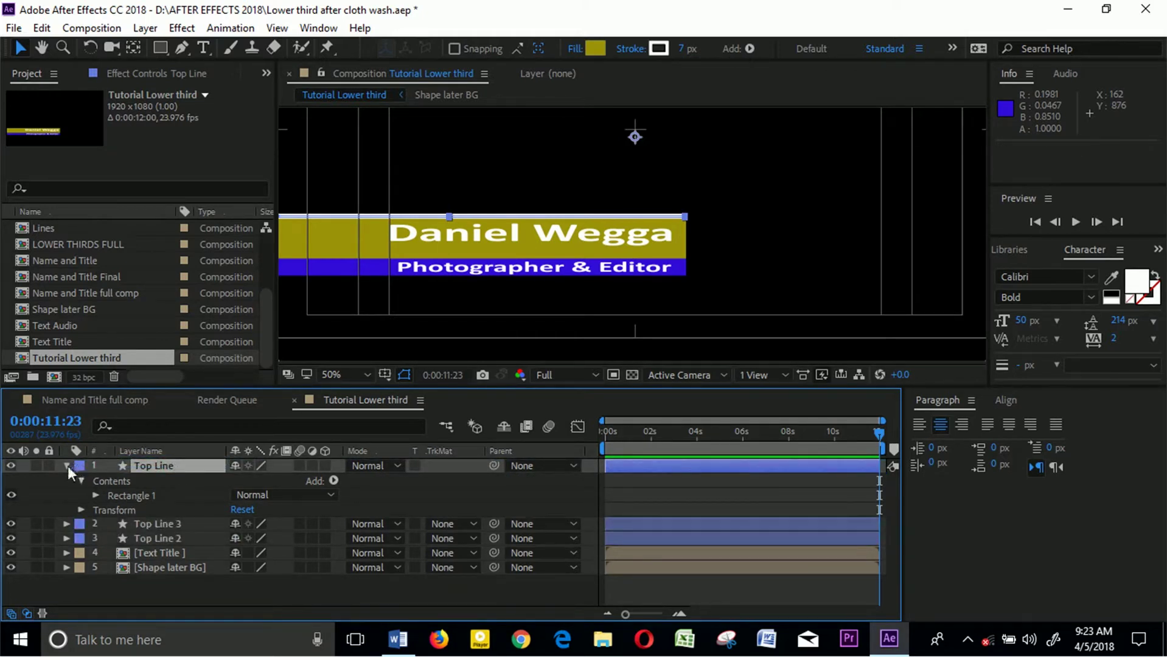
click(66, 466)
click(166, 480)
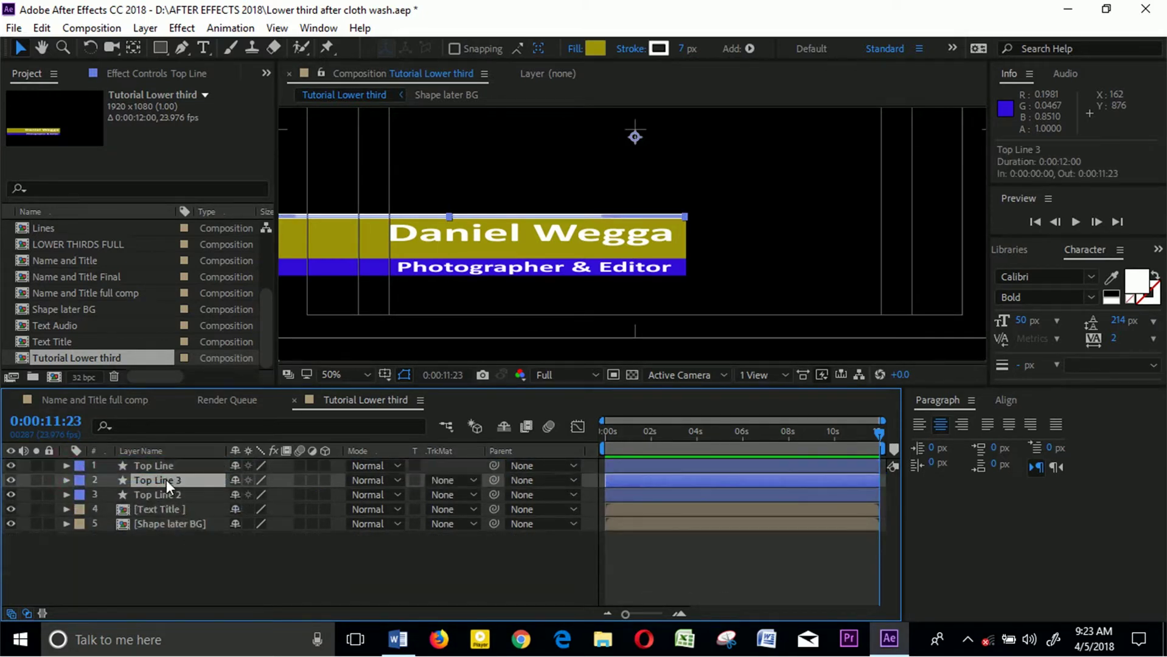
click(172, 496)
drag(172, 498, 173, 474)
- Rename the first copy, Top Line 2, to 'Middle line'
double_click(169, 481)
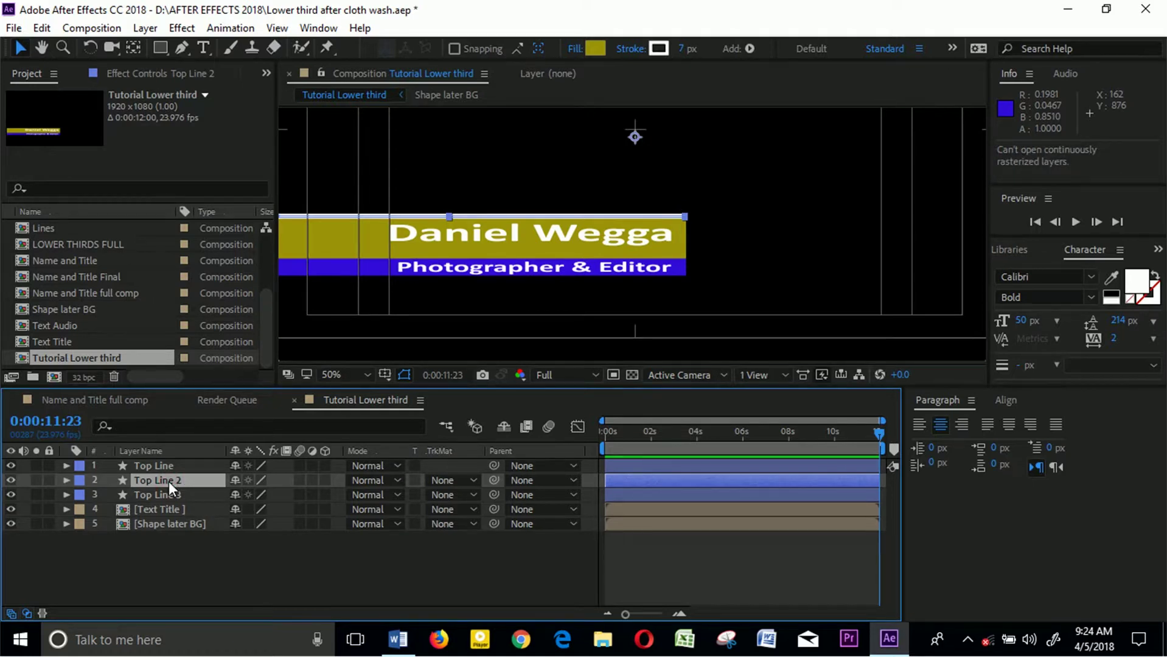
key(Return)
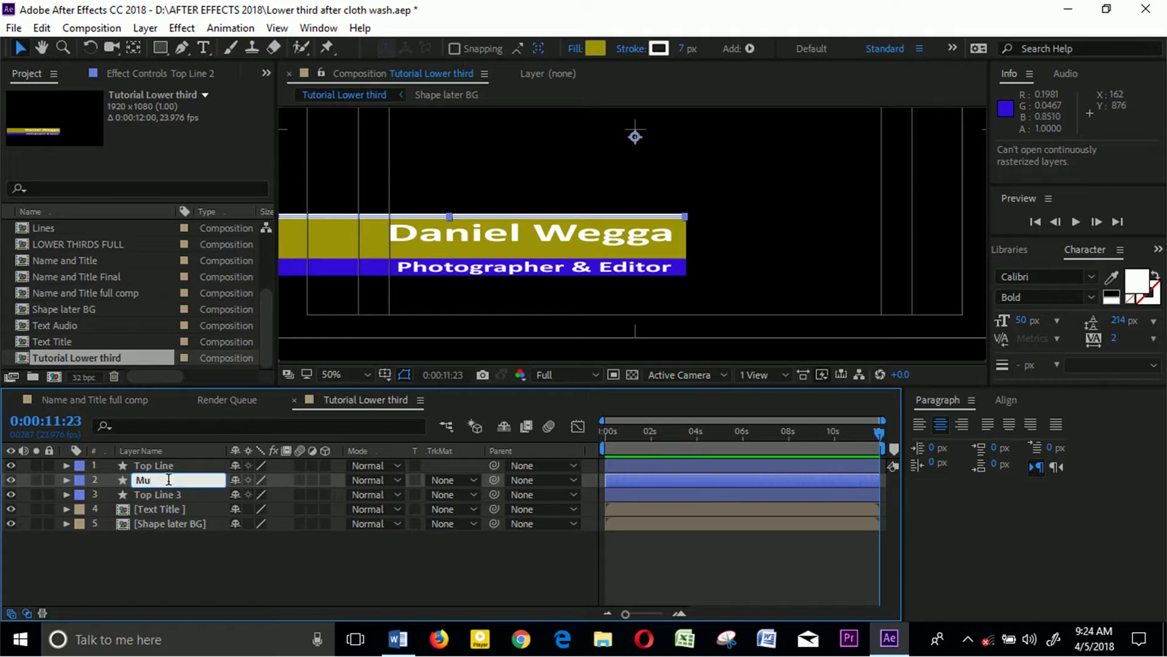
key(BackSpace)
key(BackSpace)
text(iddle Line)
click(152, 494)
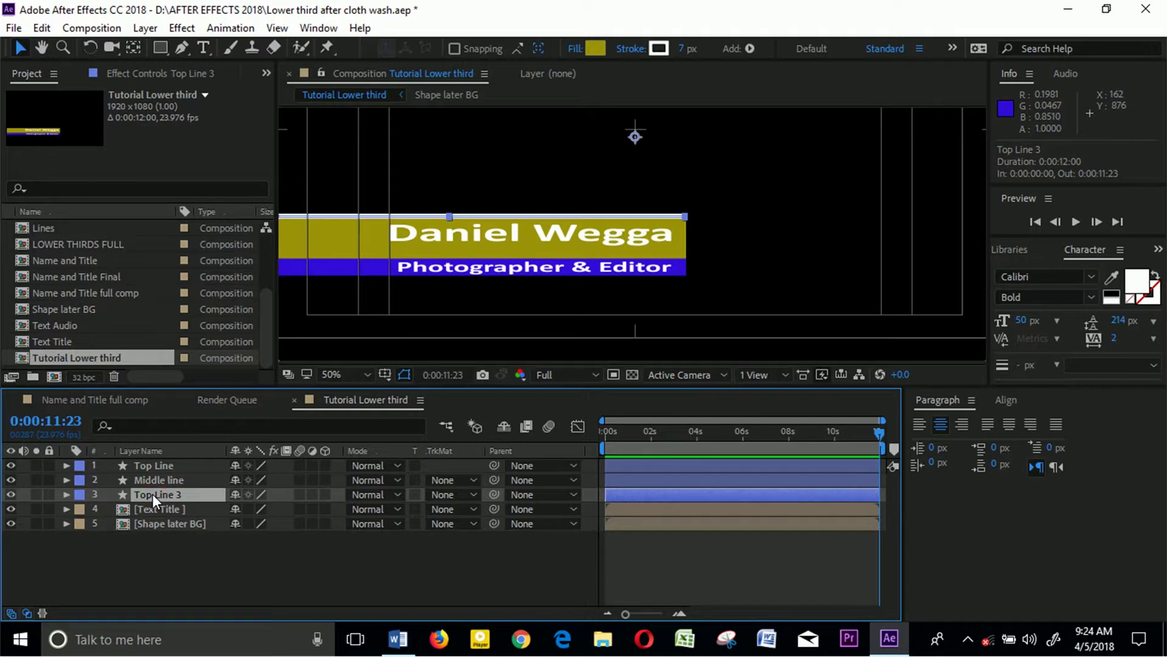
- Rename the second copy, Top Line 3, to 'Bottom line'
double_click(152, 494)
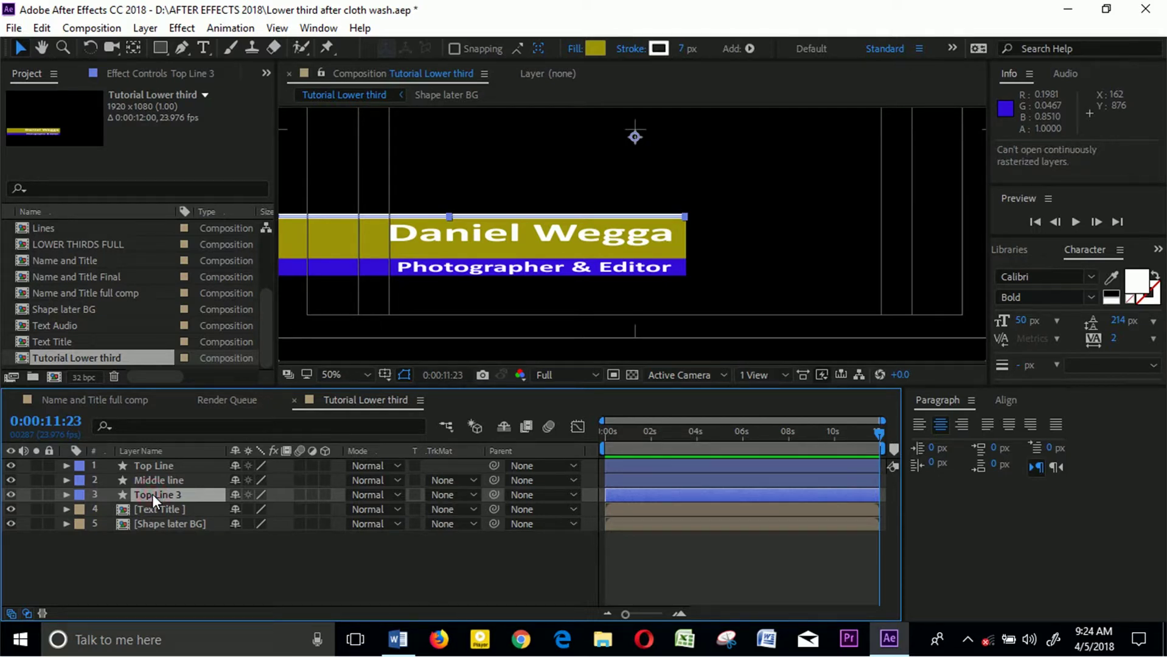
key(Return)
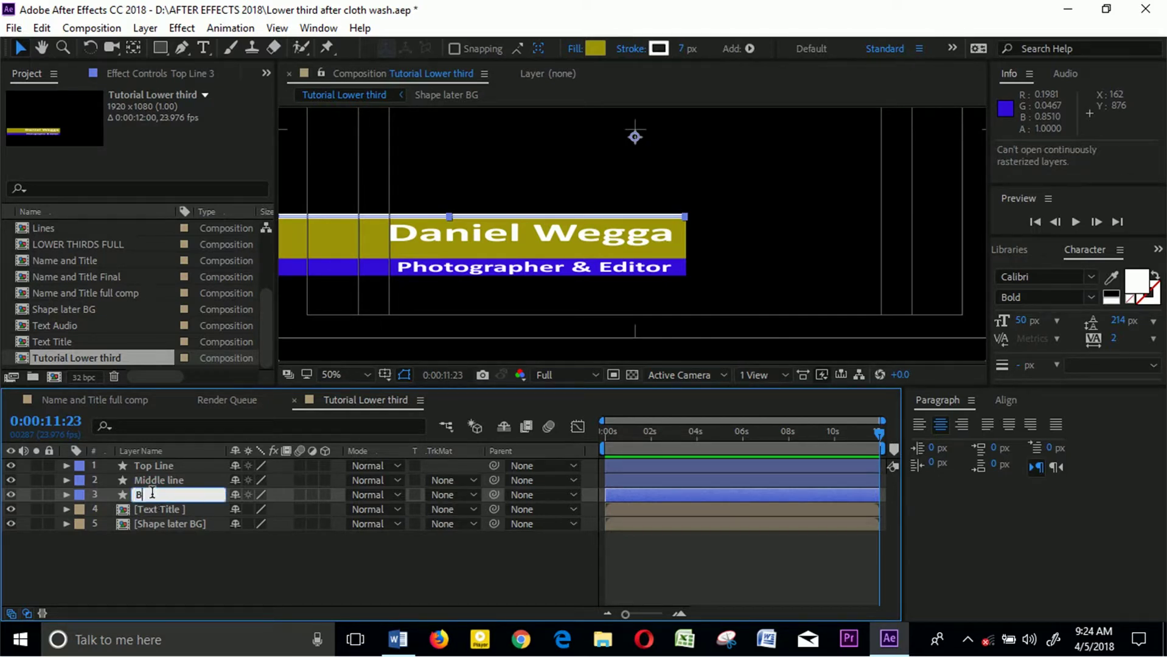
text(Bottom line)
click(173, 506)
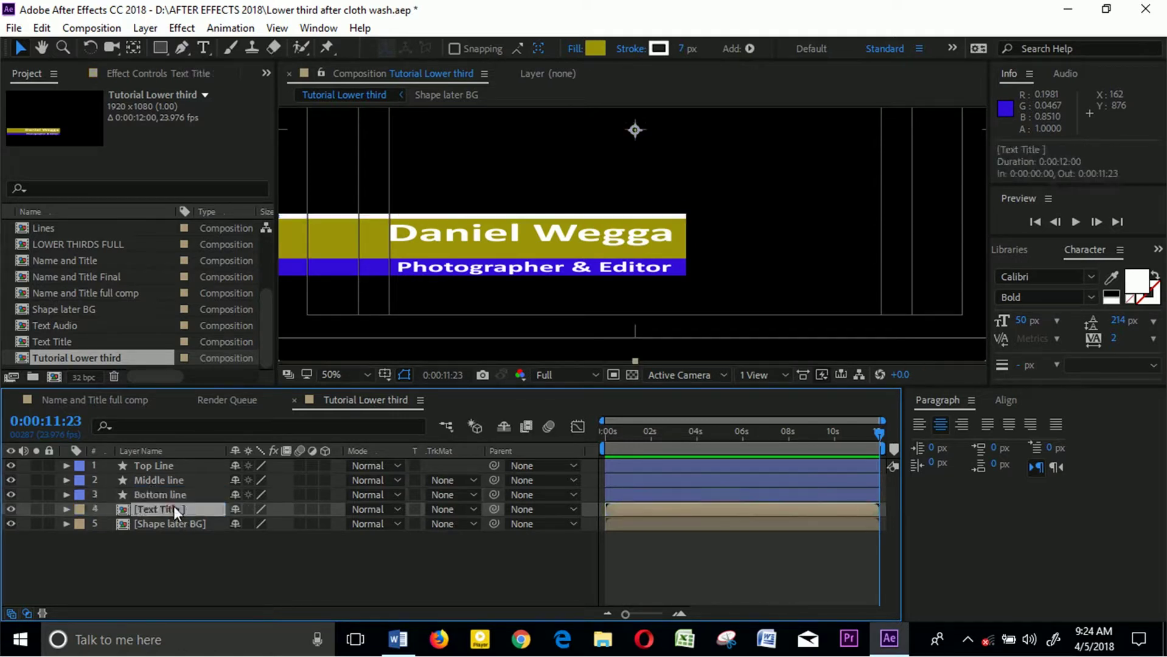
- Move Middle line down to 960, 650, between the olive and blue bars
click(174, 497)
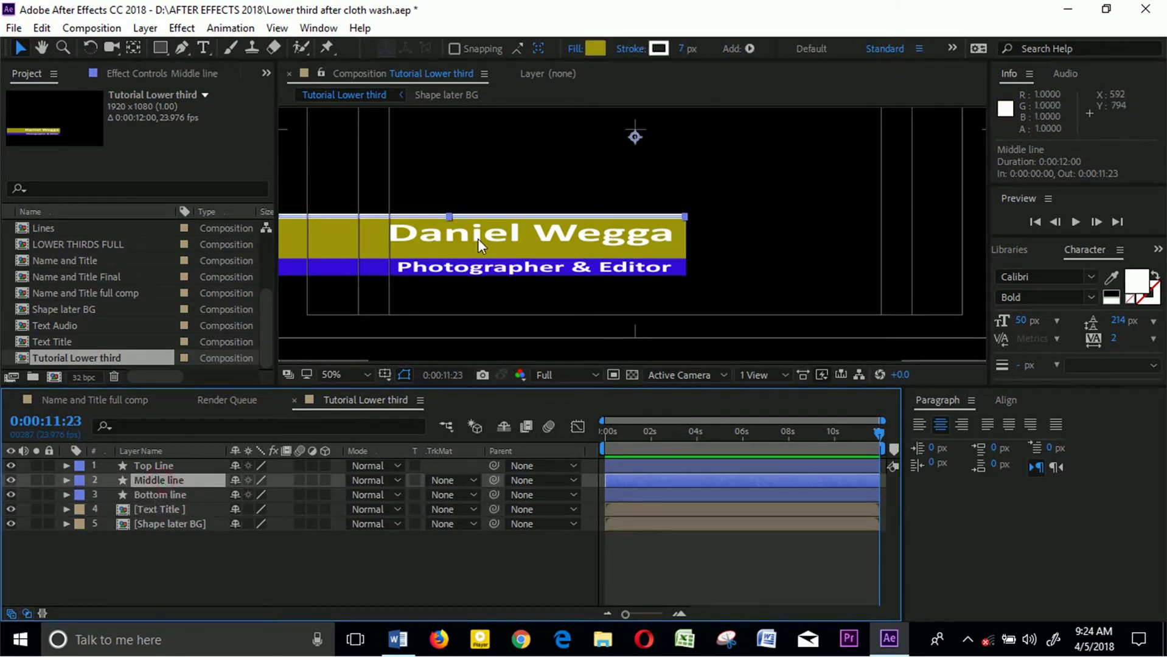
key(Down)
key(Down)
key(Down)
key(Down)
key(Down)
key(Down)
key(Down)
key(Down)
key(Down)
key(Down)
key(Down)
key(Down)
key(Down)
key(Down)
key(Down)
key(Down)
key(Down)
key(Down)
key(Down)
key(Down)
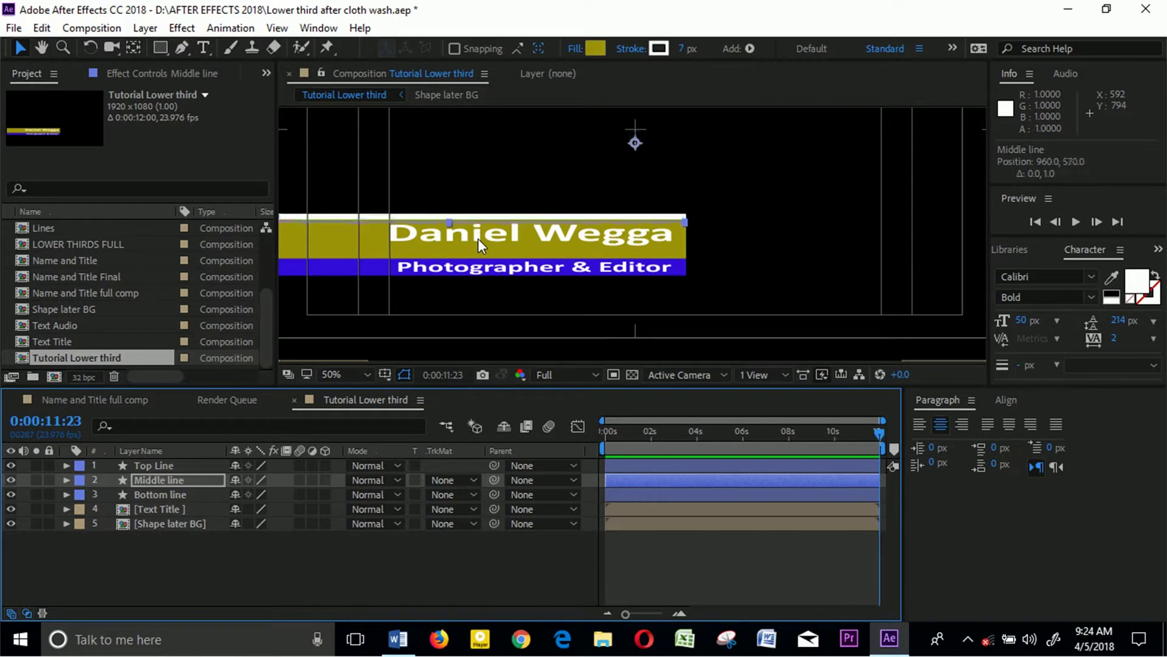
key(Down)
key(Down)
key(Down)
key(Down)
key(Down)
key(Down)
key(Down)
key(Down)
key(Down)
key(Down)
key(Down)
key(Down)
key(Down)
key(Down)
key(Down)
key(Down)
key(Down)
key(Down)
key(Down)
key(Down)
key(Down)
key(Down)
key(Down)
key(Down)
key(Down)
key(Down)
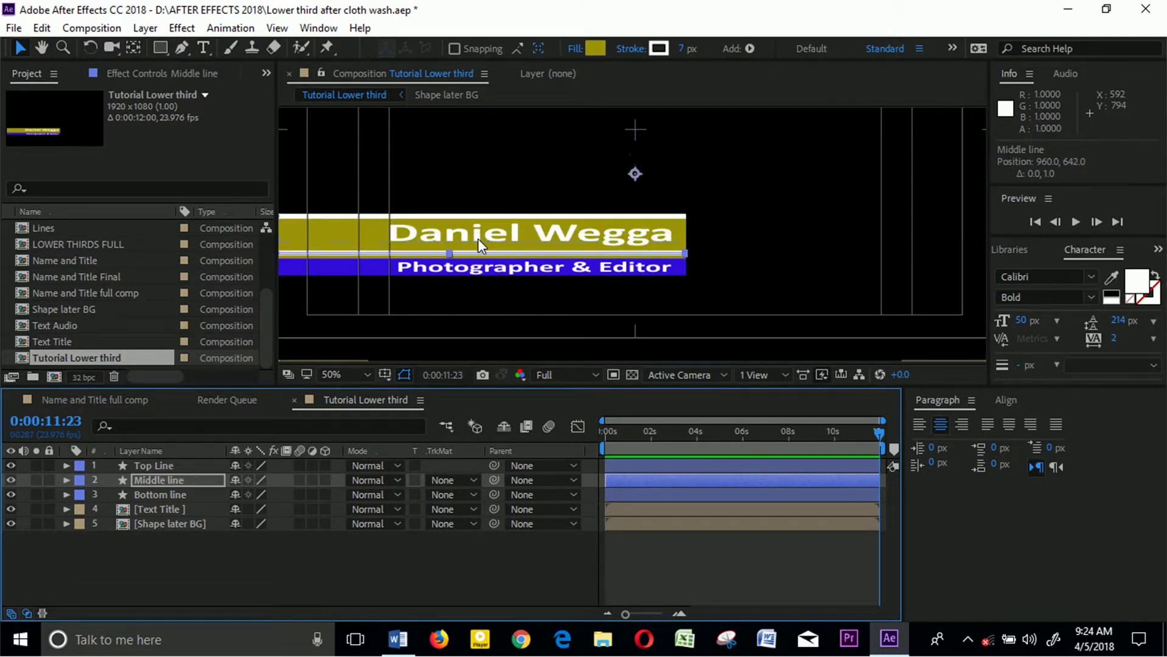
key(Down)
key(Down)
key(Down)
key(Down)
key(Down)
key(Down)
key(Down)
key(Down)
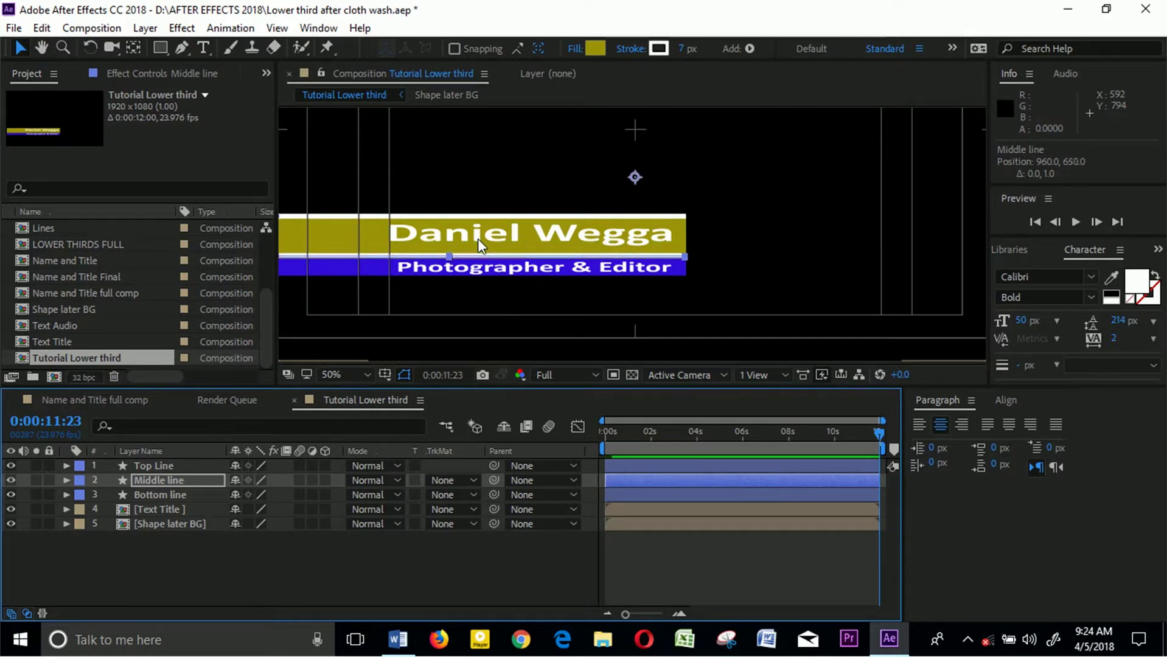
click(230, 549)
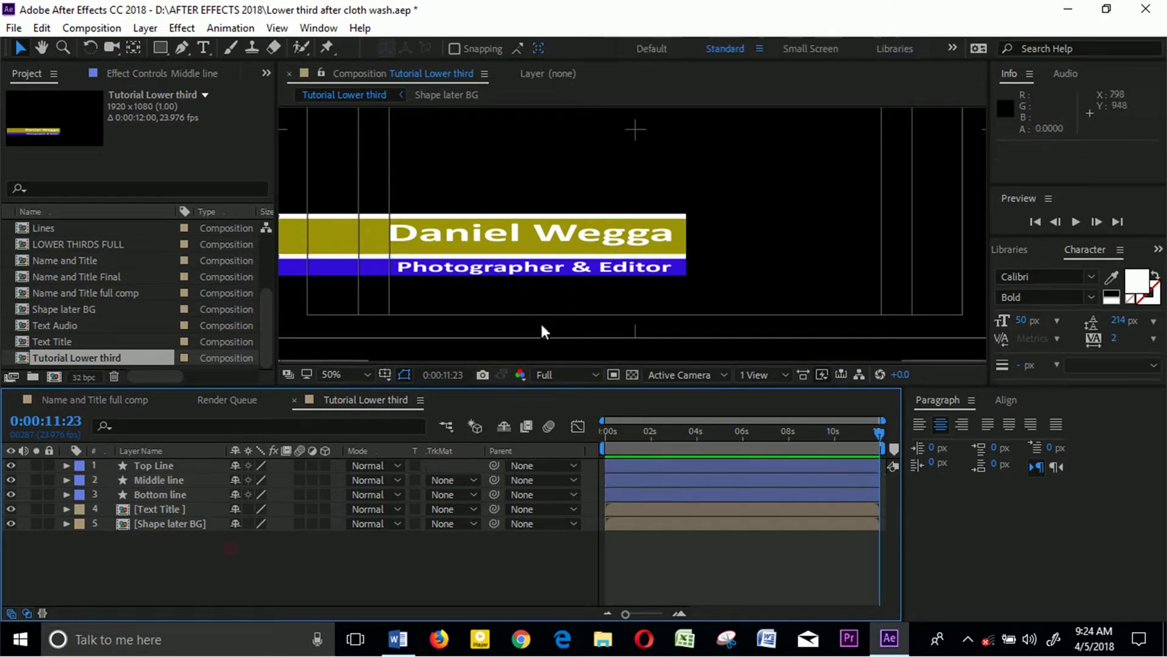
scroll(598, 280, up, 4)
scroll(598, 279, down, 2)
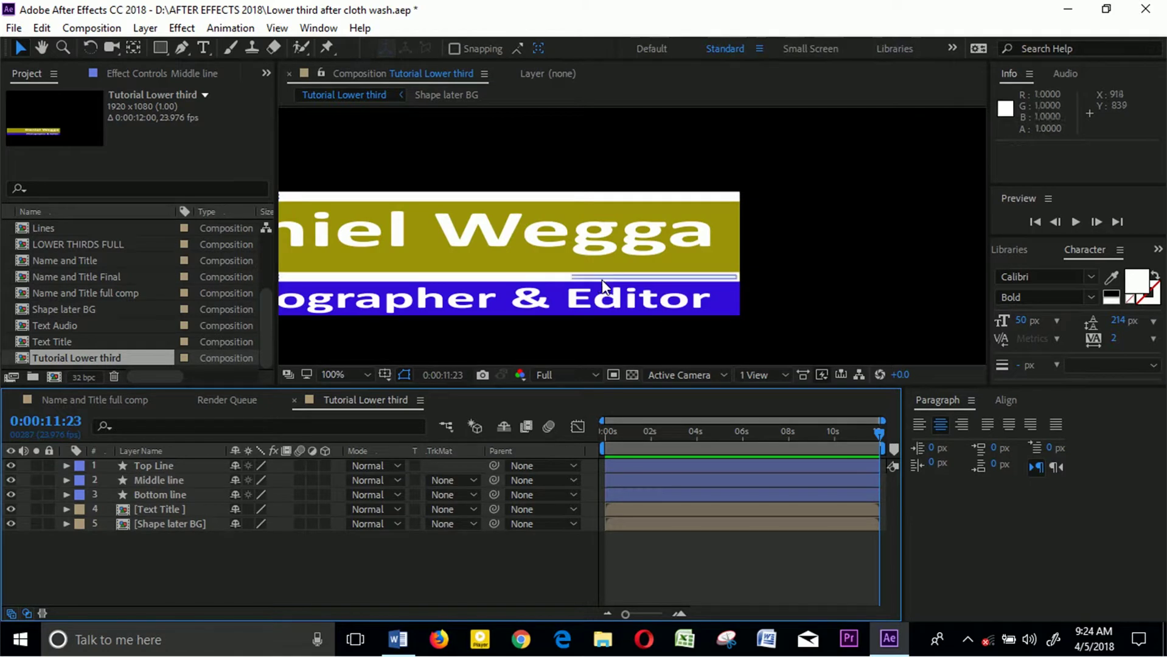
scroll(561, 293, down, 2)
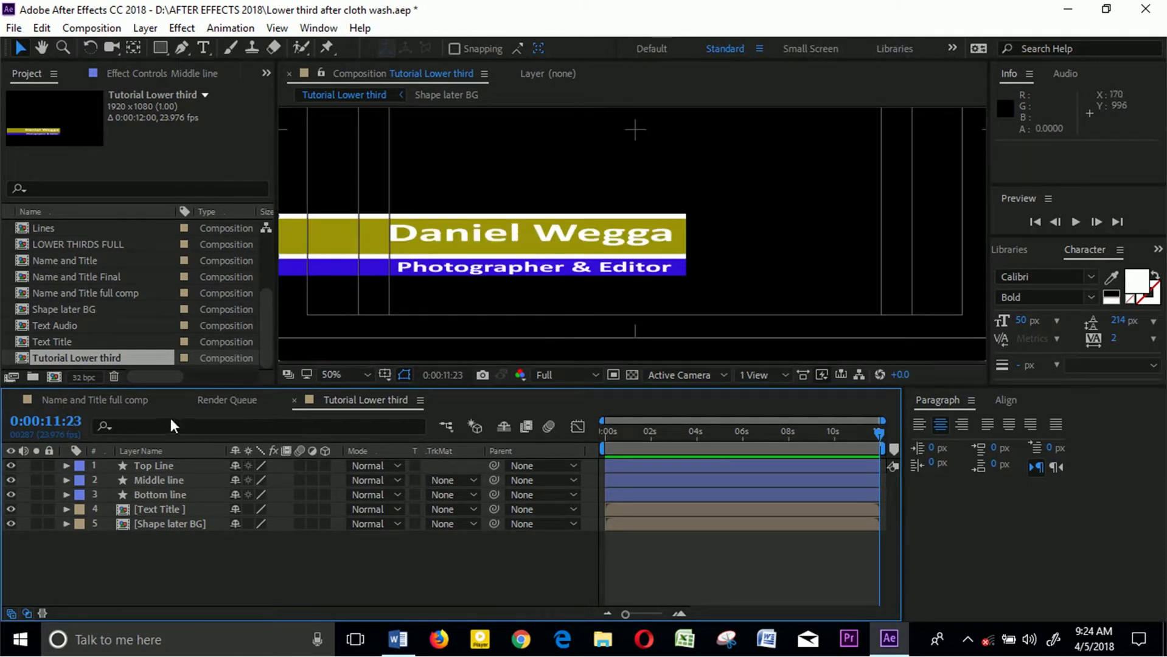
click(161, 483)
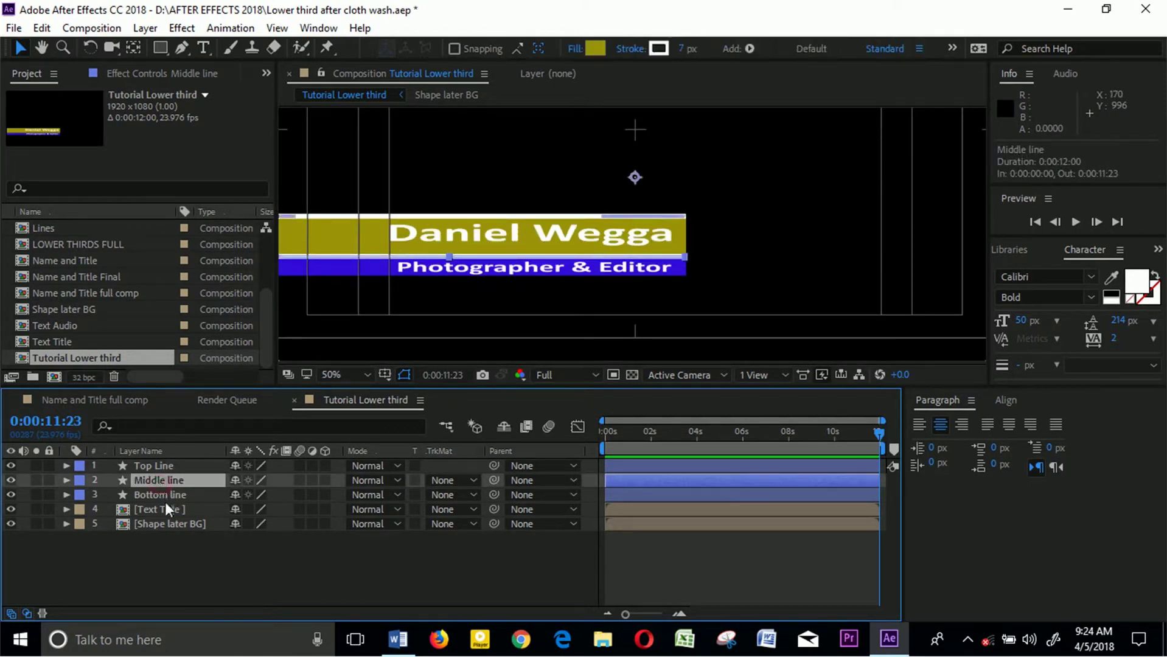
- Lower Bottom line to 960, 700 so it runs beneath the blue title bar
click(165, 500)
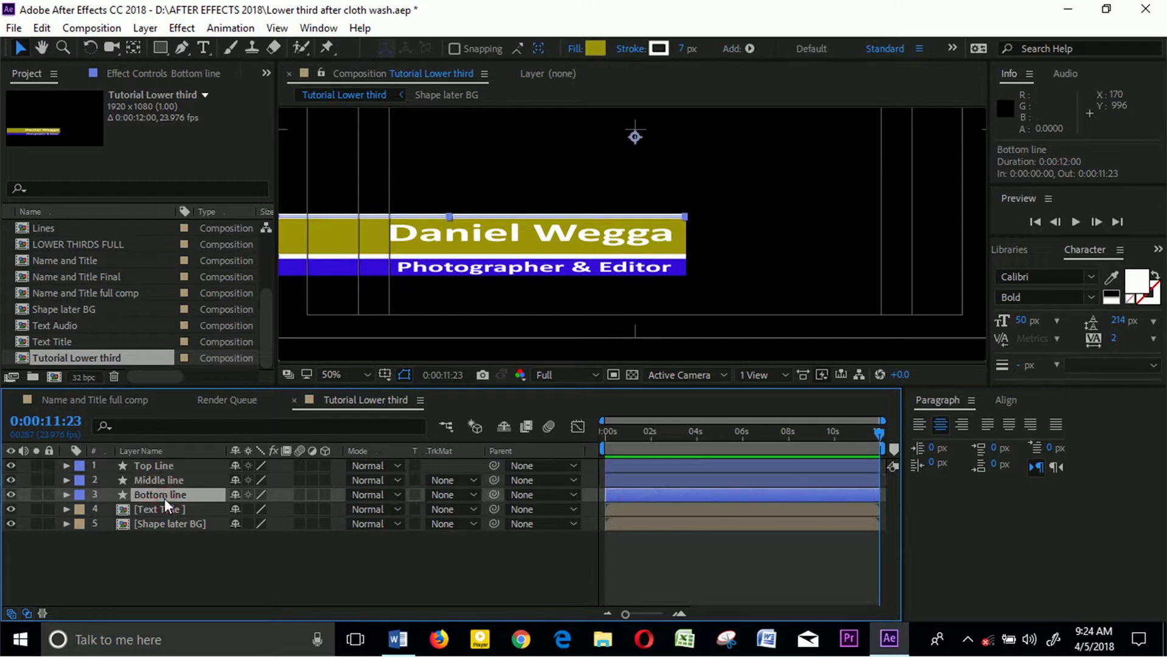
key(Down)
key(Down)
key(Down)
key(Down)
key(Down)
key(Down)
key(Down)
key(Down)
key(Down)
key(Down)
key(Down)
key(Down)
key(Down)
key(Down)
key(Down)
key(Down)
key(Down)
key(Down)
key(Down)
key(Down)
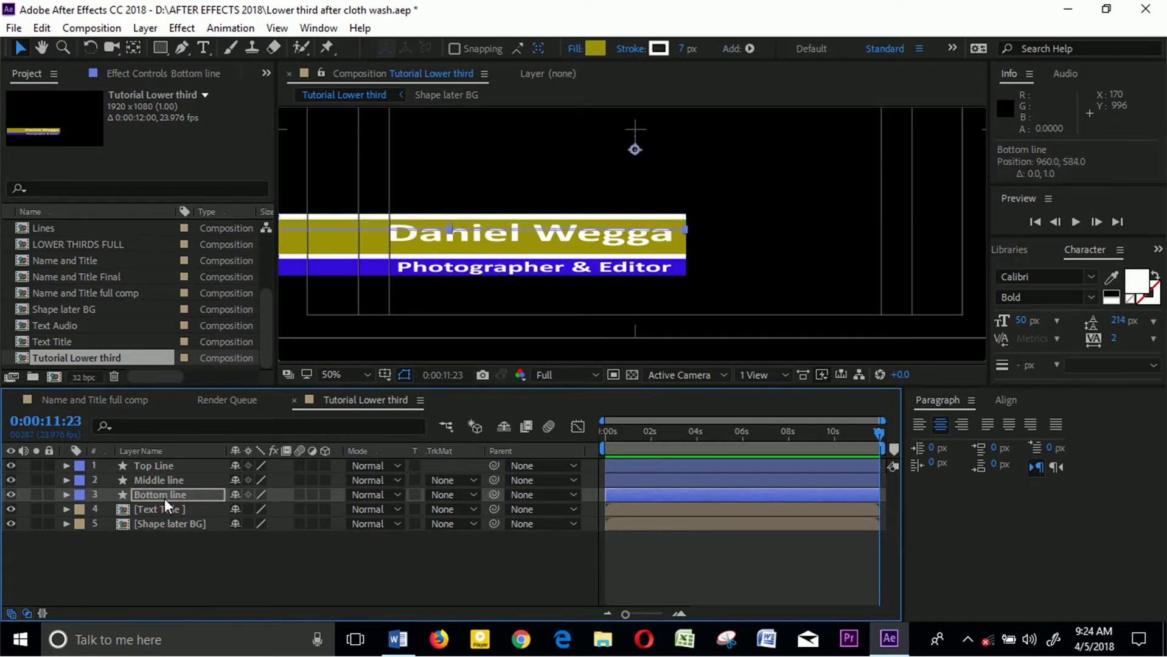
key(Down)
key(Down)
key(Down)
key(Down)
key(Down)
key(Down)
key(Down)
key(Down)
key(Down)
key(Down)
key(Down)
key(Down)
key(Down)
key(Down)
key(Down)
key(Down)
key(Down)
key(Down)
key(Down)
key(Down)
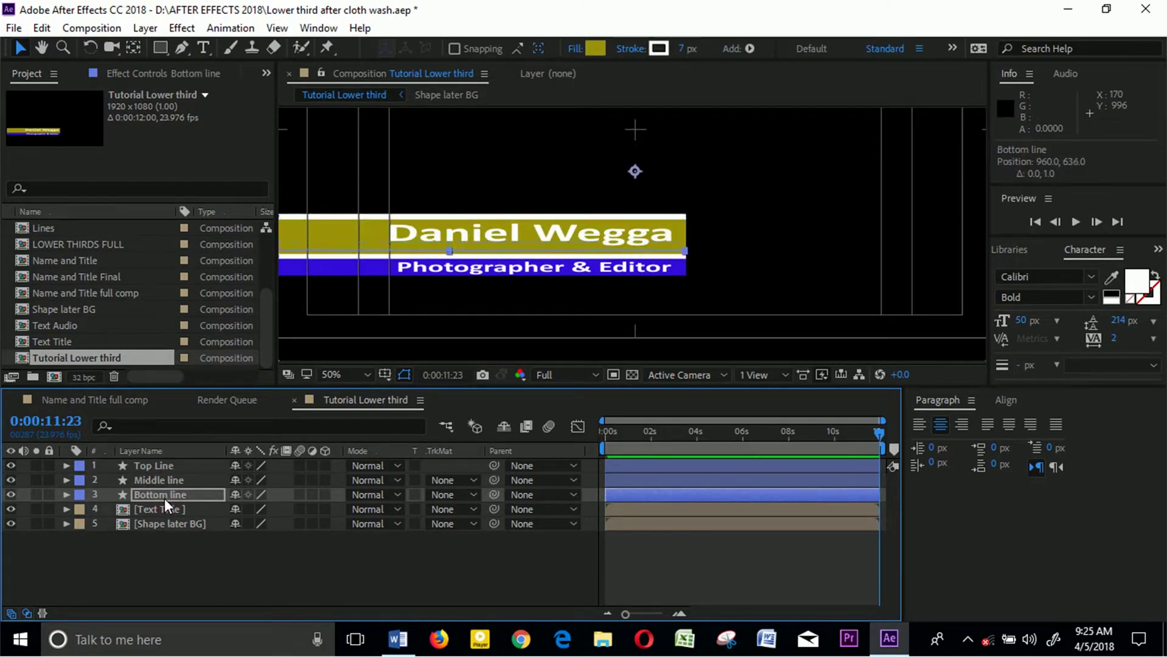
key(Down)
key(Down)
key(Down)
key(Down)
key(Down)
key(Down)
key(Down)
key(Down)
key(Down)
key(Down)
key(Down)
key(Down)
key(Down)
key(Down)
key(Down)
key(Down)
key(Down)
key(Down)
key(Down)
key(Down)
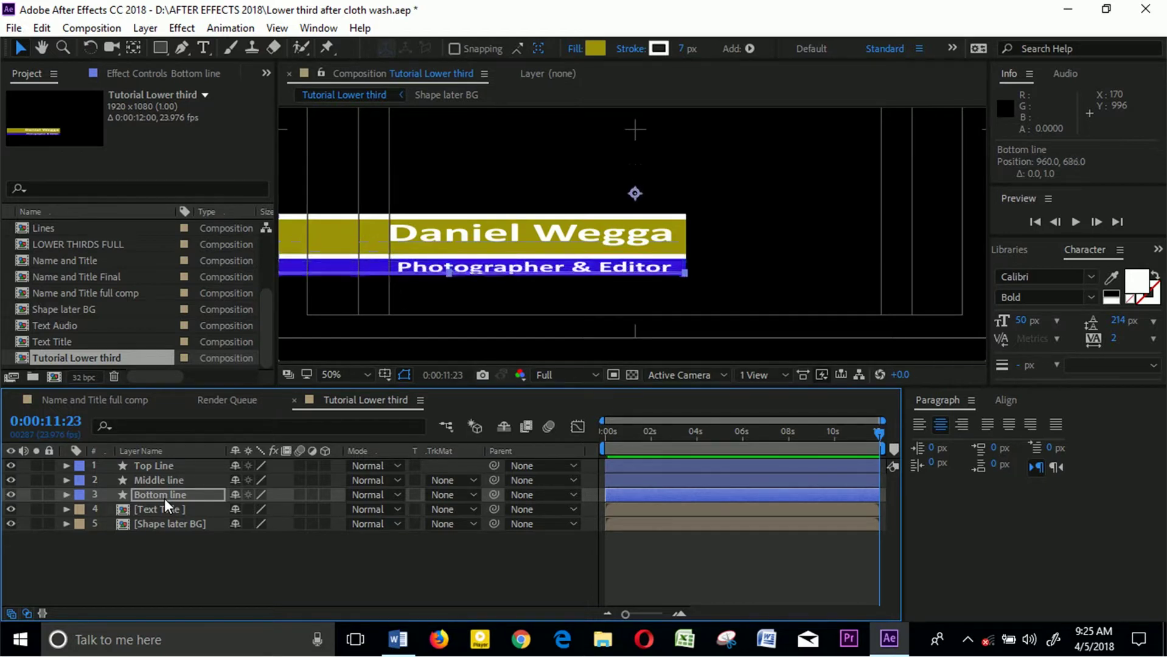
key(Down)
key(Down)
key(Down)
key(Down)
key(Down)
key(Down)
key(Down)
key(Down)
key(Down)
key(Down)
key(Down)
key(Down)
key(Down)
key(Down)
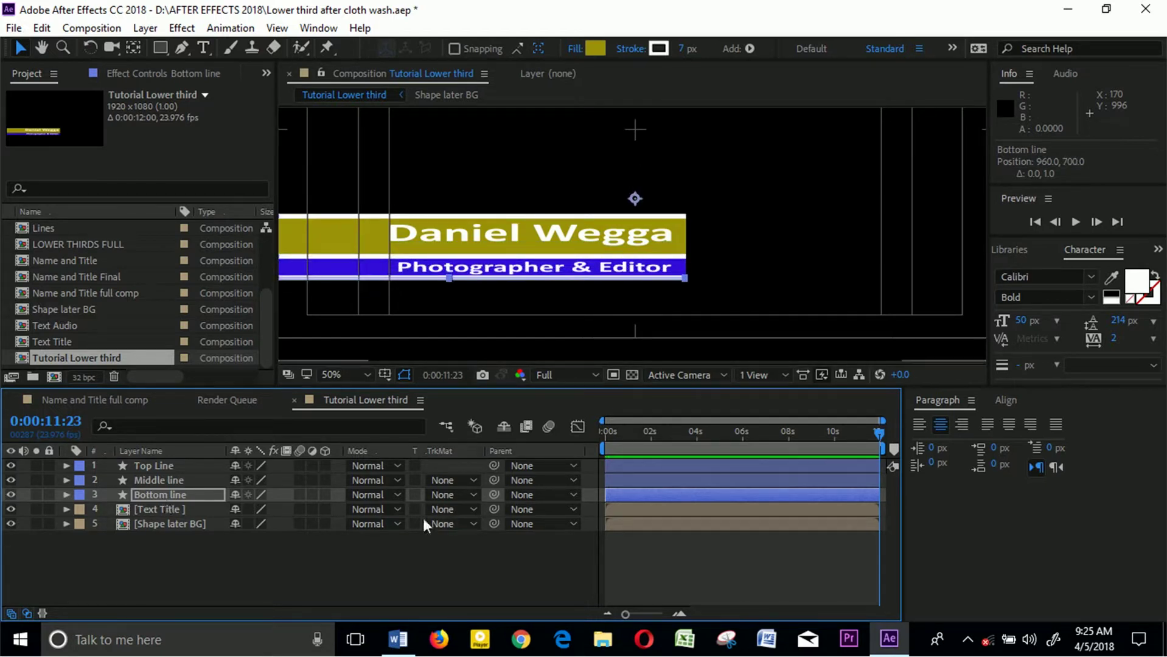
key(period)
key(period)
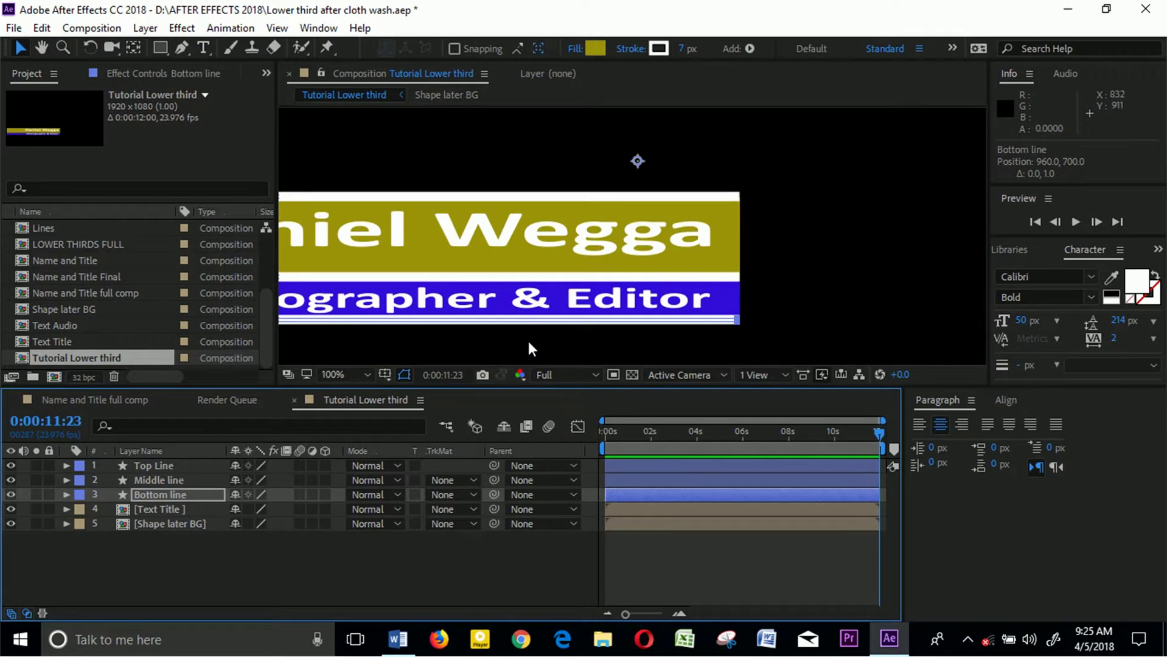
key(period)
key(comma)
click(368, 560)
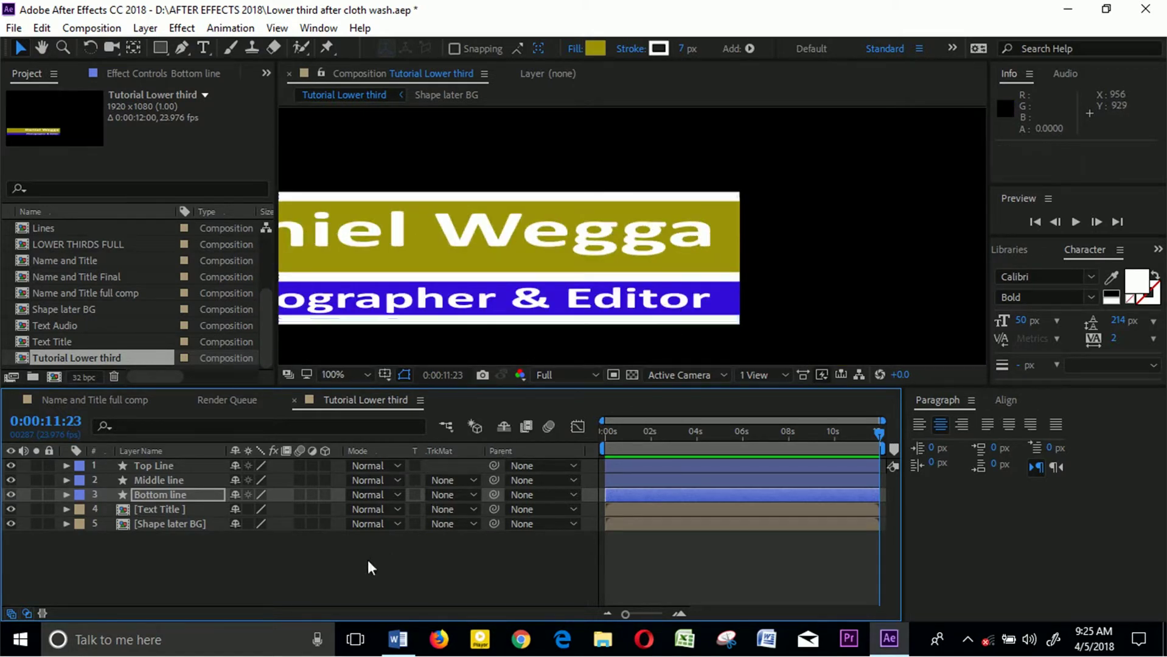
key(comma)
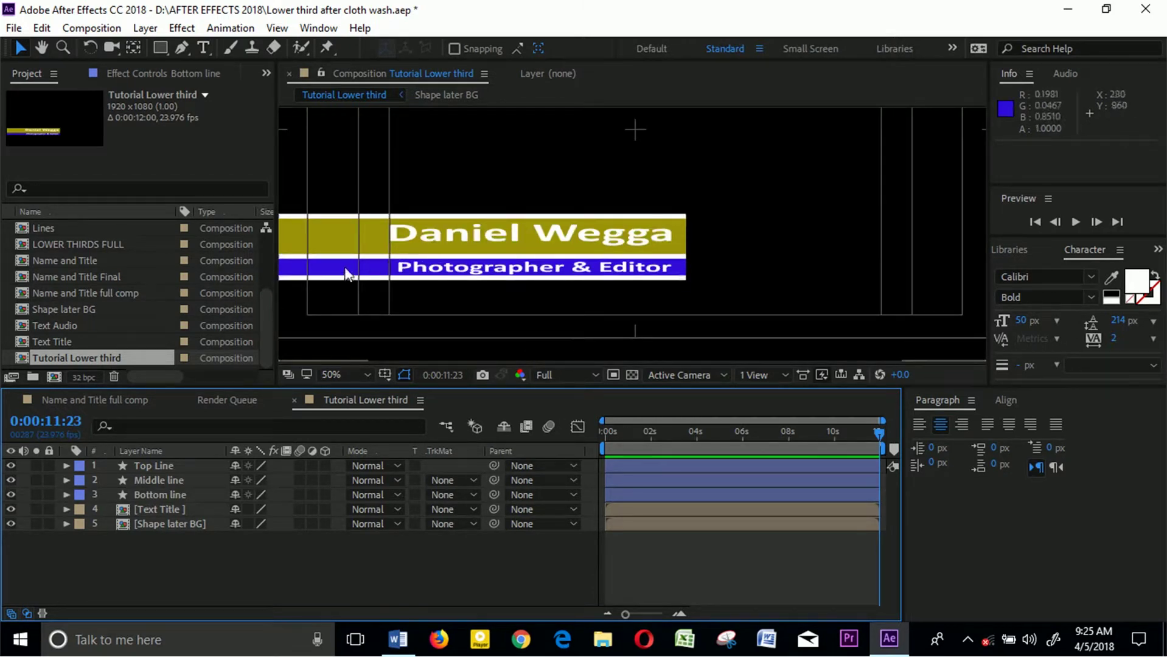
click(164, 497)
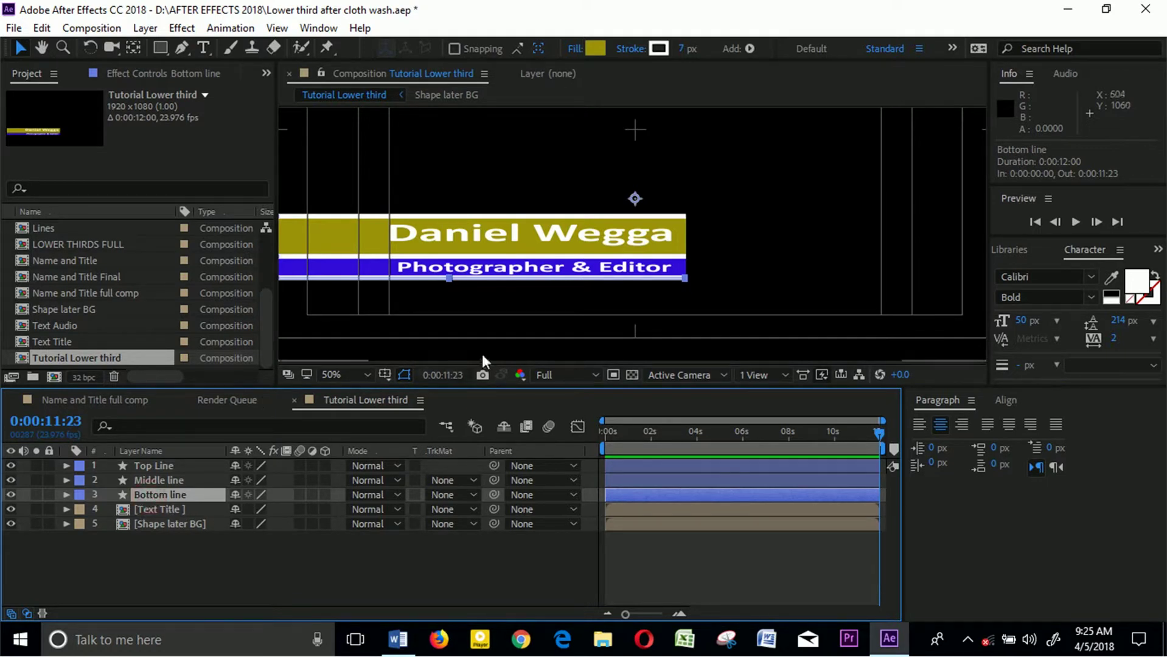
key(period)
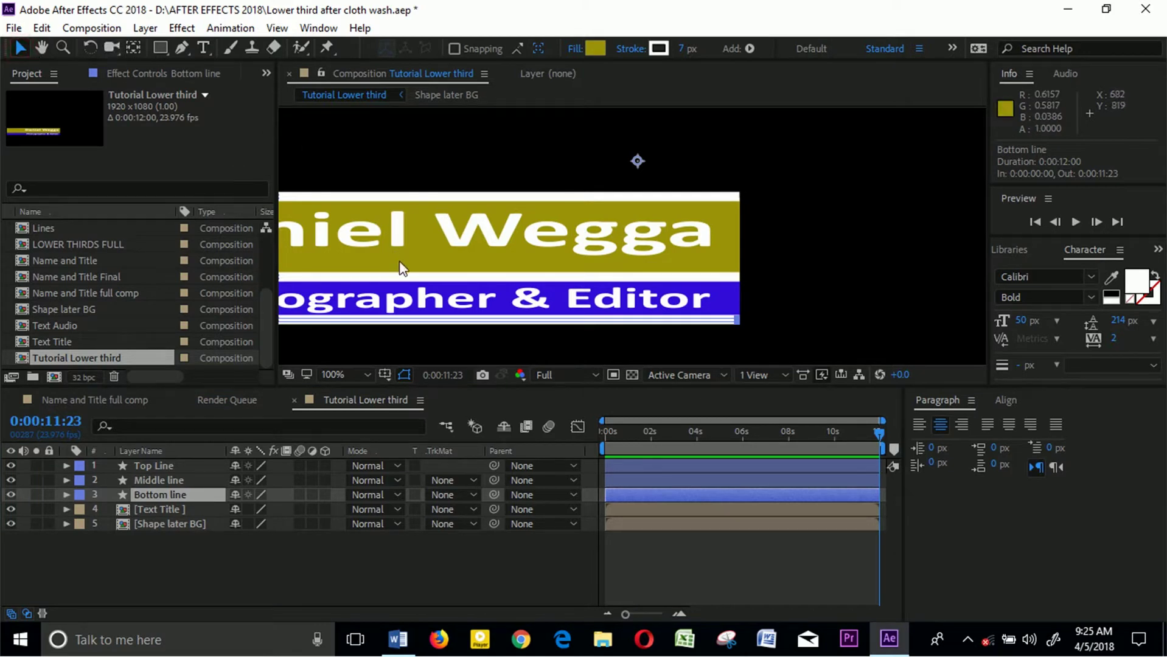
- Thin the Middle line by raising its lower path edge while zoomed in
click(407, 276)
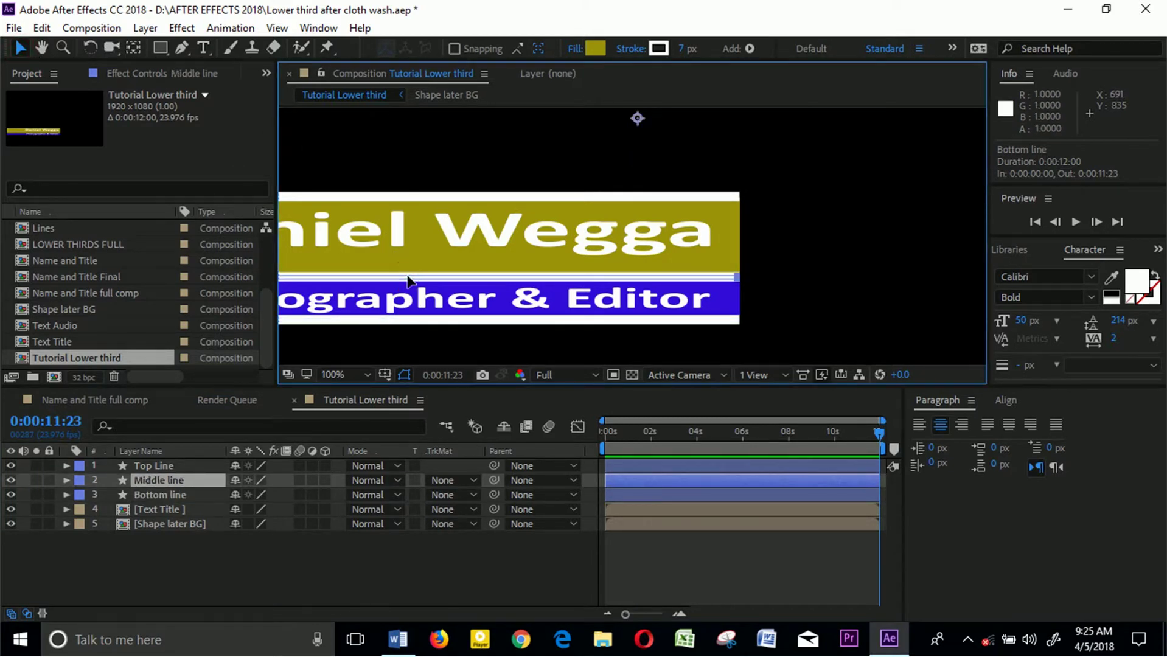
key(period)
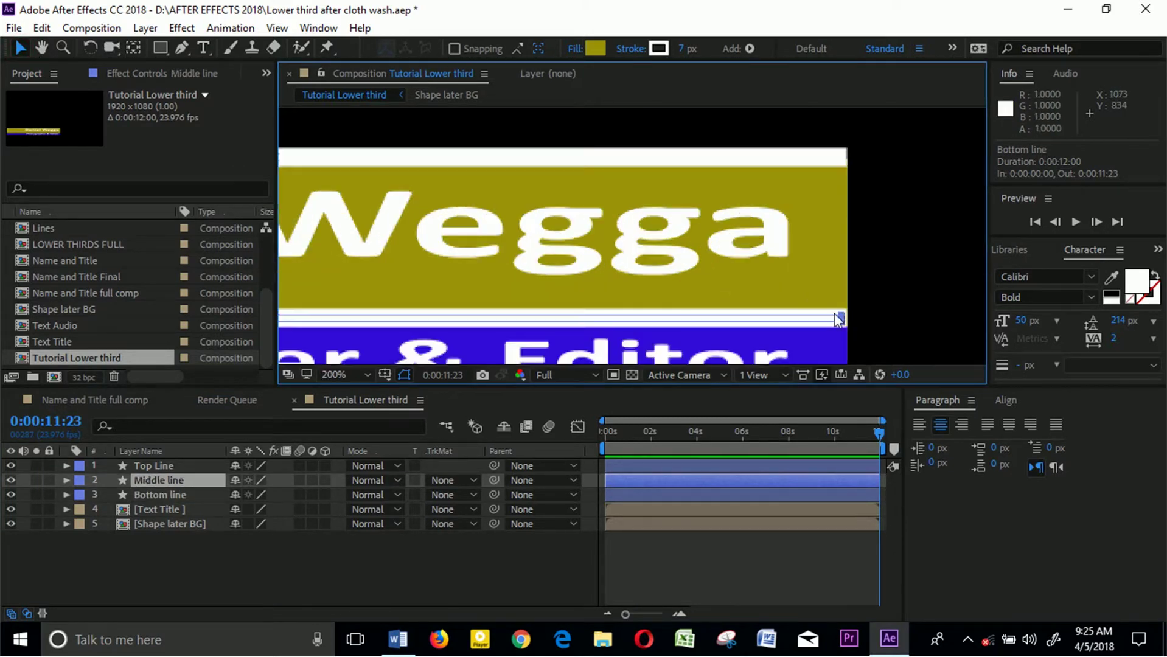
key(period)
key(comma)
scroll(852, 324, up, 3)
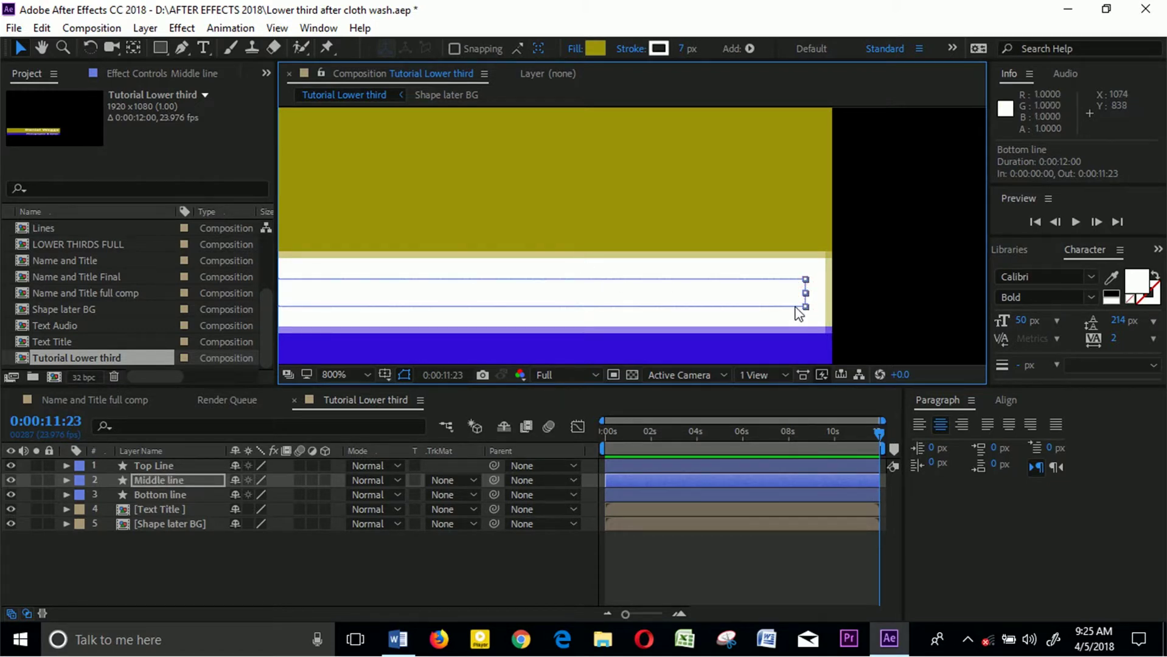
key(comma)
key(period)
key(comma)
key(comma)
key(comma)
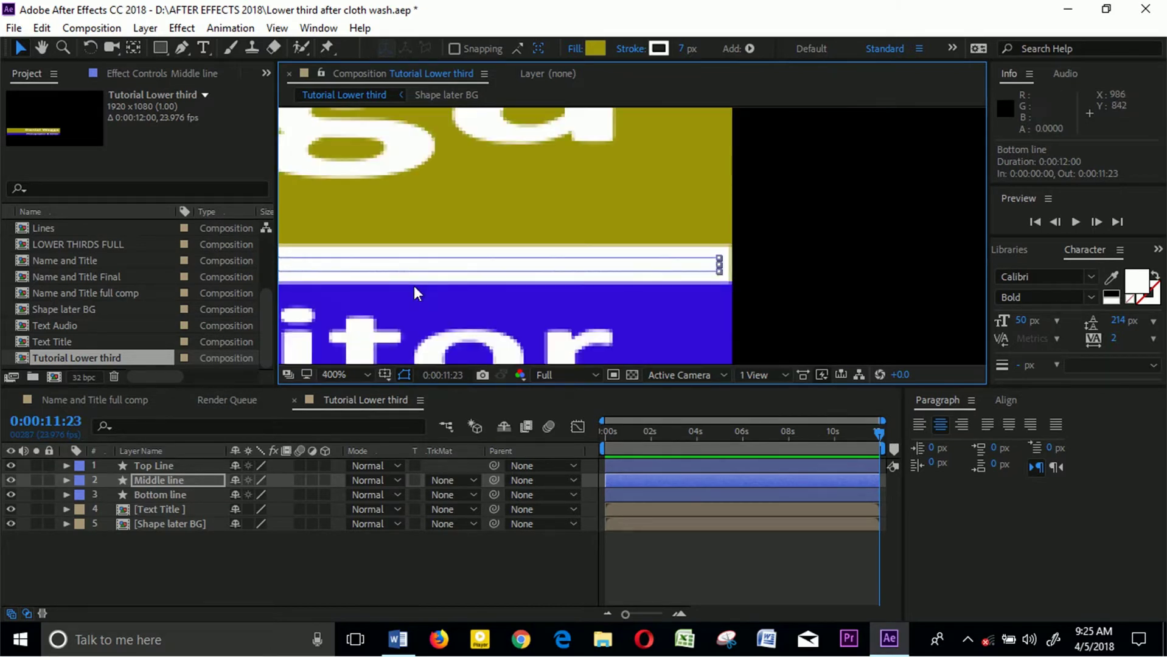
scroll(413, 286, up, 5)
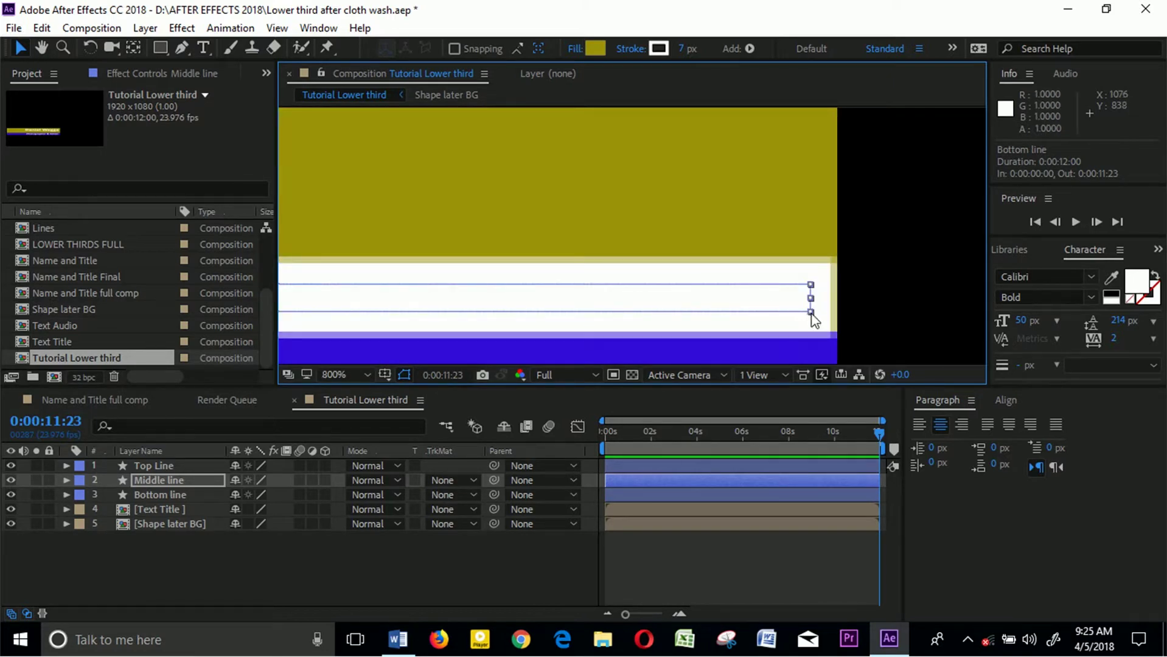
drag(812, 313, 810, 302)
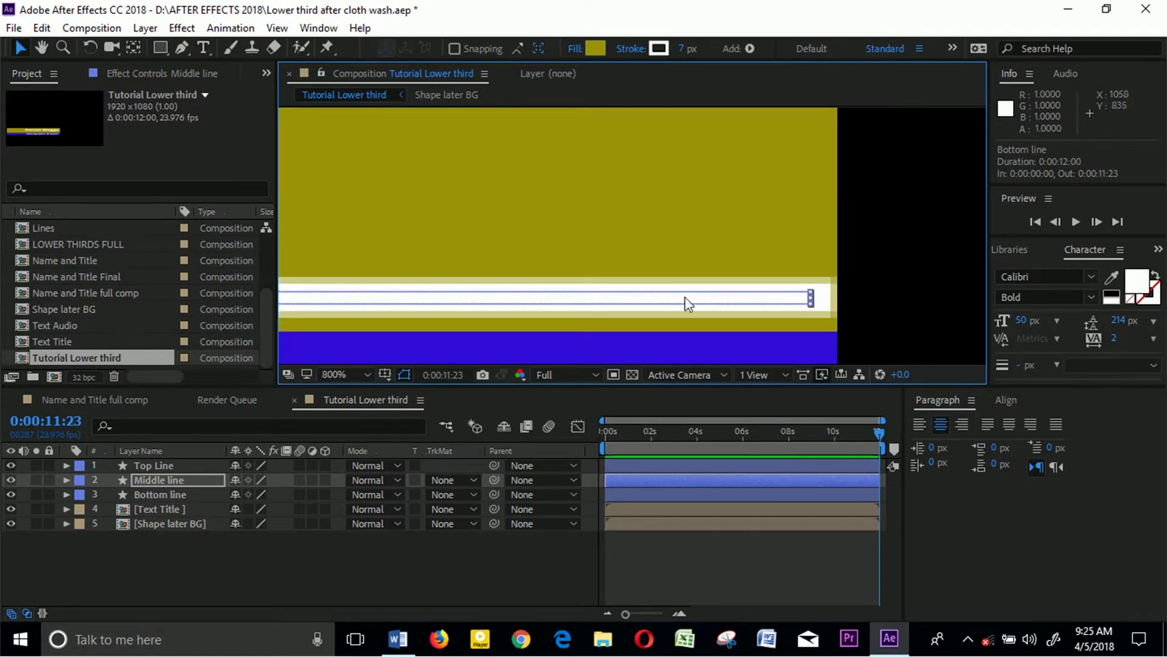
scroll(679, 299, down, 6)
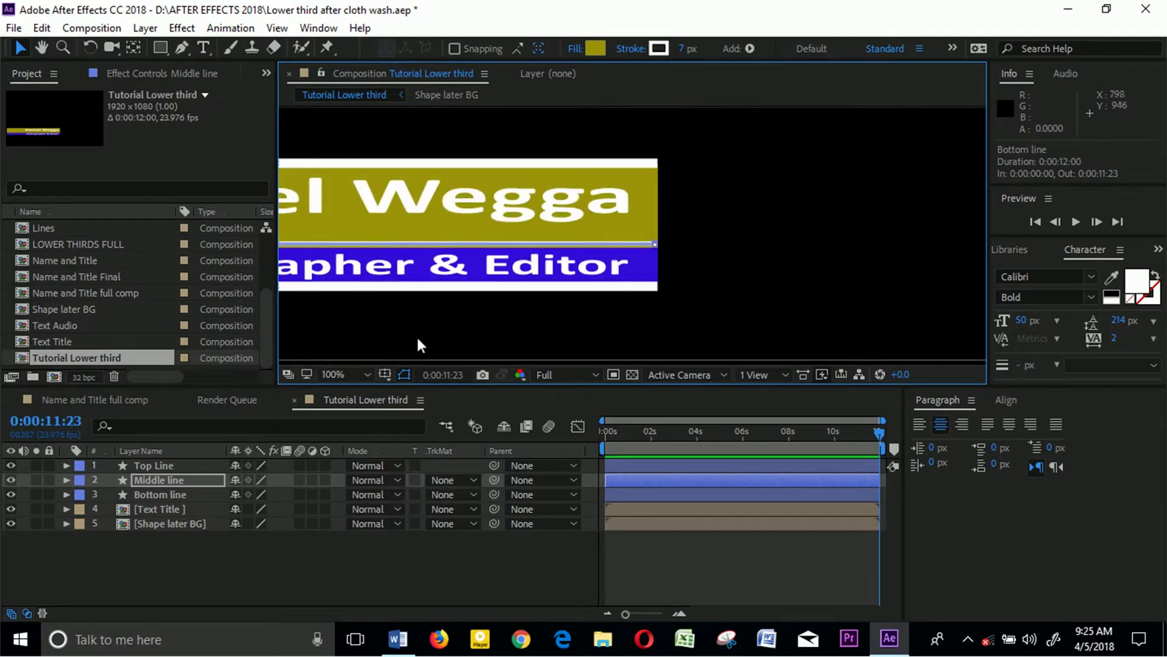
click(417, 339)
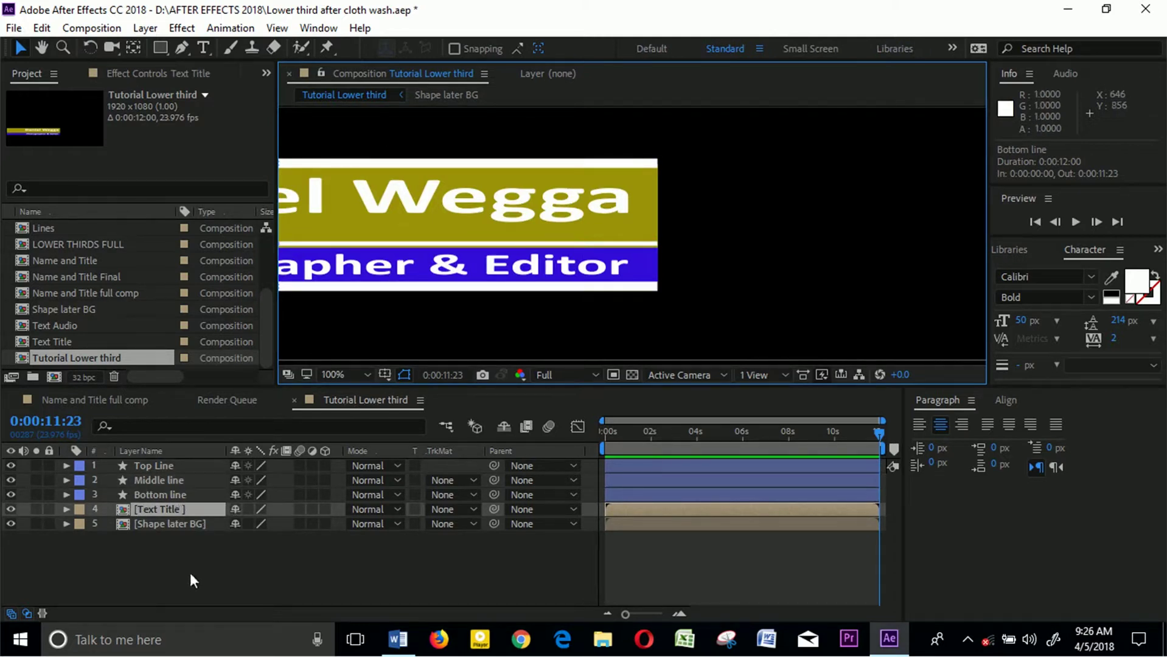
- Save the 'Lower third after cloth wash.aep' project with Ctrl+S
scroll(366, 313, up, 2)
scroll(366, 313, down, 2)
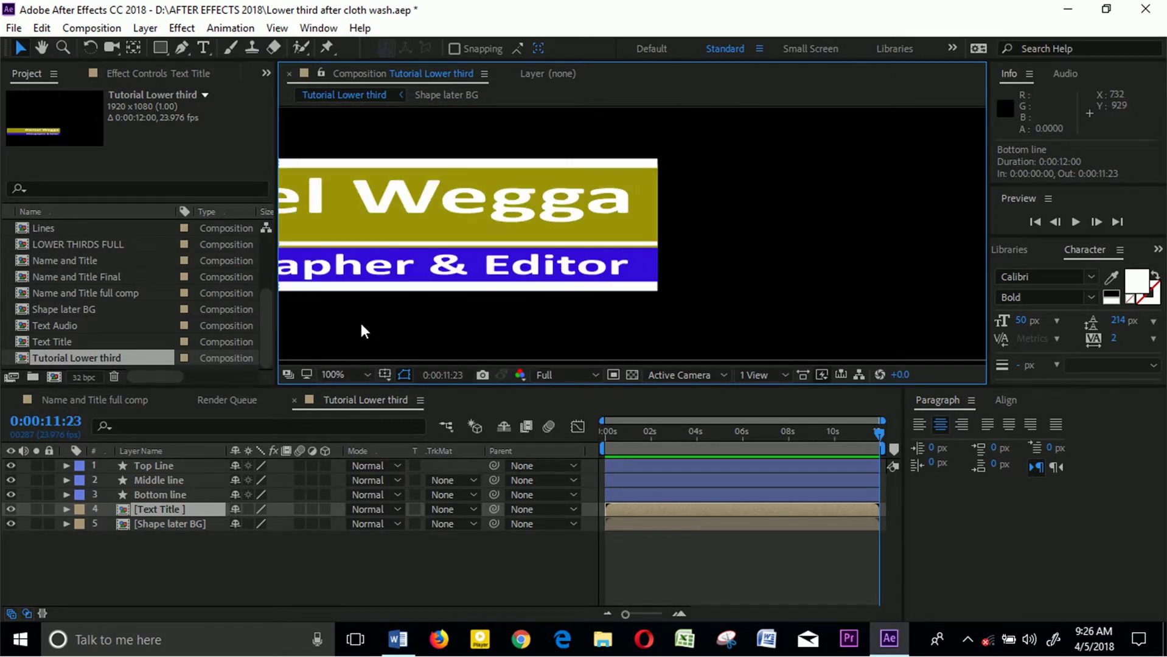
scroll(359, 289, down, 4)
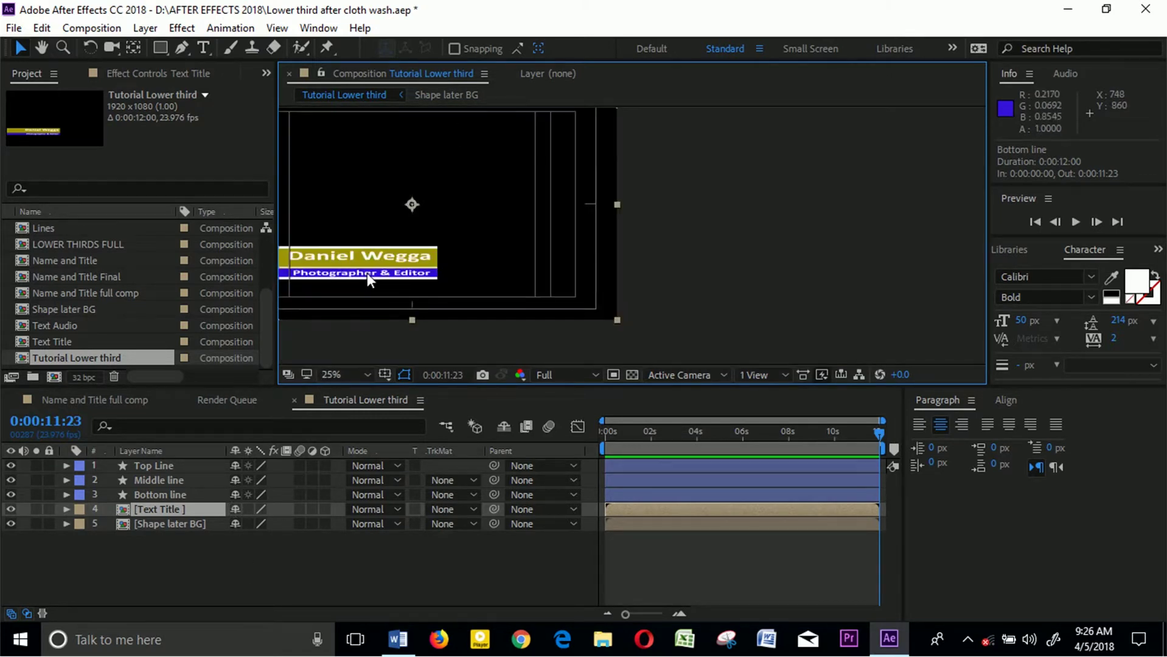
scroll(368, 273, down, 1)
scroll(368, 272, up, 2)
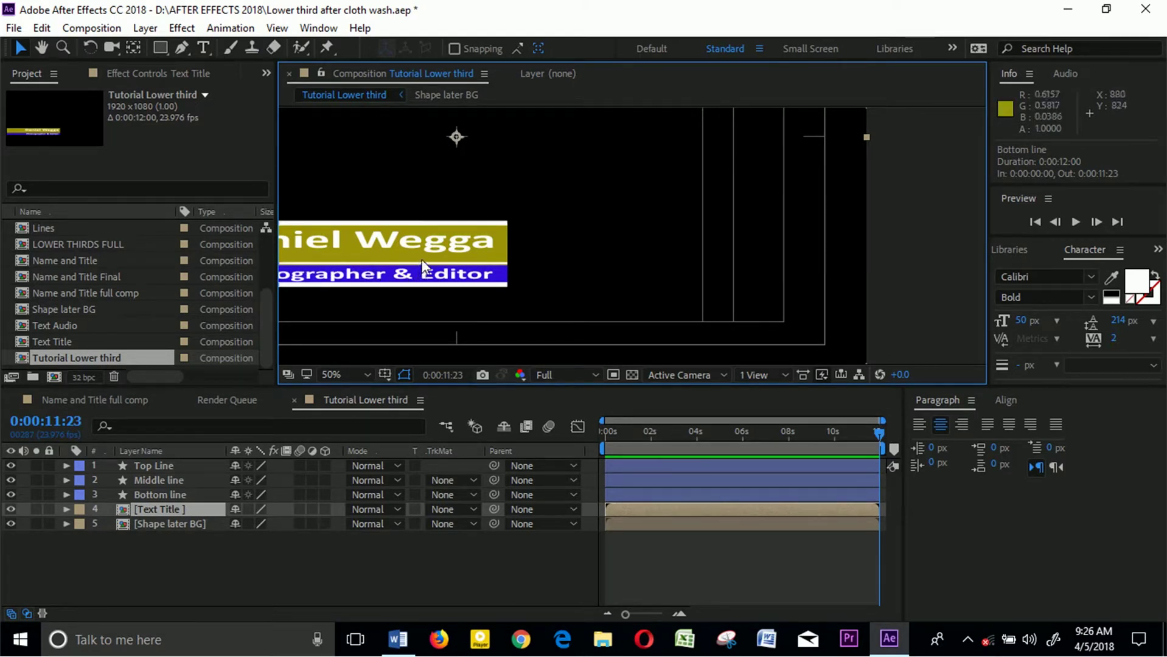
key(ctrl+s)
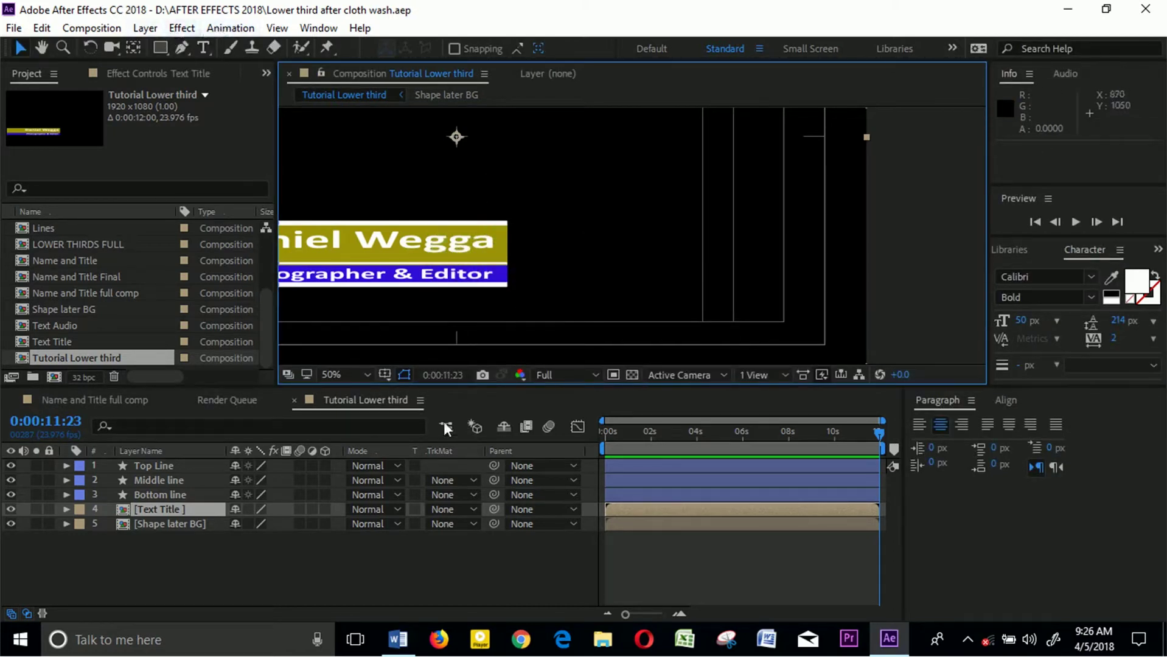
click(204, 579)
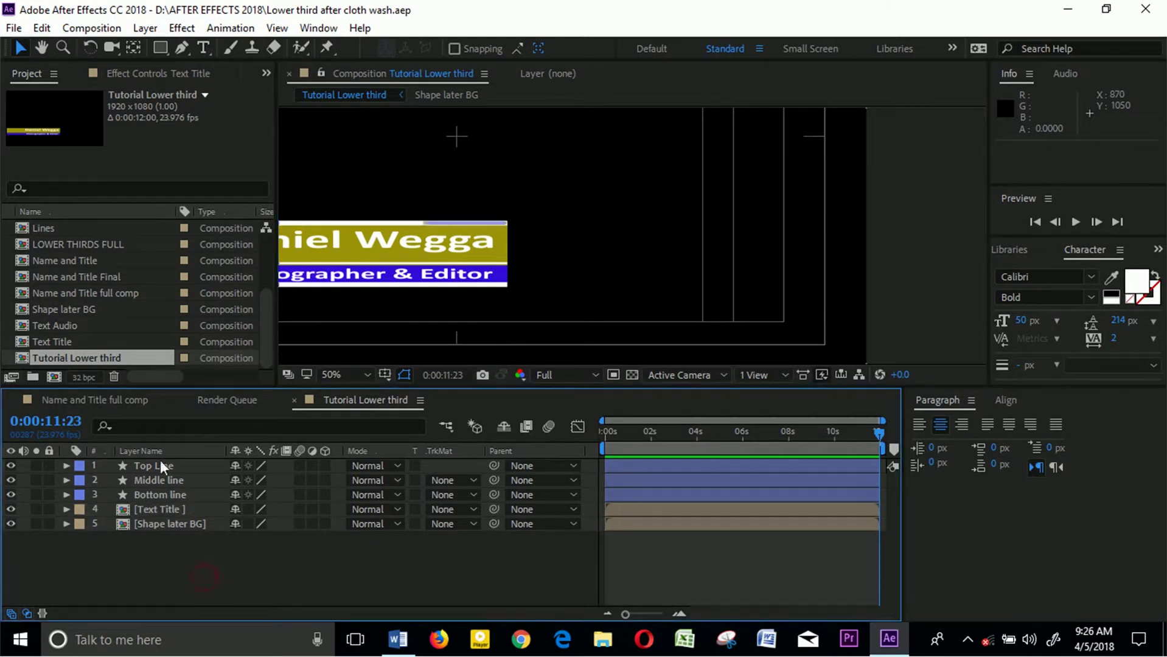
- Draw a narrow upright rectangle at the lower third's right end and choose a white fill
click(163, 49)
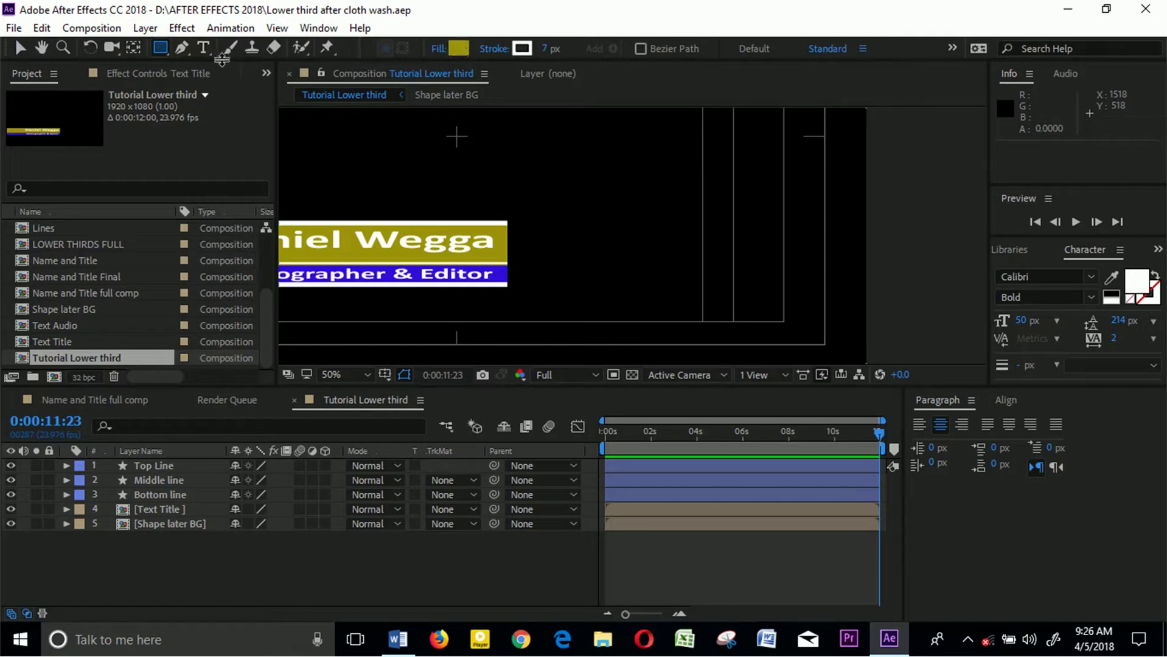
click(171, 560)
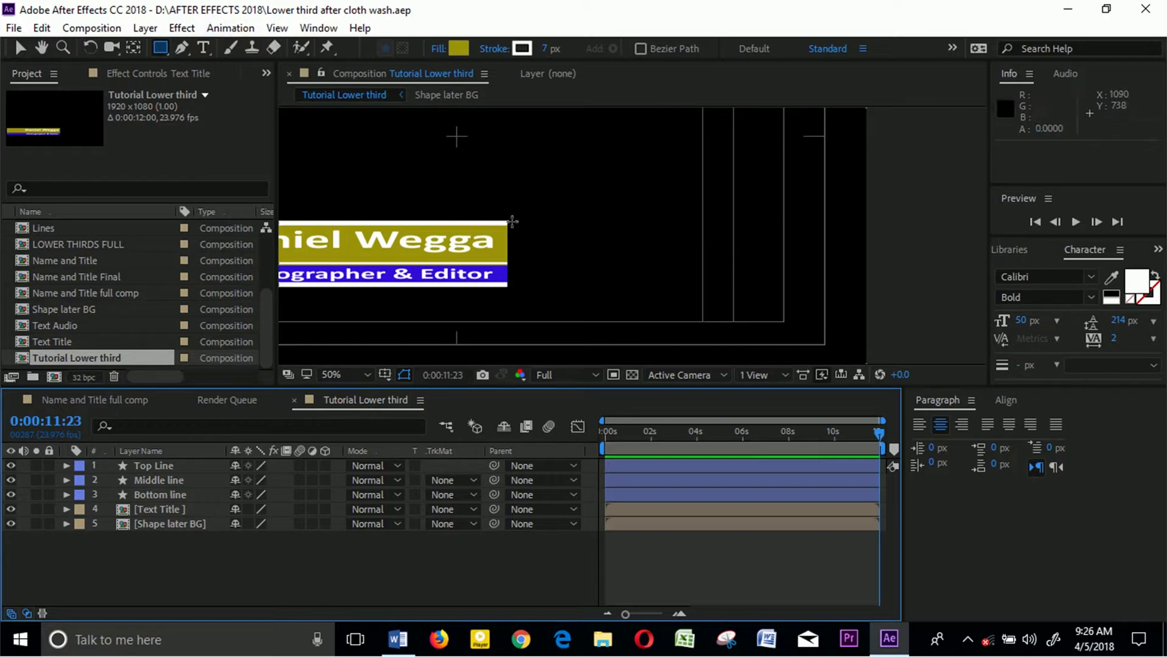
drag(511, 222, 525, 286)
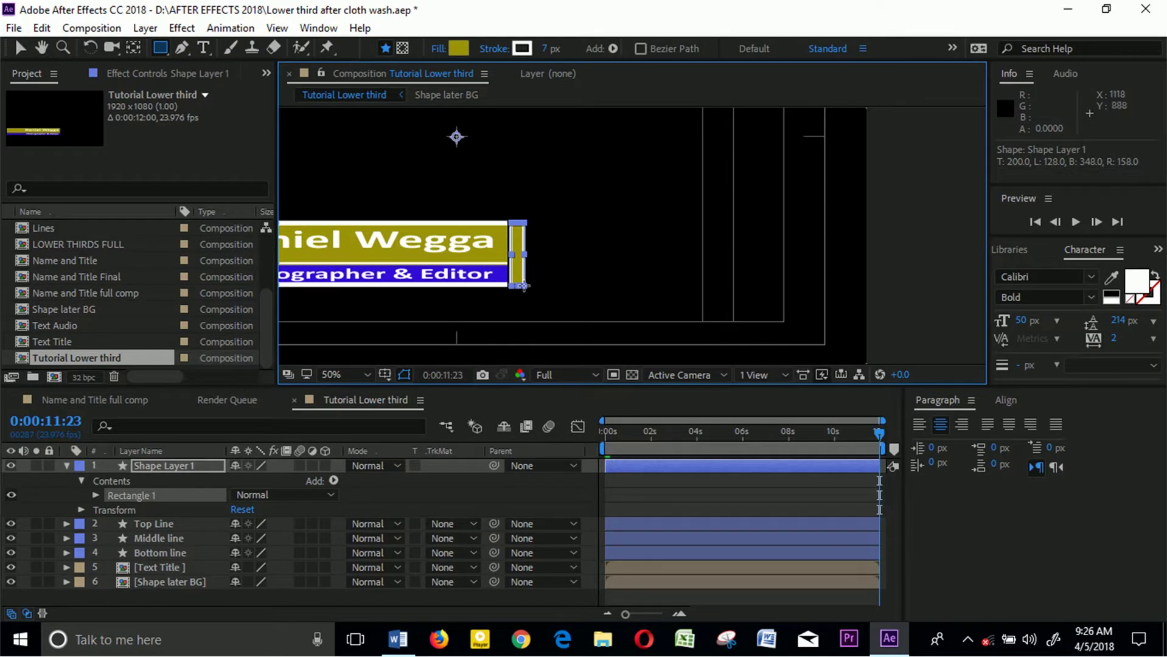
click(243, 591)
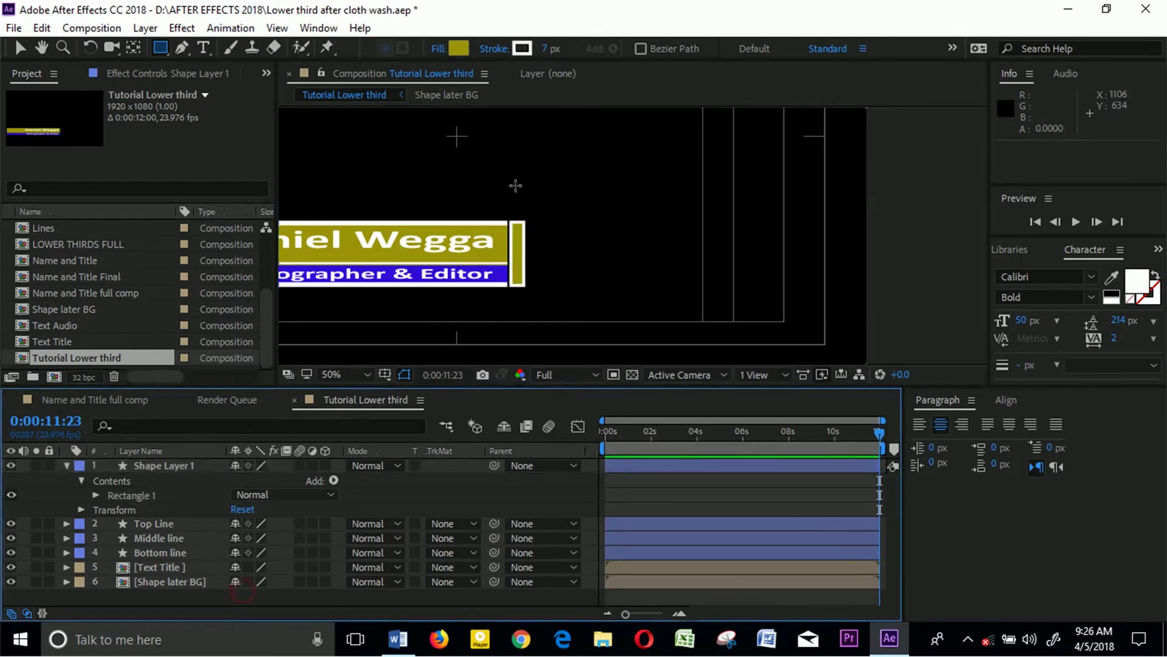
click(457, 50)
click(400, 311)
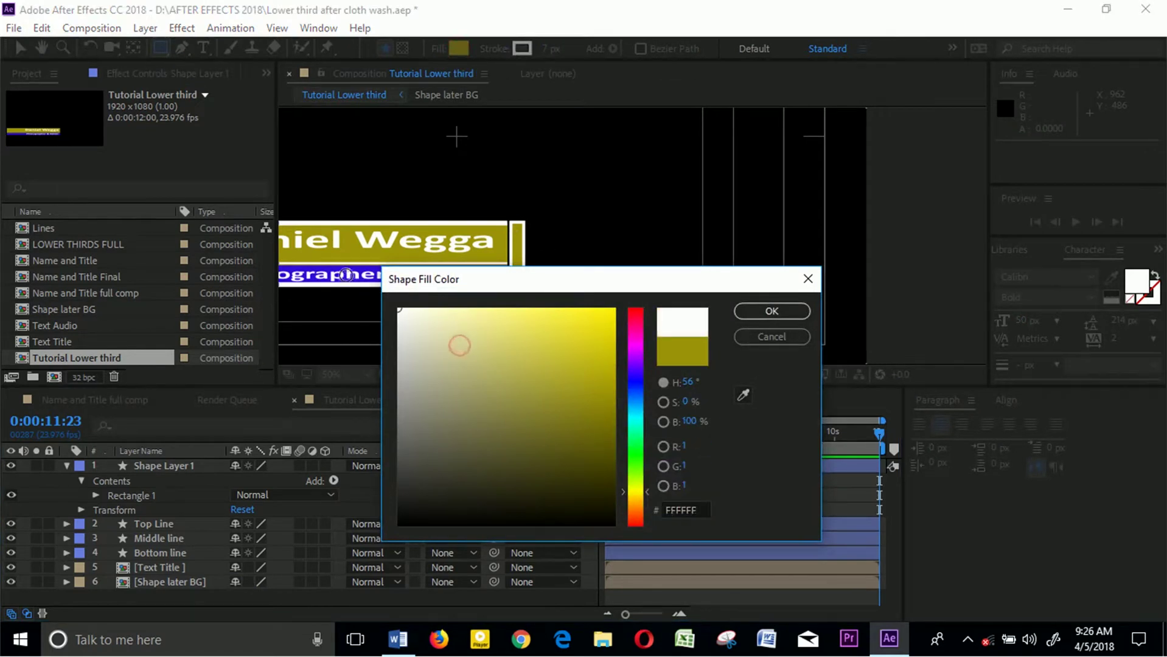
- Set Shape Layer 1's rectangle fill to white, hex FFFFFF
click(770, 312)
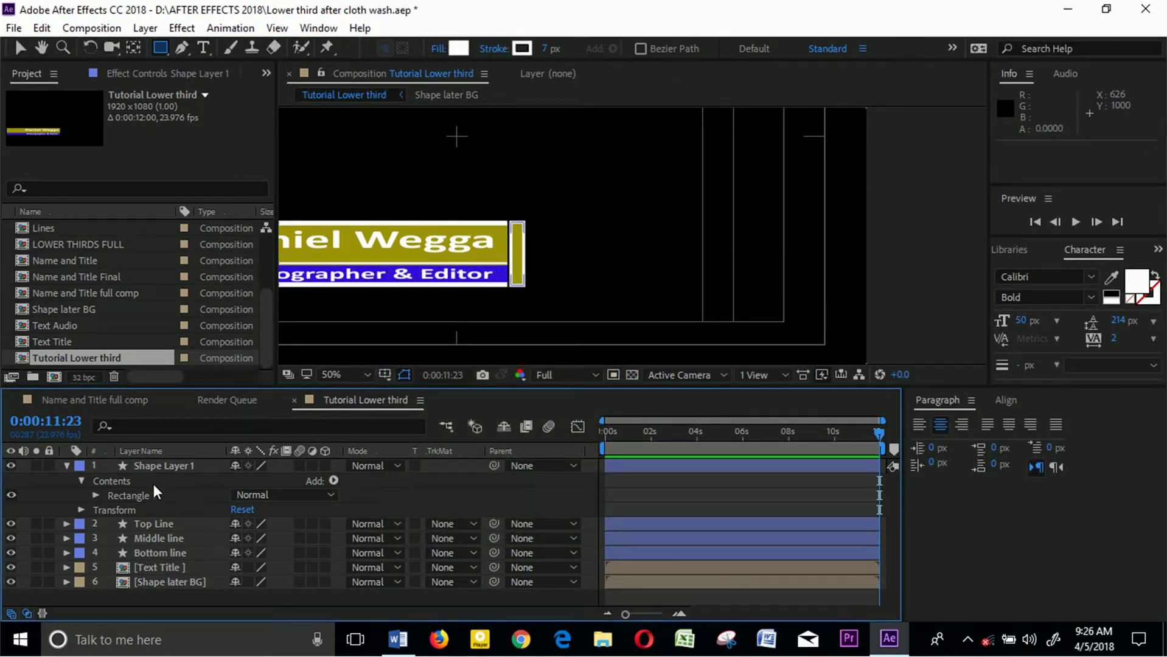
click(164, 463)
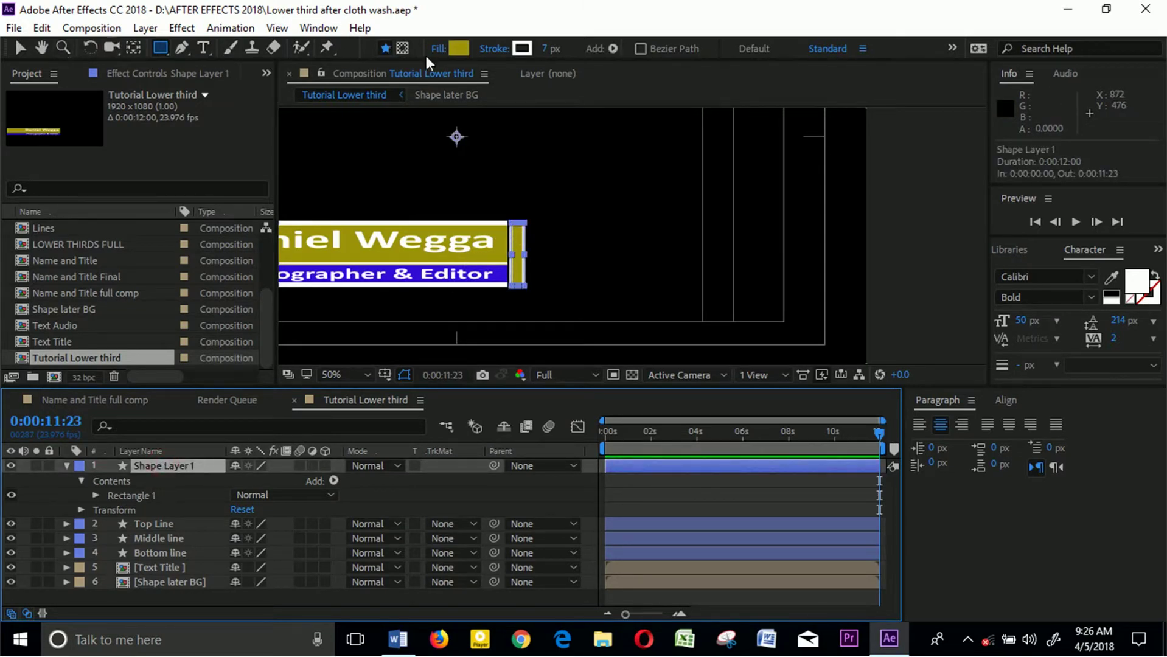
click(453, 44)
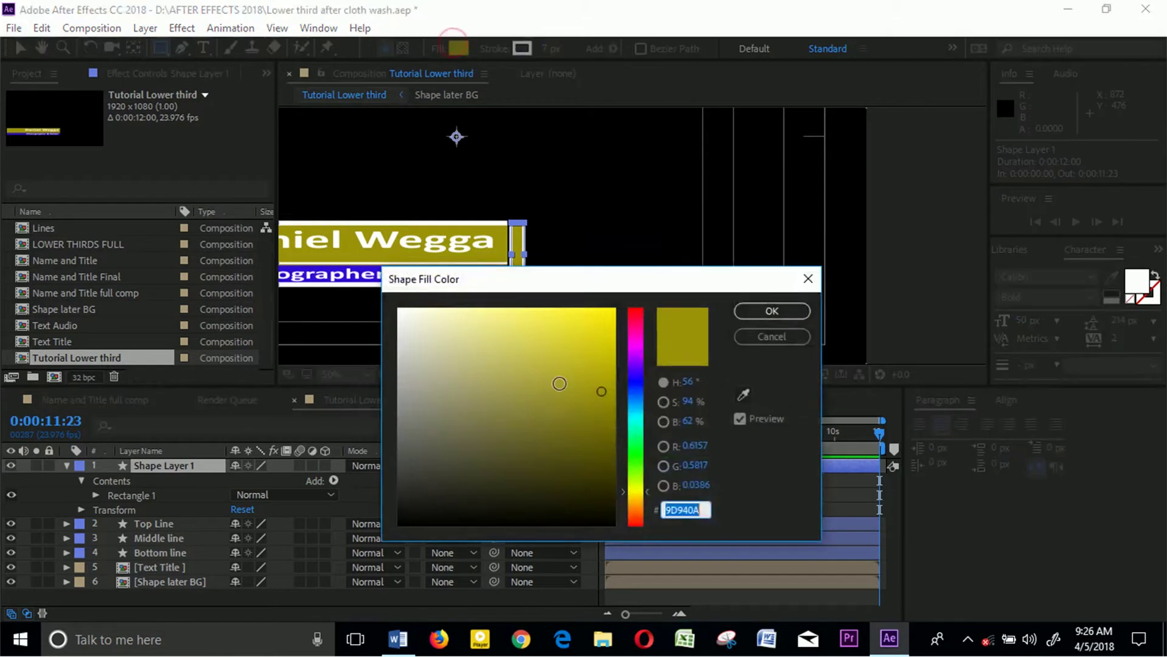
text(FFFFFF)
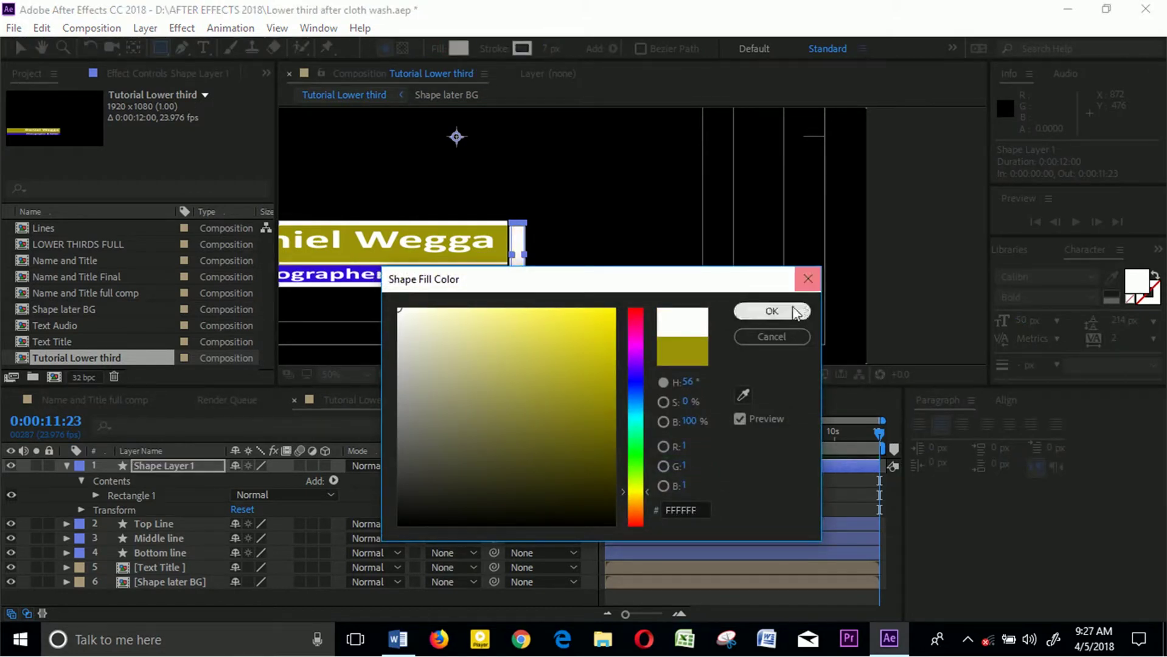
click(772, 312)
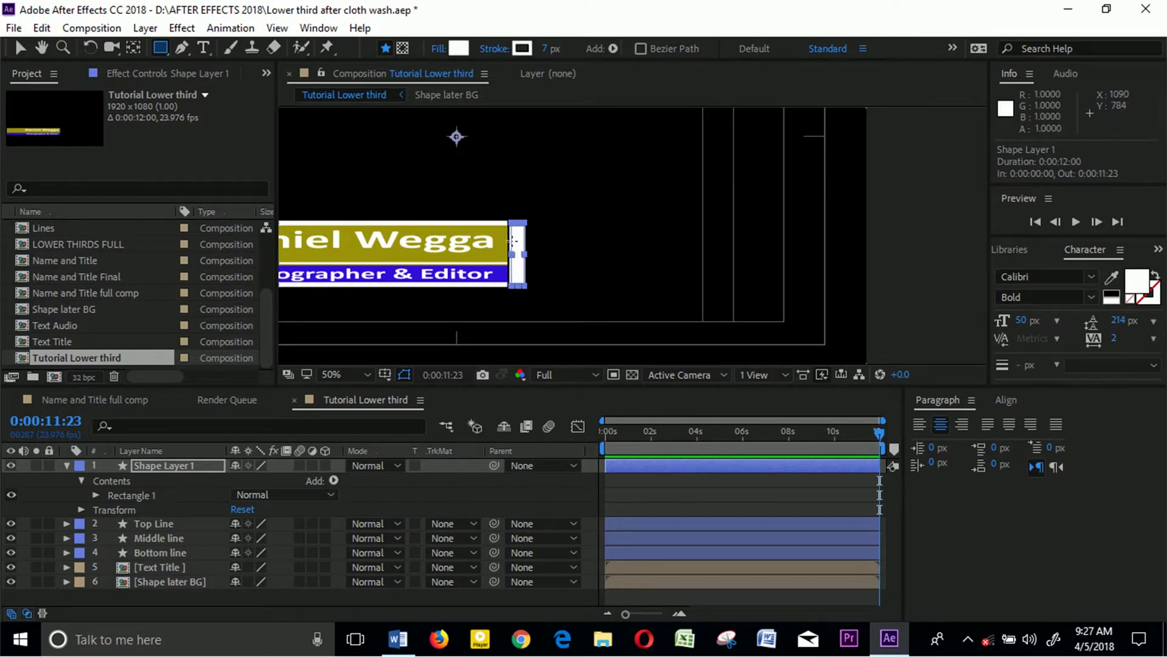
scroll(511, 246, up, 2)
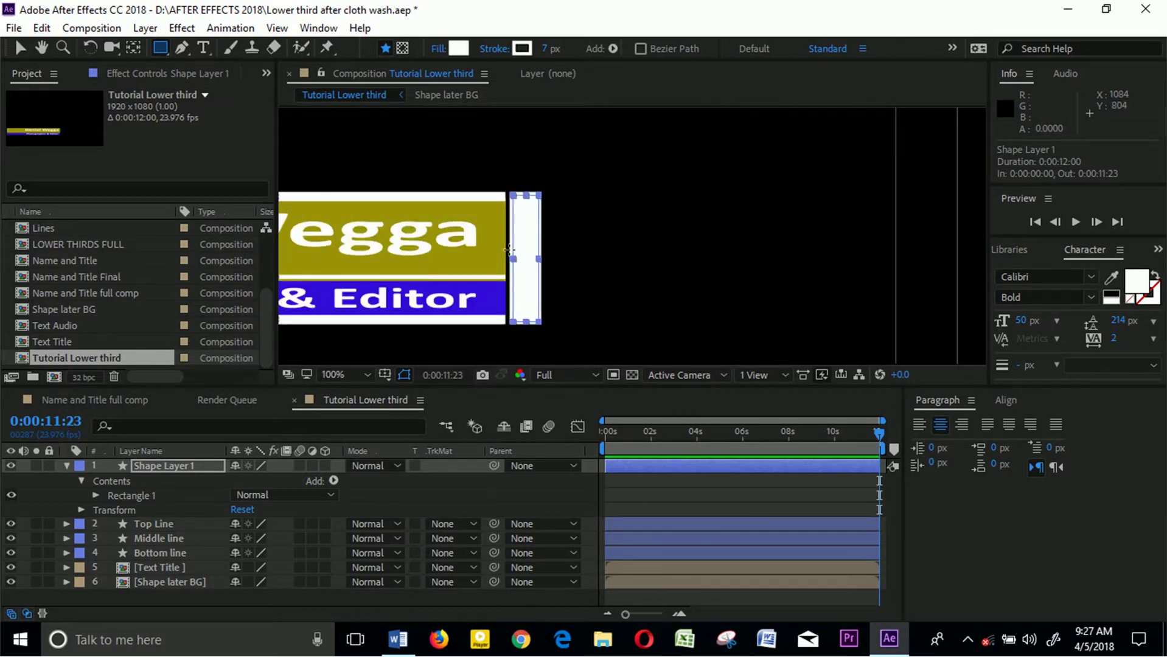
scroll(510, 248, up, 1)
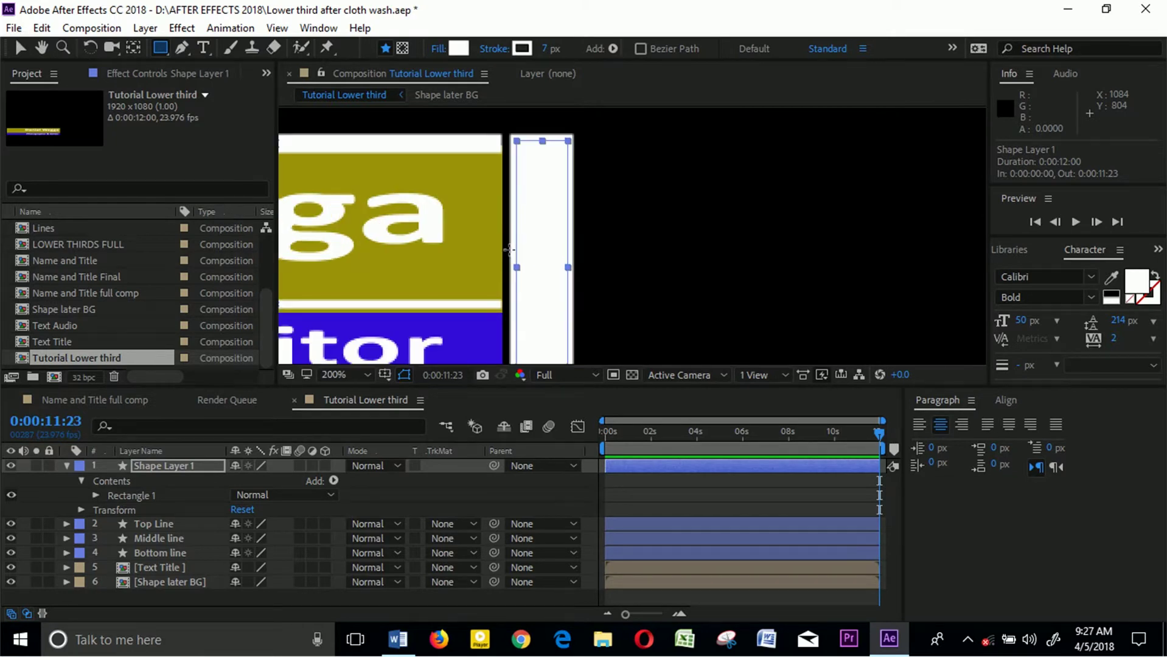
click(19, 48)
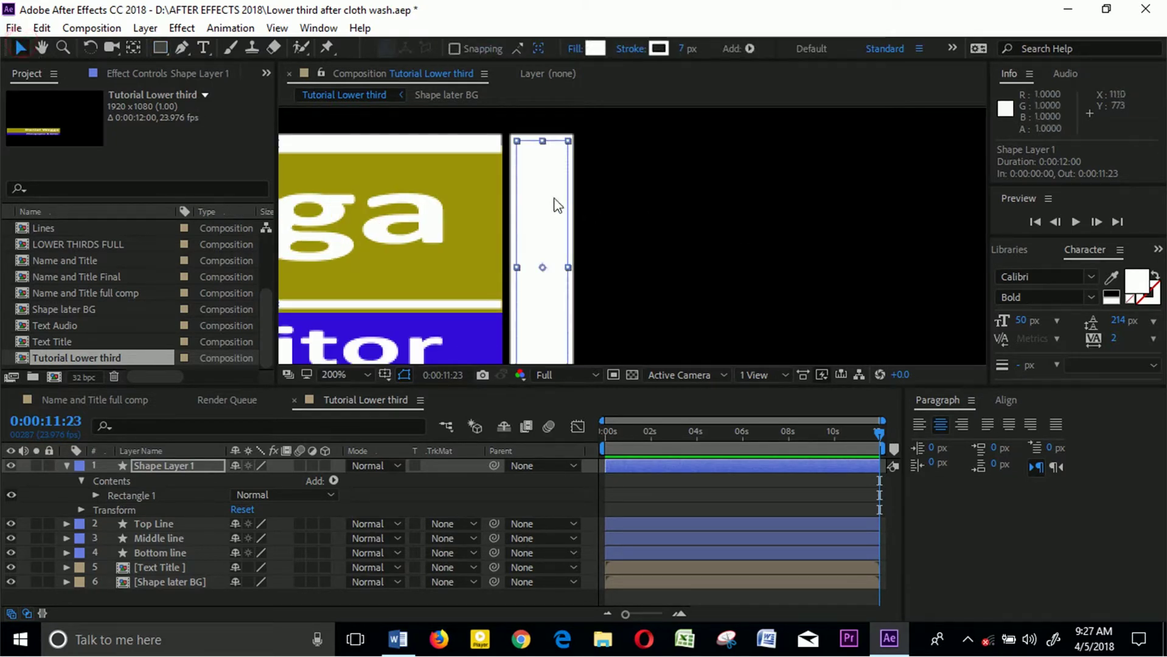
- Shift the white upright bar left against the lower third's right end
drag(551, 195, 537, 198)
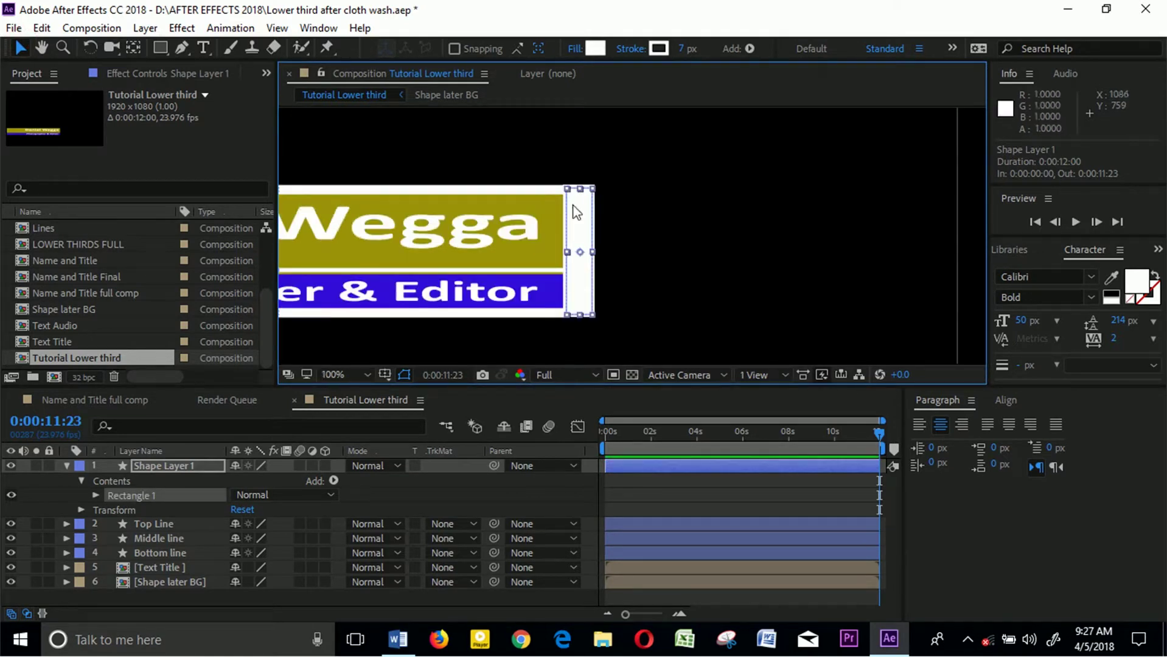
drag(571, 207, 557, 207)
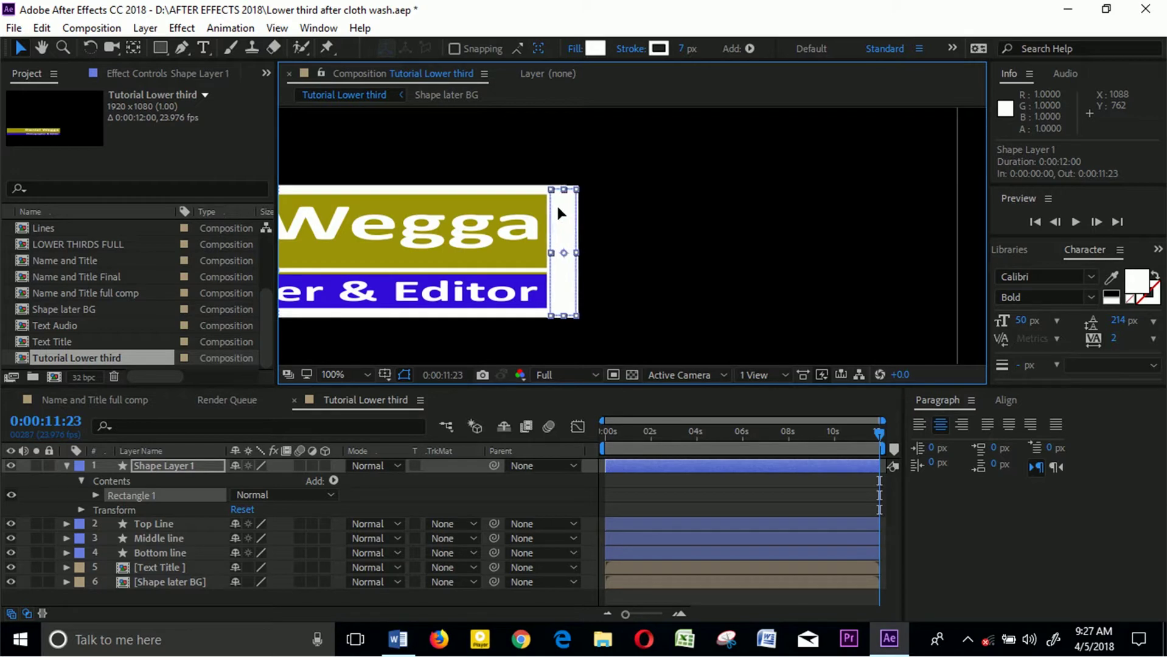
click(294, 604)
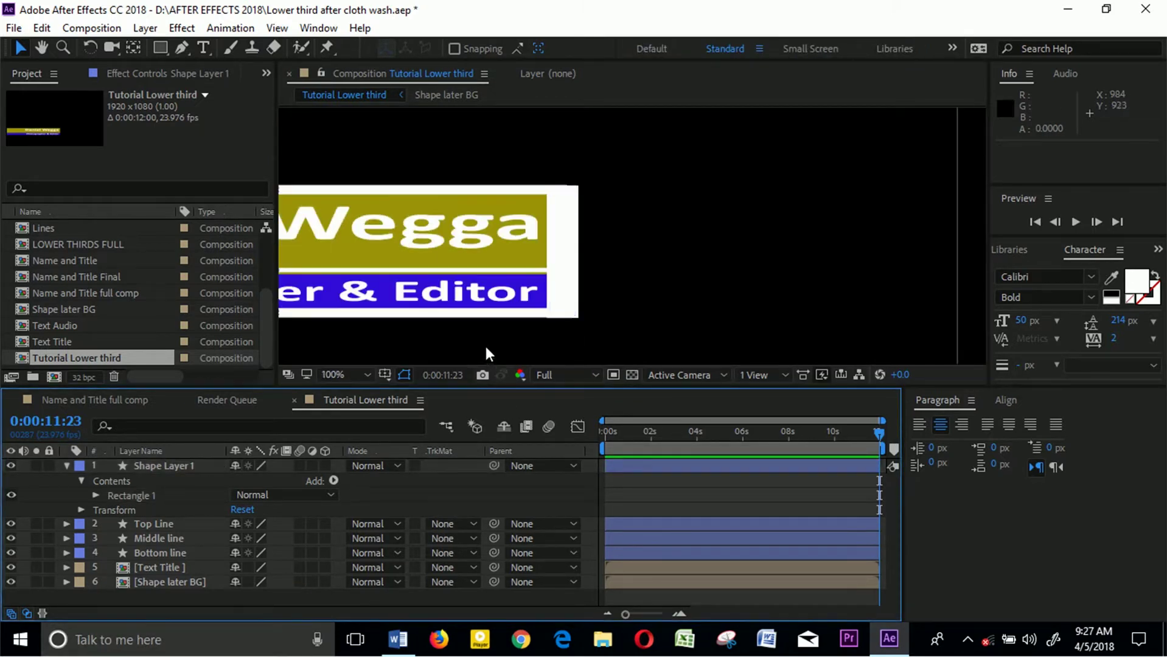
scroll(550, 330, up, 2)
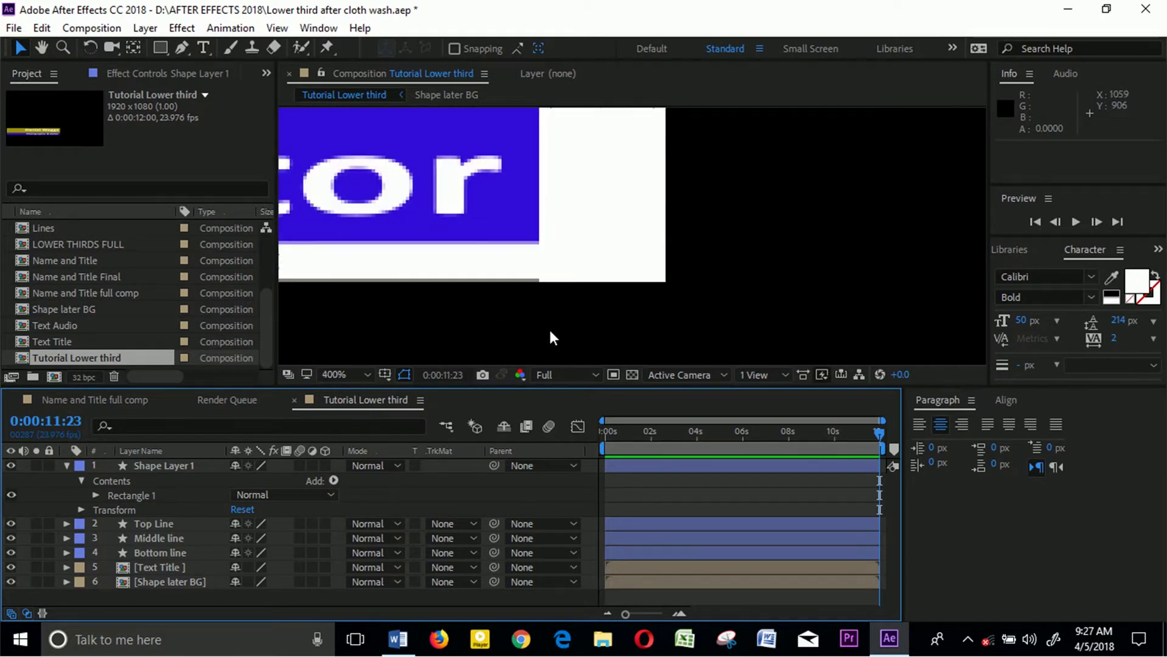
- Adjust the rectangle's bottom-middle point to line its bottom up with the bars
click(599, 257)
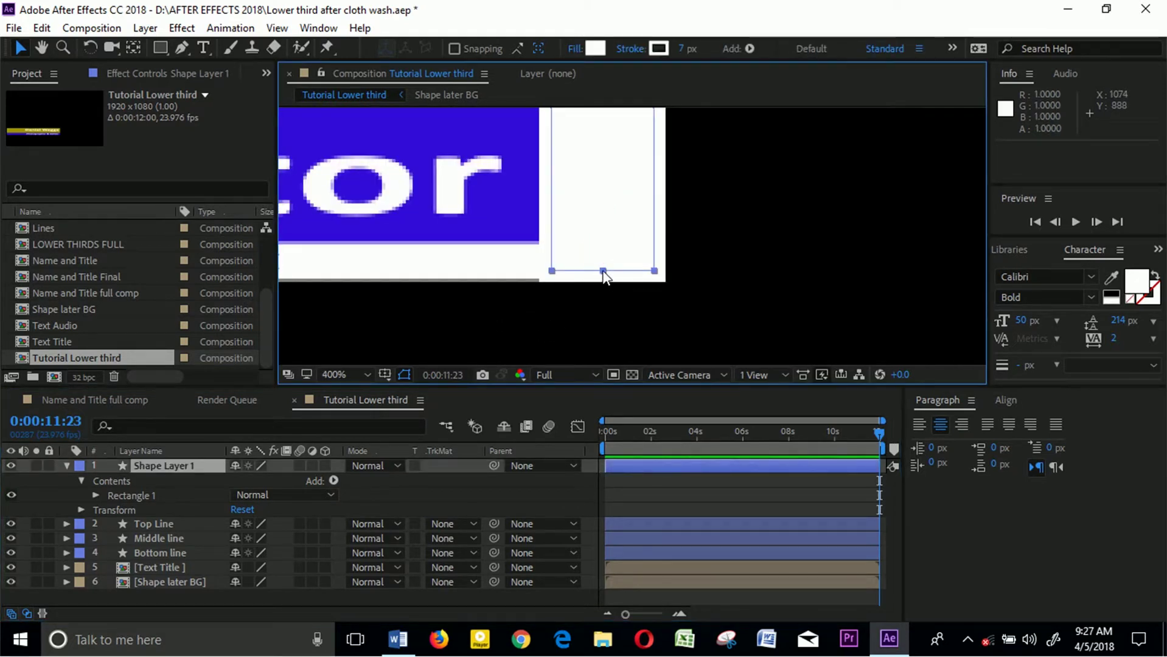
double_click(602, 272)
drag(603, 272, 601, 268)
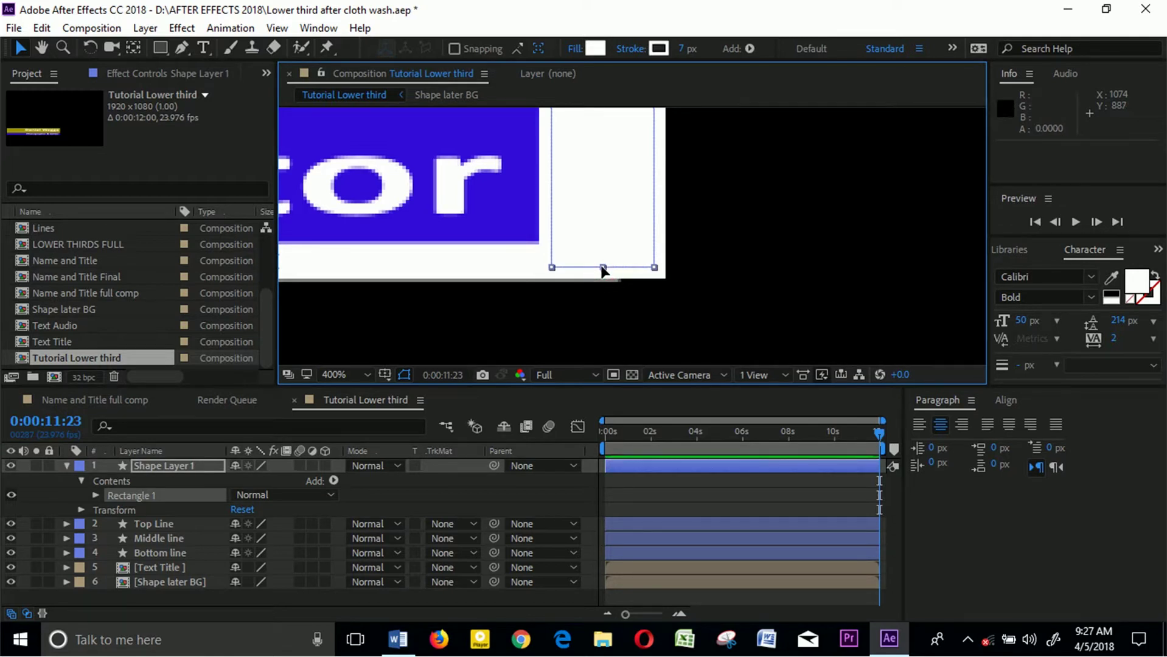
click(565, 336)
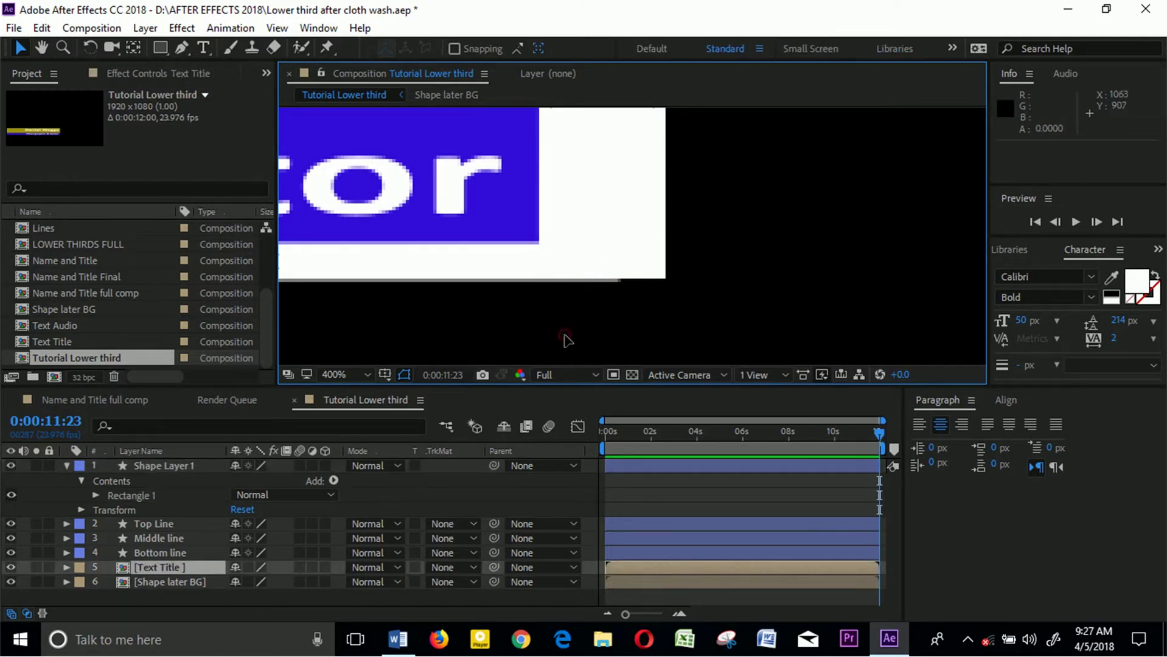
click(610, 219)
click(157, 466)
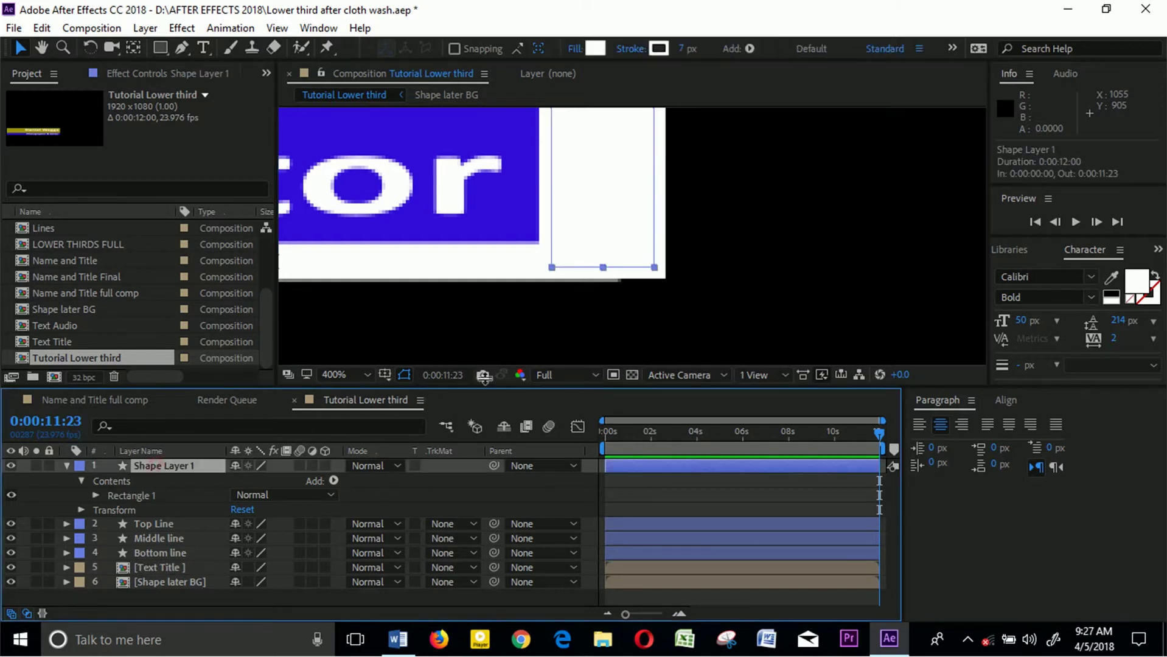
click(603, 268)
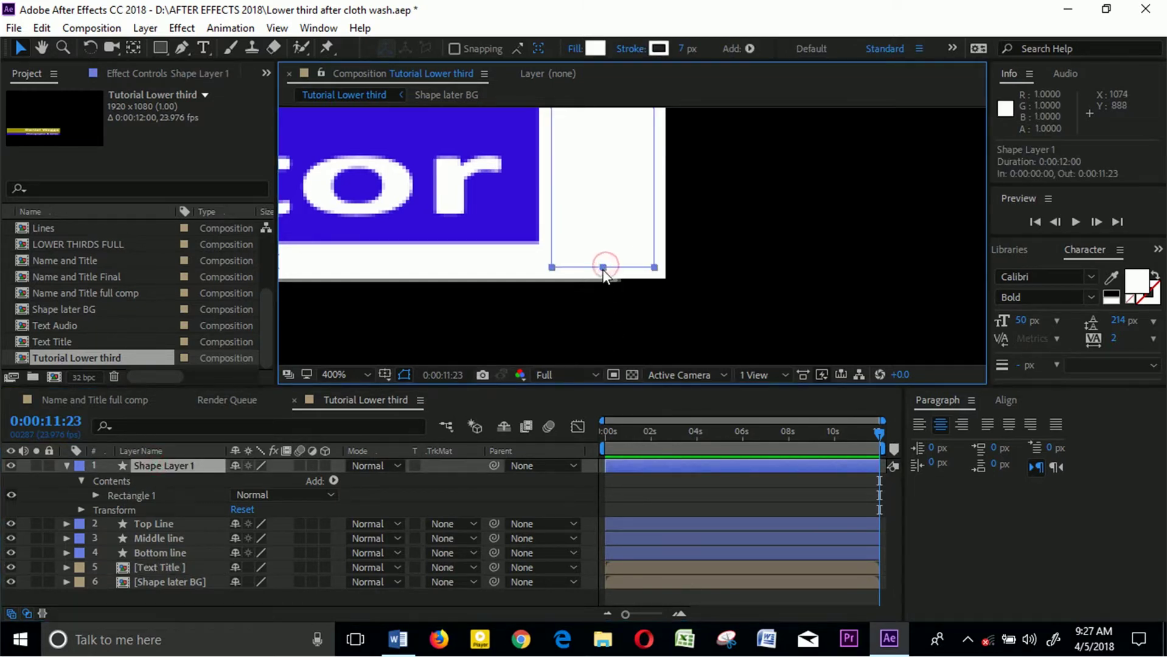
click(603, 268)
drag(602, 271, 602, 274)
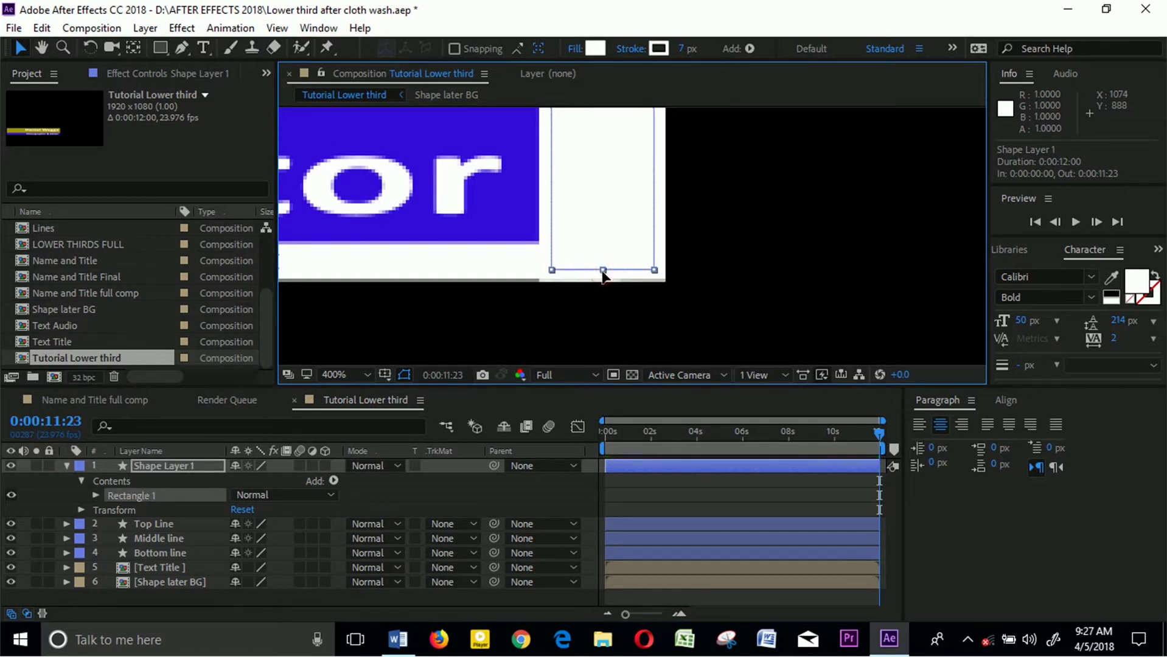
drag(603, 273, 602, 272)
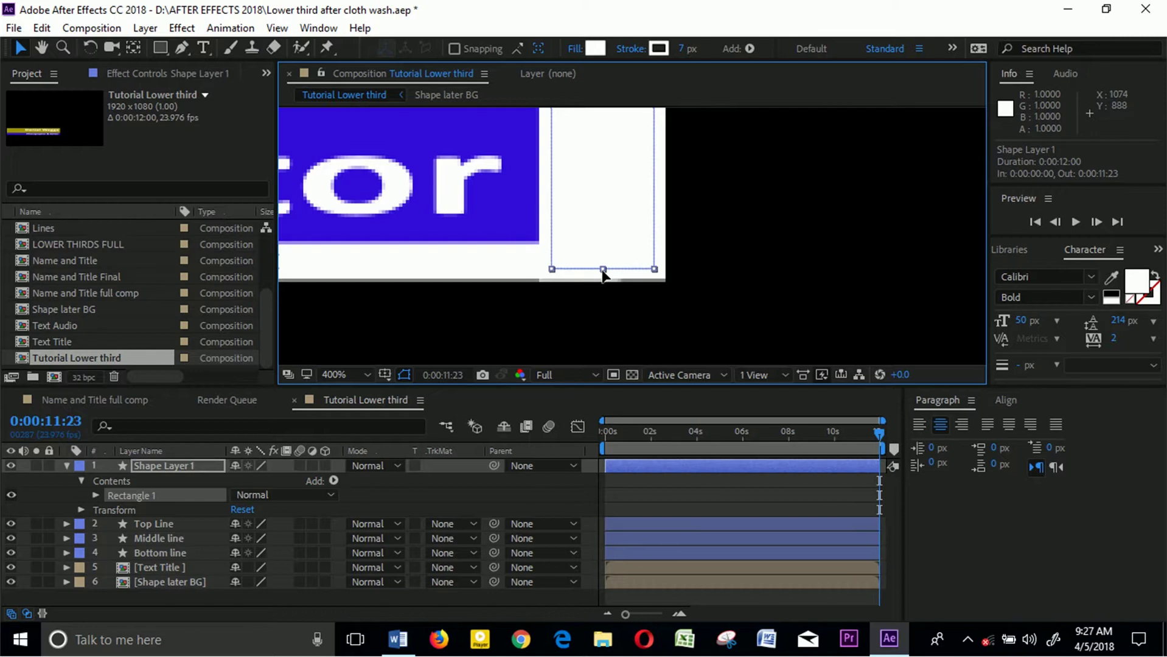
click(571, 302)
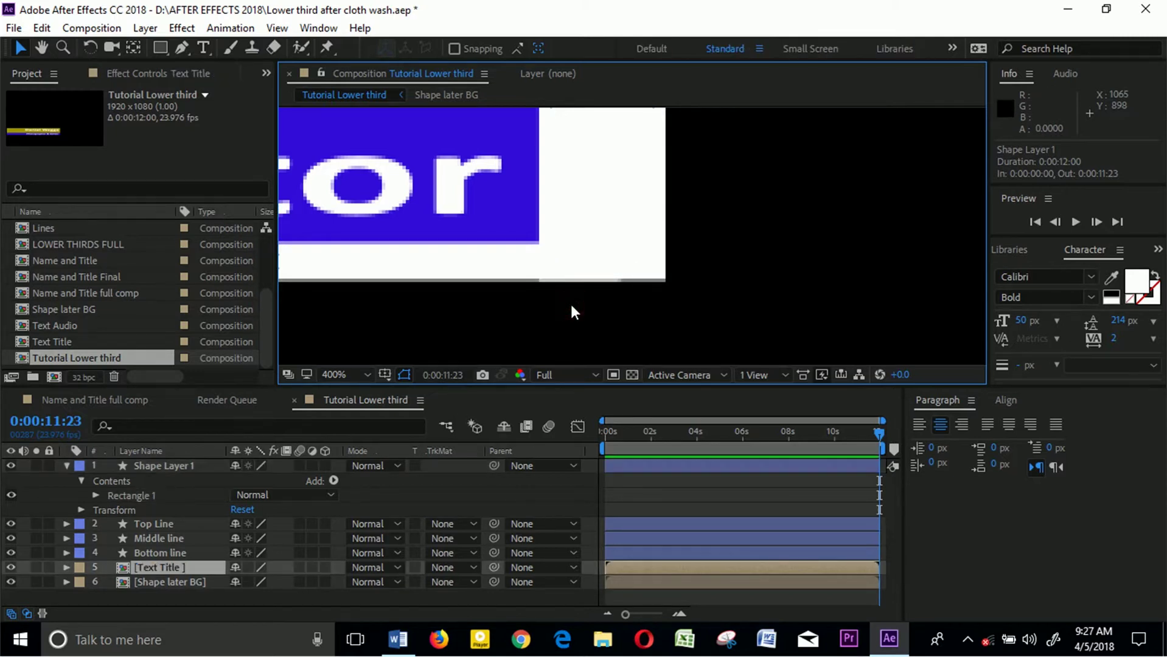
- Extend the bar's bottom edge lower and its top edge higher to span the full lower third
scroll(571, 302, down, 6)
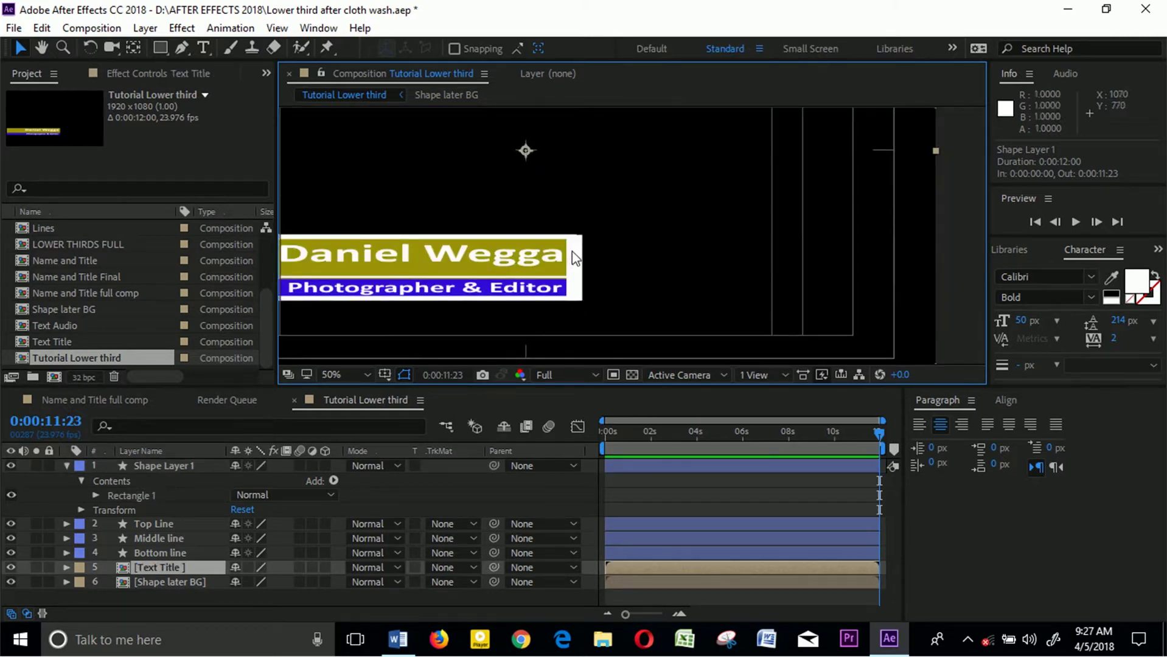
scroll(565, 200, up, 1)
scroll(581, 219, down, 1)
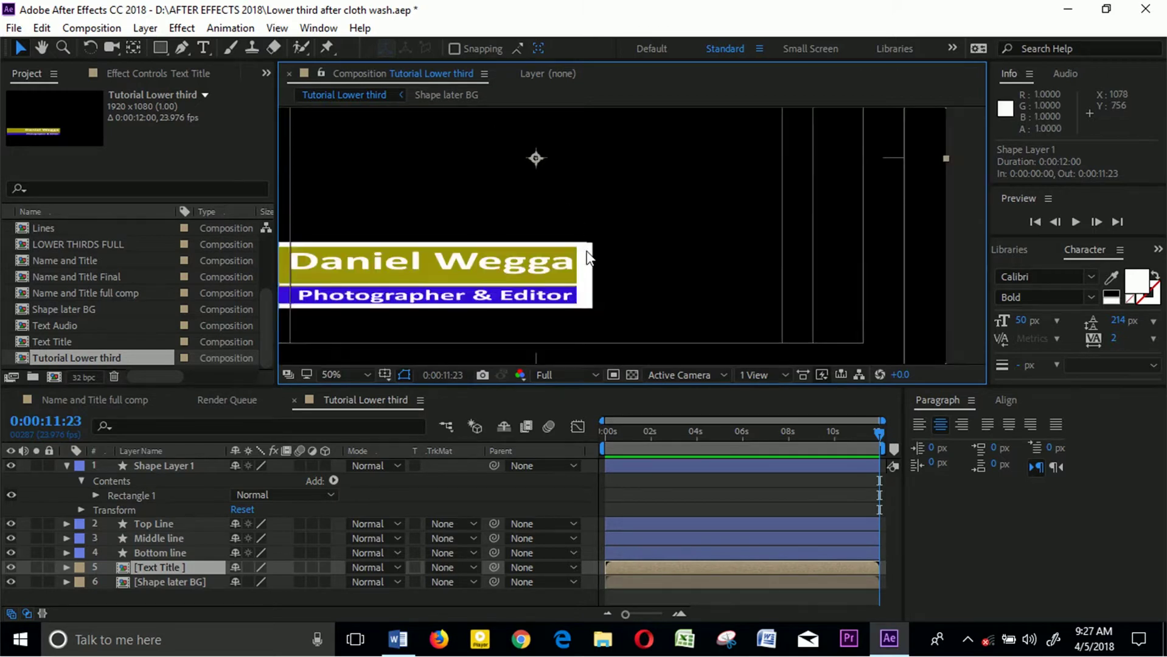
scroll(587, 259, up, 3)
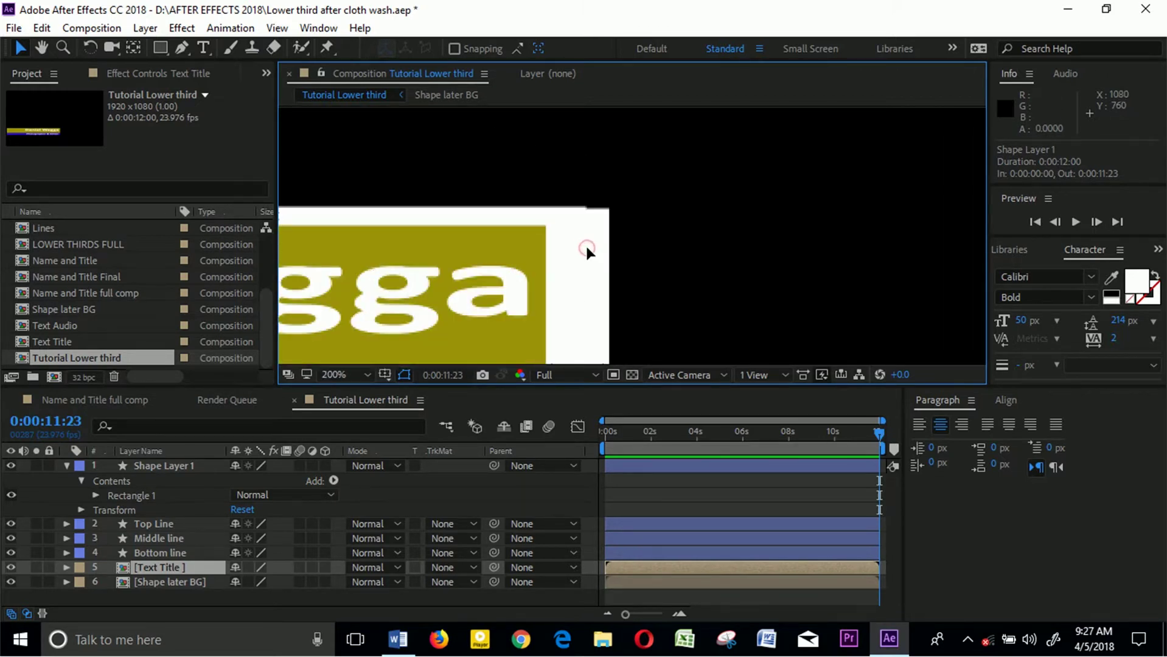
scroll(587, 253, down, 2)
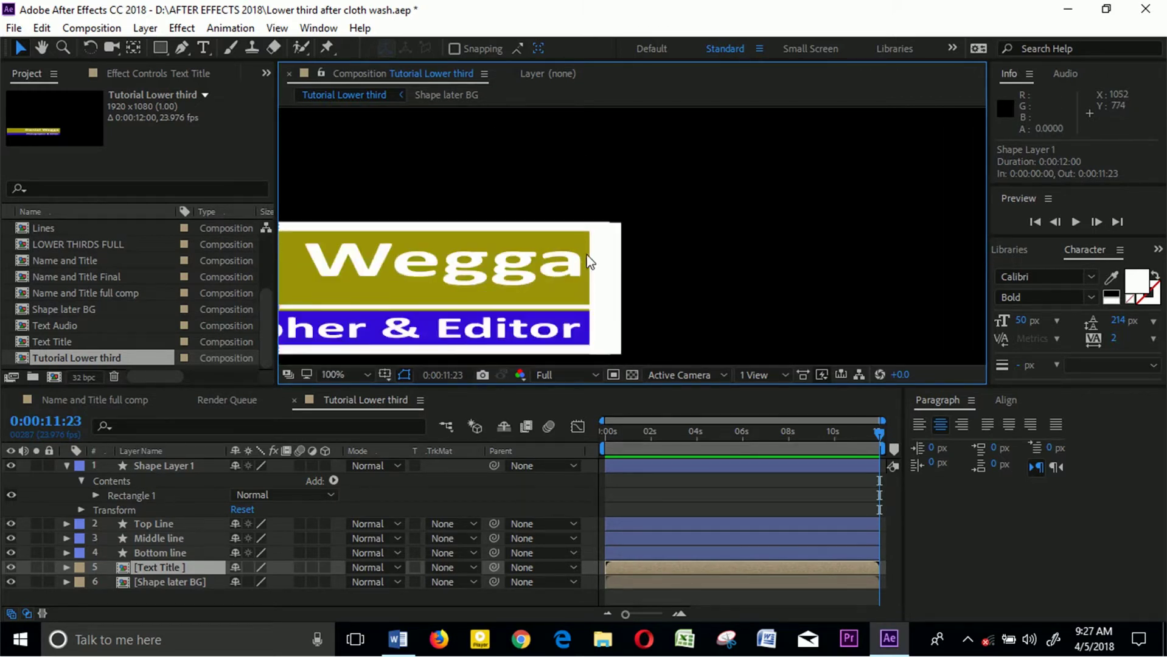
click(161, 469)
scroll(610, 348, up, 2)
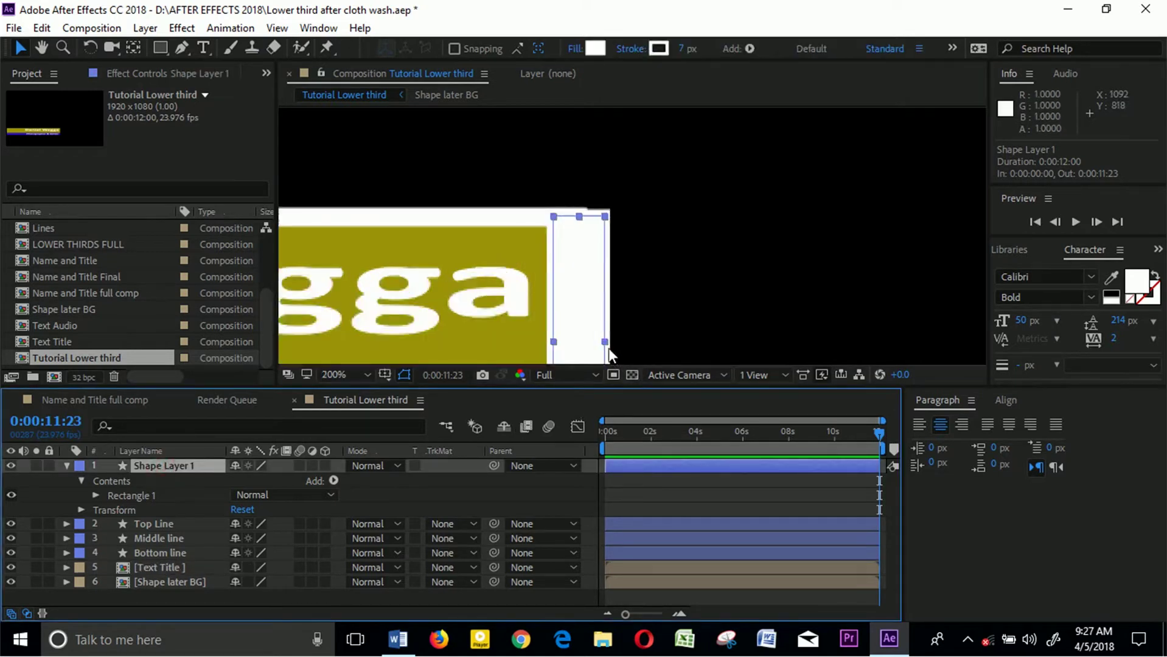
scroll(608, 348, down, 2)
scroll(607, 334, up, 2)
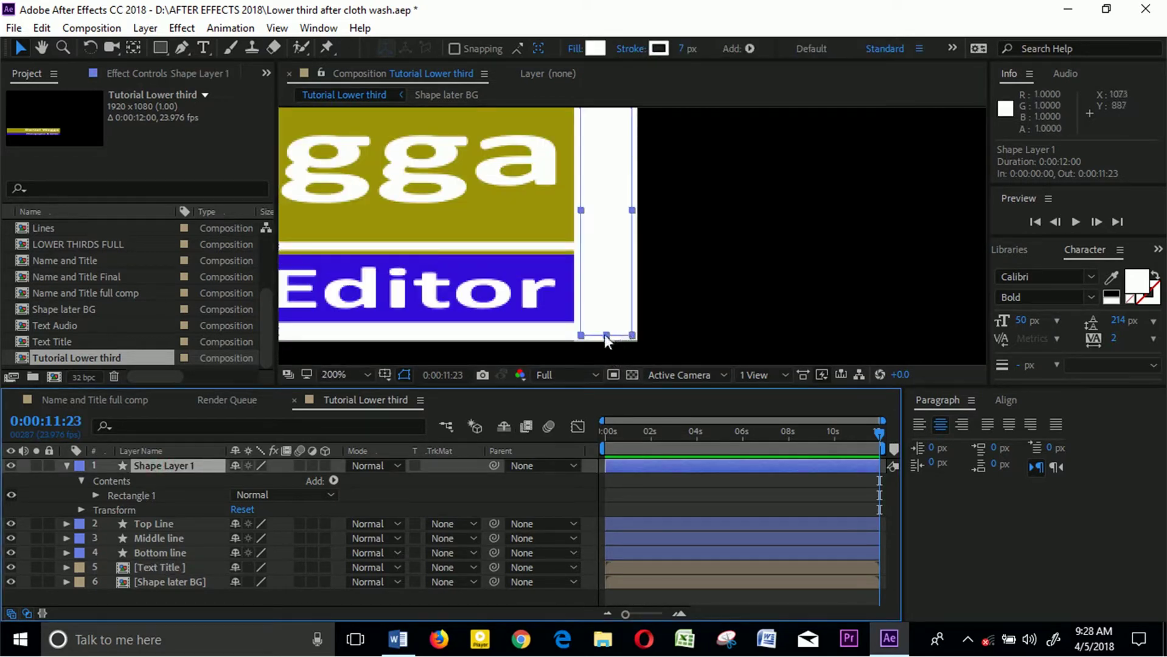
click(605, 334)
click(605, 335)
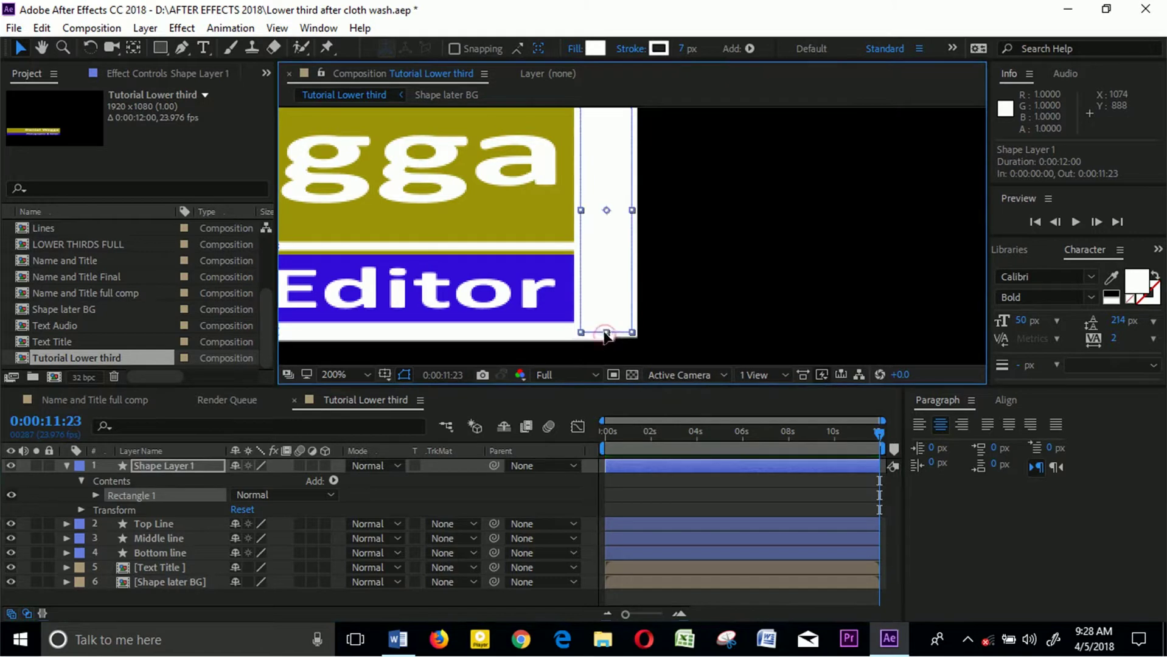
drag(606, 336, 606, 339)
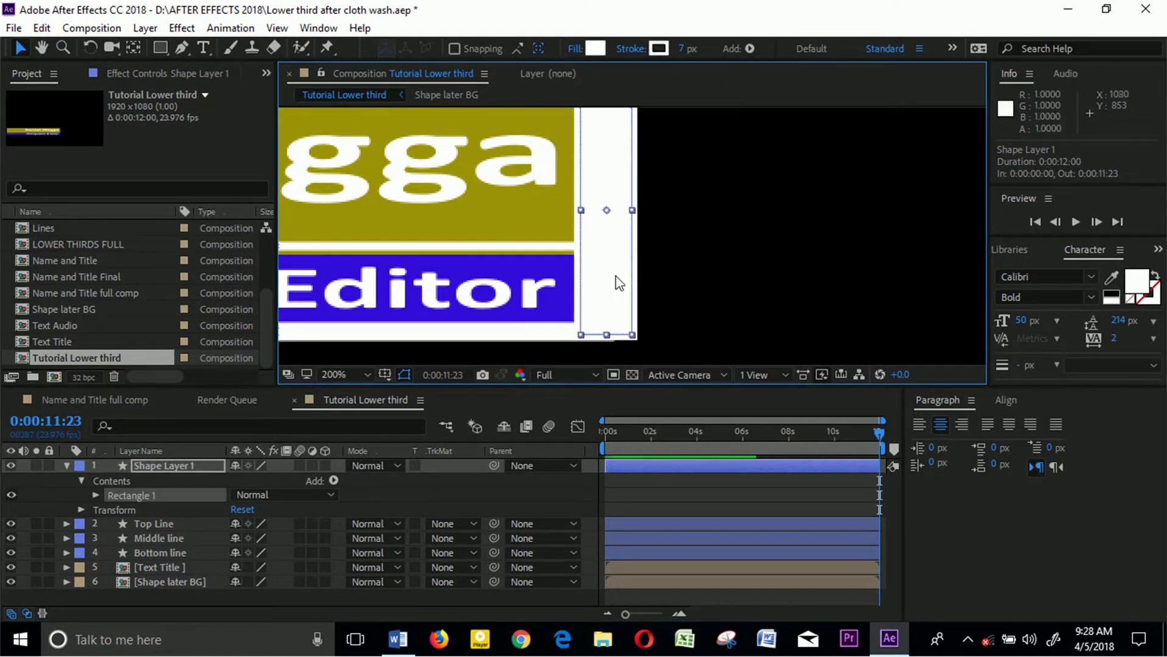
scroll(630, 237, down, 2)
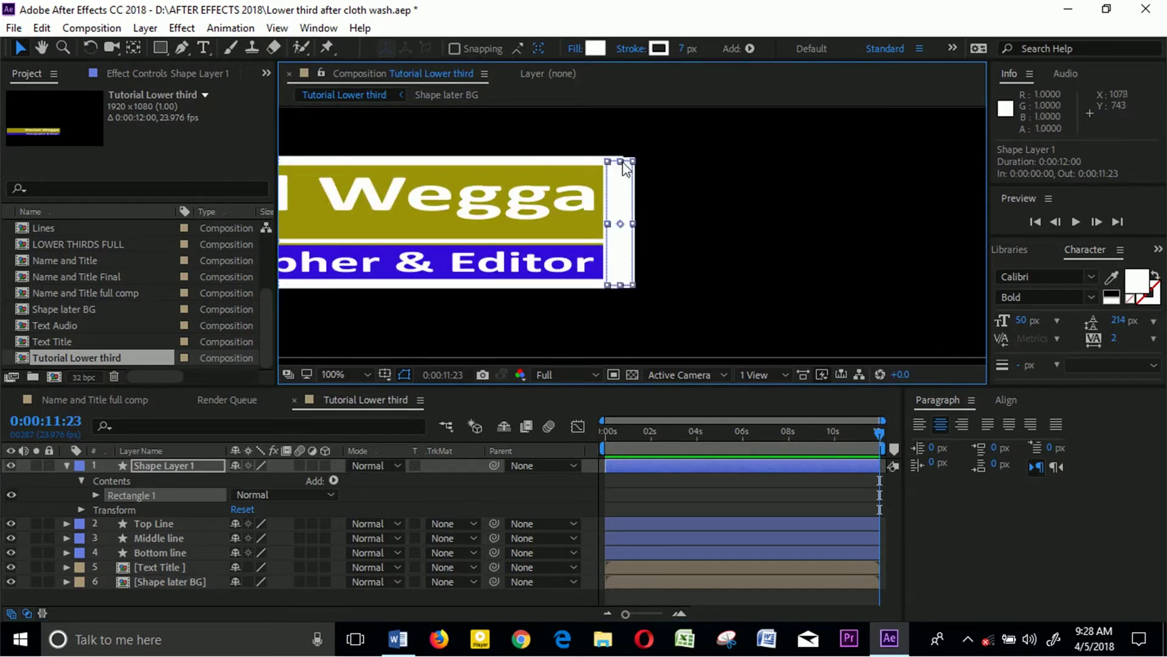
drag(622, 163, 622, 159)
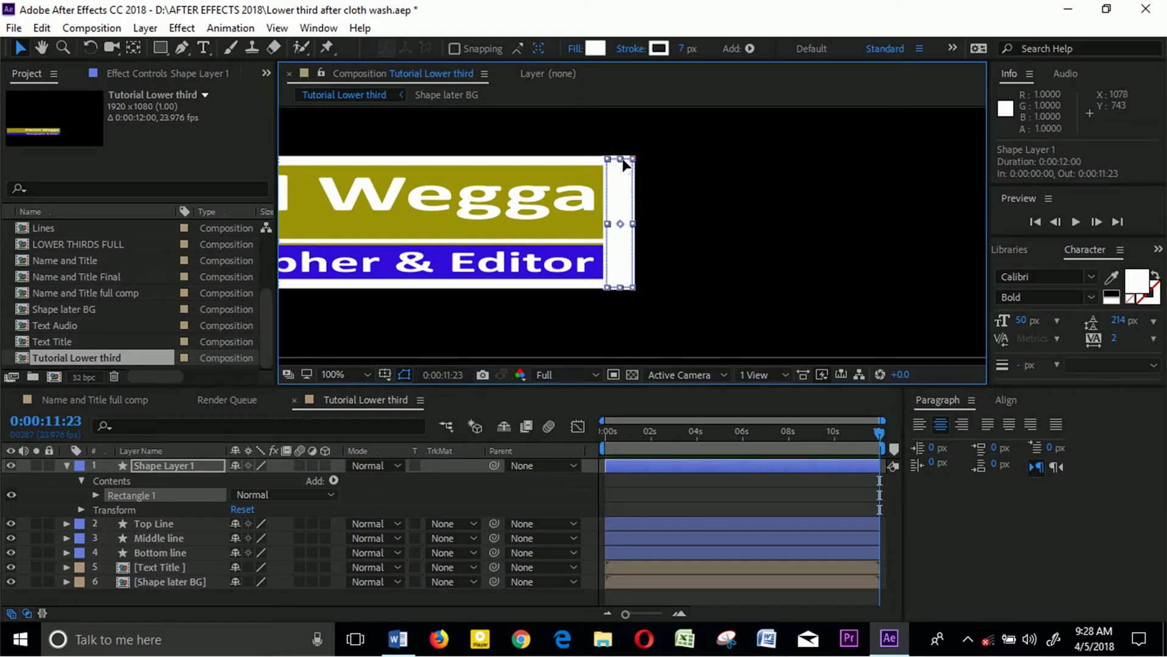
click(561, 340)
- Save the lower third project with Ctrl+S and zoom the viewer to check the layout
scroll(587, 308, down, 2)
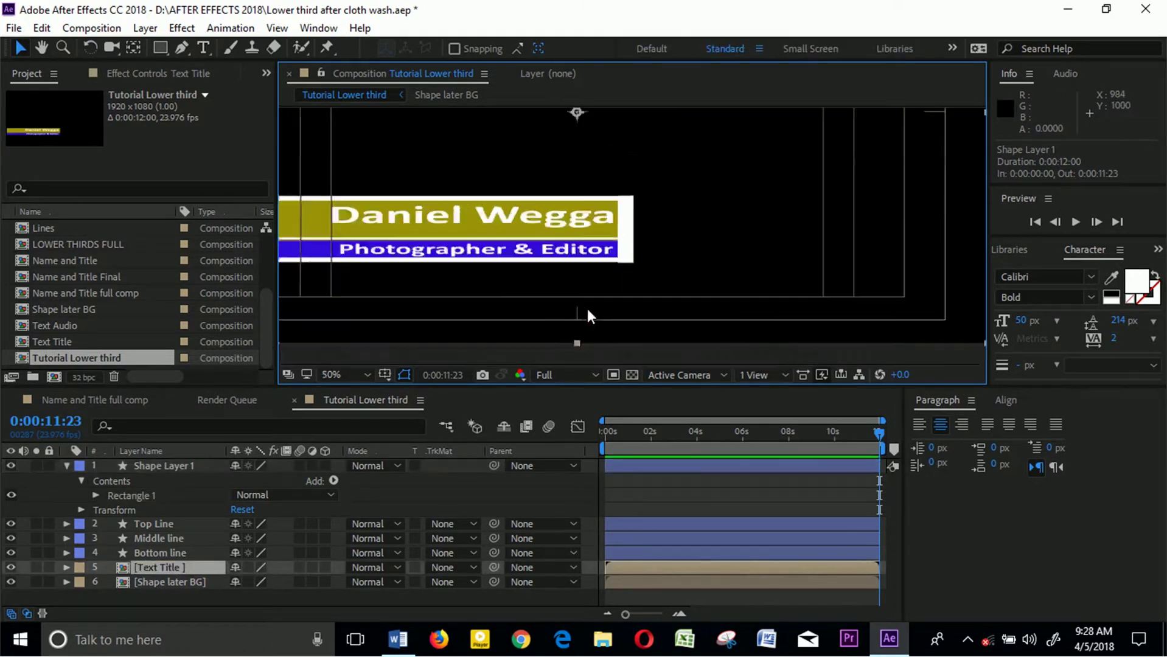
scroll(588, 308, down, 2)
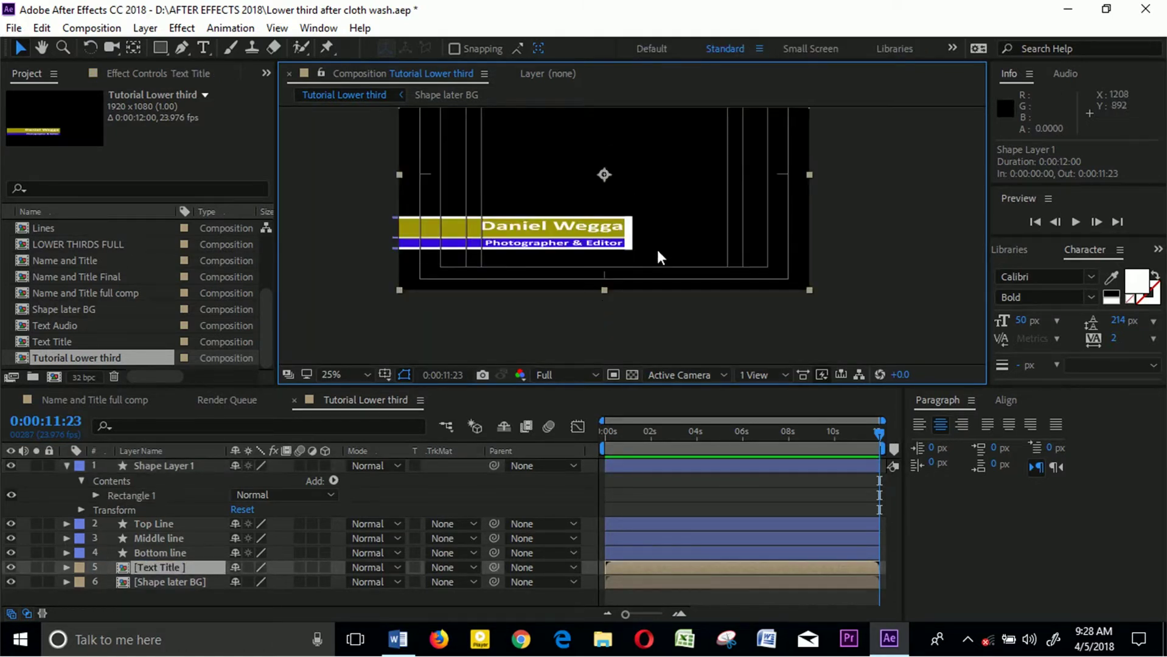
key(ctrl+s)
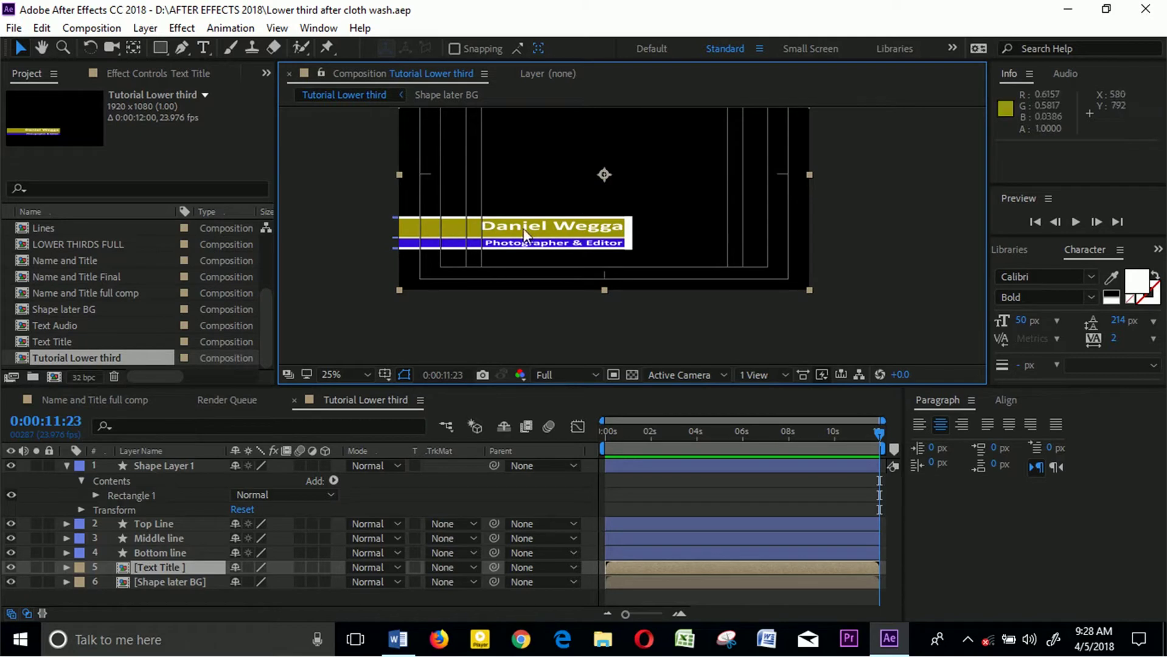
scroll(642, 231, up, 4)
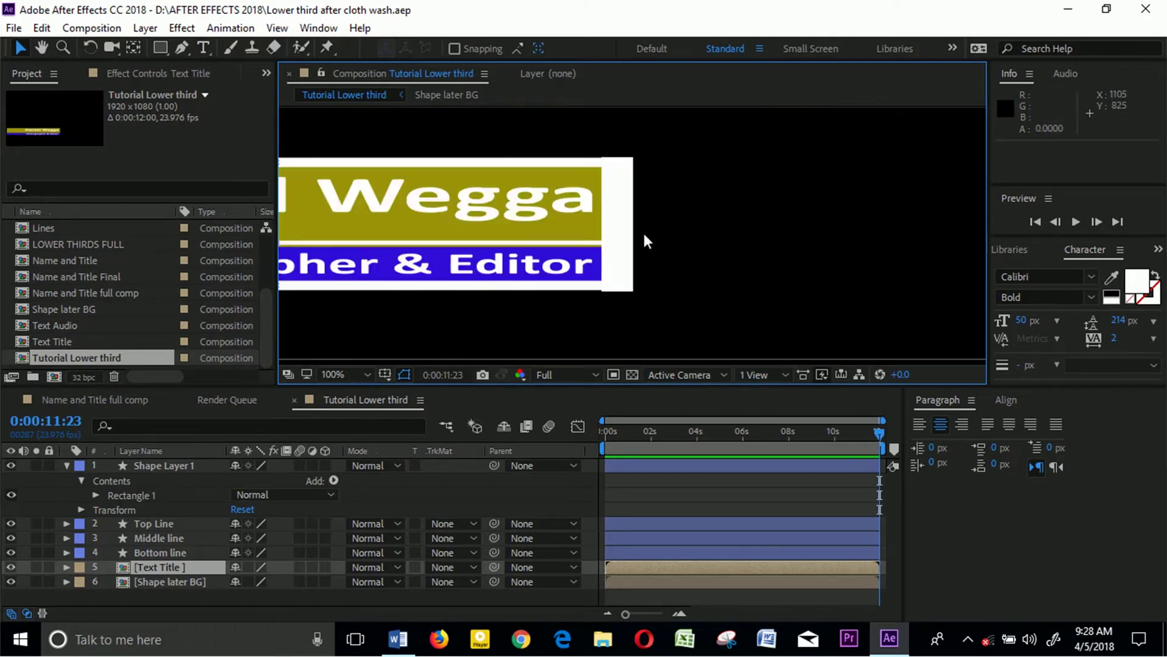
scroll(614, 221, down, 2)
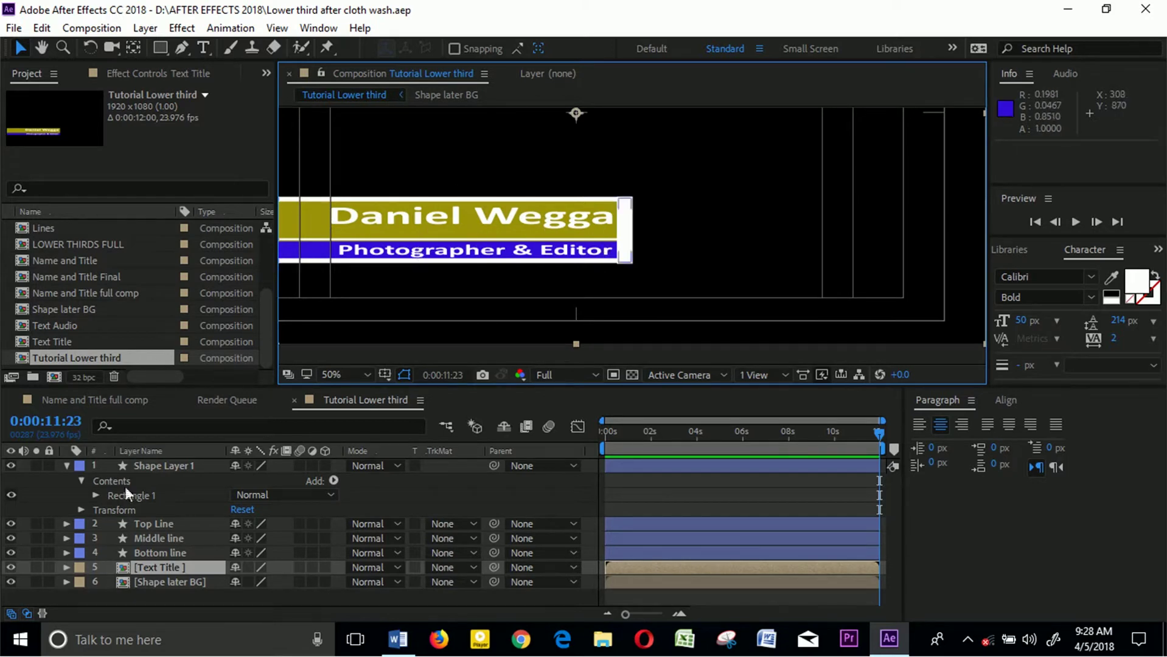
- Collapse the white end bar's shape layer and rename it 'Right Line'
click(98, 482)
click(66, 466)
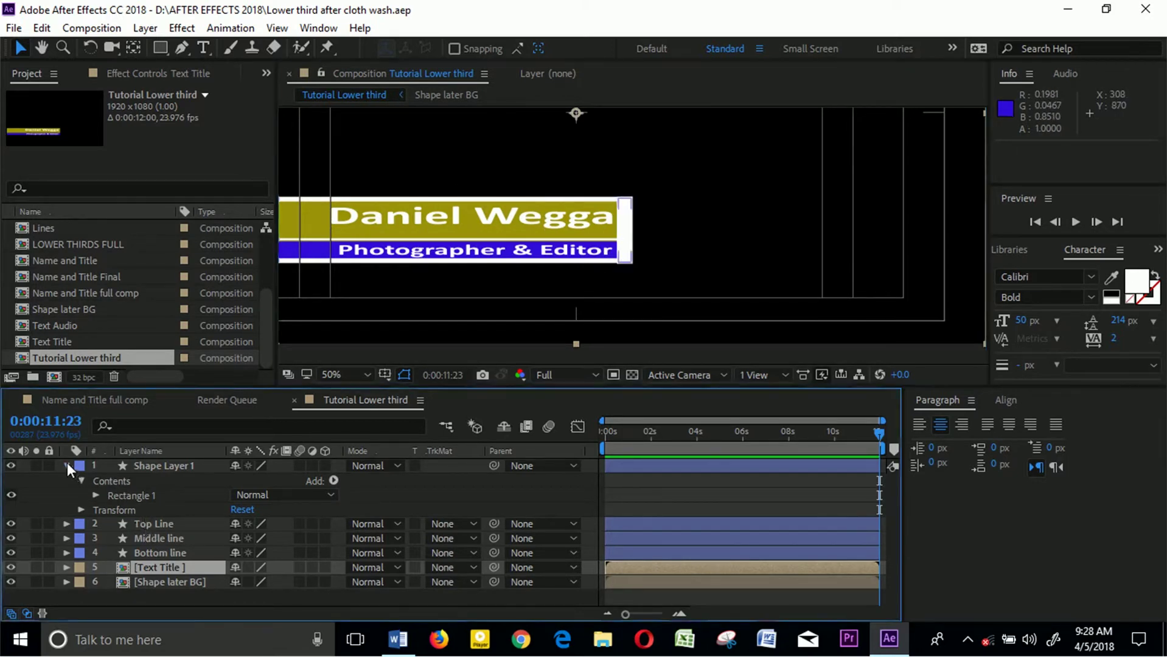
click(145, 464)
key(Return)
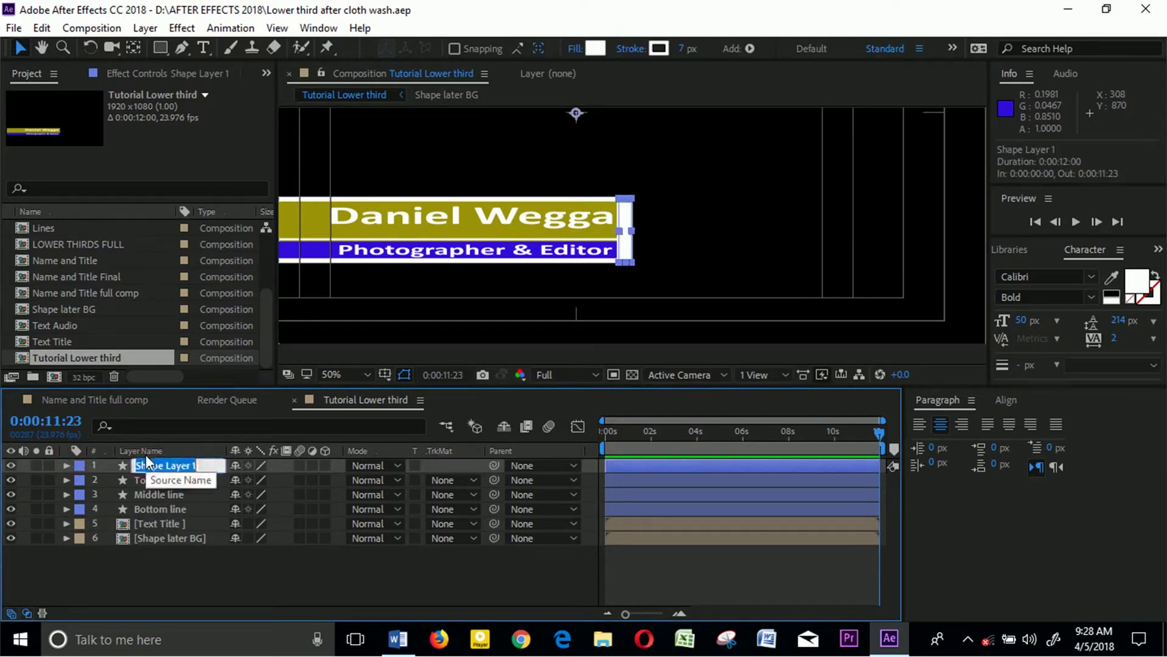
text(Right Line)
key(Return)
click(162, 479)
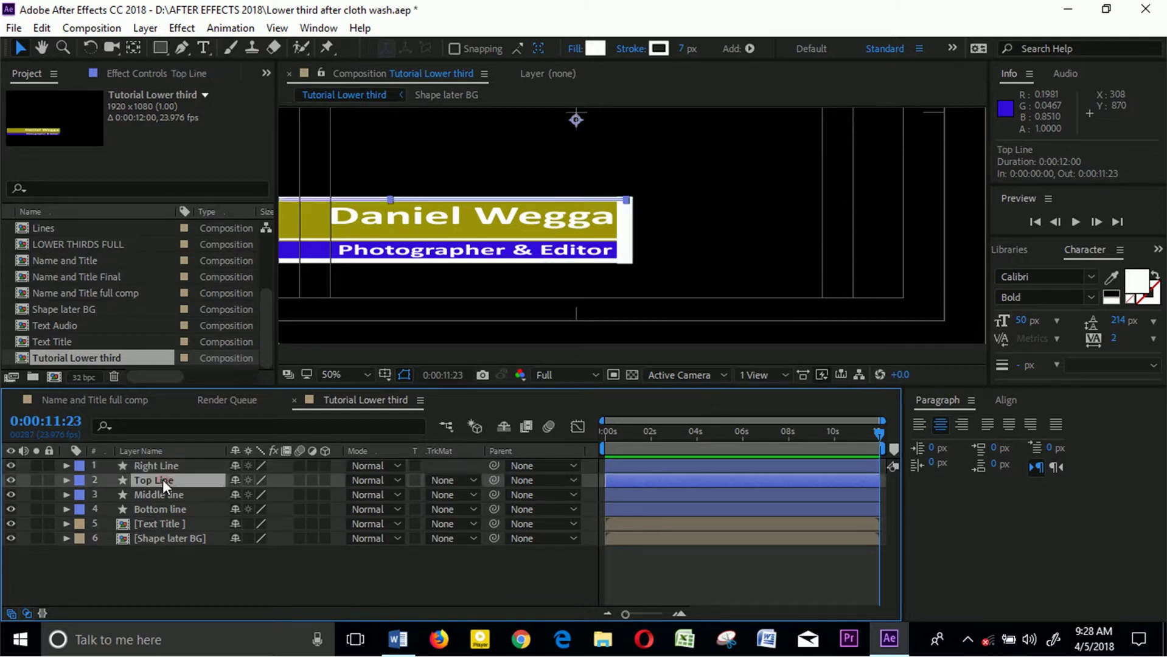
click(178, 463)
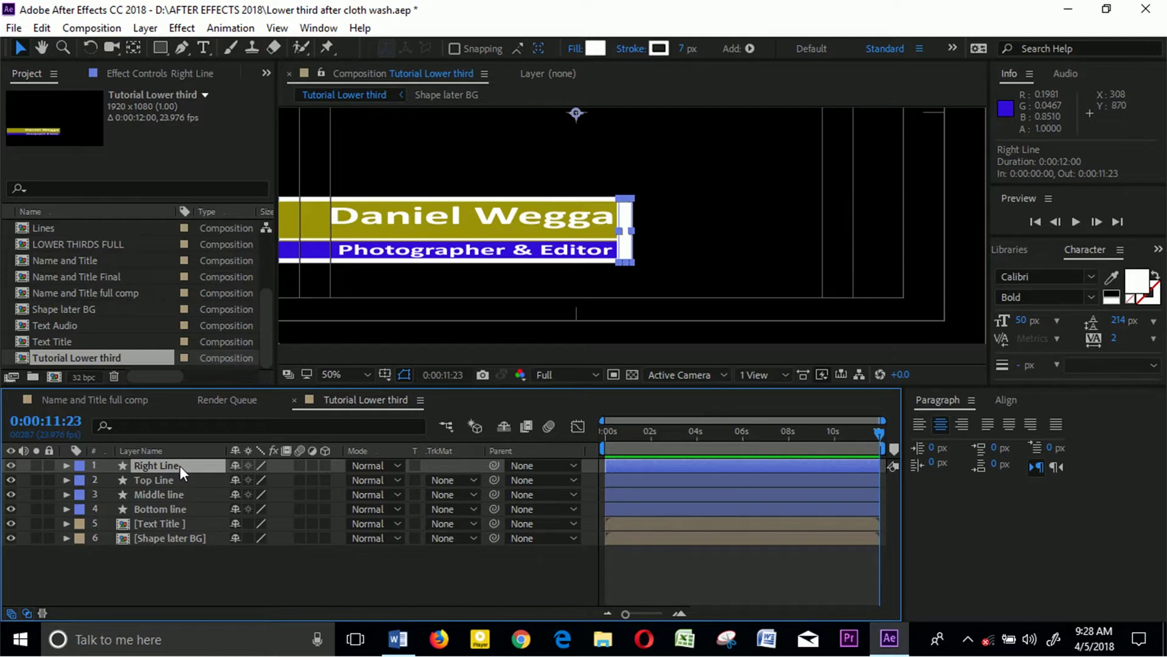
- Order the lines as Top Line, Middle line, Bottom line, Right Line, then select all four
shift+click(163, 510)
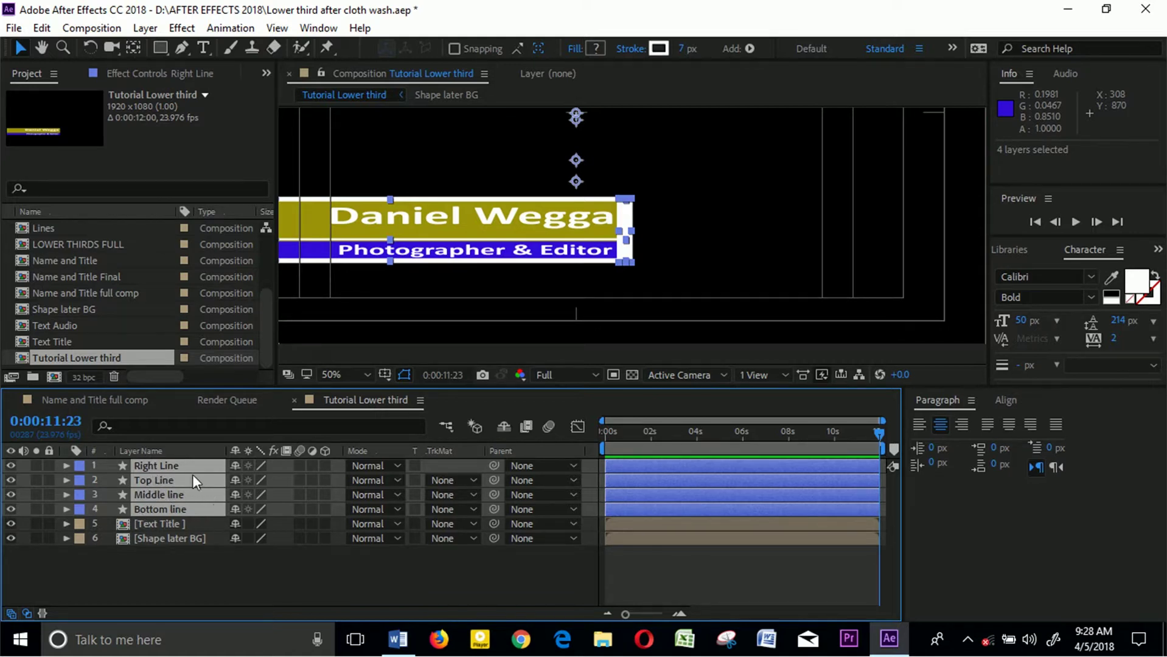
click(189, 546)
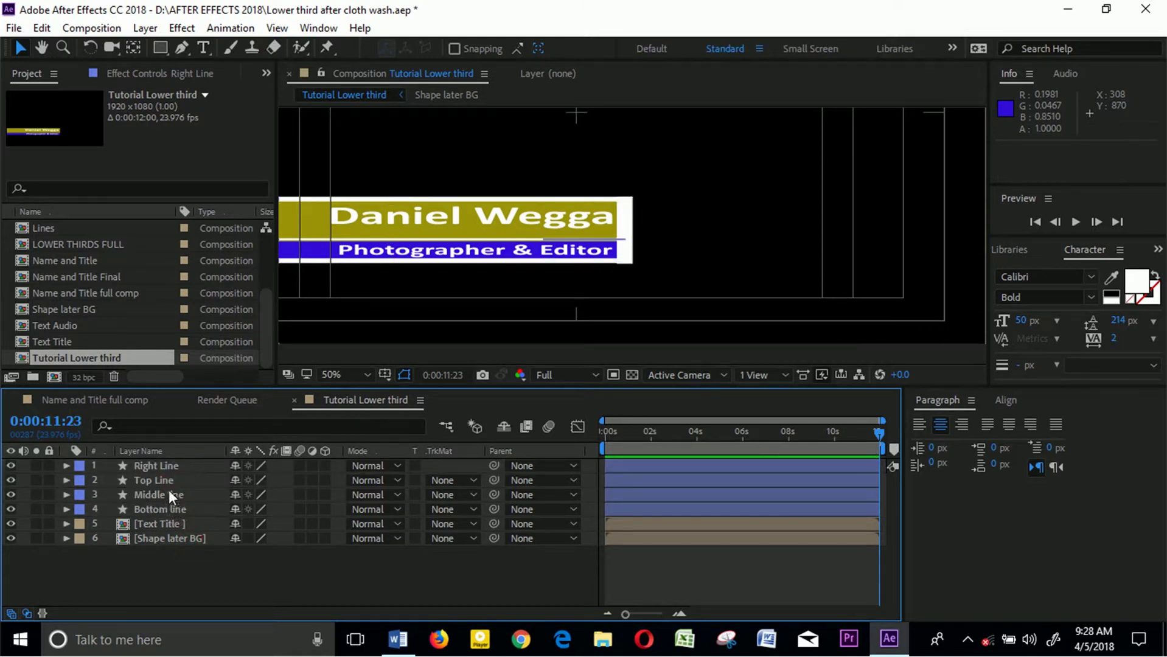
mouse_move(168, 479)
mouse_down()
mouse_move(177, 461)
mouse_move(170, 509)
mouse_move(174, 484)
mouse_up()
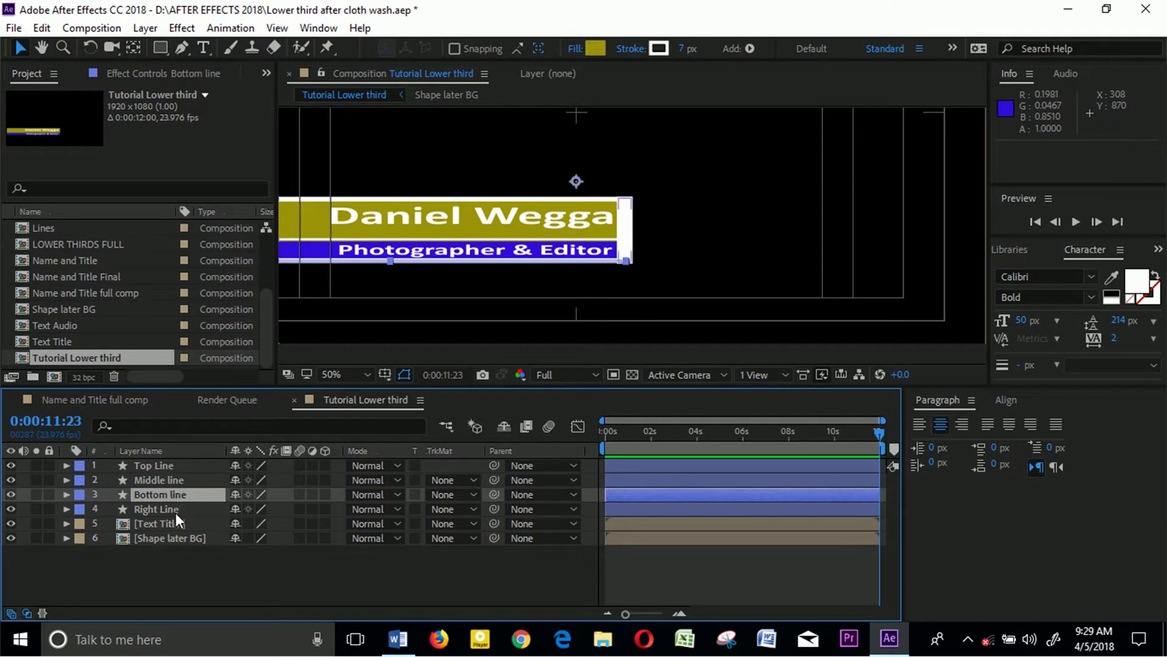
click(176, 514)
click(178, 514)
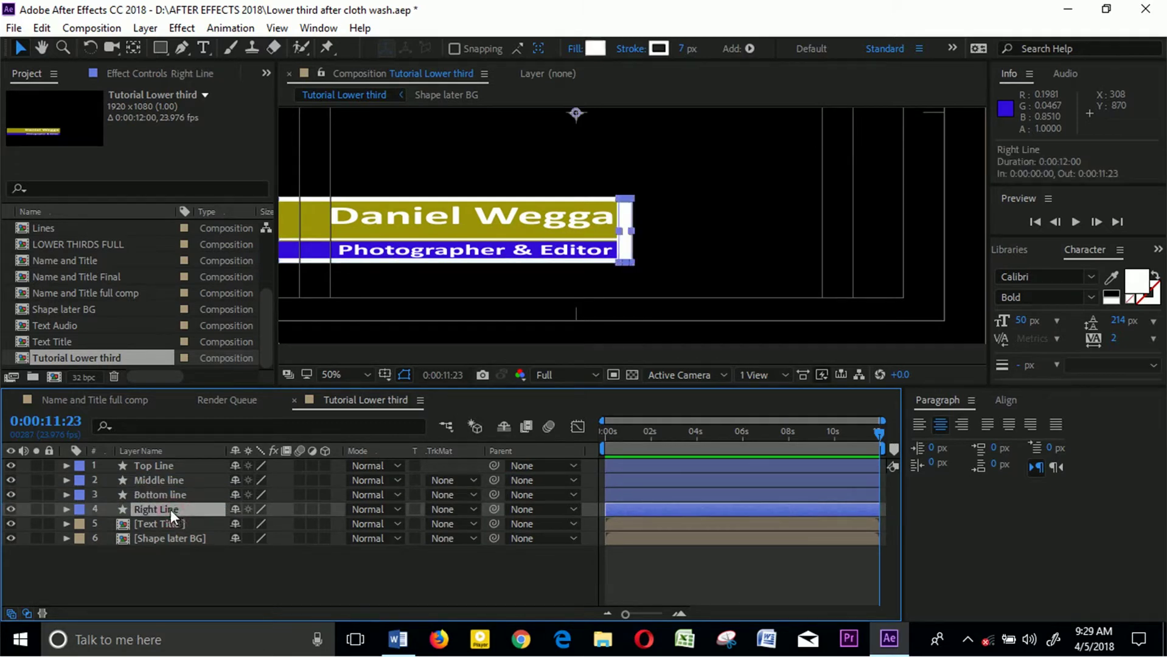
click(182, 464)
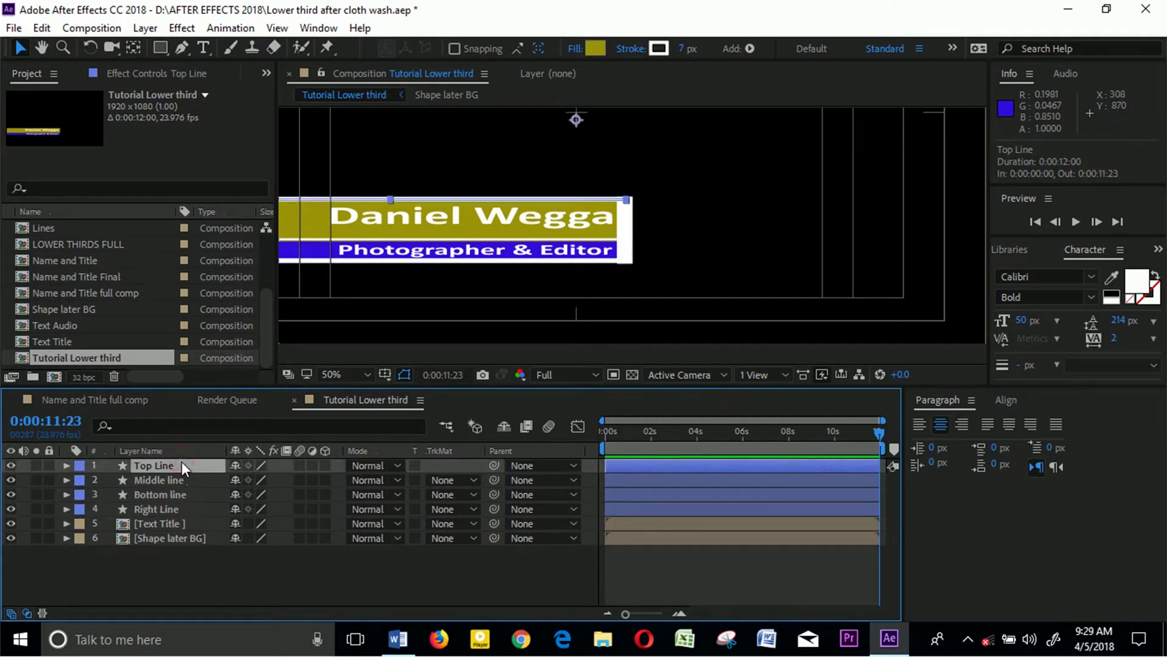
shift+click(162, 510)
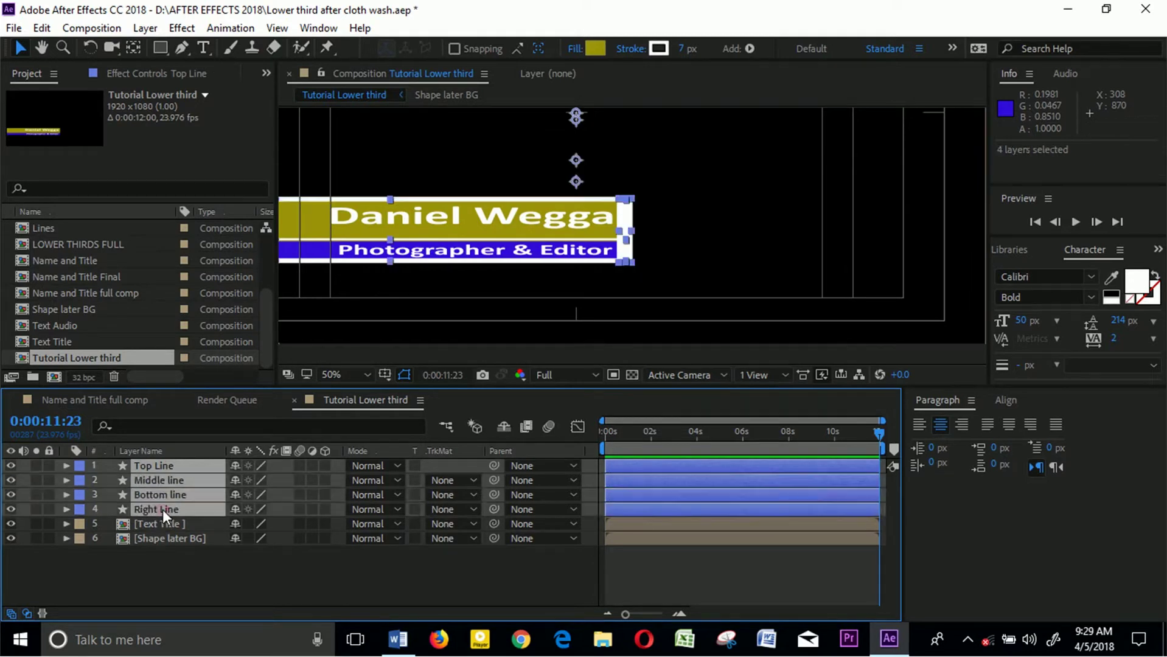
- Pre-compose the four line layers into a composition named 'Lines', moving all attributes into it
right_click(170, 479)
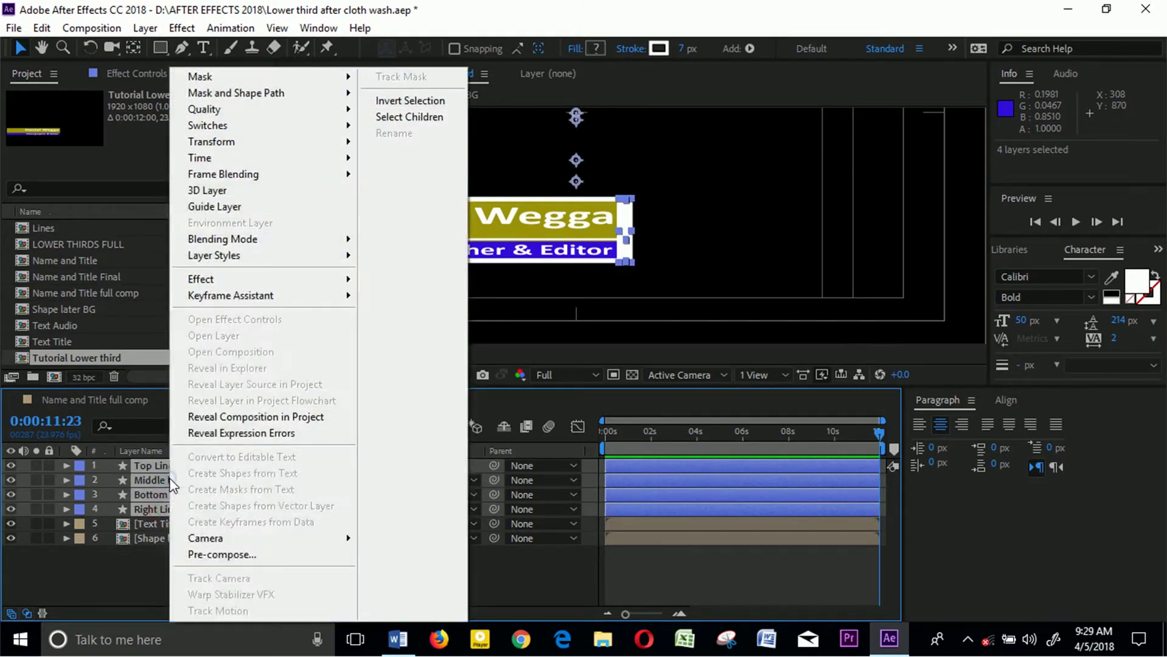
click(243, 555)
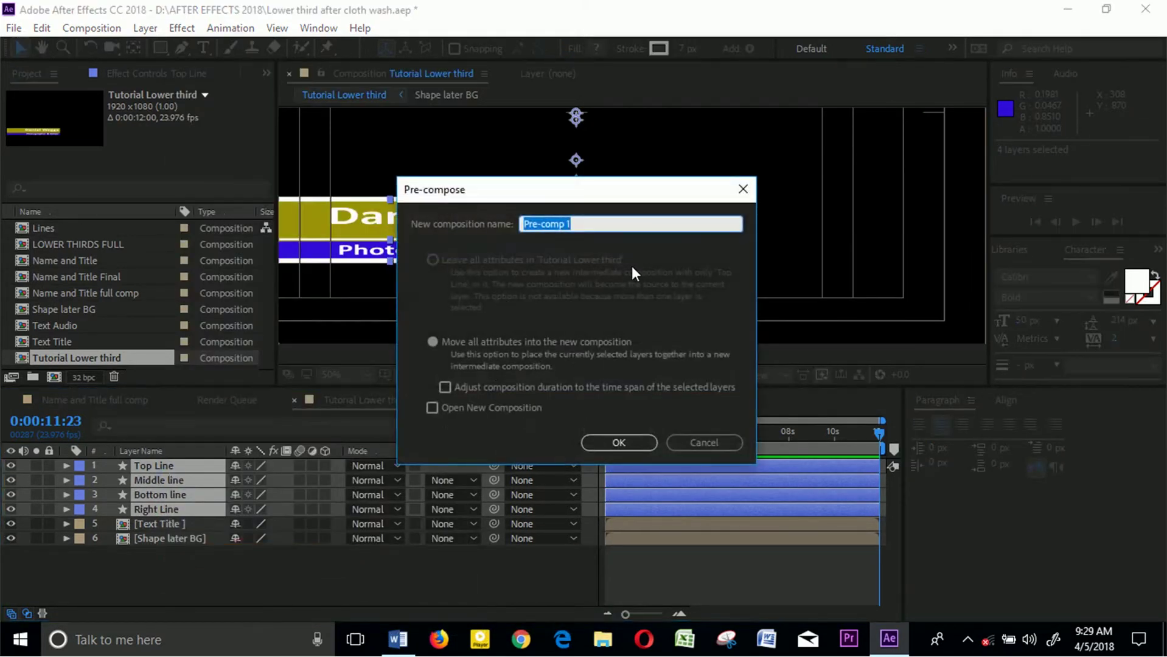
key(BackSpace)
text(Lines)
click(431, 342)
click(619, 441)
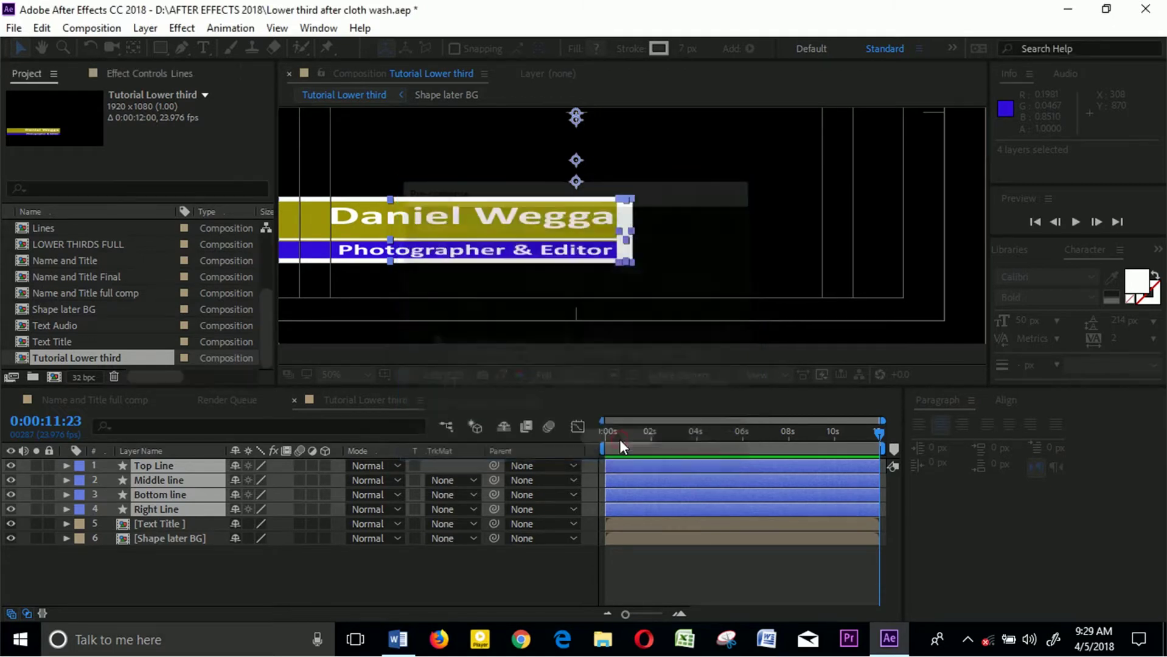
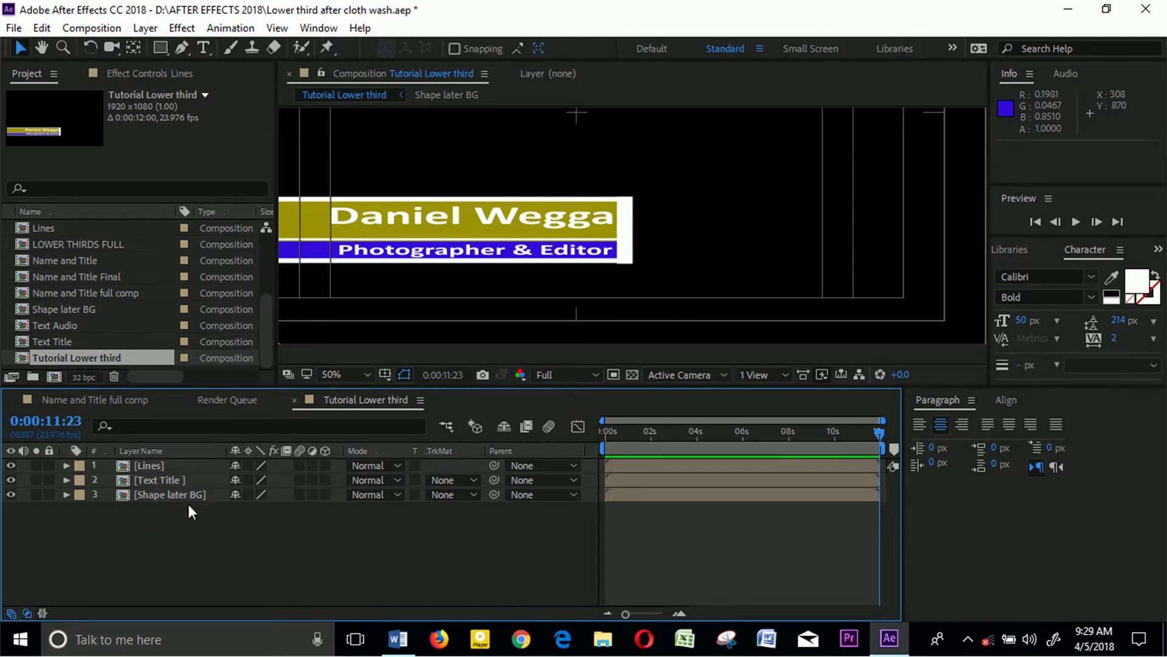
- Open the Shape later BG composition, fit it in view and return to the timeline start
click(160, 494)
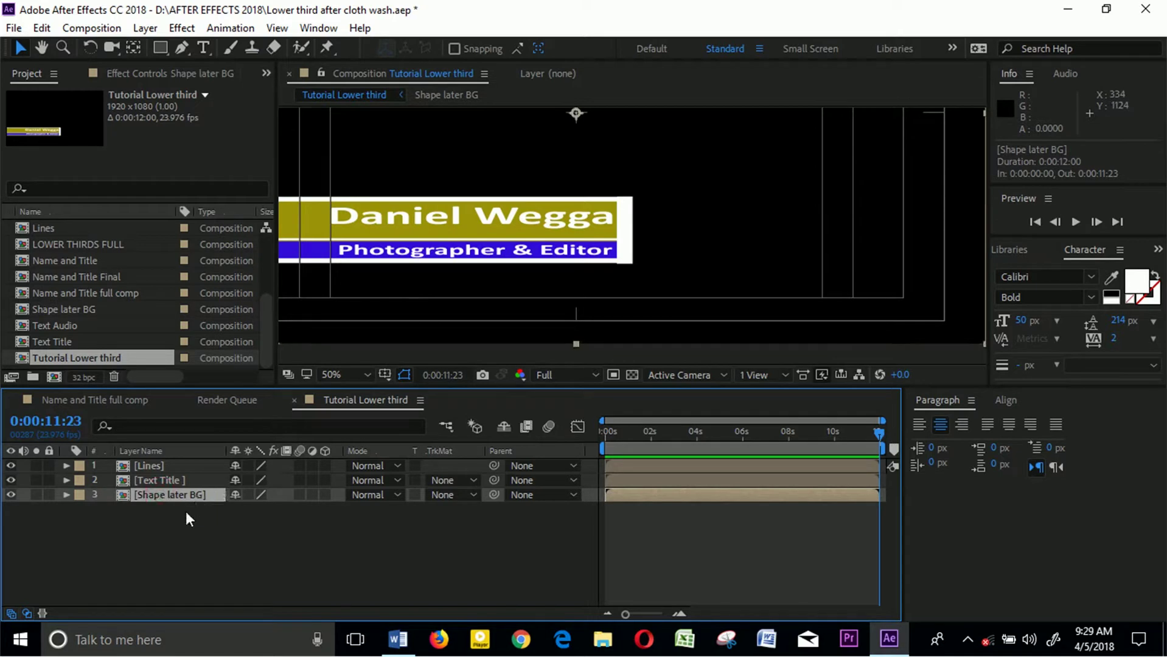
double_click(180, 496)
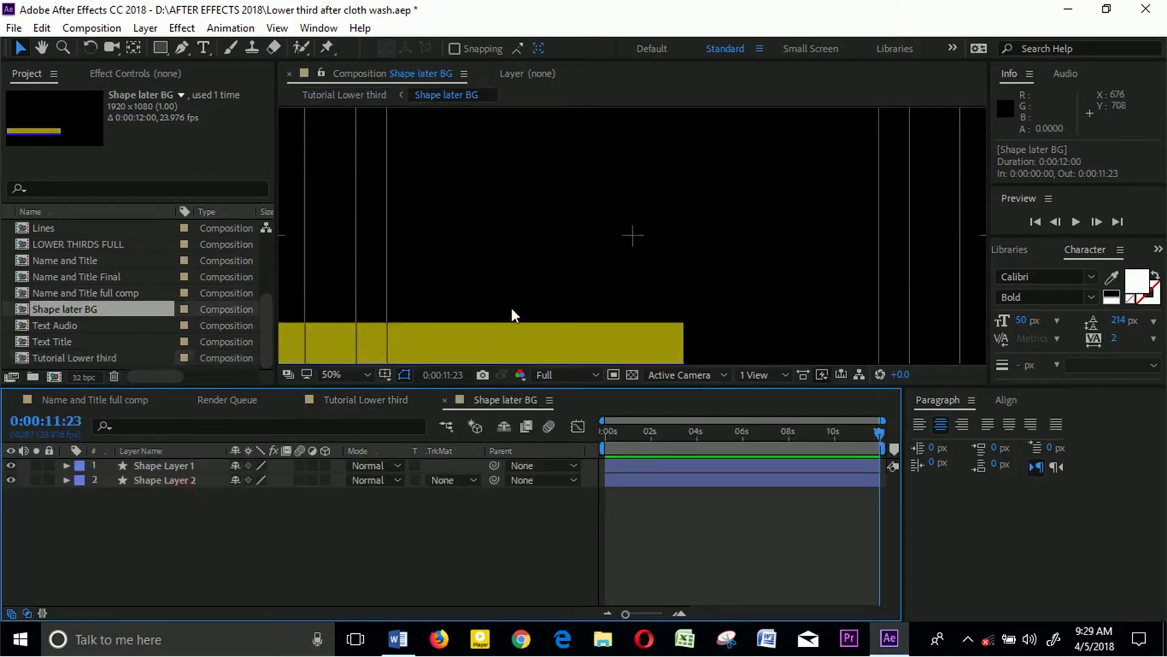
key(comma)
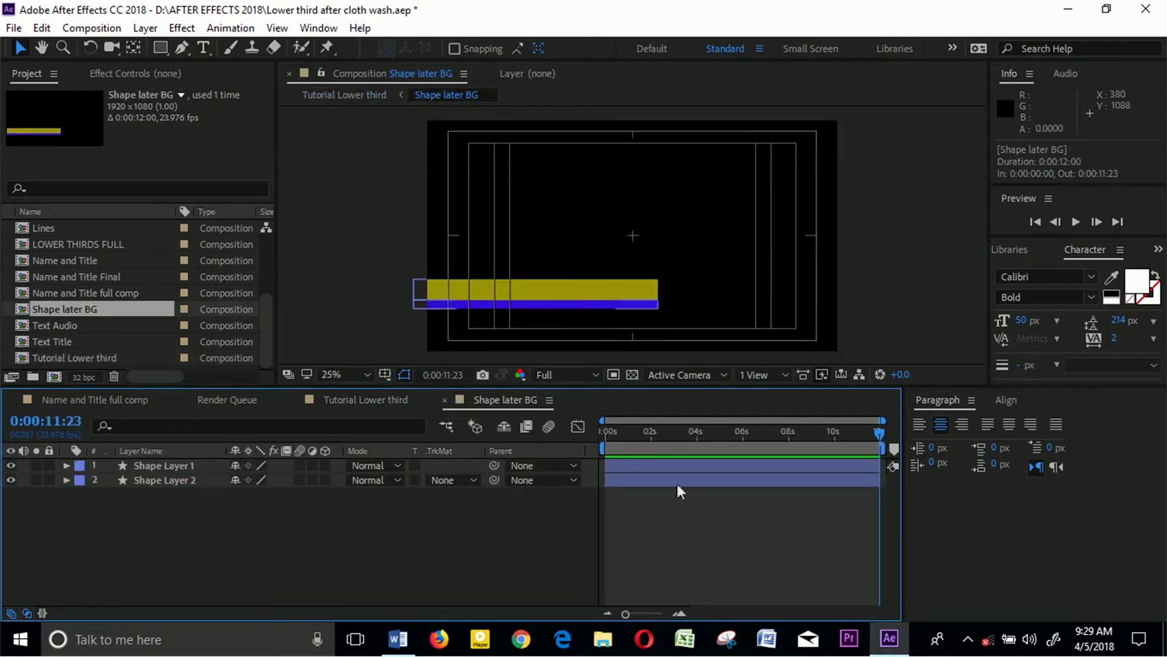
drag(873, 435, 606, 458)
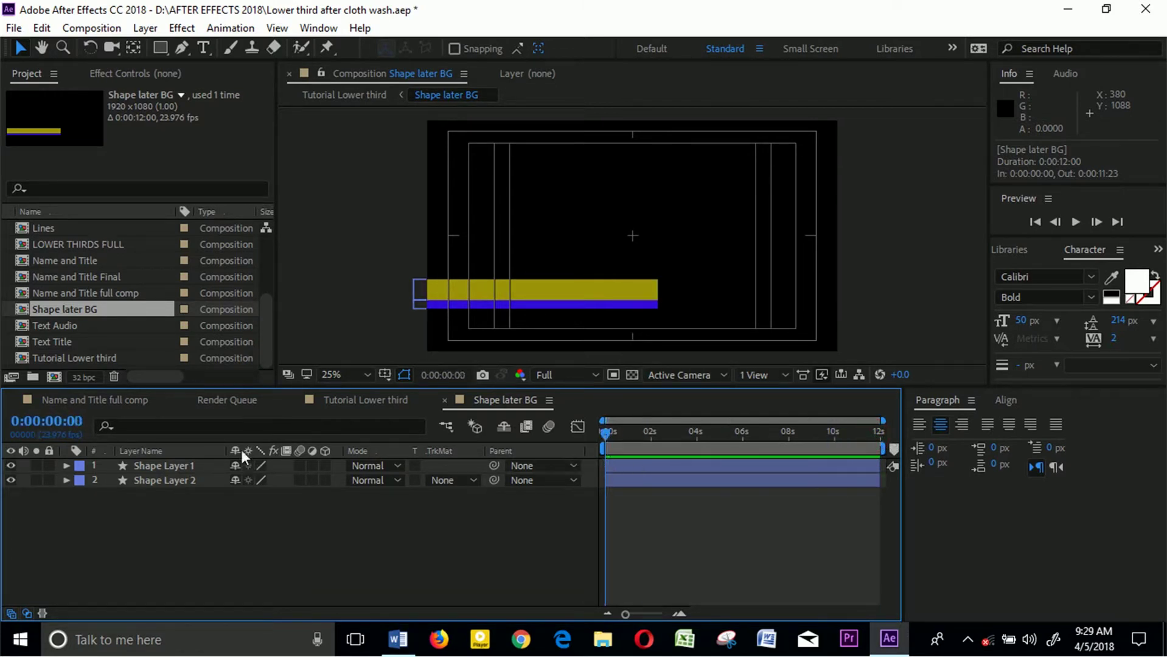
- Show Position for Shape Layer 1 and 2 and move the playhead to 0:00:01:12
click(156, 467)
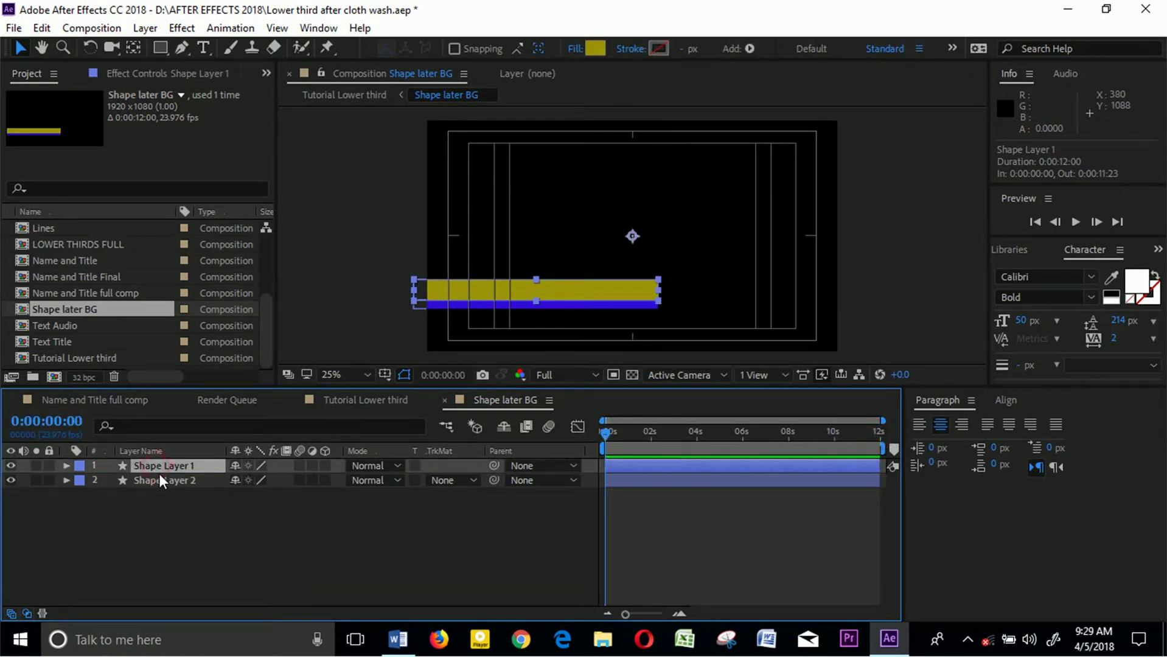
shift+click(161, 481)
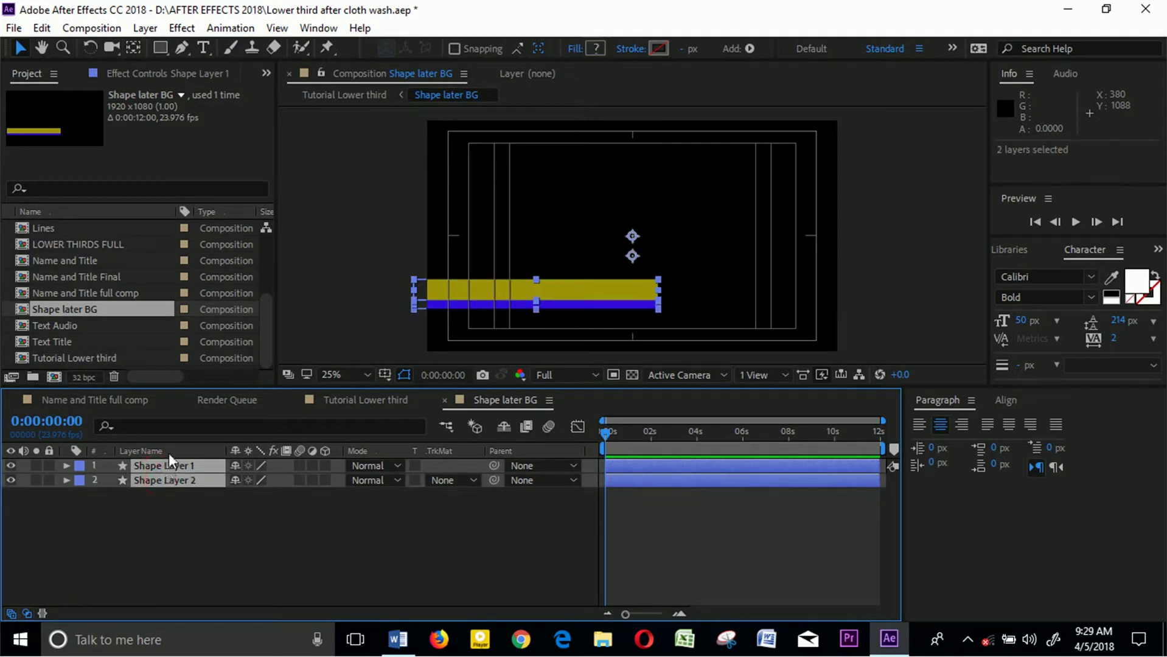
key(p)
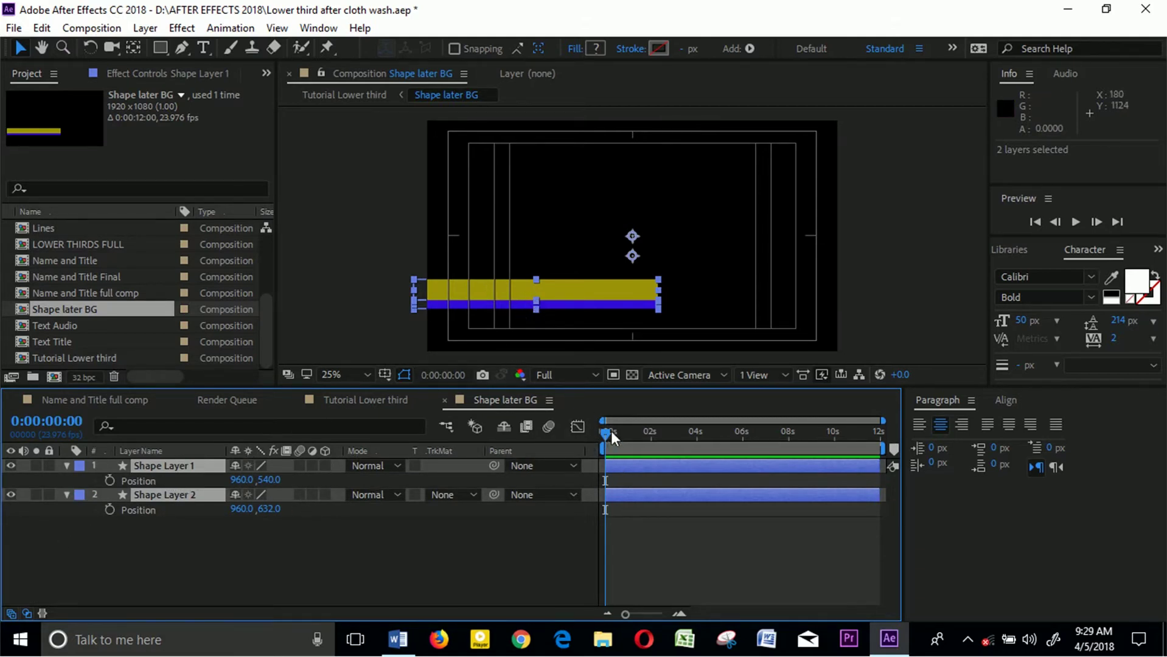
drag(608, 433, 643, 448)
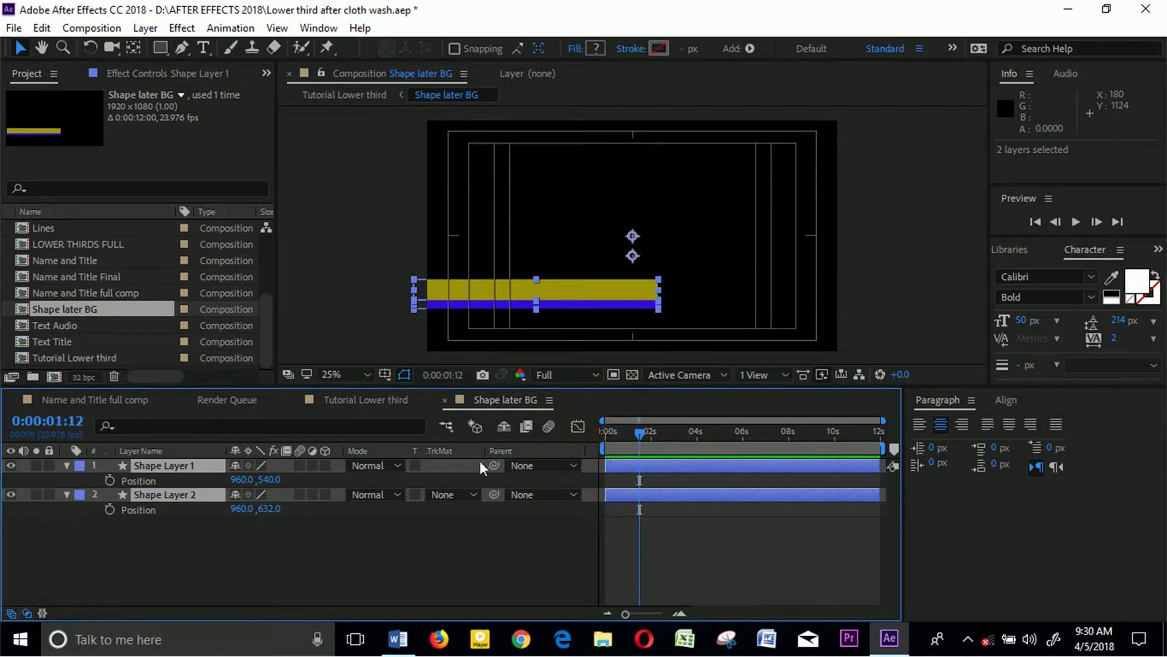
- Keyframe both bars' Position at 1:12, then move them off-screen to X -201 at 0:00
click(108, 480)
click(109, 510)
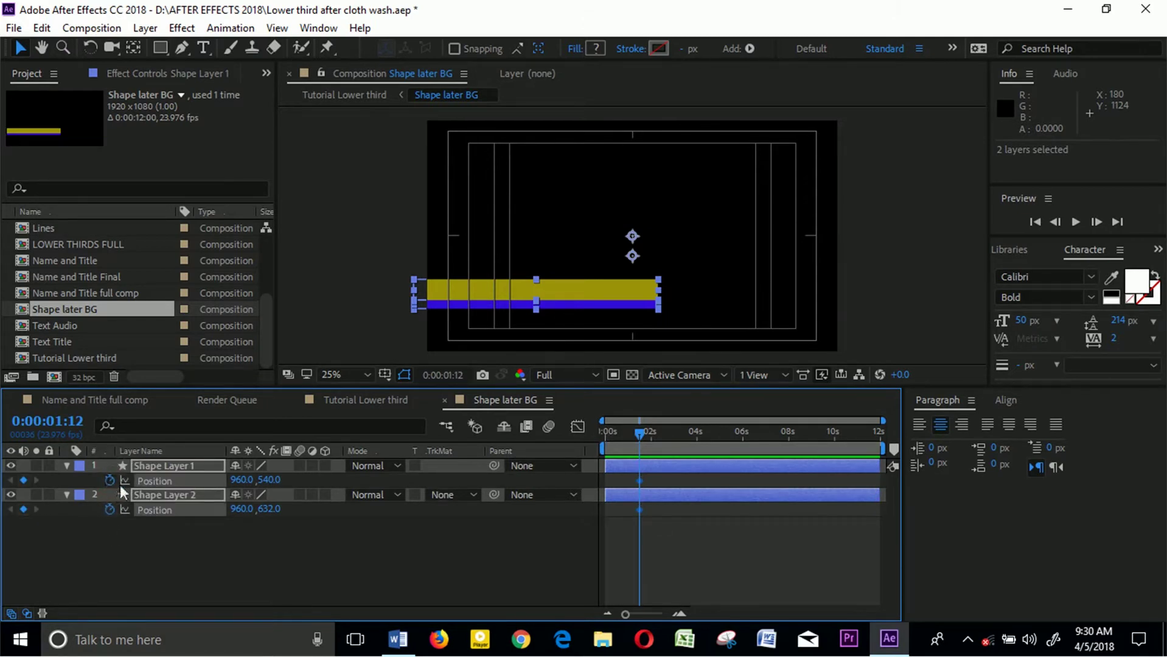
drag(639, 437, 592, 439)
drag(231, 486, 134, 493)
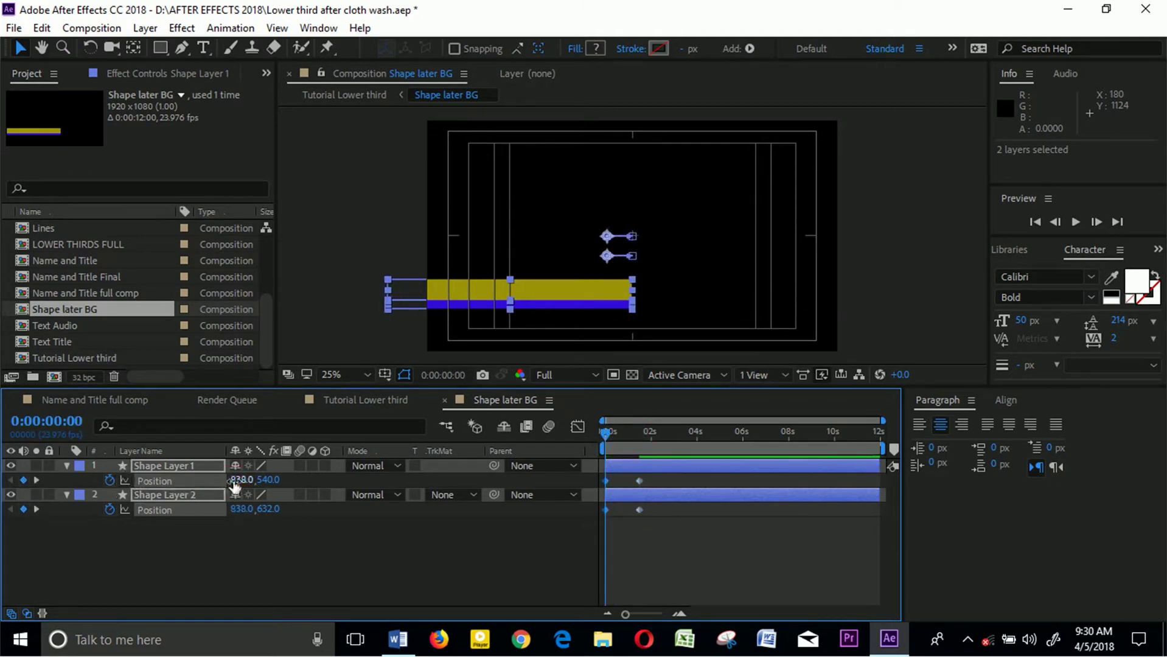
drag(234, 484, 86, 481)
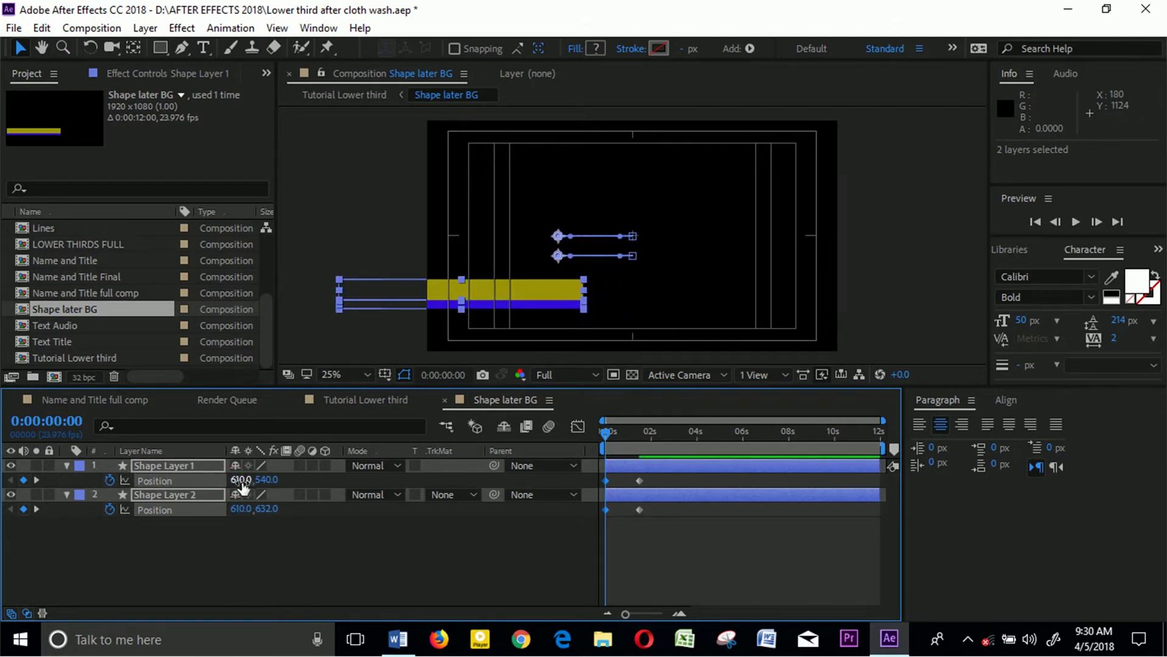
drag(241, 482, 84, 482)
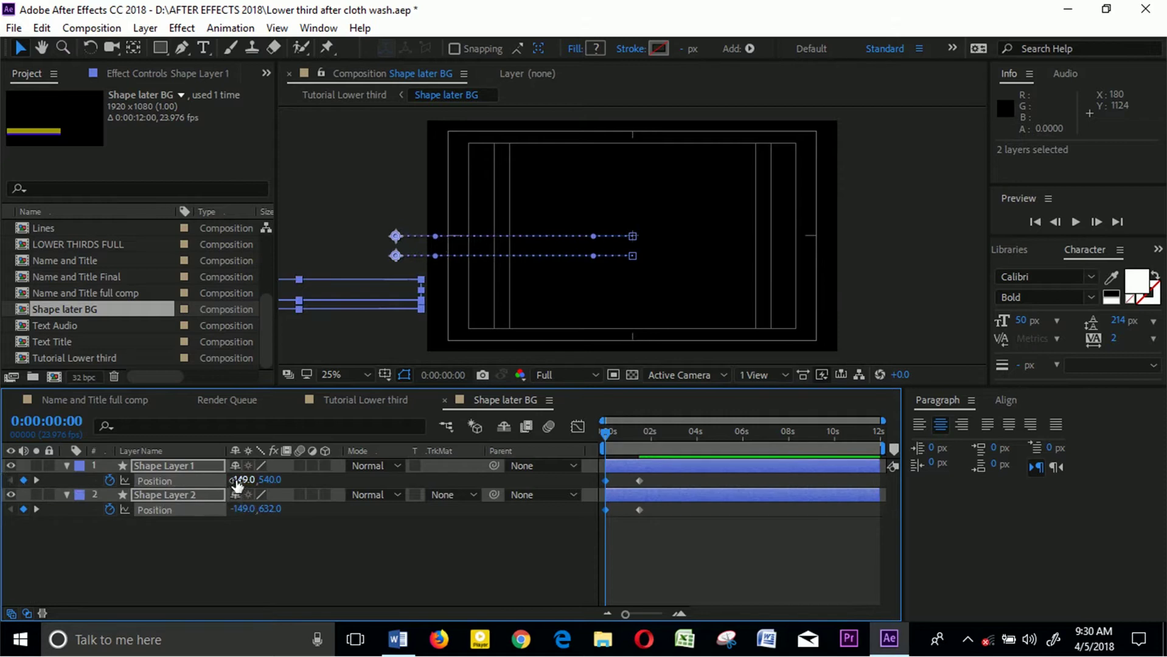
drag(240, 479, 195, 479)
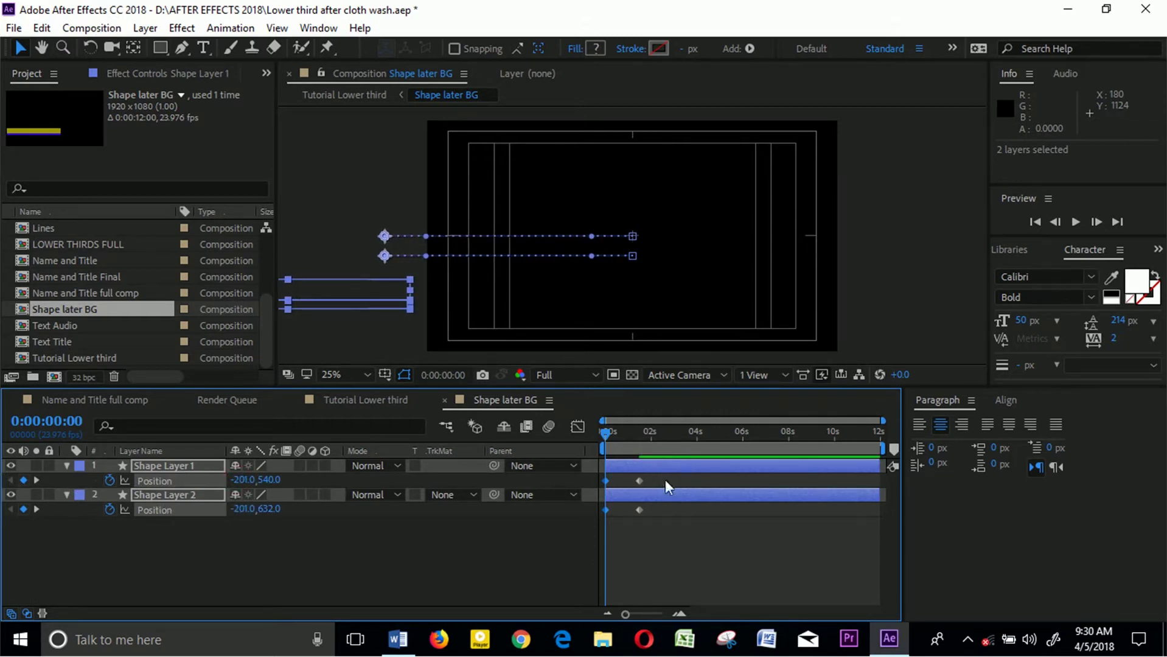
drag(664, 479, 594, 521)
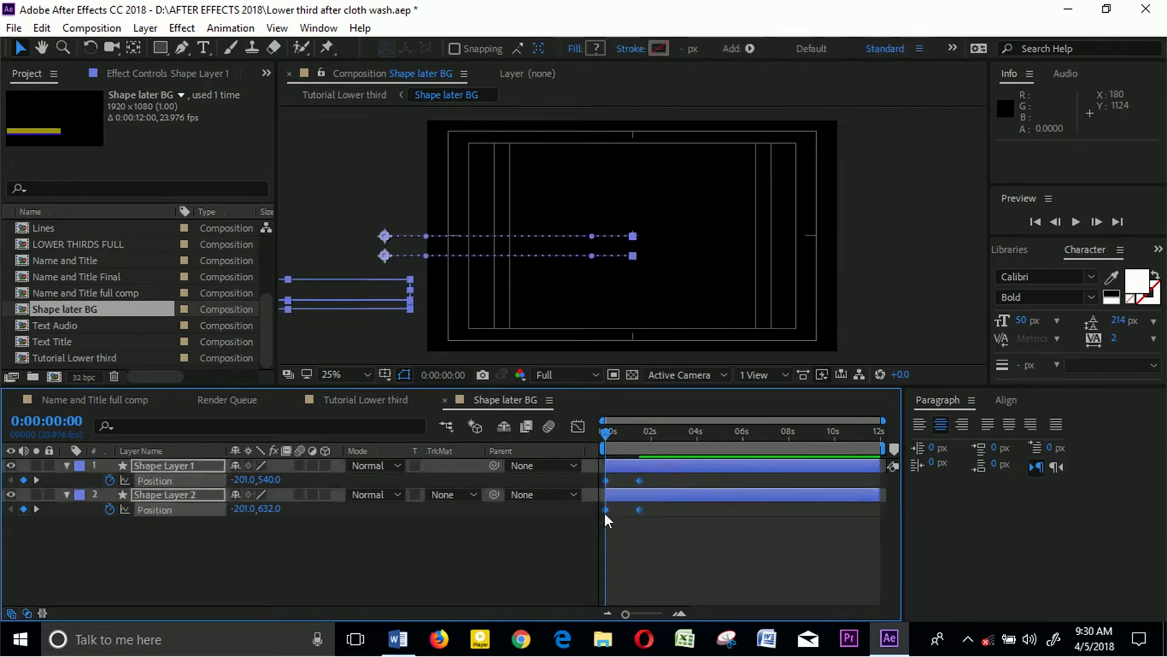
- Apply Easy Ease to all four Position keyframes and preview the slide-in
right_click(638, 482)
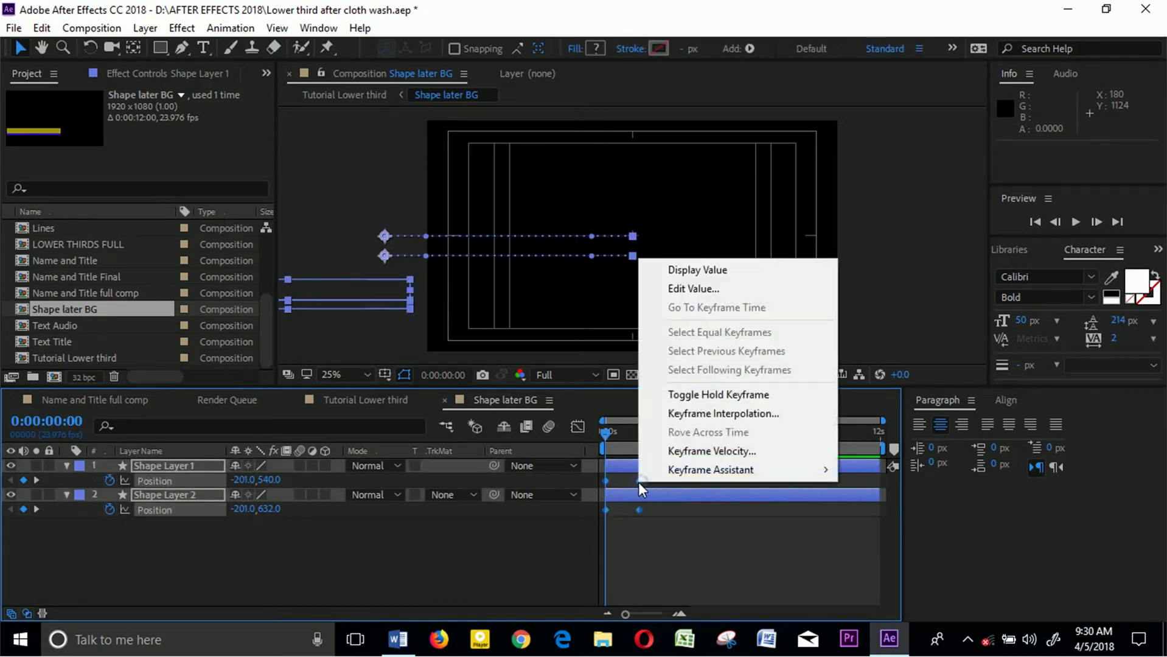
mouse_move(744, 470)
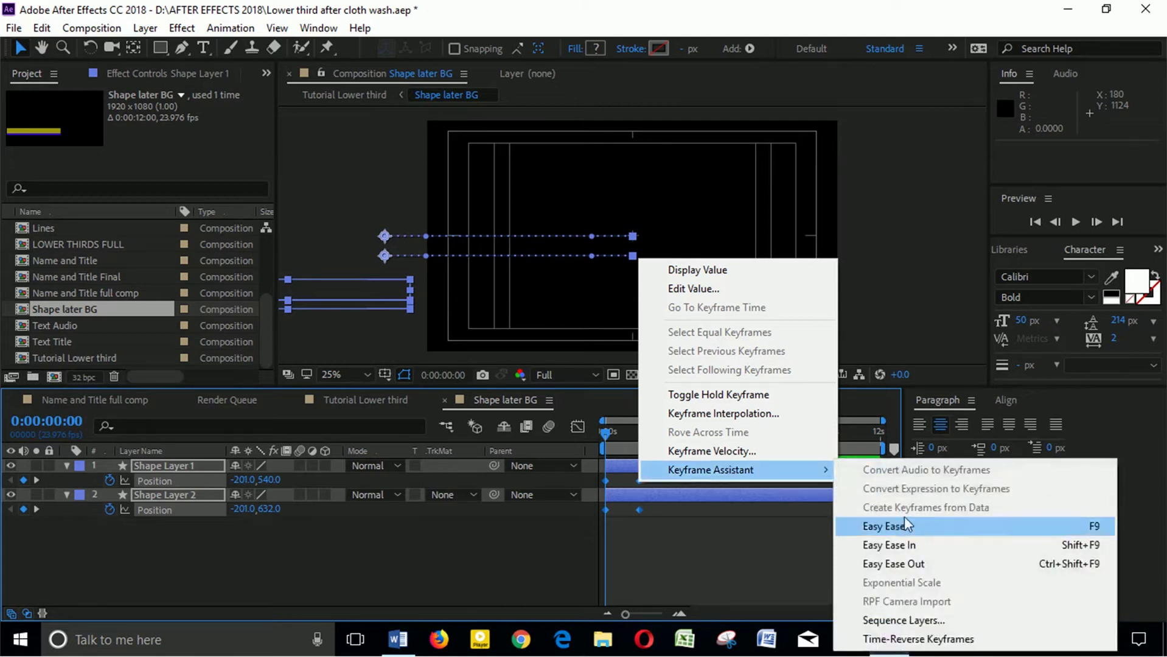
click(913, 530)
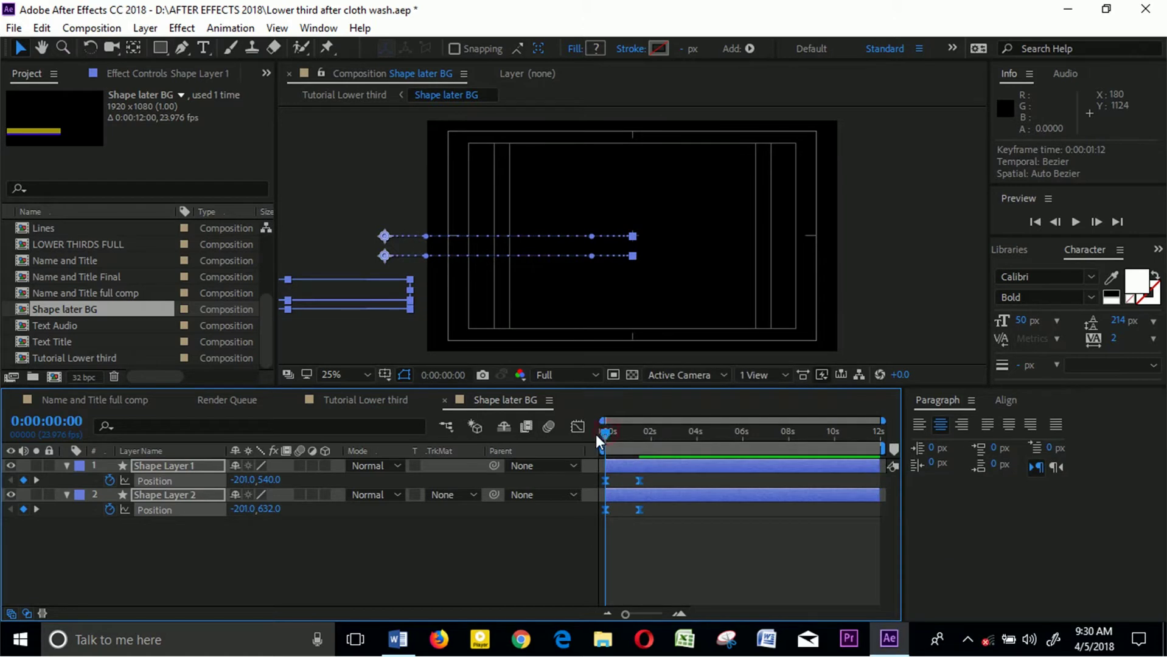
key(space)
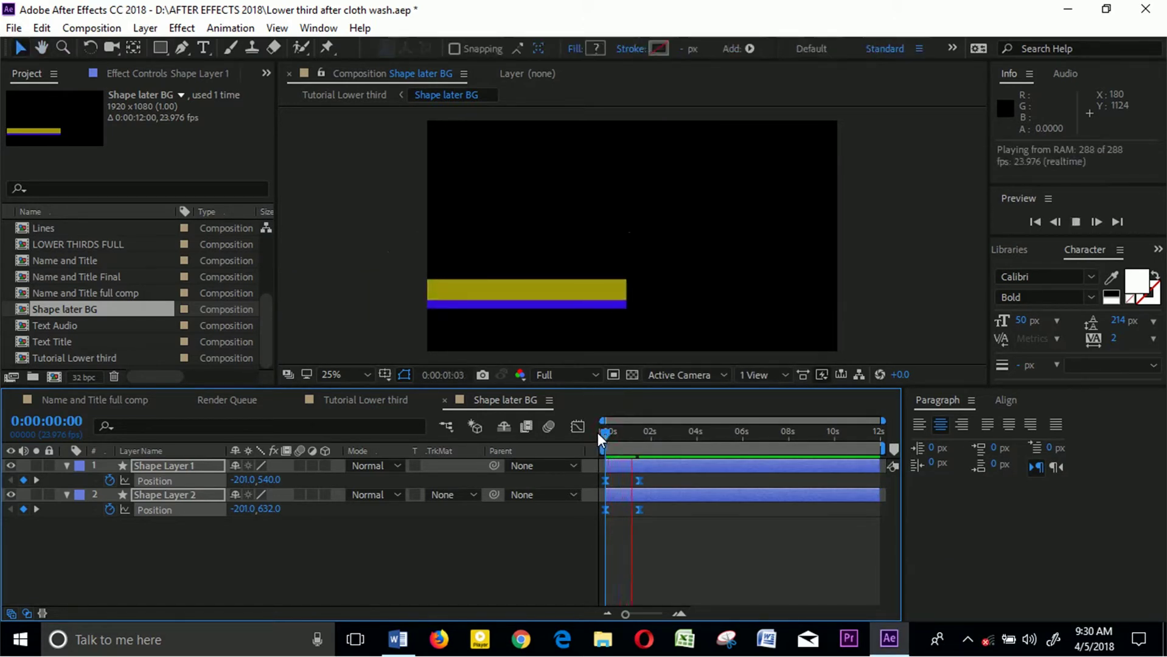
key(space)
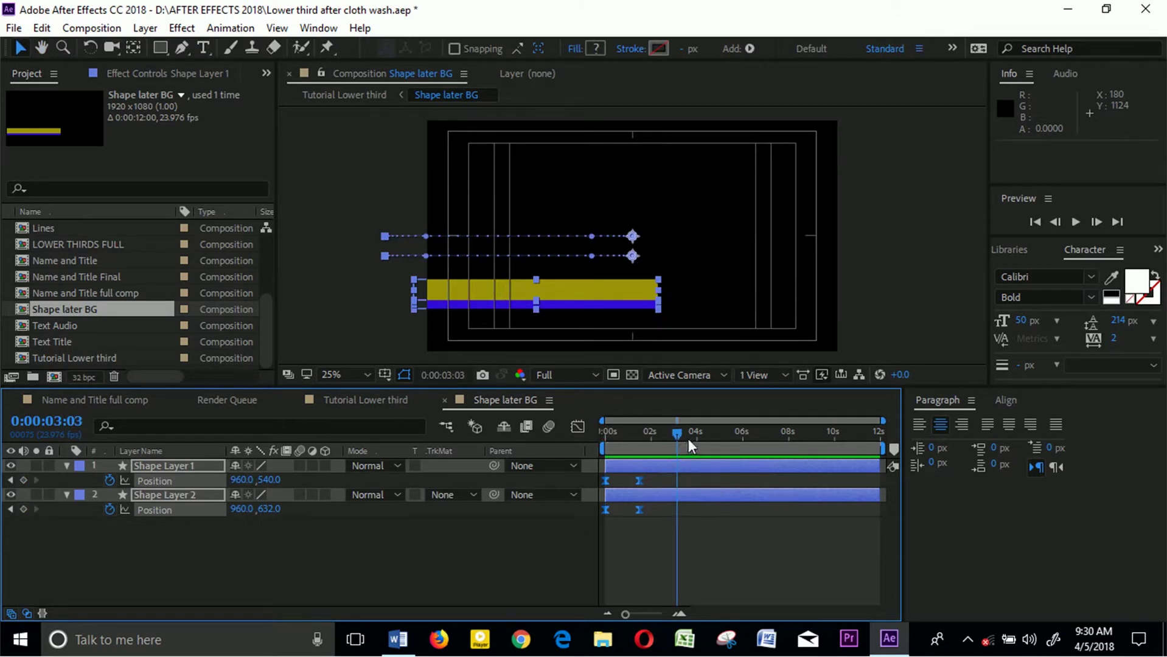
- Copy the yellow bar's two Position keyframes and paste them at about 0:00:10:05
drag(677, 430, 852, 461)
click(658, 479)
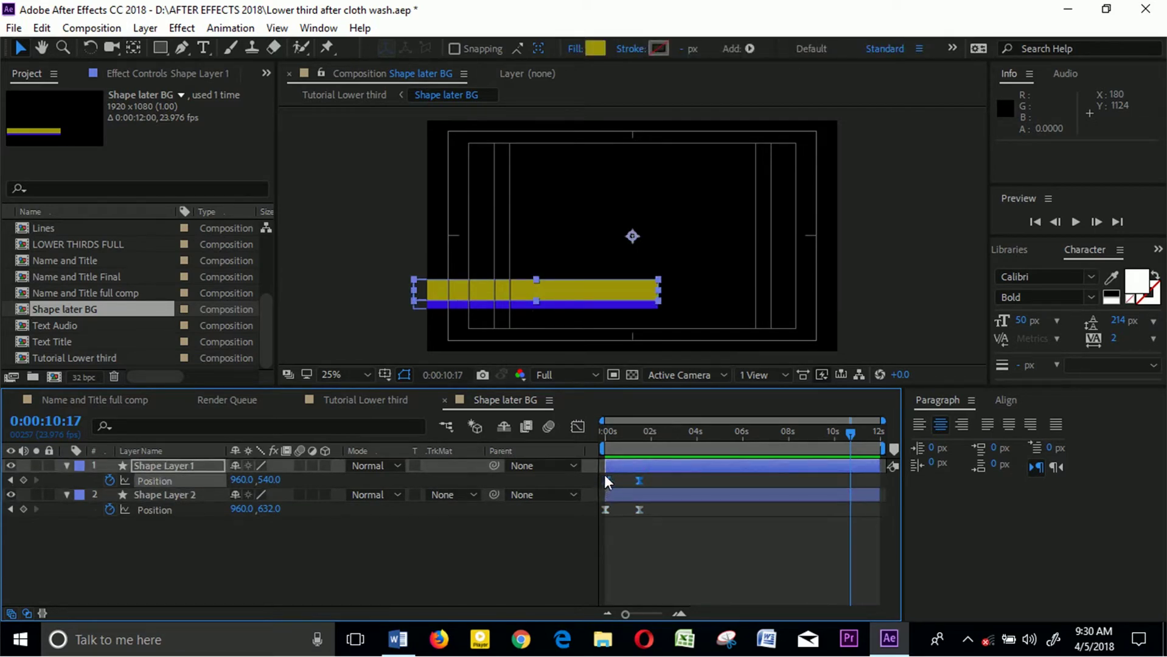
key(ctrl+c)
key(ctrl+v)
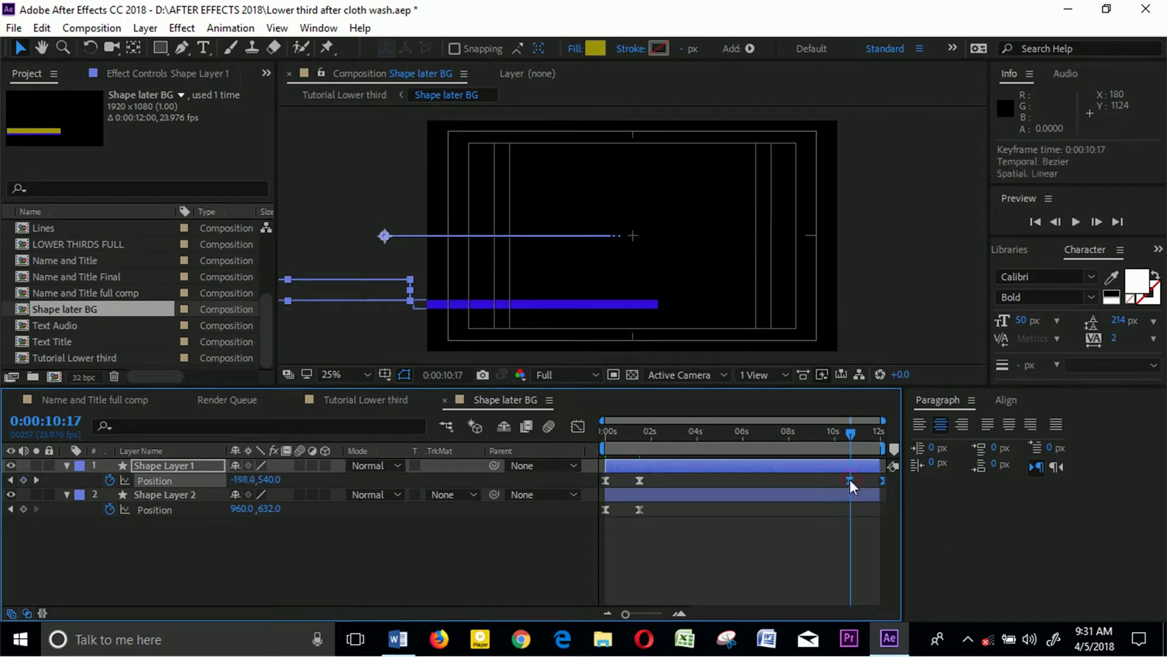
drag(850, 479, 841, 481)
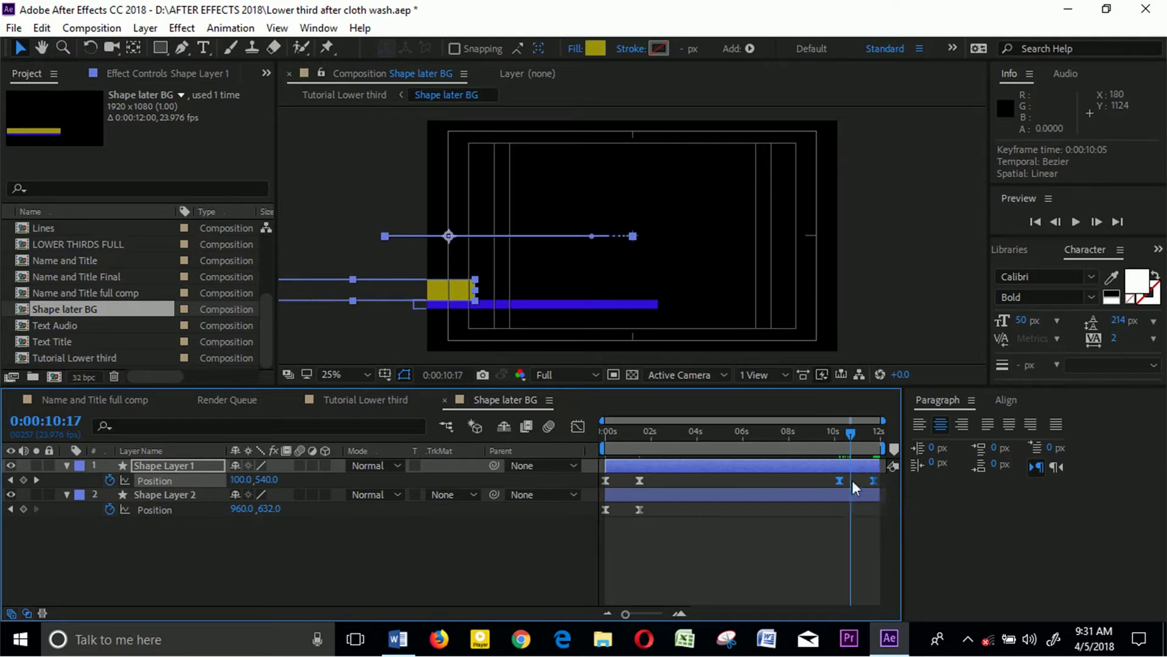
- Reorder the pasted keyframes so the yellow bar exits left to -201,540, then preview
click(852, 481)
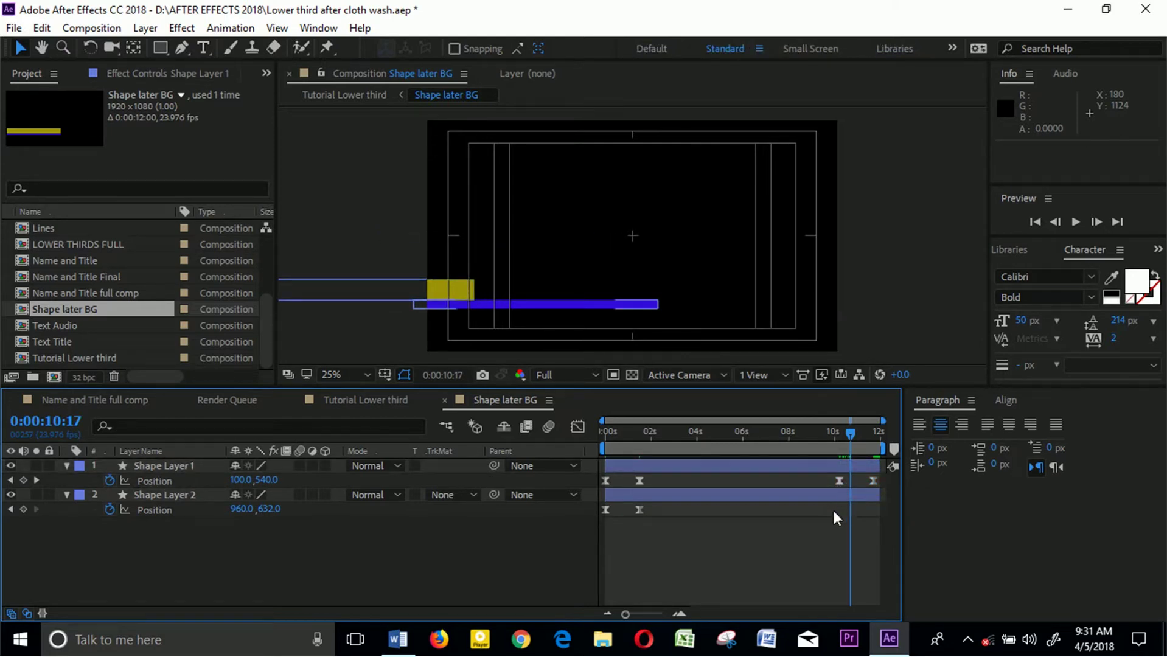
click(841, 480)
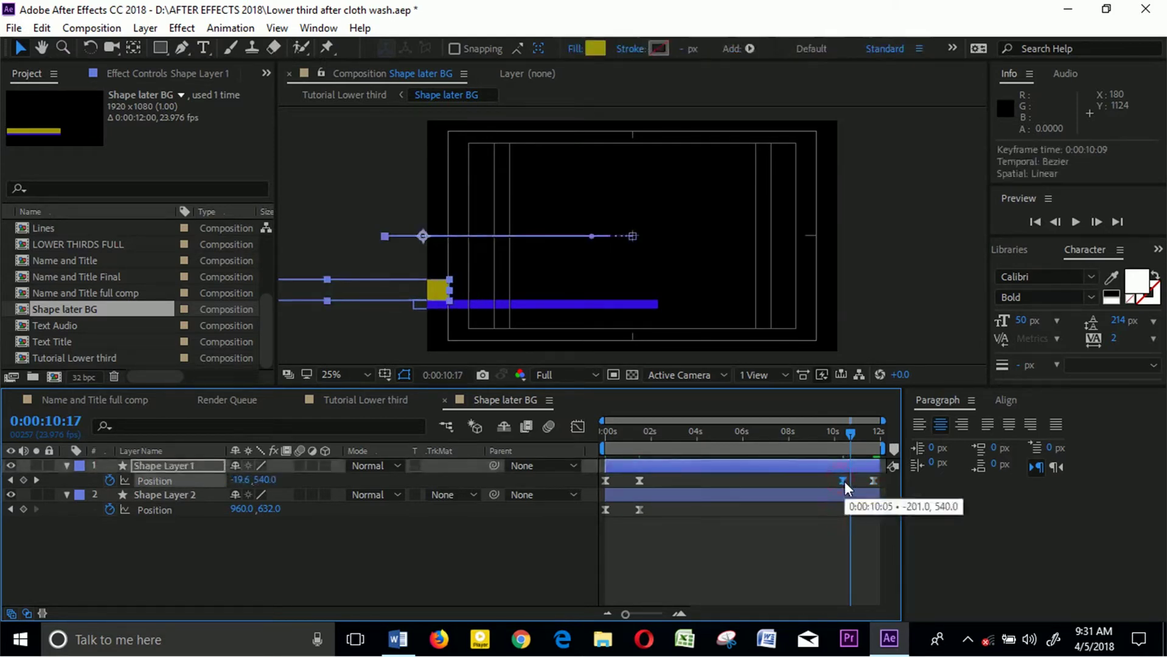
mouse_move(874, 481)
mouse_down()
mouse_move(831, 485)
mouse_move(878, 494)
mouse_up()
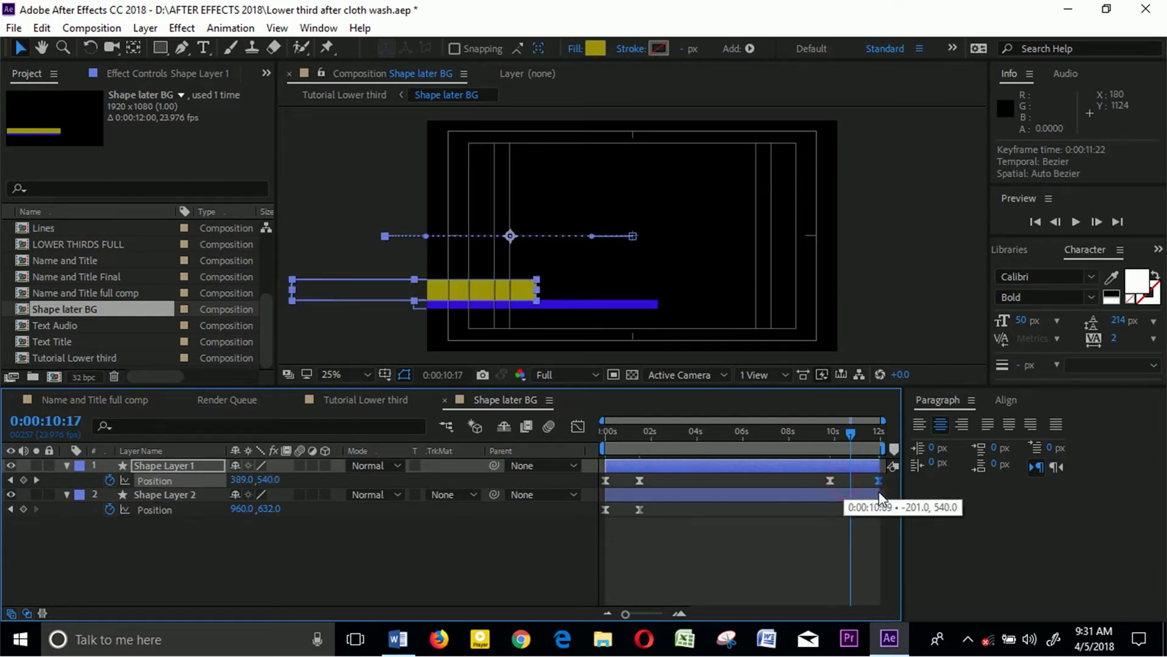
mouse_move(878, 494)
mouse_down()
mouse_move(839, 479)
mouse_move(875, 479)
mouse_up()
click(829, 436)
key(space)
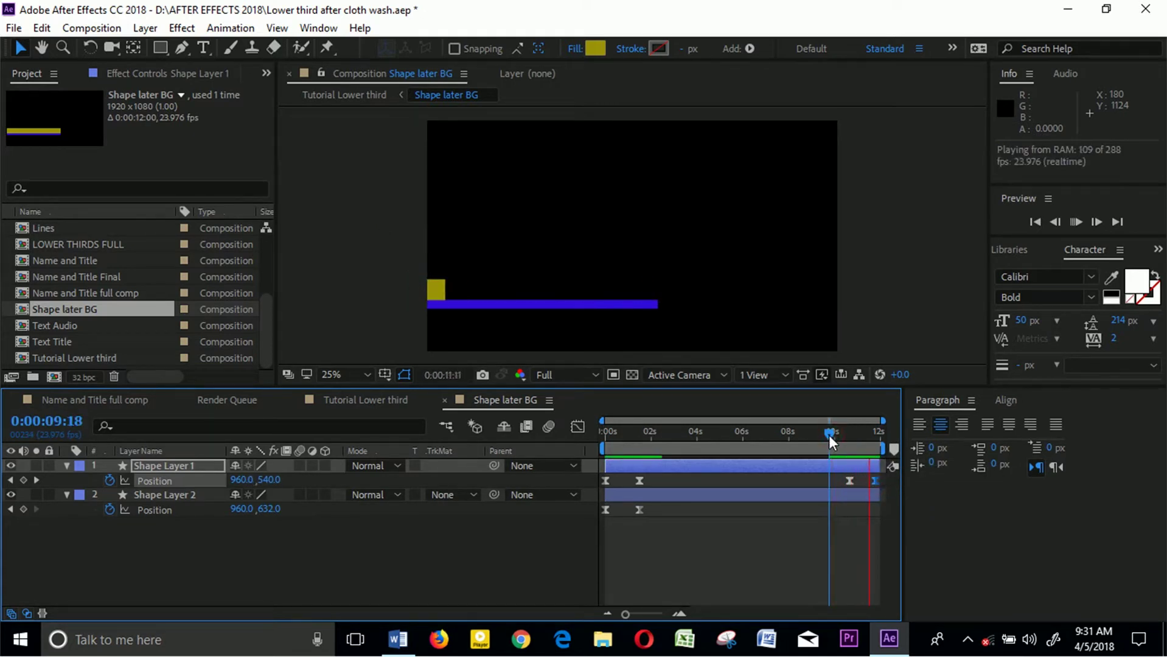
key(space)
drag(824, 431, 846, 446)
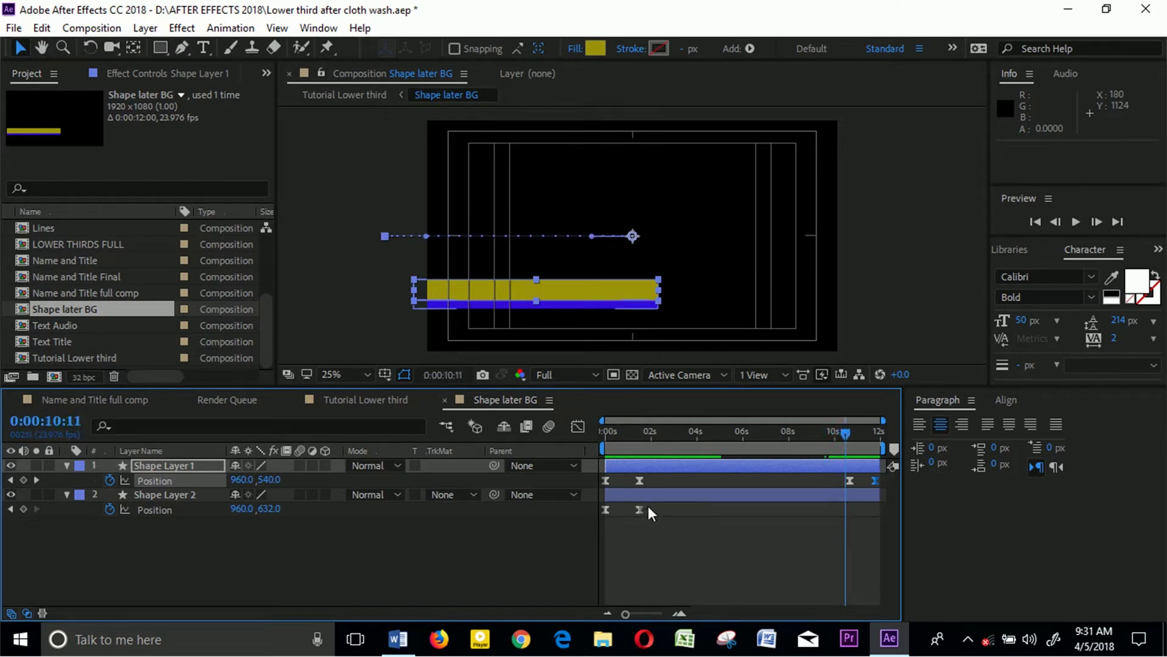
- Paste the slide-out keyframes onto the blue bar at 10s, delay its exit slightly, and preview
drag(648, 507, 601, 516)
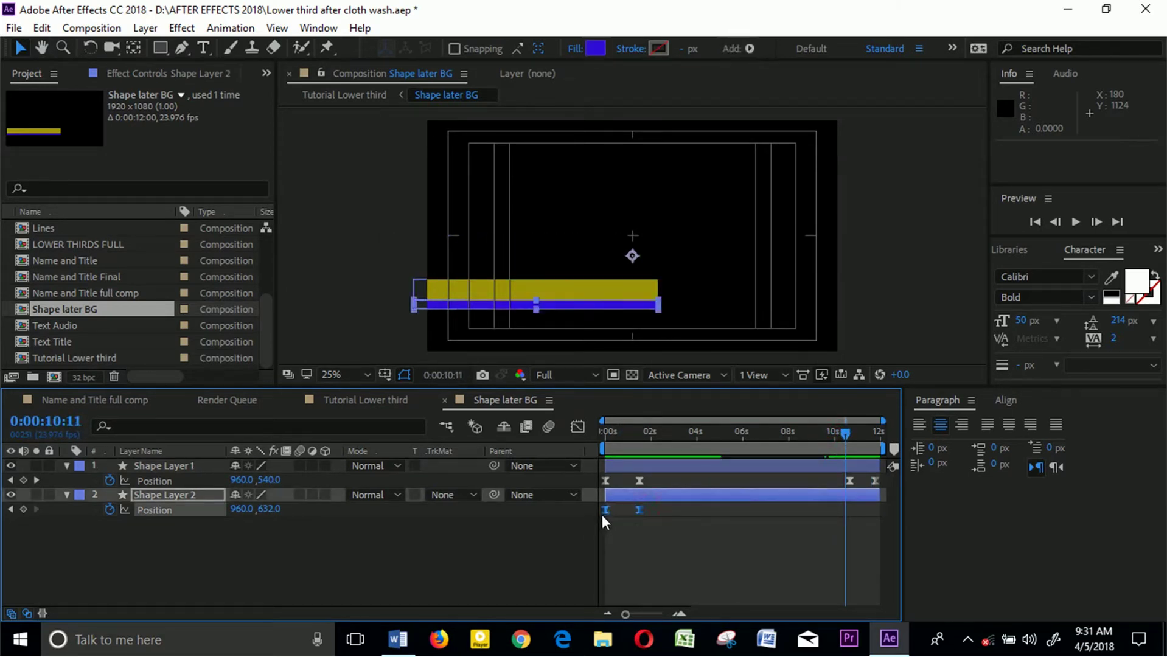
key(ctrl+c)
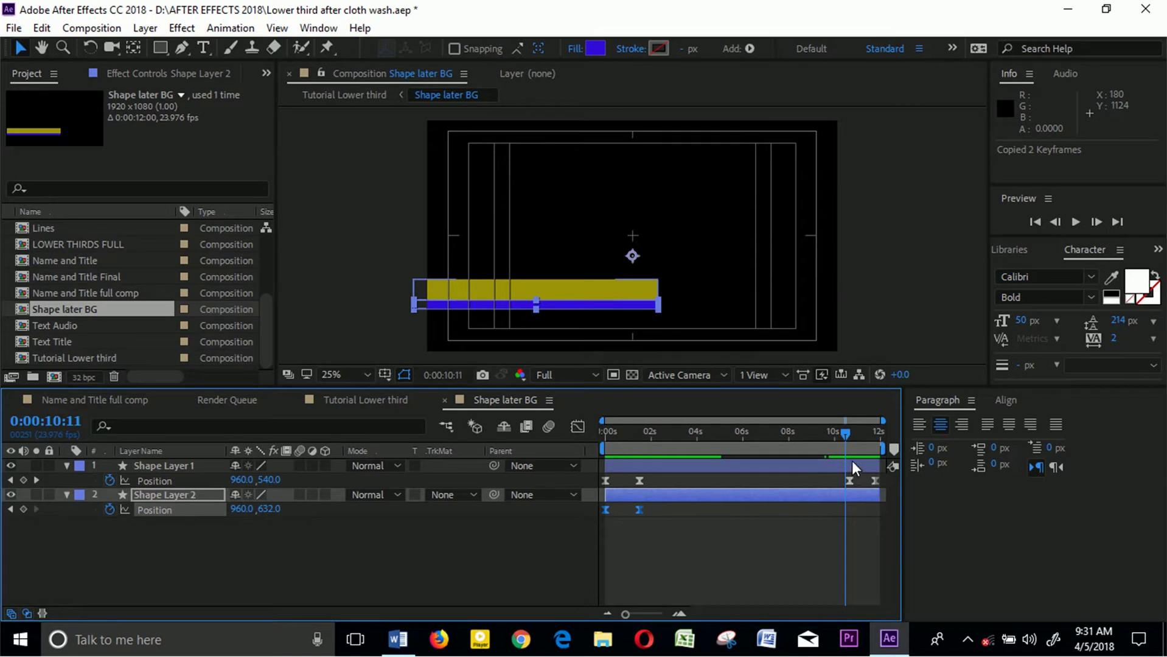
key(ctrl+v)
click(854, 511)
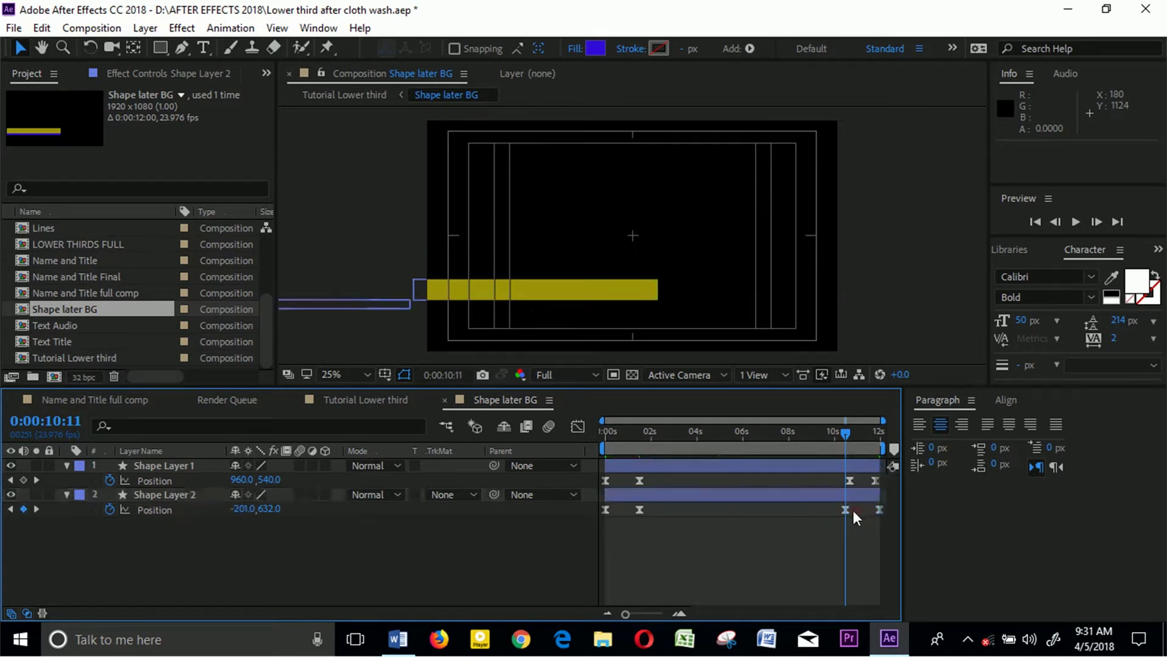
mouse_move(846, 510)
mouse_down()
mouse_move(875, 512)
mouse_move(850, 514)
mouse_up()
click(850, 512)
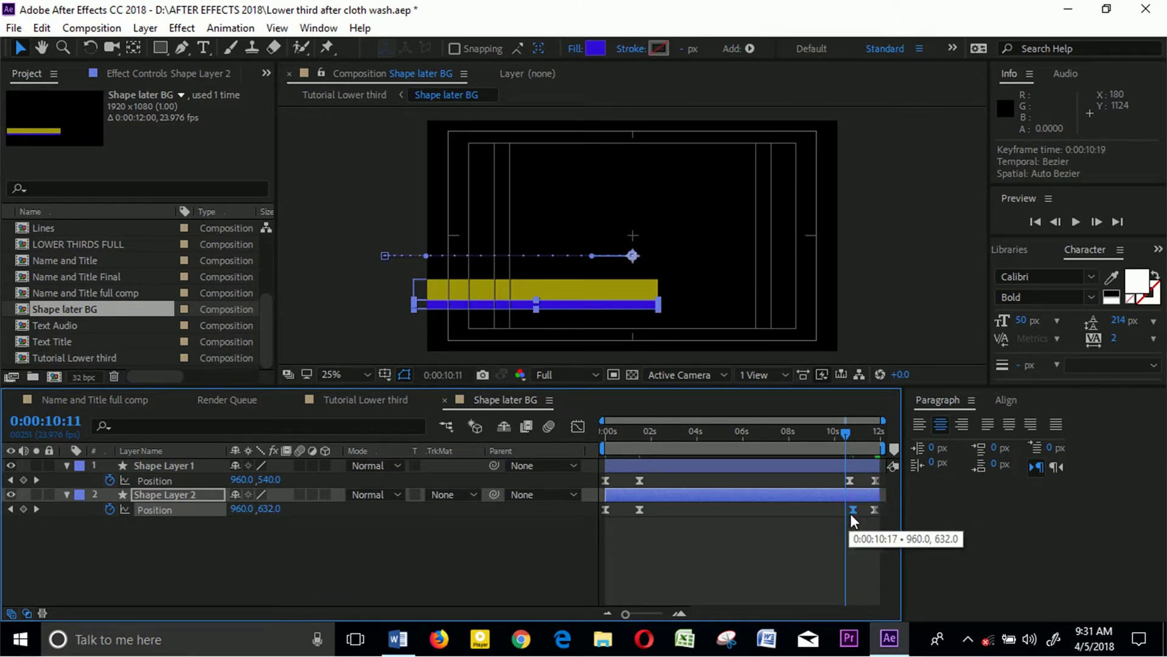
drag(855, 430, 835, 434)
key(alt+space)
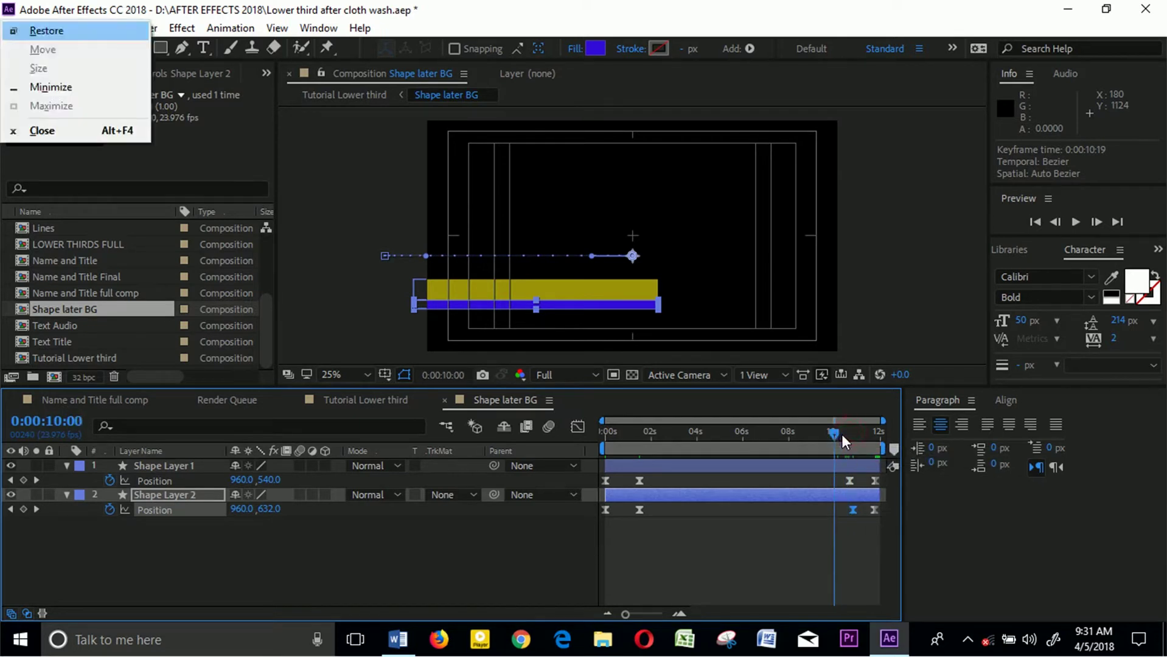
key(Escape)
key(space)
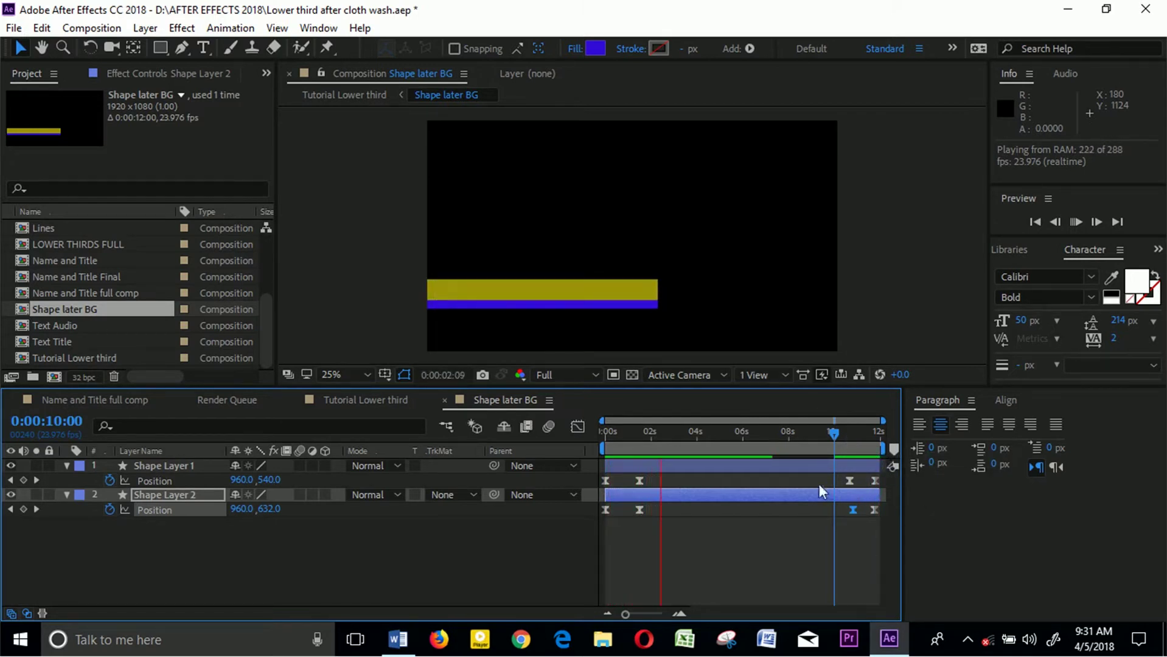
key(space)
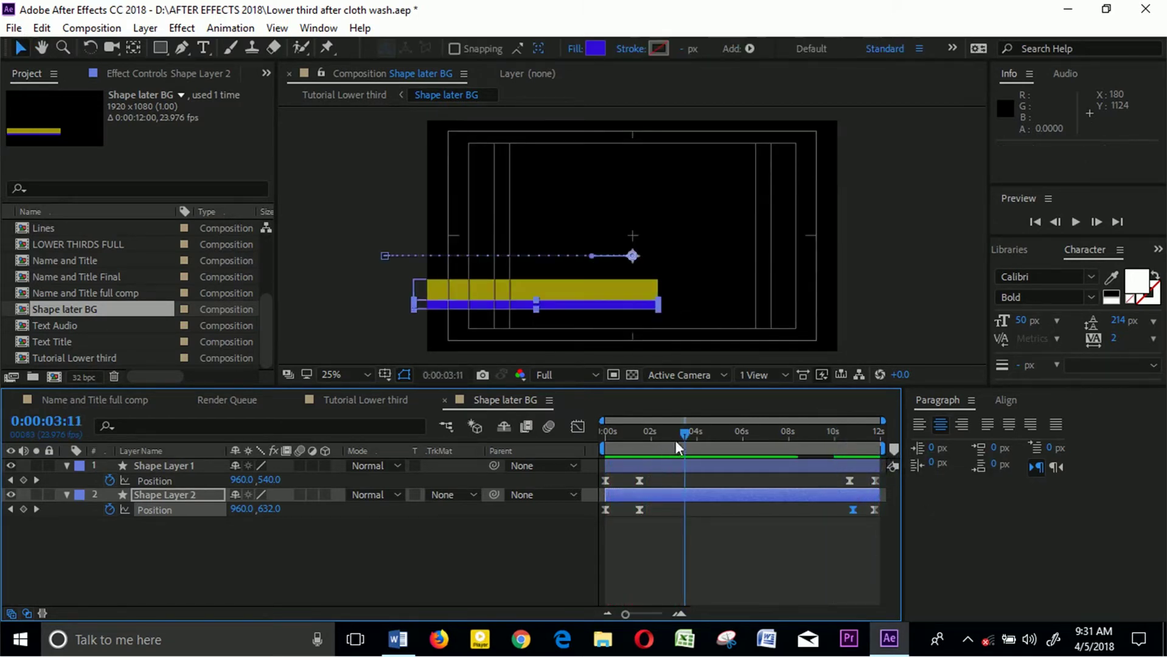
- Move the yellow bar's arrival earlier to 1:05, ahead of the blue bar at 1:13
drag(676, 441, 621, 452)
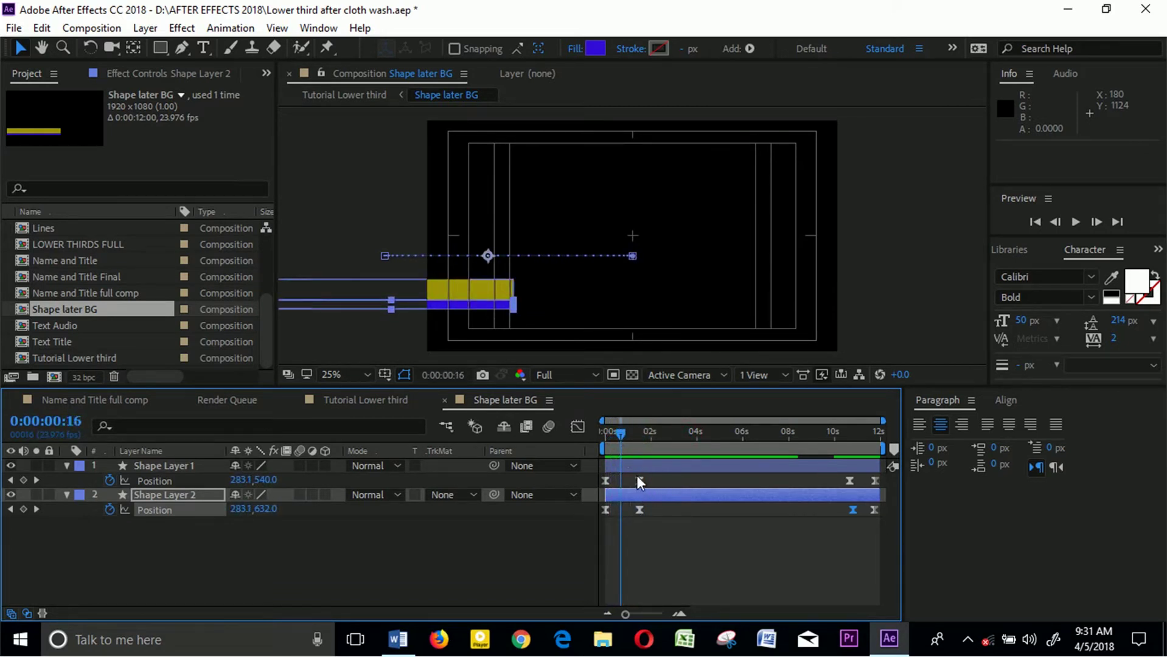
drag(619, 437, 627, 439)
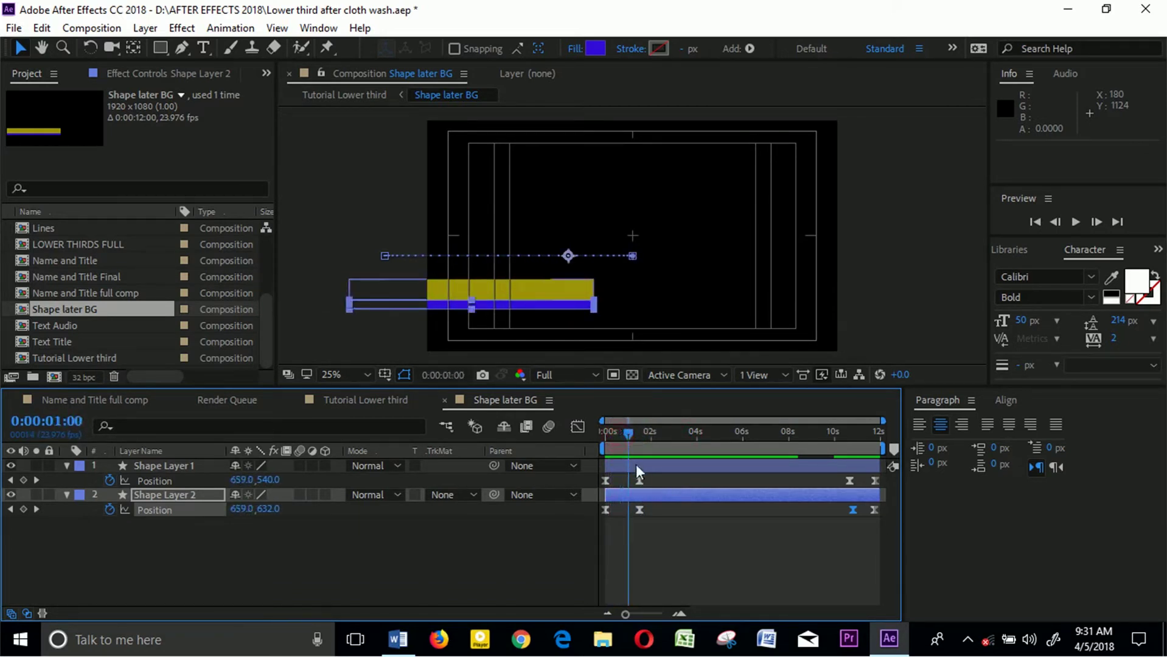
drag(640, 482, 644, 512)
- Preview the bars' exit near the end of the animation
click(642, 512)
drag(828, 432, 872, 432)
key(space)
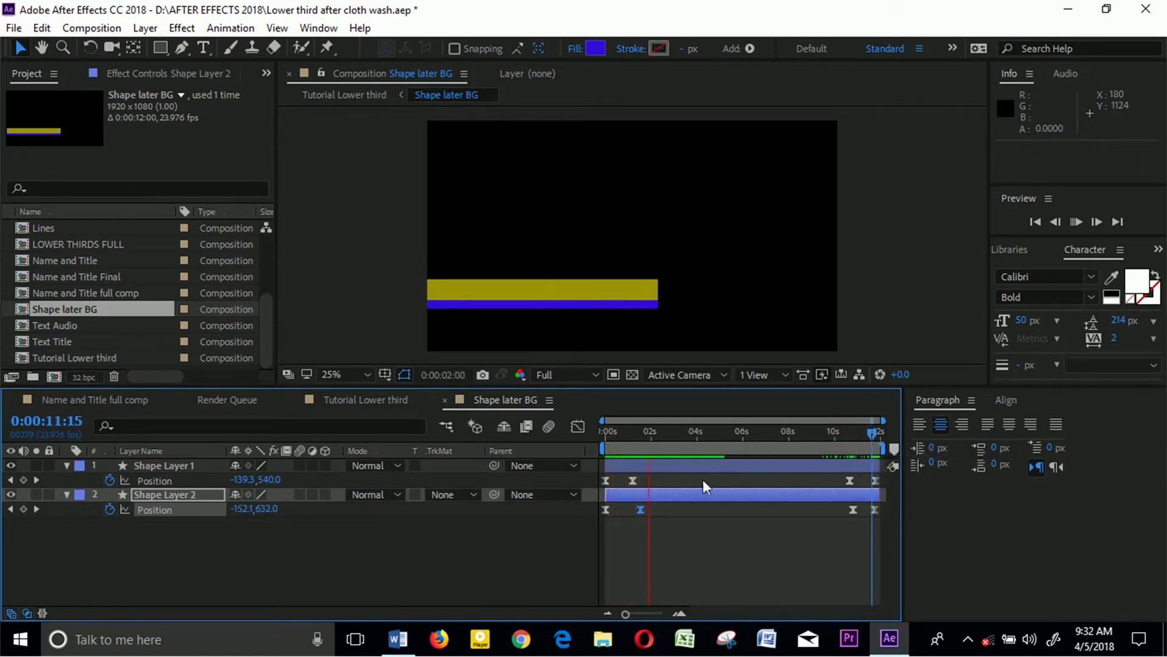
key(space)
- Retime the yellow bar's arrival keyframe to 0:00:00:13 and preview the faster slide-in
click(644, 497)
drag(644, 497, 621, 482)
drag(655, 434, 568, 445)
key(space)
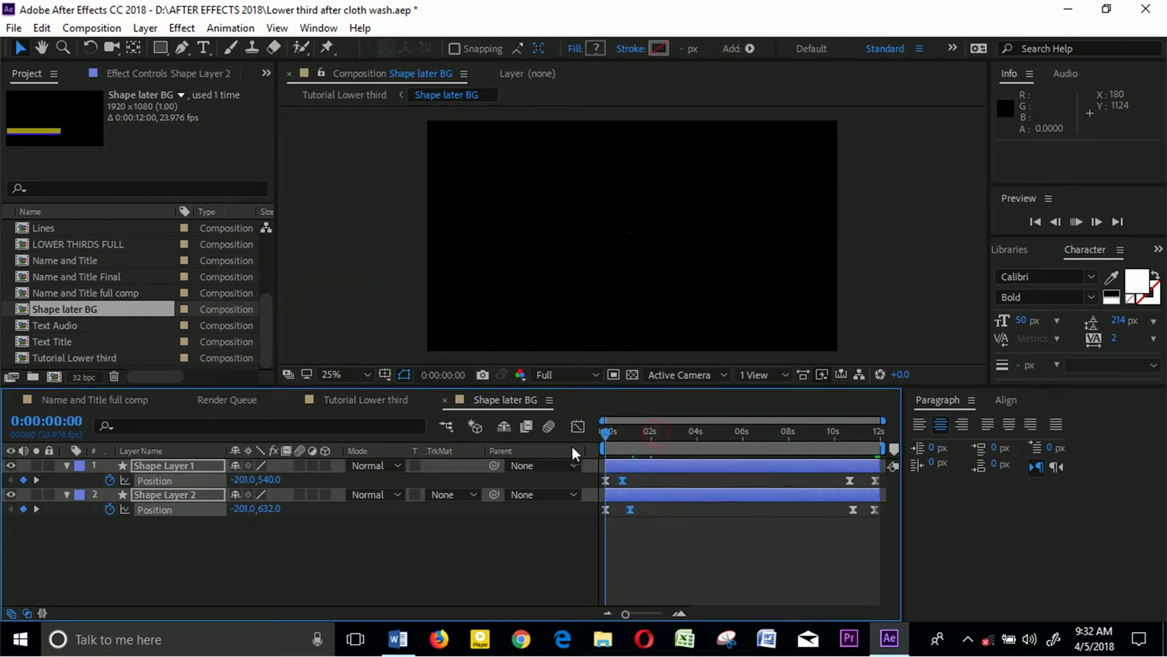
key(space)
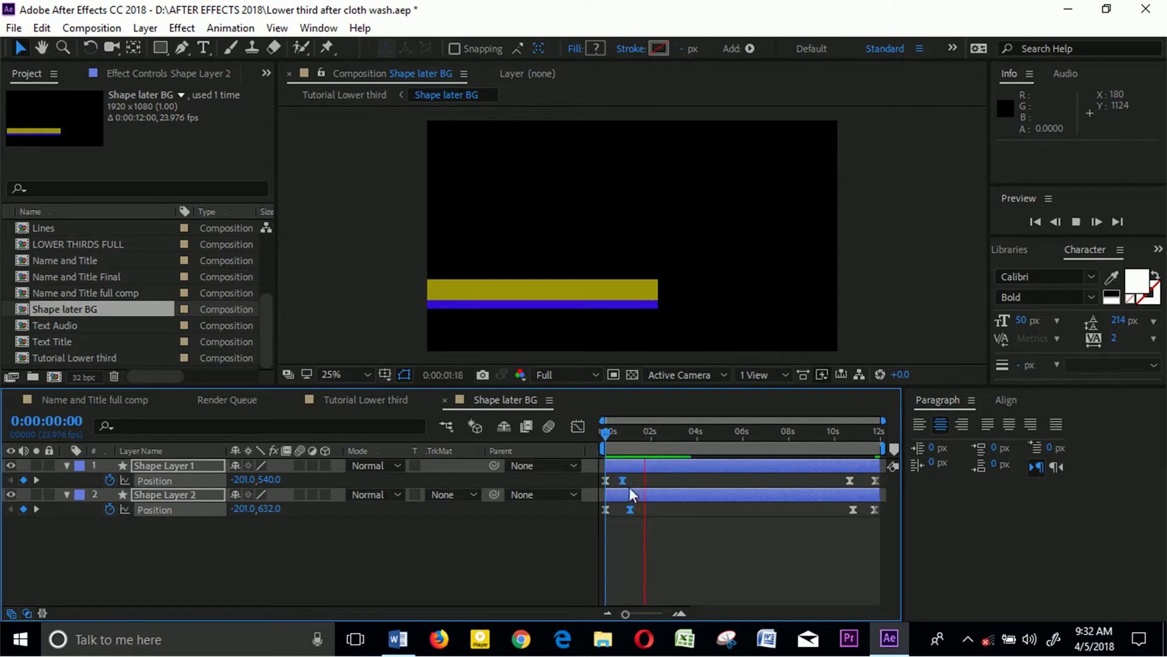
drag(622, 482, 618, 483)
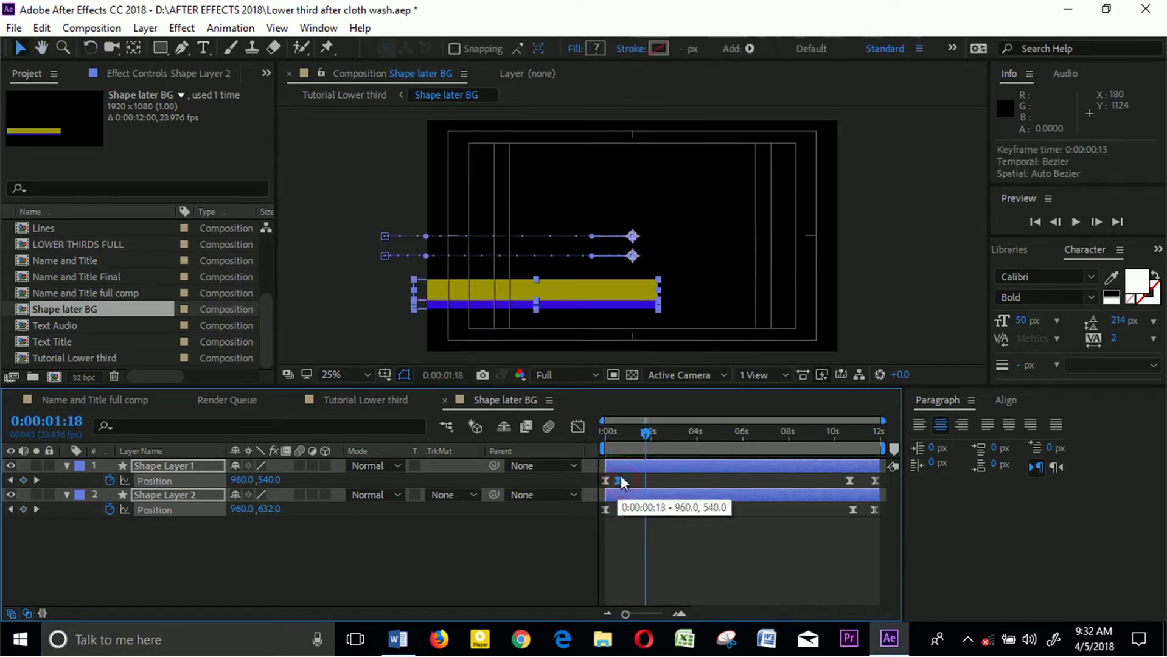
drag(644, 435, 560, 437)
key(space)
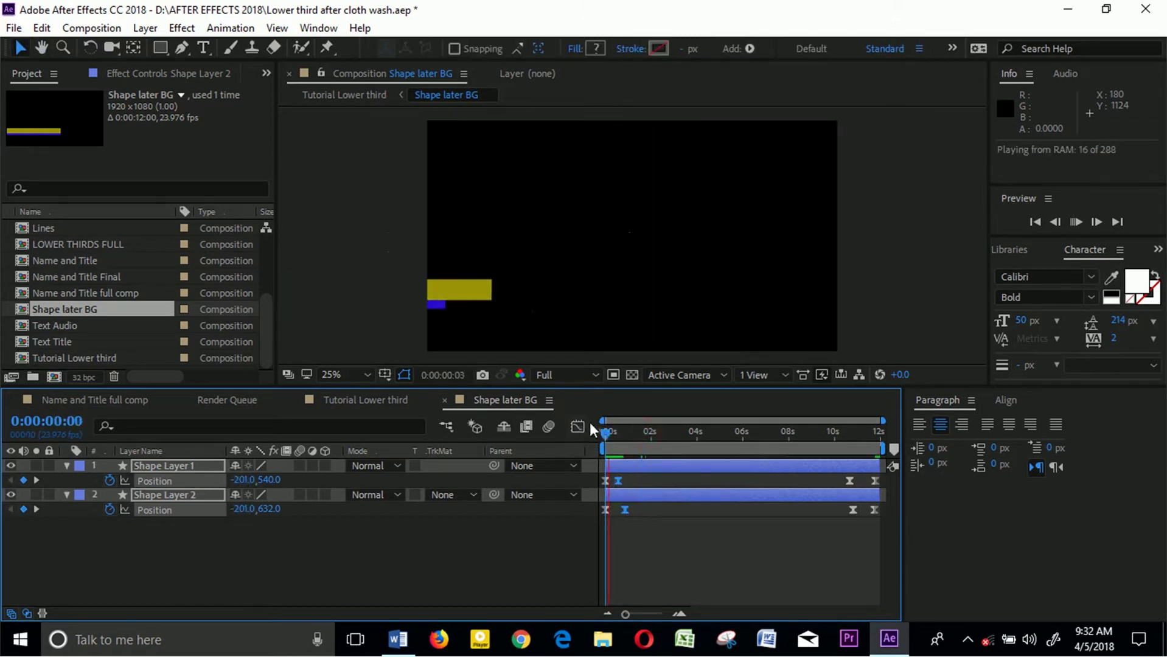
key(space)
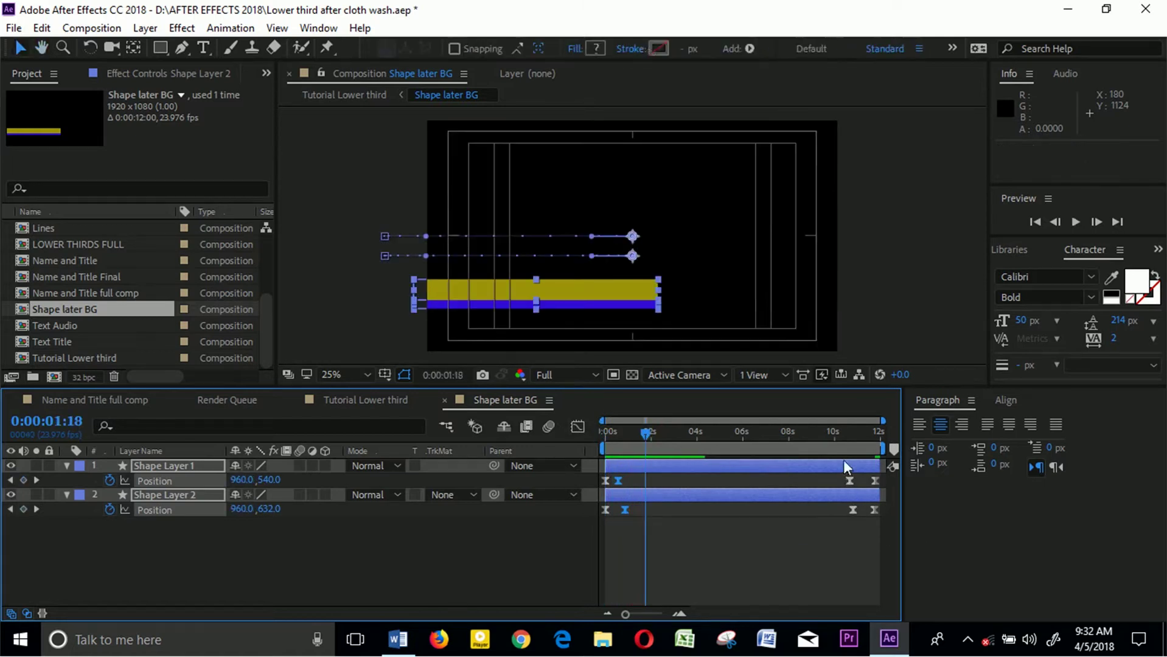
- Retime both bars' end keyframes so blue leaves just after yellow, and preview
mouse_move(844, 474)
mouse_down()
mouse_move(859, 516)
mouse_move(859, 486)
mouse_up()
click(850, 435)
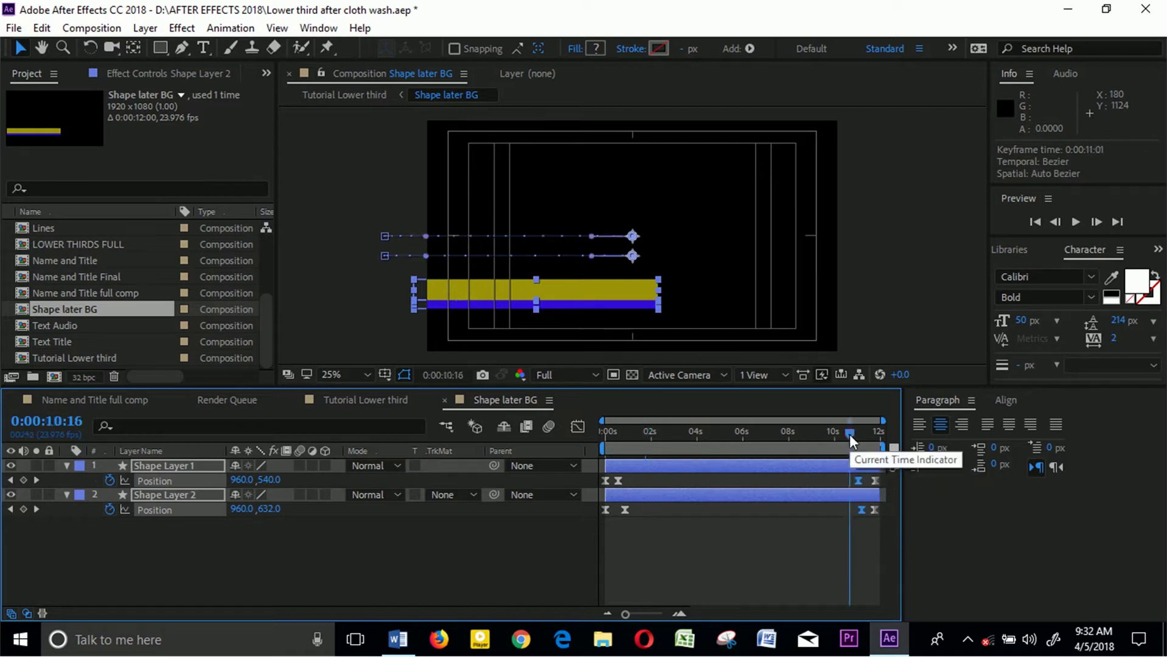
key(space)
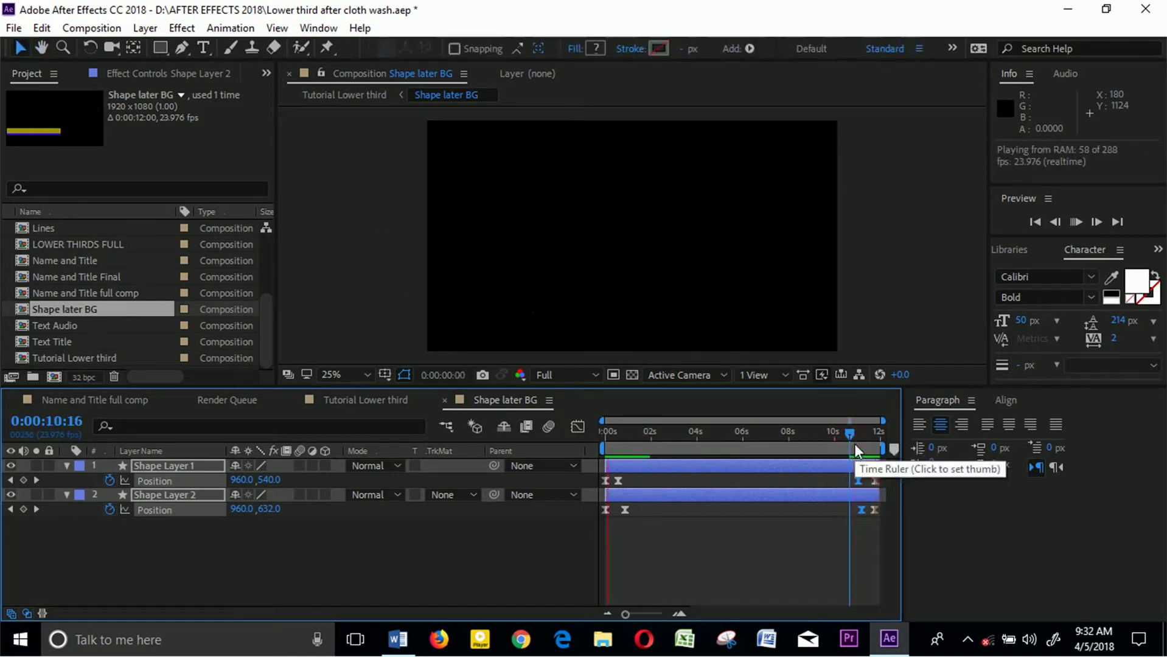
key(space)
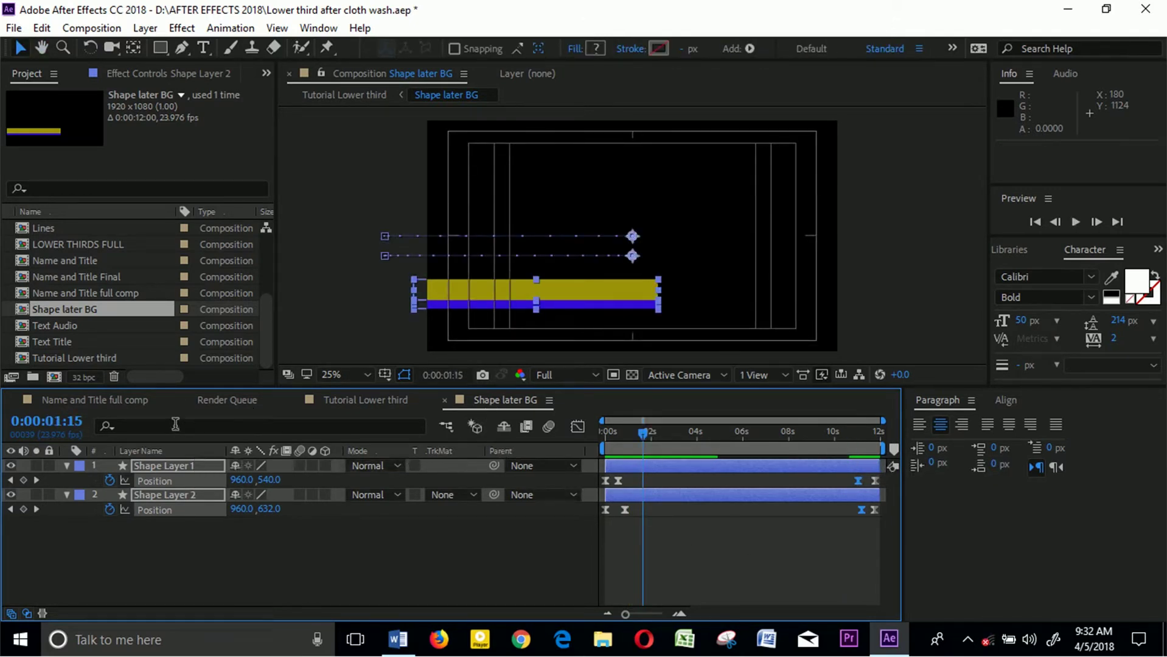
- Close the Render Queue and return to the Tutorial Lower third composition
click(109, 403)
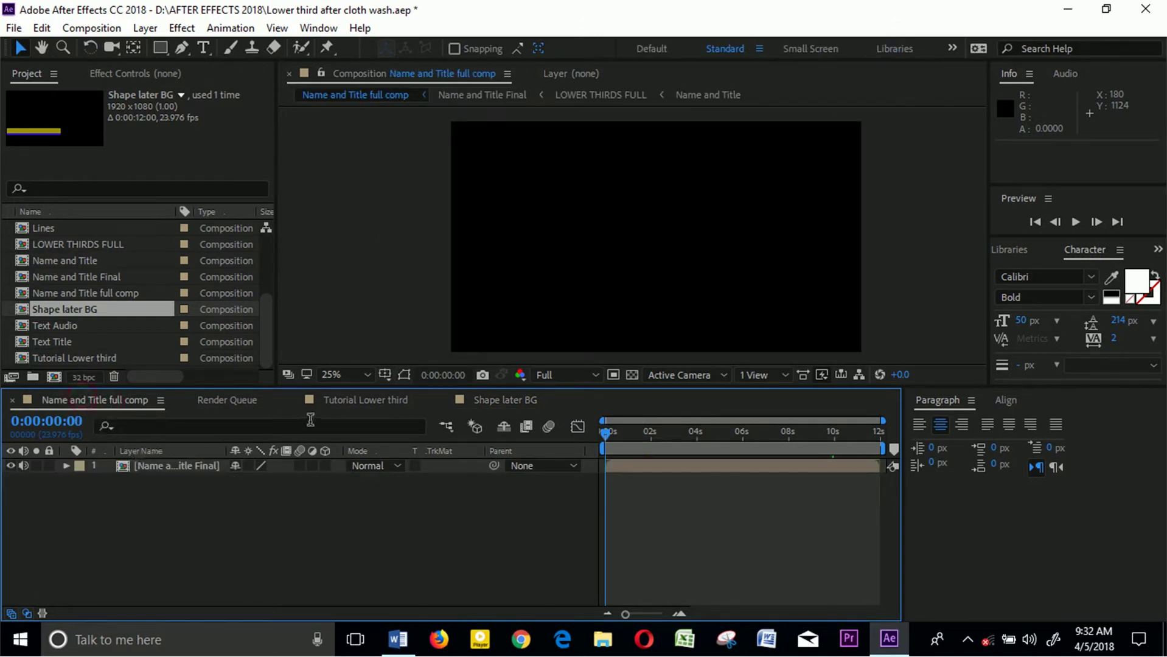
click(185, 400)
click(265, 407)
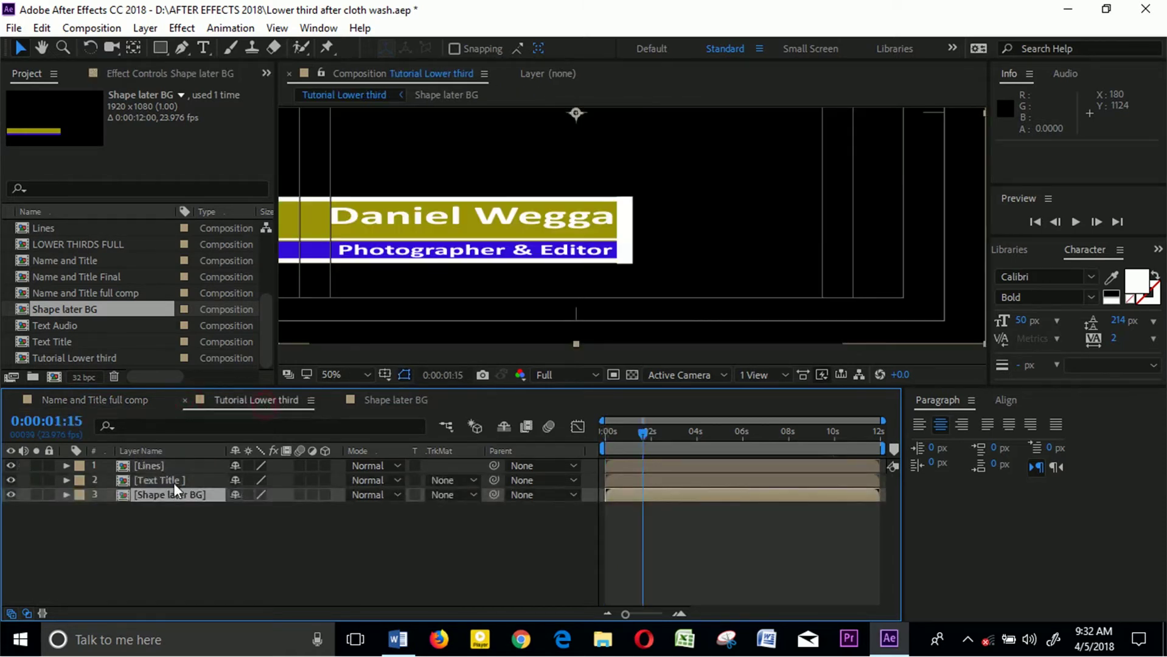
- Open the Text Title precomp and show both text layers' Position at 0:00:00:22
double_click(173, 481)
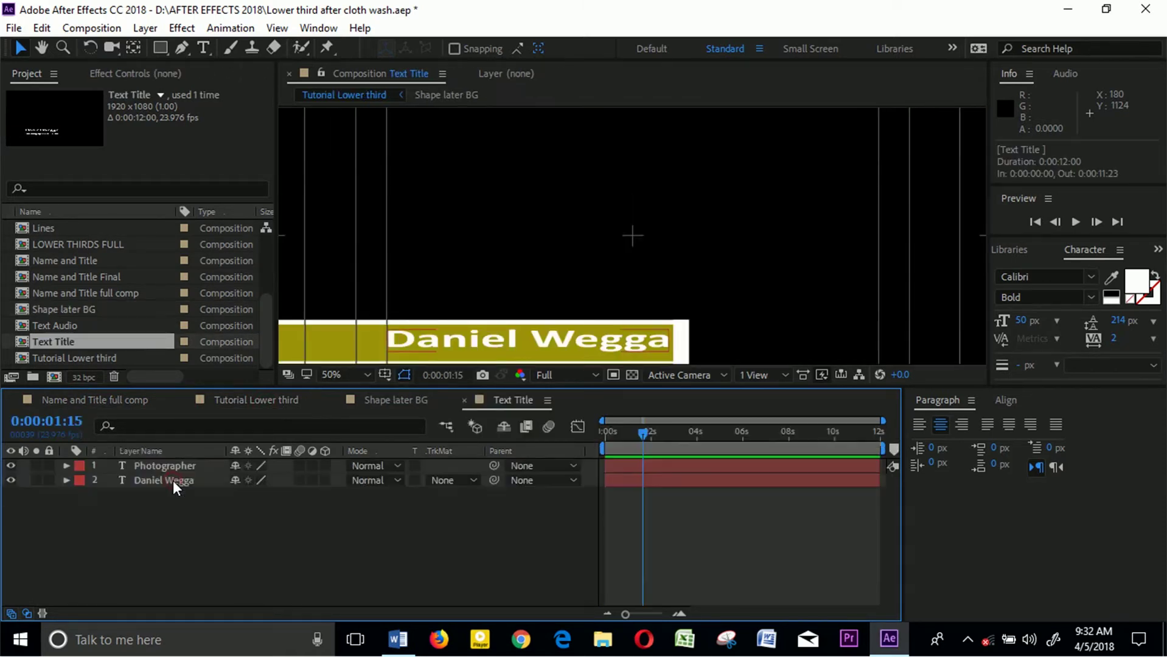
key(comma)
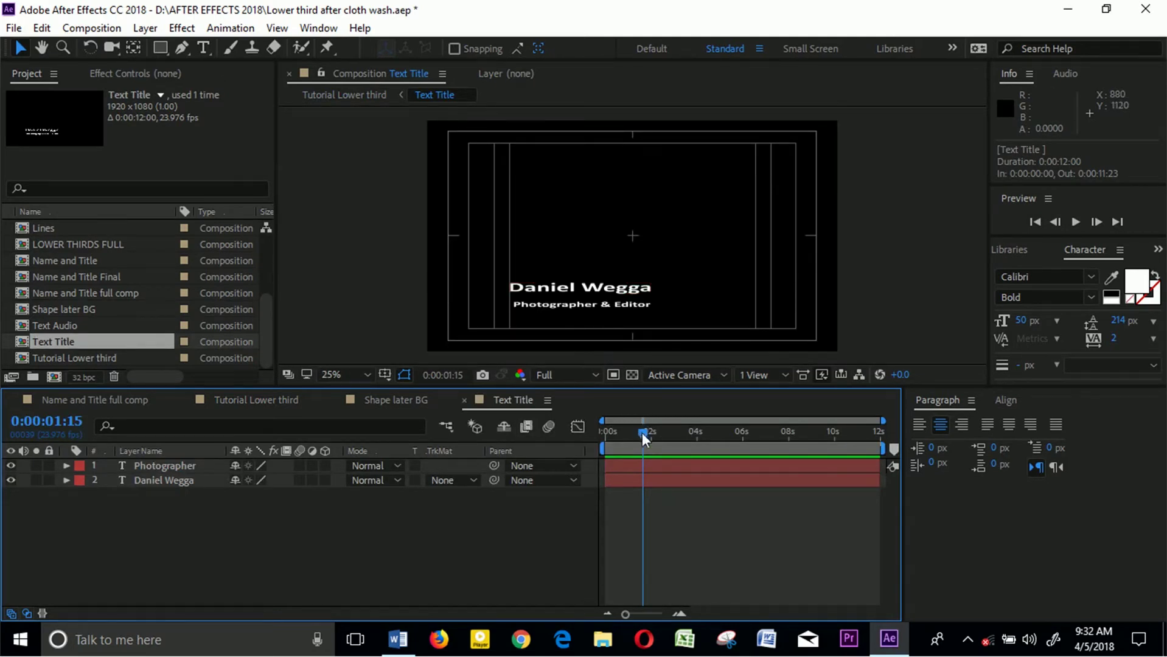
drag(642, 432, 626, 444)
click(180, 464)
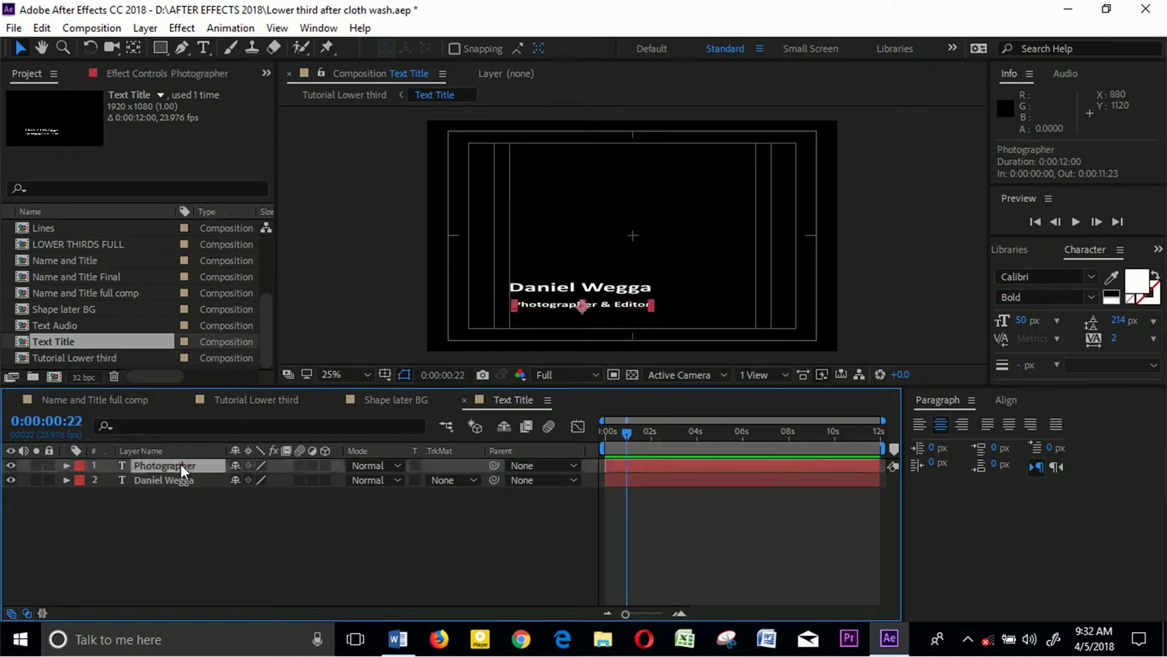
shift+click(190, 481)
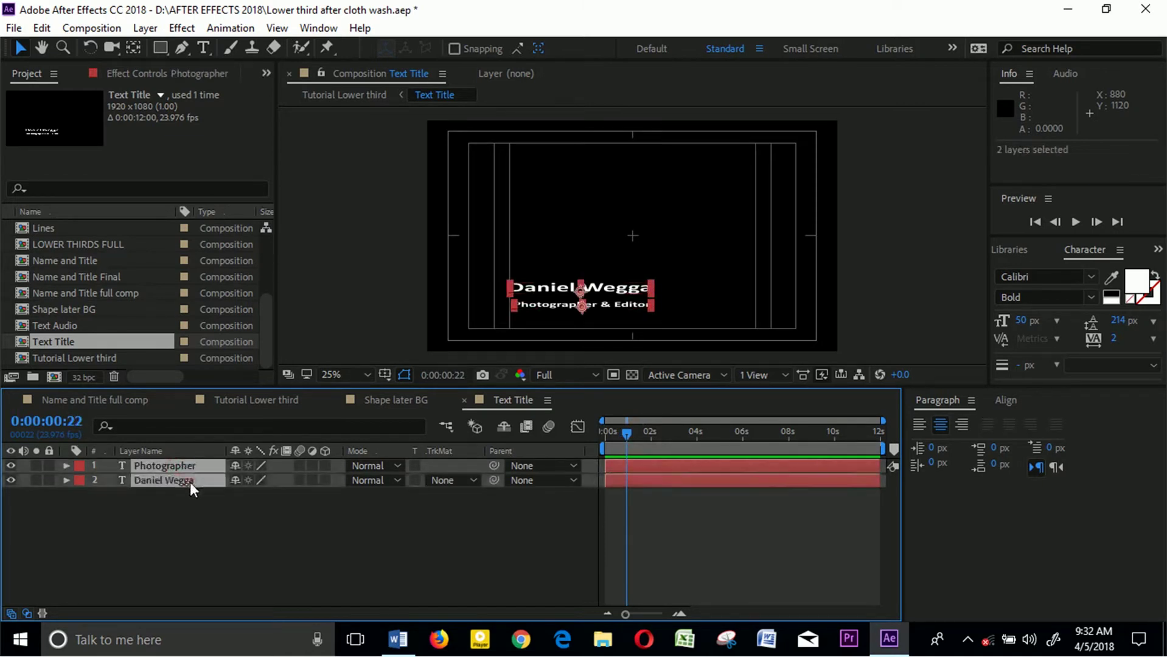
key(p)
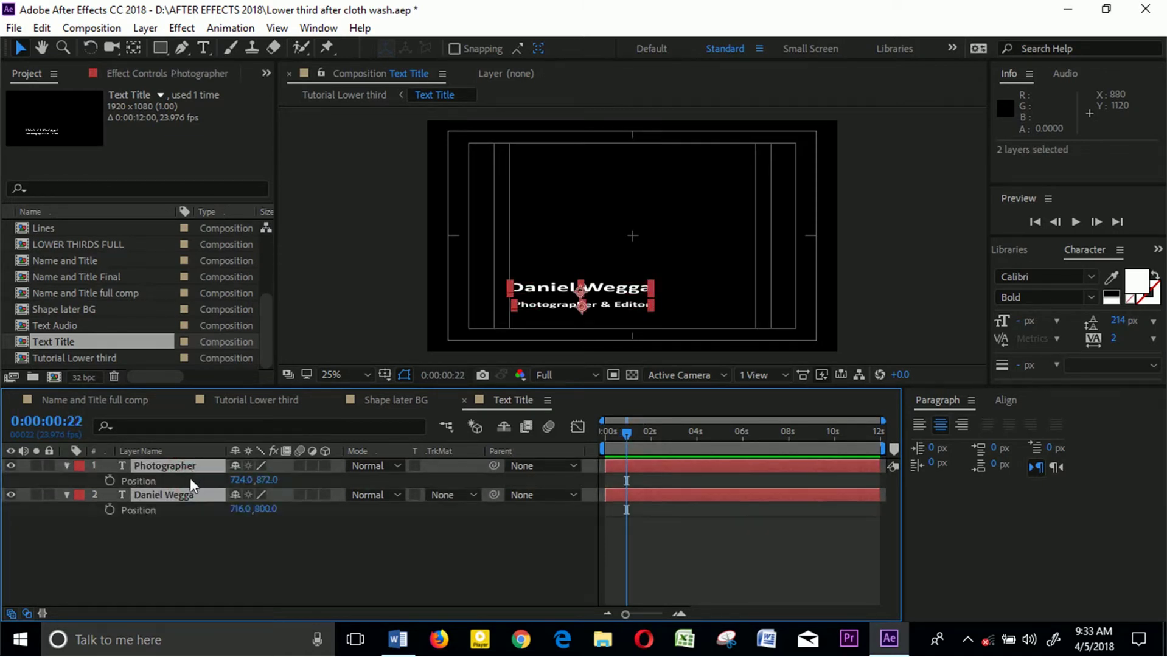
- Keyframe both lines' Position there and move them off-screen left to X -407 and -415 at 0s
click(110, 480)
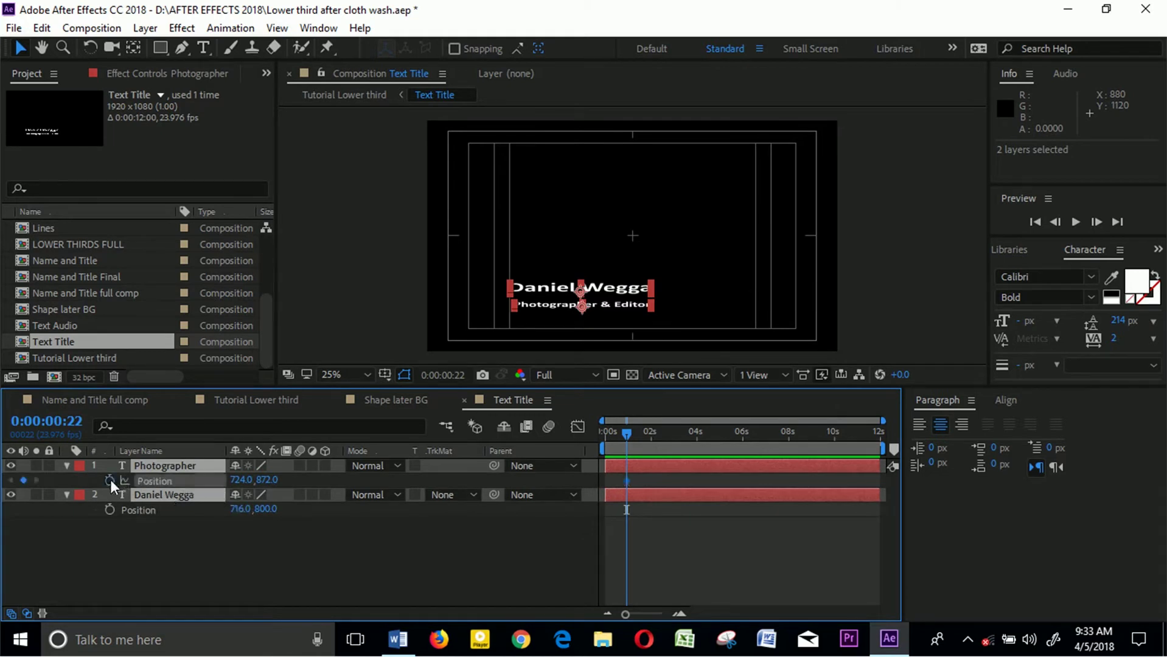
click(110, 509)
drag(626, 436, 593, 441)
drag(240, 480, 5, 480)
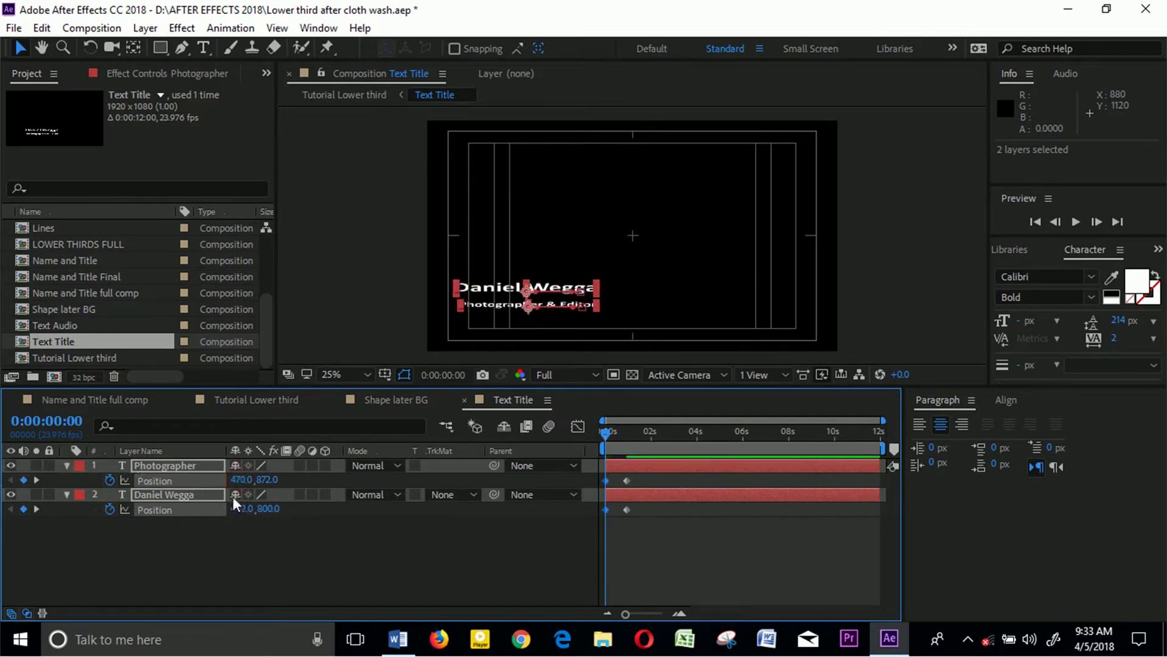
drag(238, 480, 9, 476)
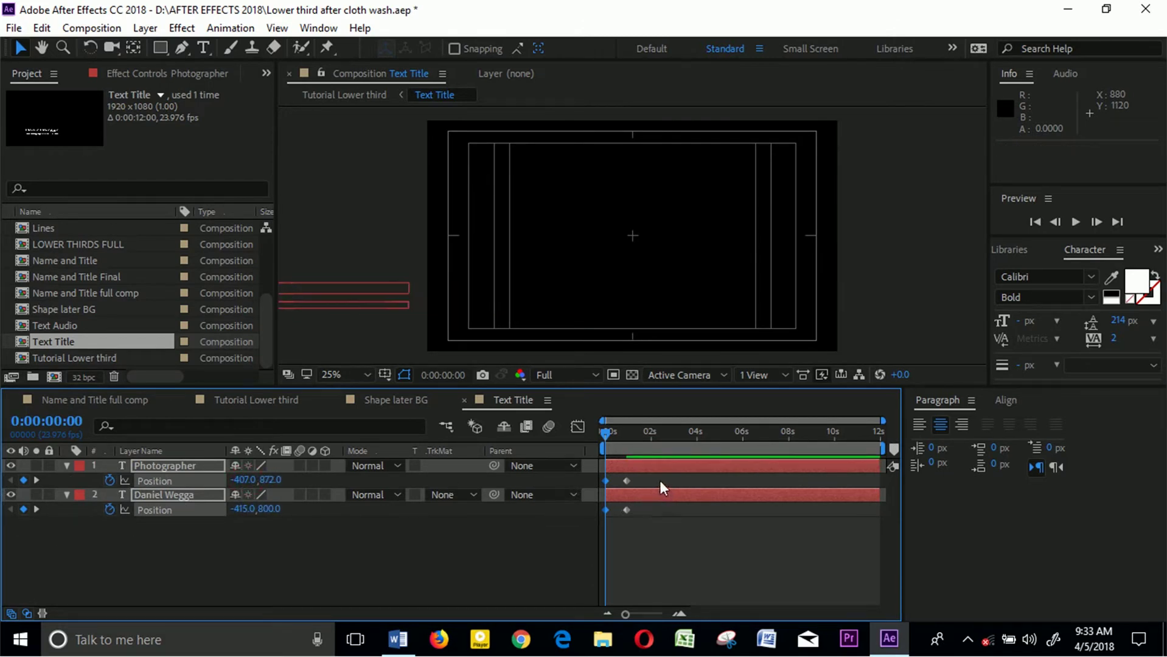
drag(659, 481, 597, 513)
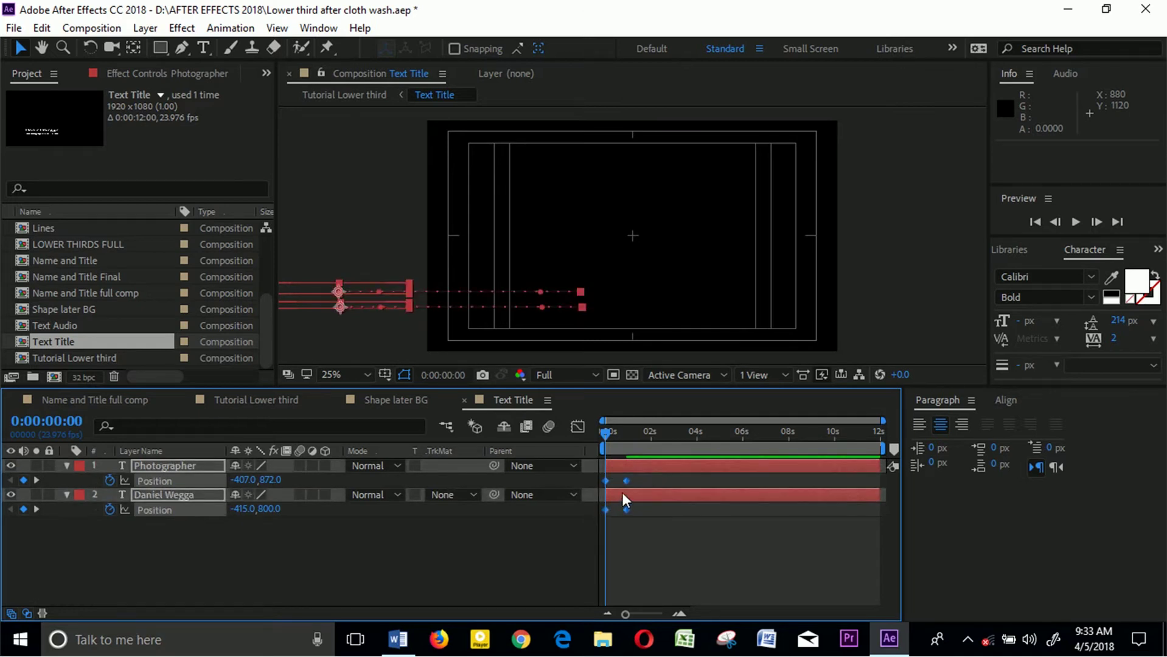
- Apply Easy Ease to the text lines' Position keyframes and preview the slide-in
right_click(626, 481)
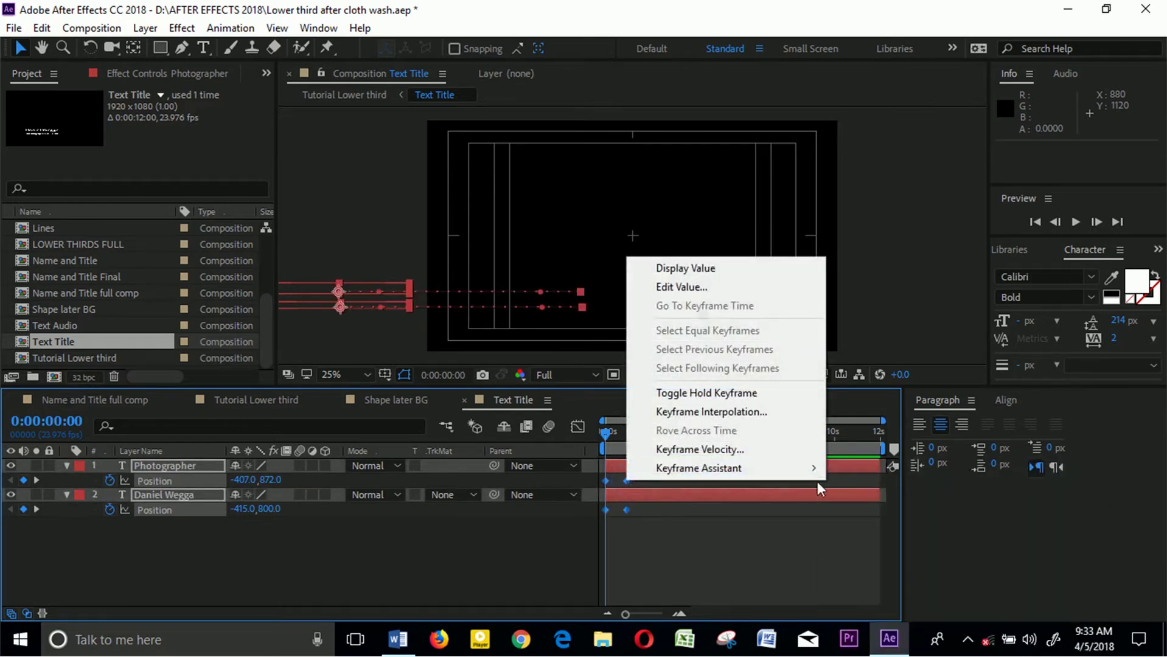
mouse_move(815, 469)
click(872, 526)
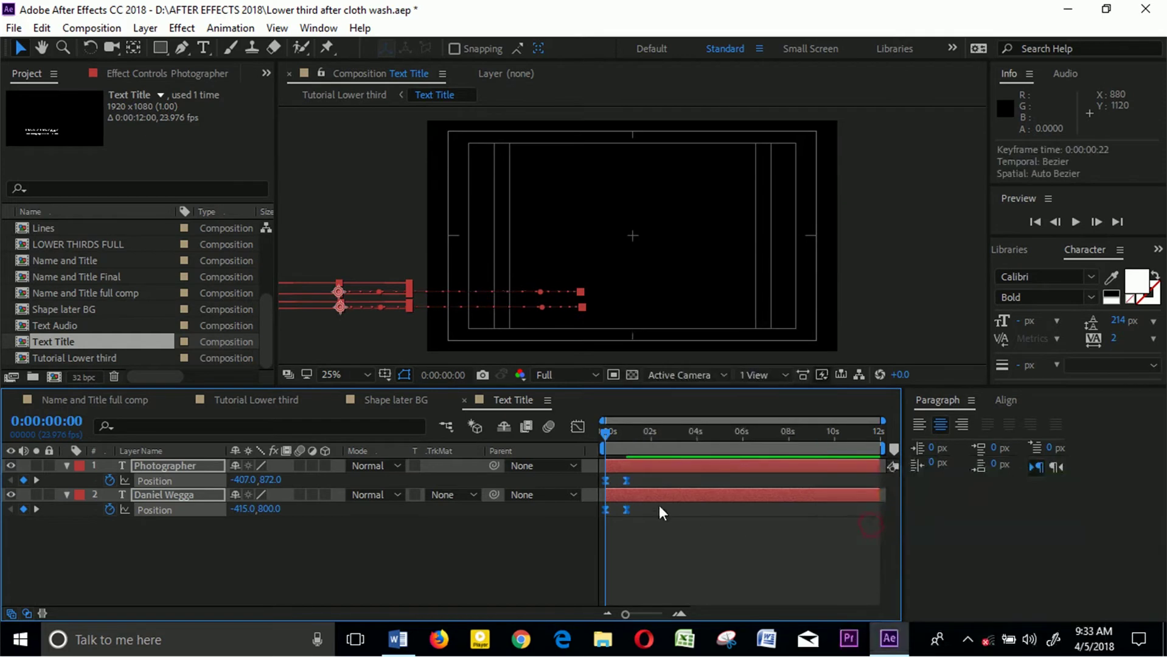
click(653, 510)
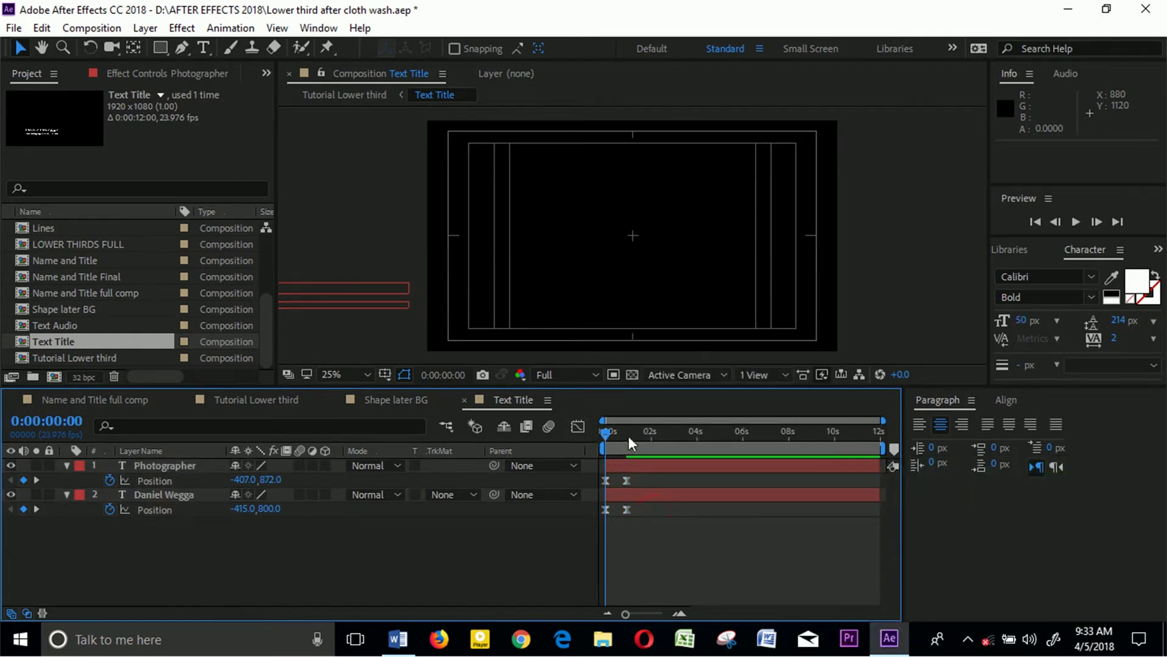
key(space)
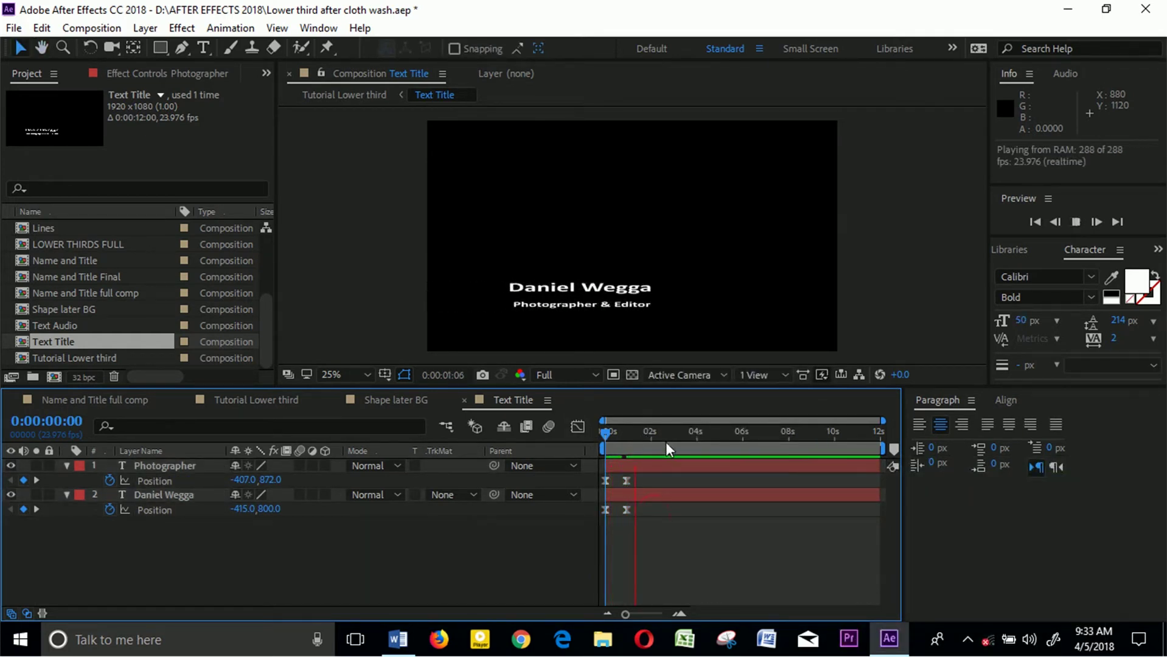
key(space)
- Set the end keyframes' Incoming Influence to 100% via Keyframe Velocity and replay from the start
drag(648, 430, 620, 446)
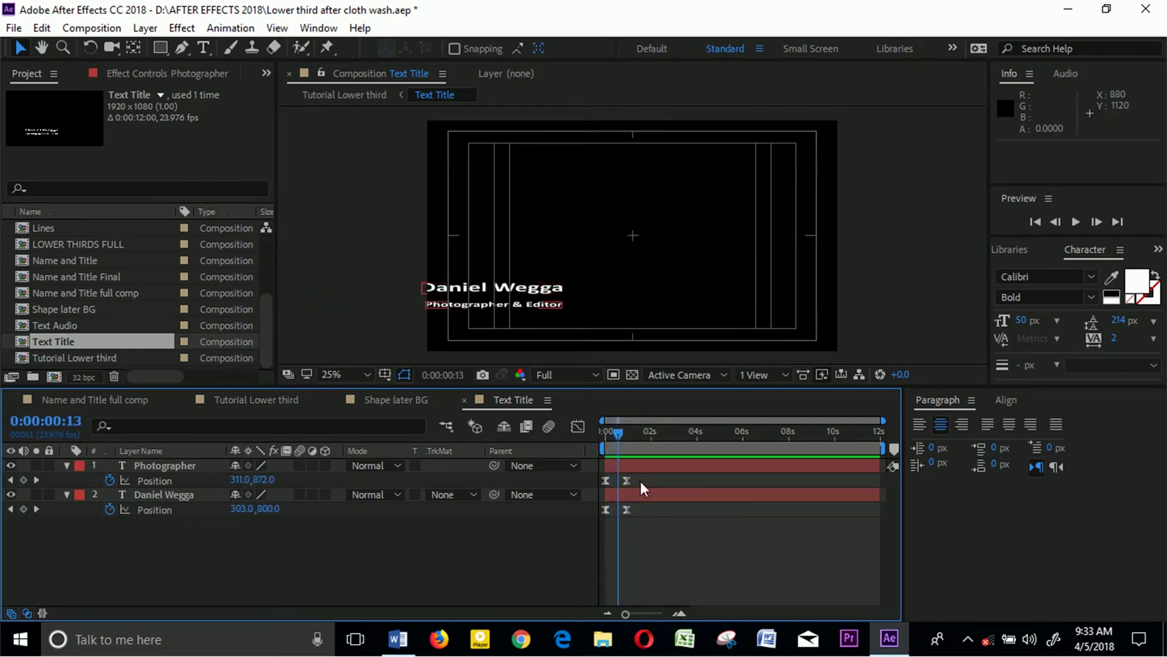
drag(641, 476, 623, 518)
right_click(626, 511)
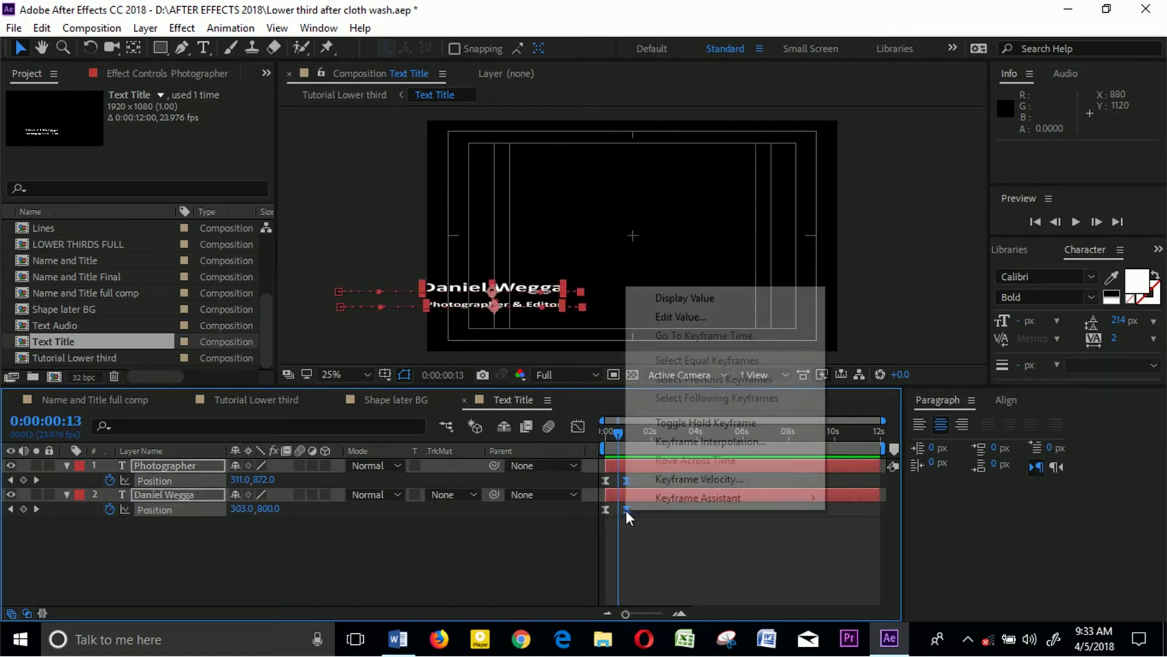
mouse_move(663, 496)
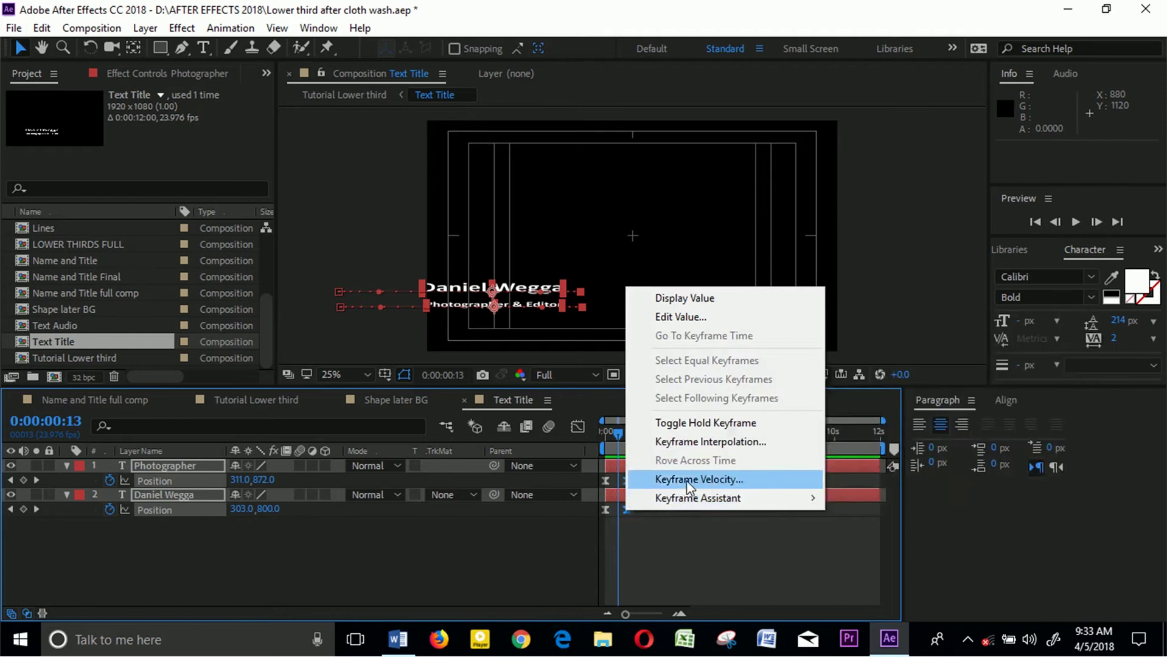
click(686, 480)
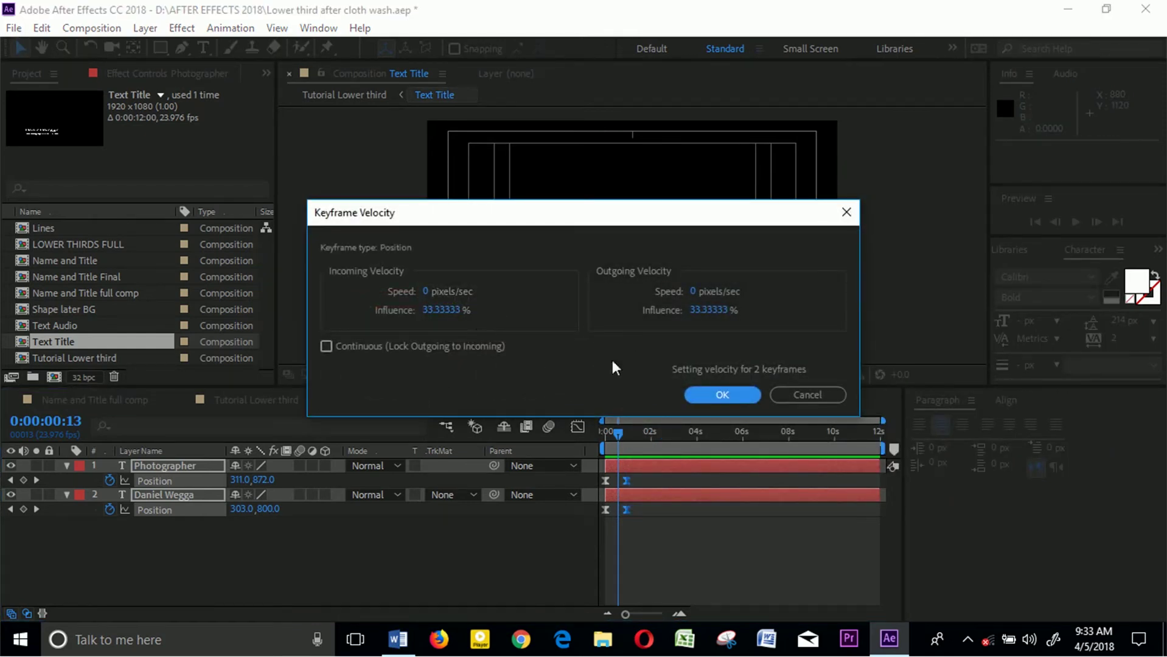
click(429, 310)
text(100)
key(Return)
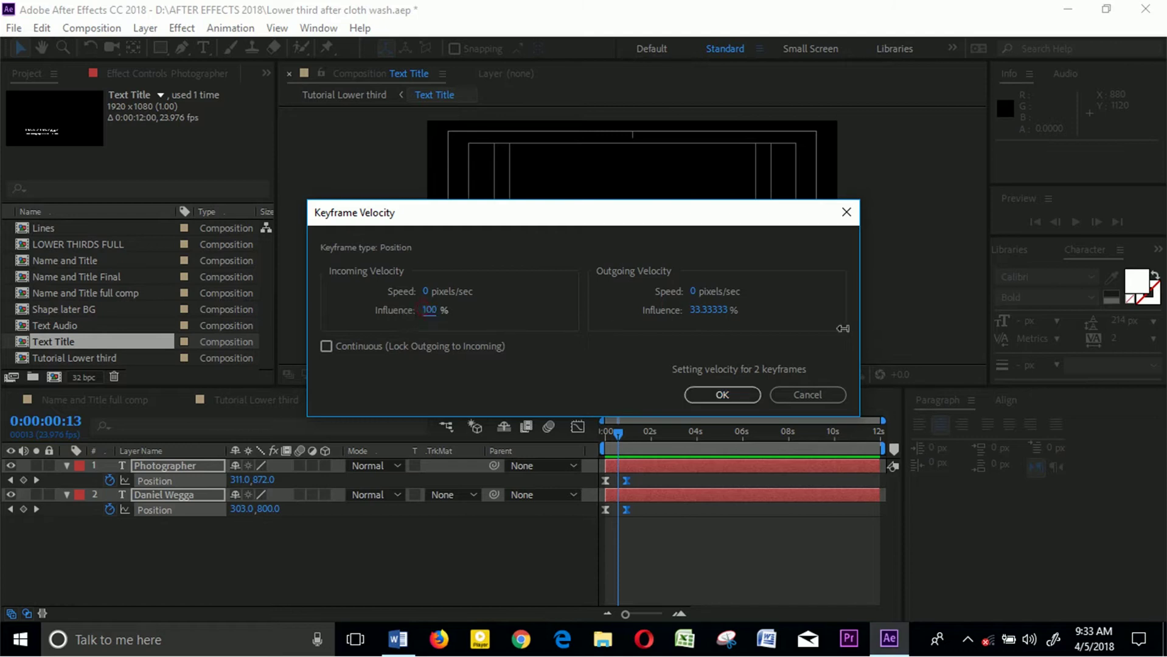
click(737, 399)
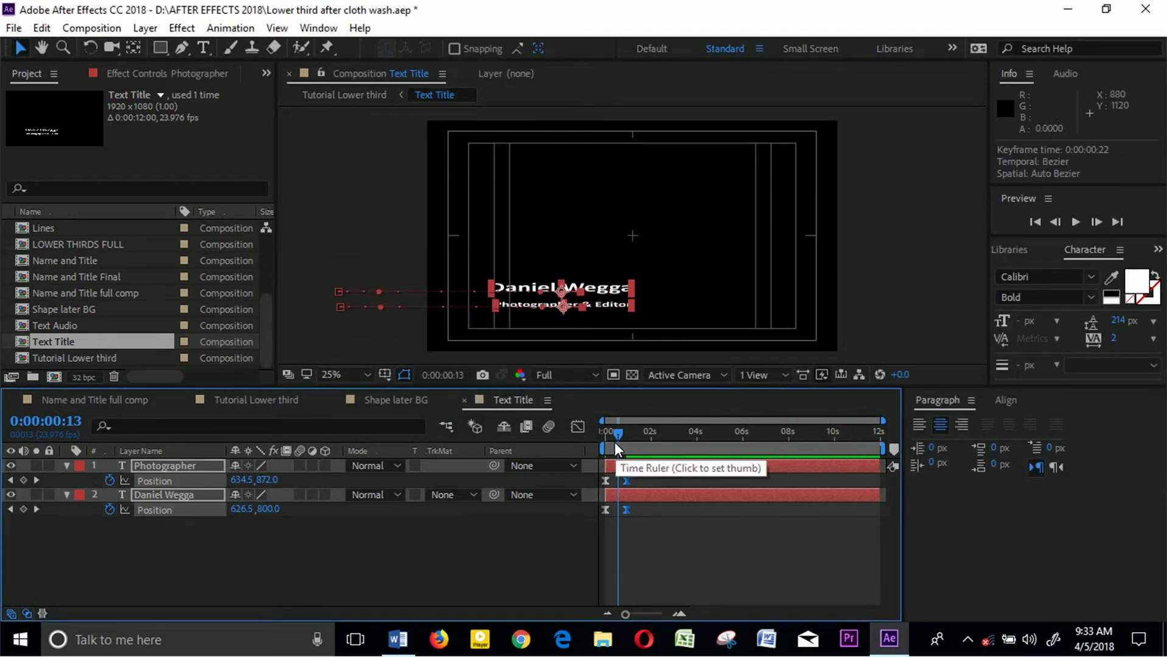
key(Home)
key(space)
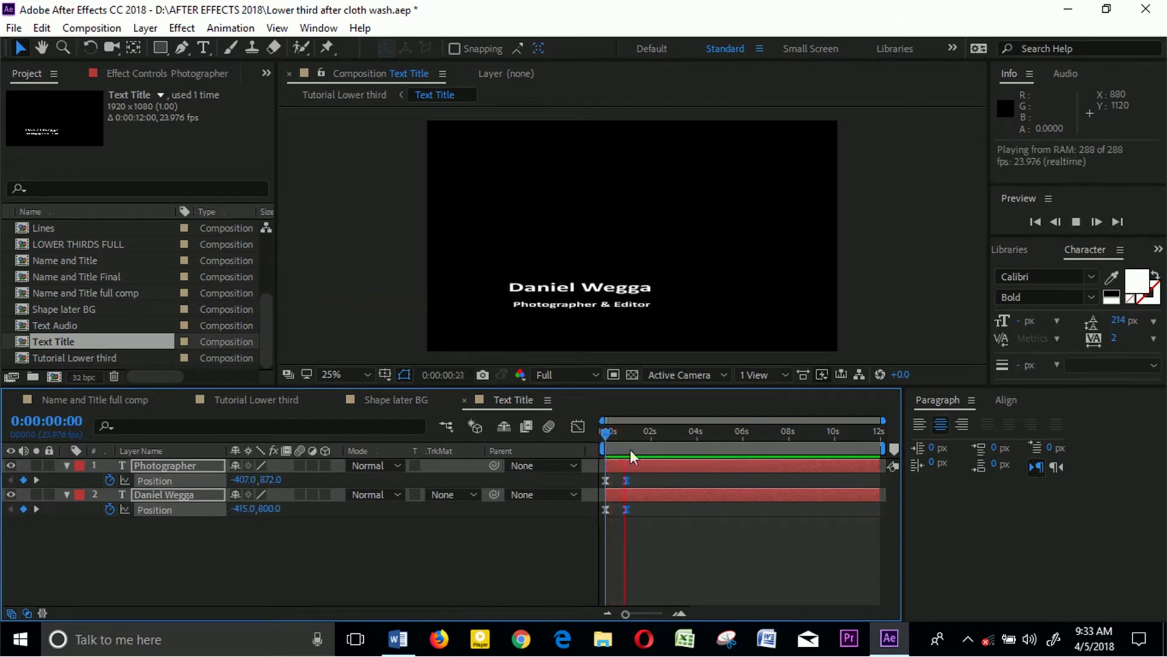
- Offset one text line's landing keyframe to stagger the arrivals, and preview the result
key(space)
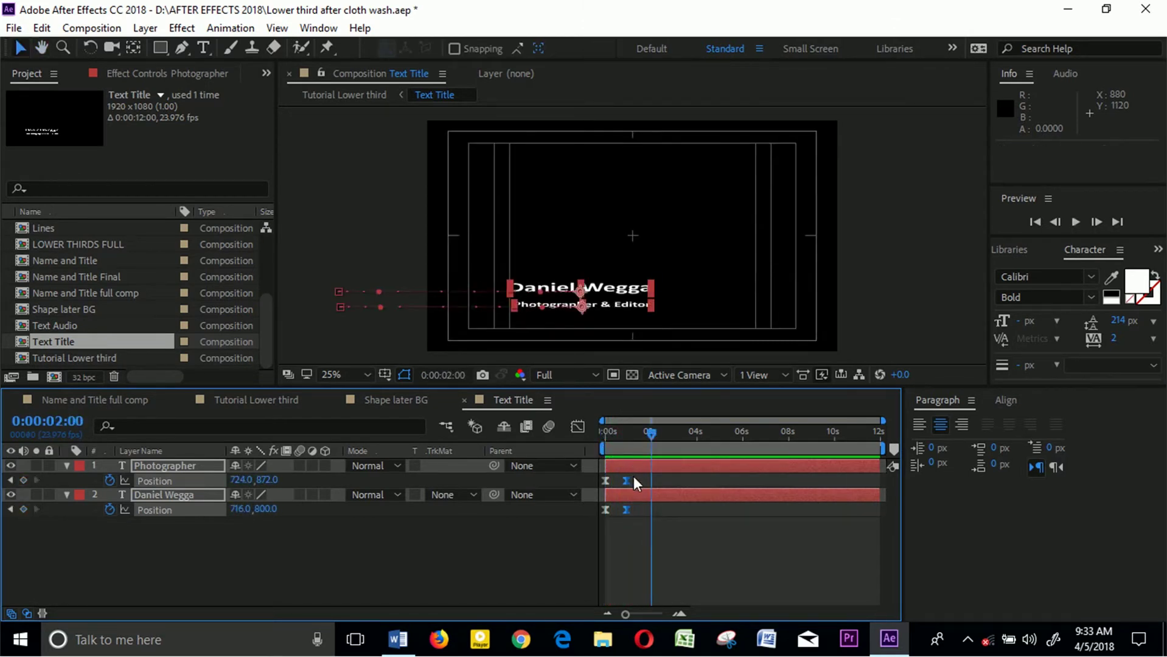
click(628, 482)
drag(628, 481, 630, 511)
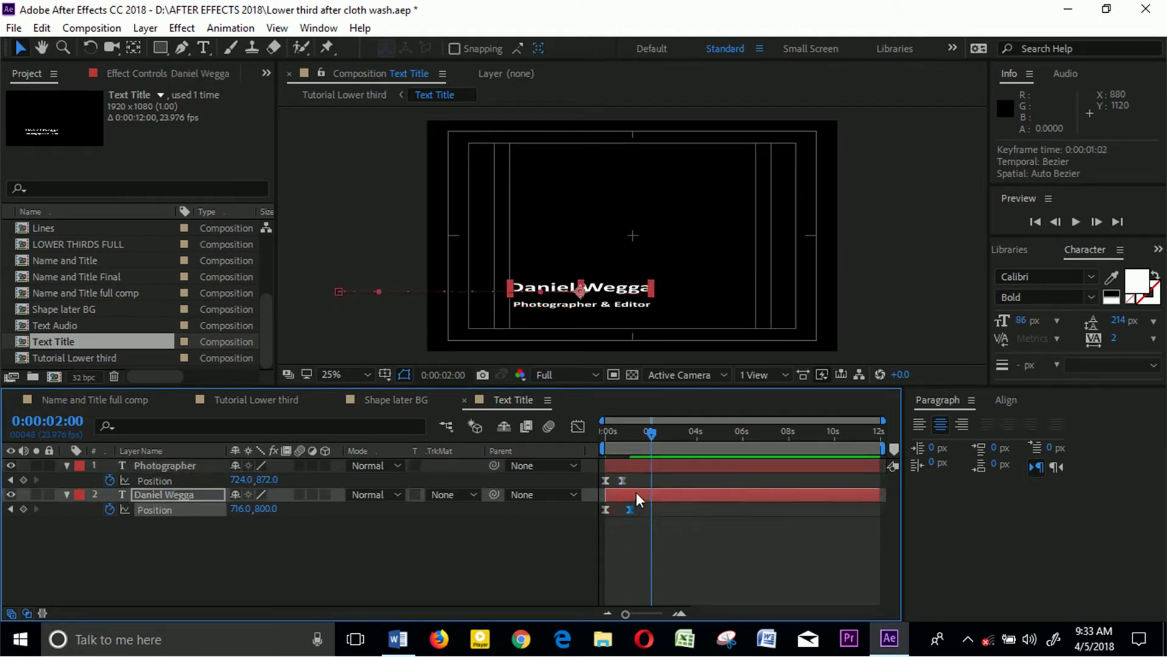
drag(651, 434, 579, 434)
key(space)
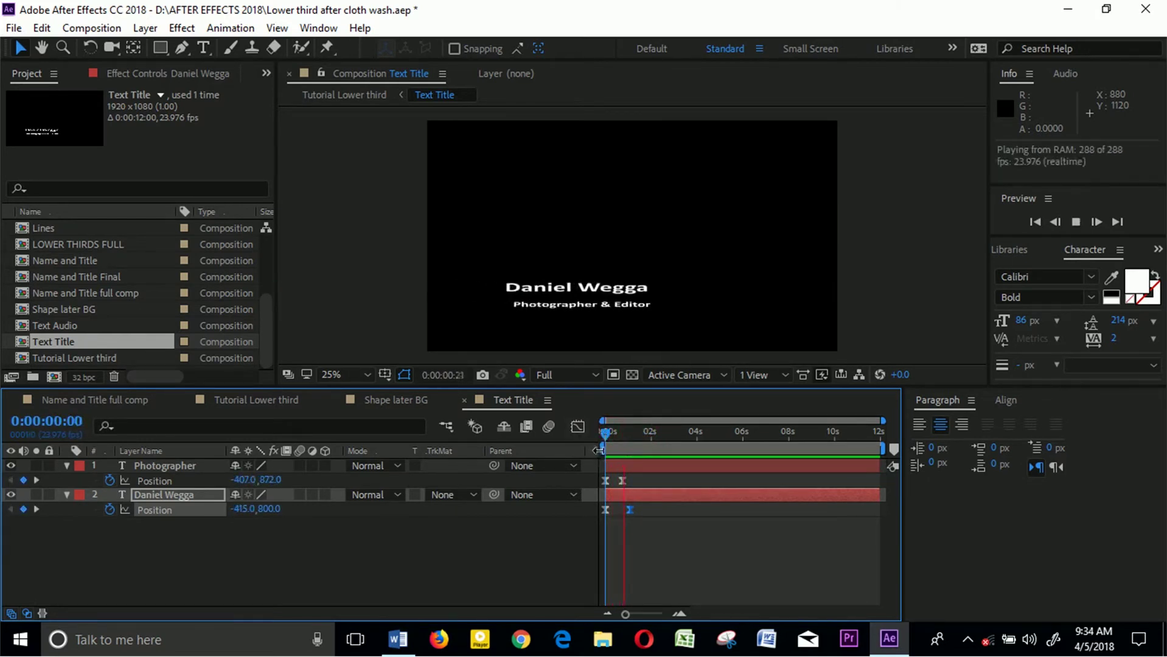
key(space)
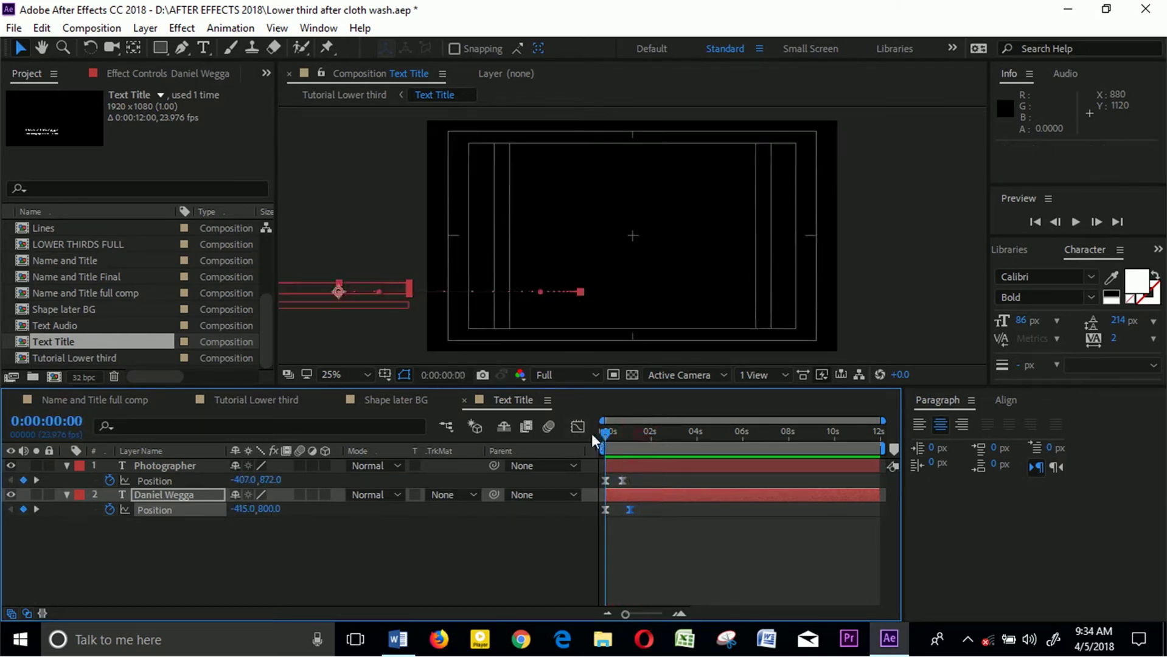
key(space)
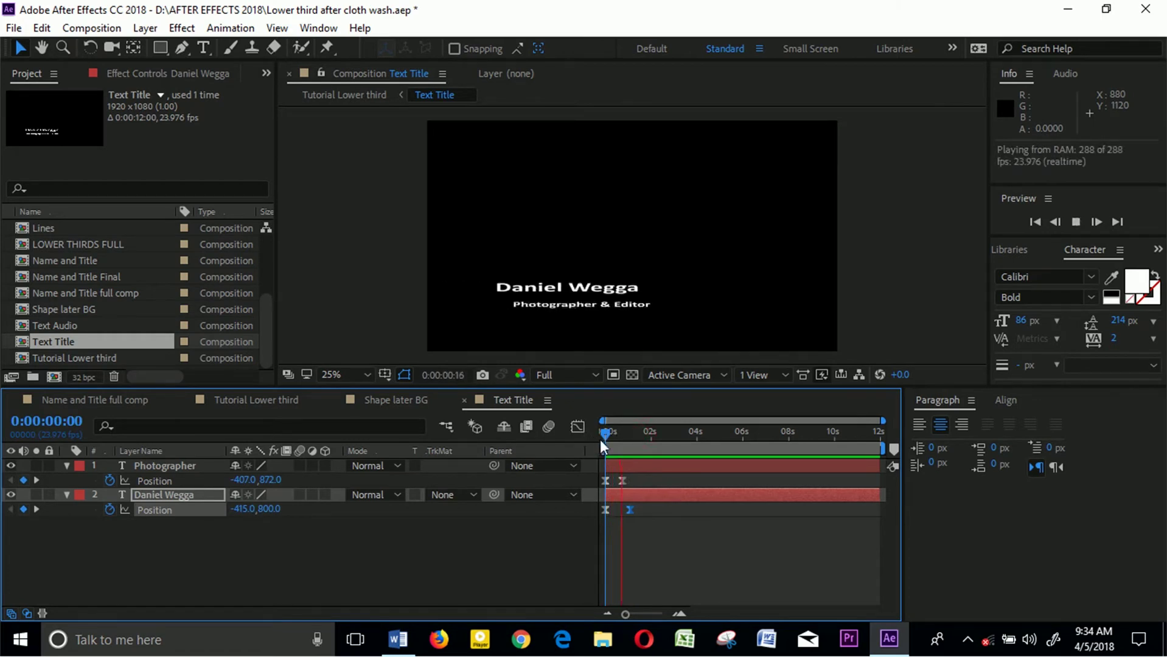
click(635, 436)
key(space)
click(649, 433)
- Copy the Photographer line's two Position keyframes and paste them at 0:00:10:01
drag(637, 475, 599, 484)
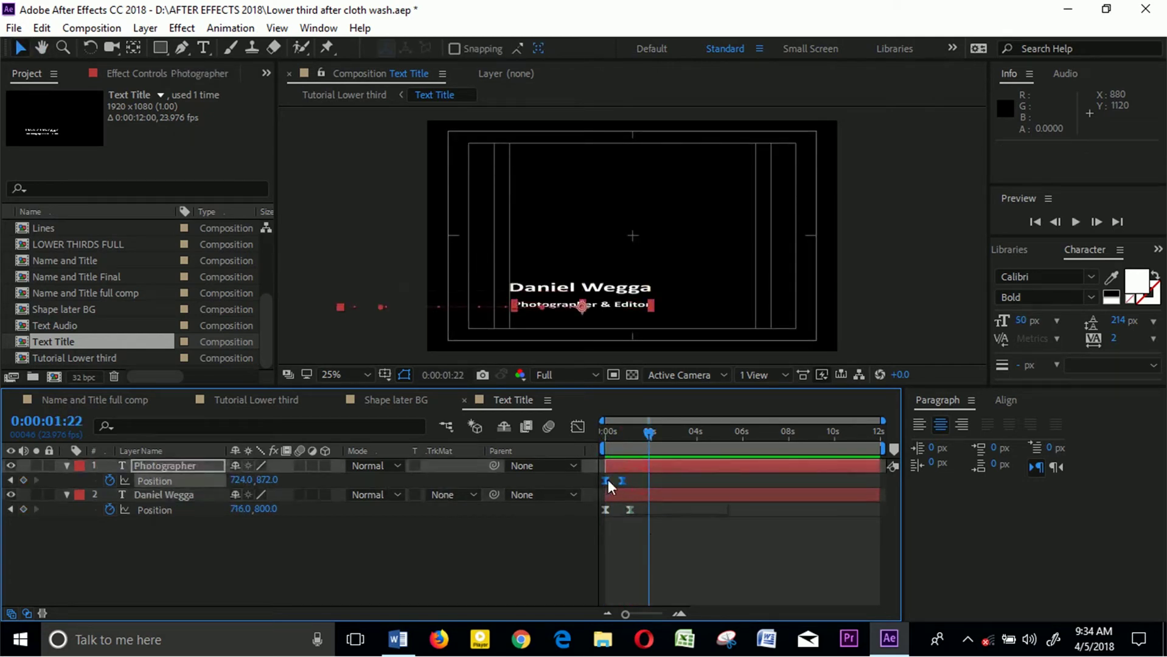
key(ctrl+c)
drag(649, 433, 832, 451)
key(ctrl+v)
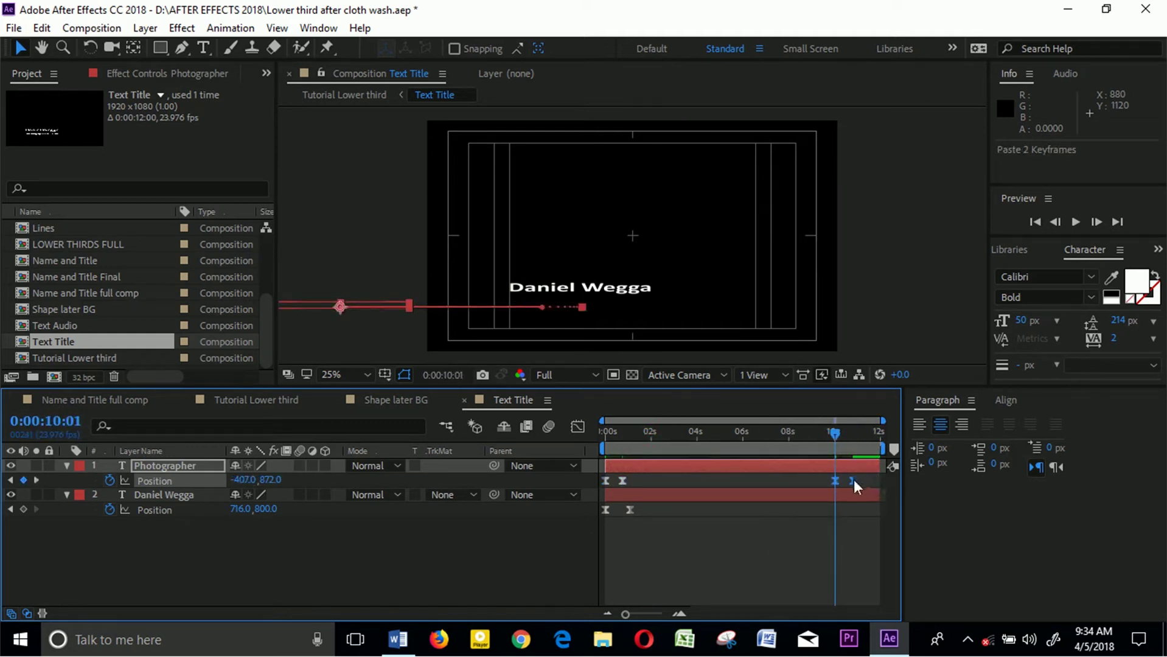
click(819, 482)
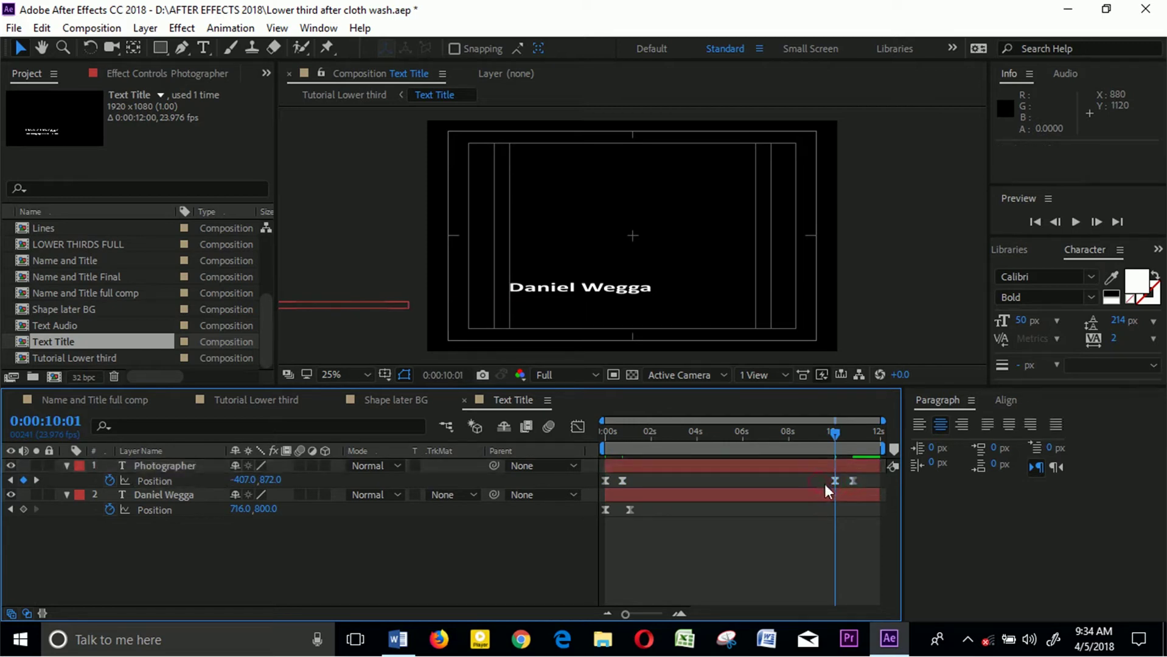
drag(662, 505, 595, 510)
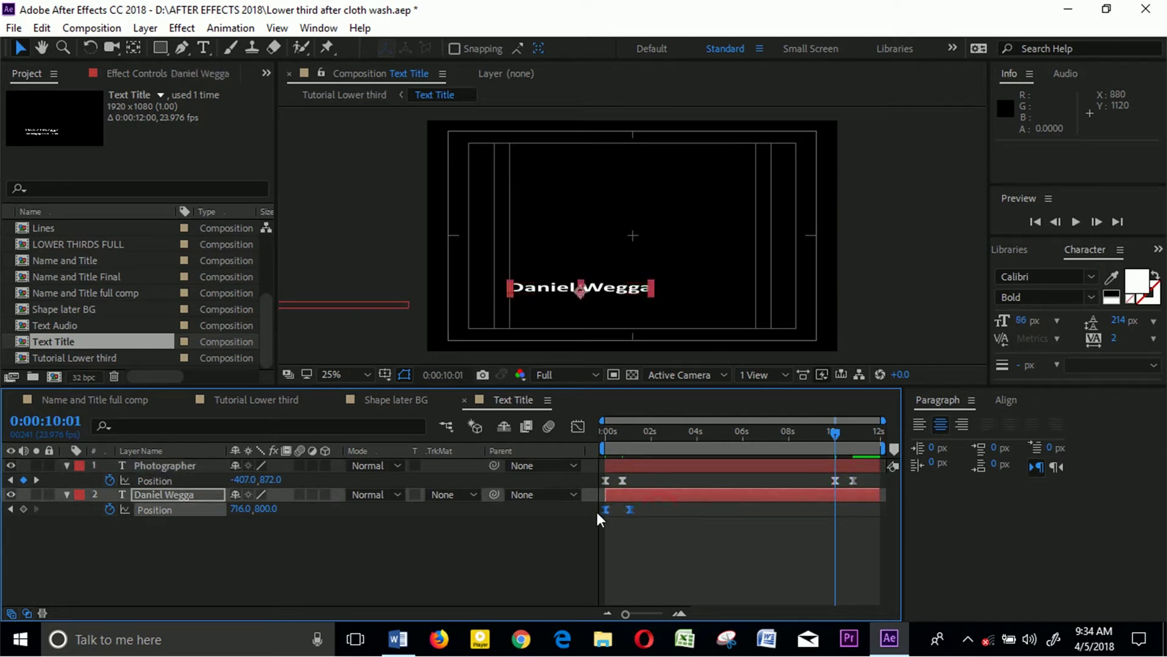
key(ctrl+c)
key(ctrl+v)
- Arrange both text layers' end Position keyframes around 10 seconds for the exit, undoing a wrong shift
click(845, 478)
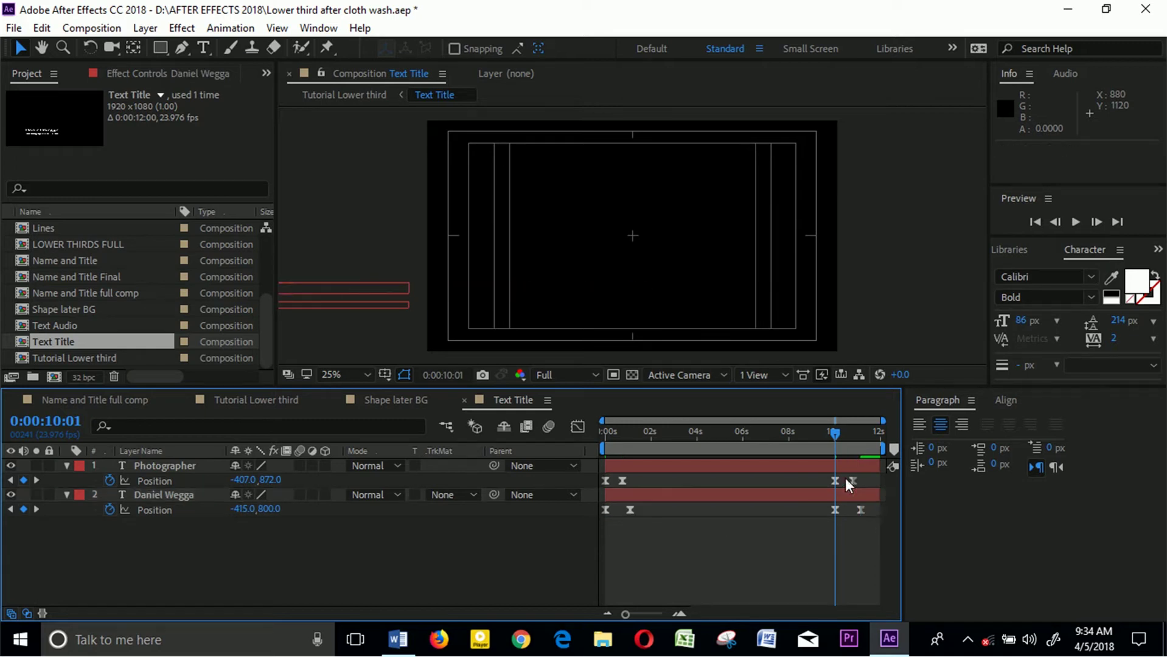
drag(843, 475, 823, 513)
drag(830, 479, 841, 522)
drag(834, 480, 828, 508)
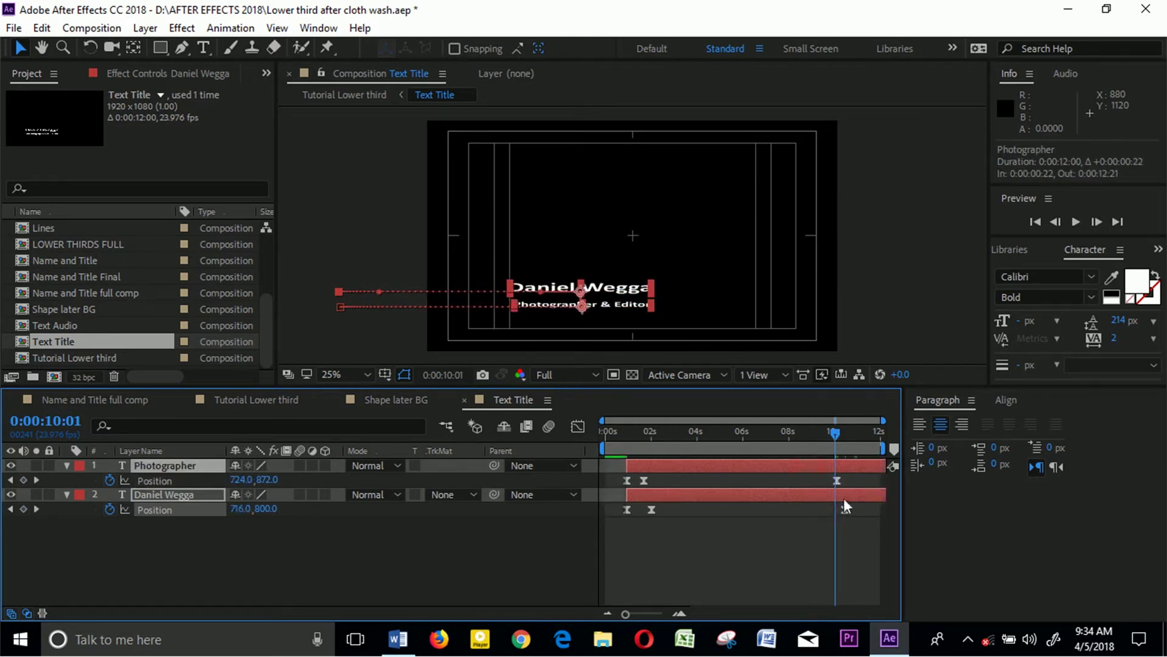
key(ctrl+z)
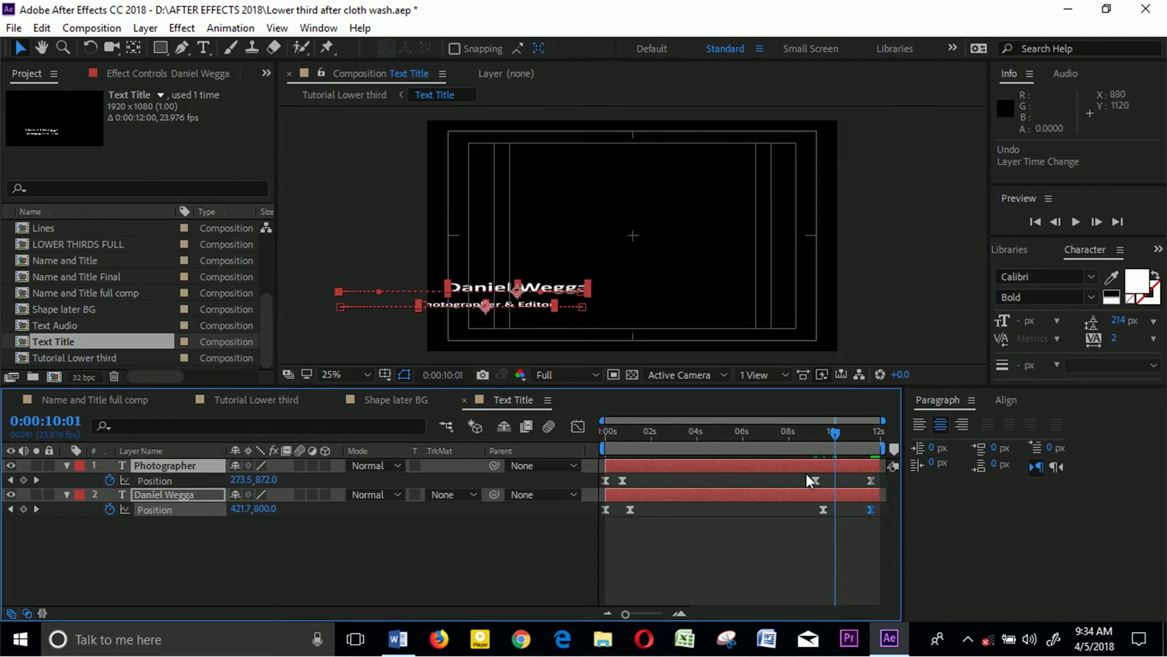
drag(806, 473, 844, 495)
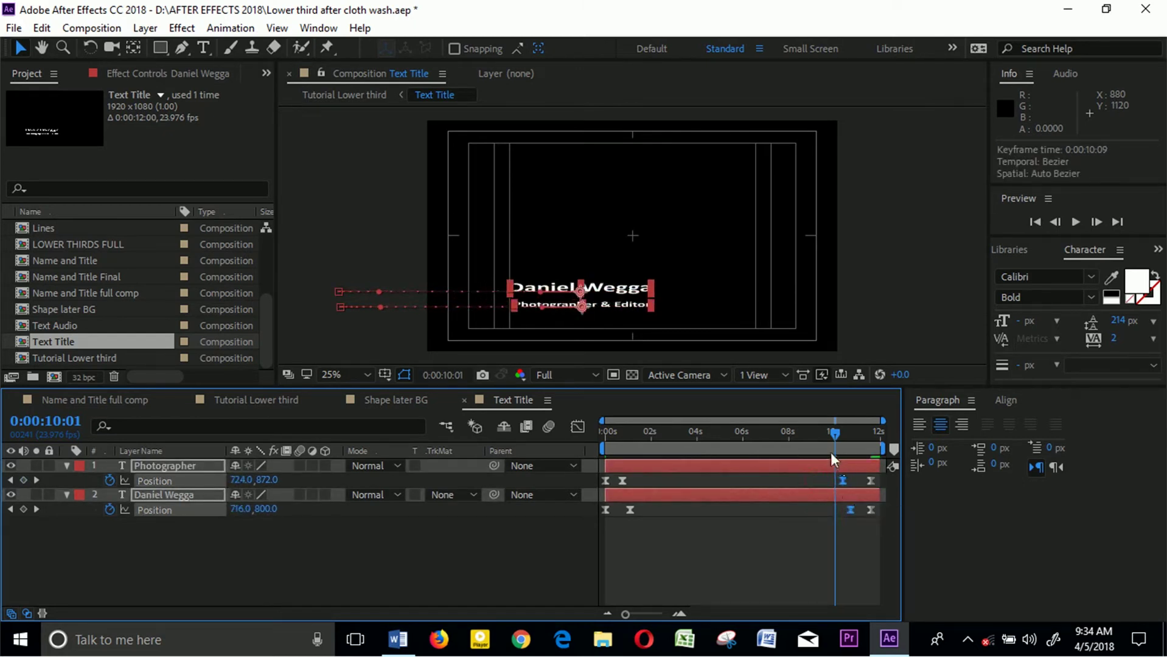
- Preview the exit from about 9 seconds, checking the subtitle leaves slightly before the name
click(820, 432)
key(space)
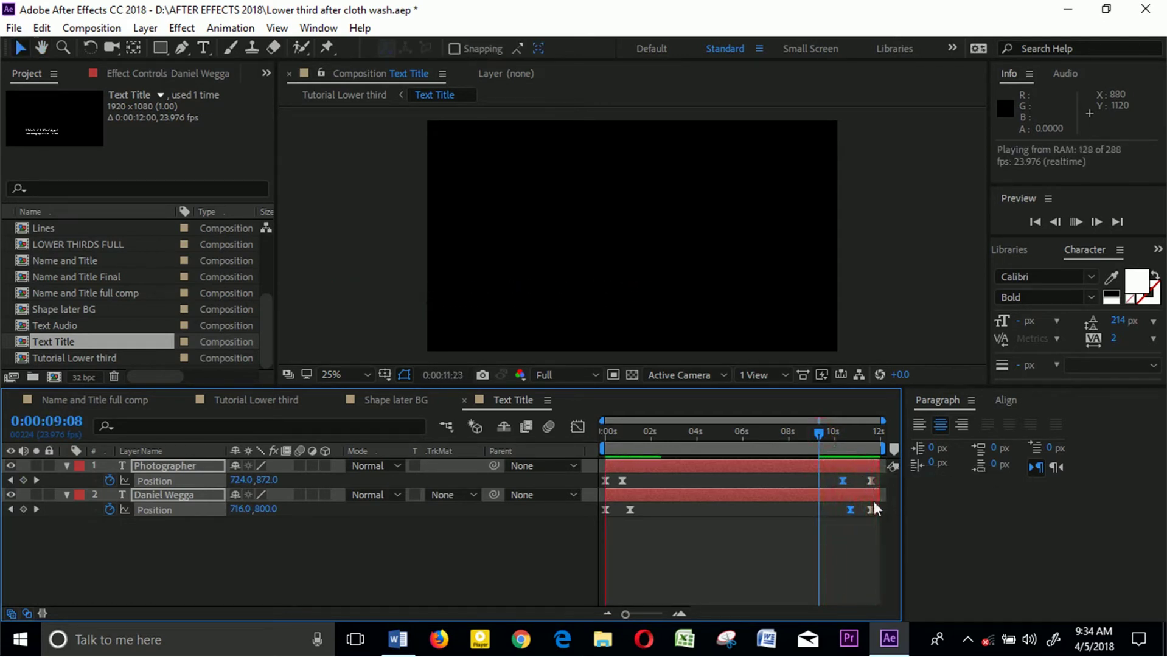
click(846, 481)
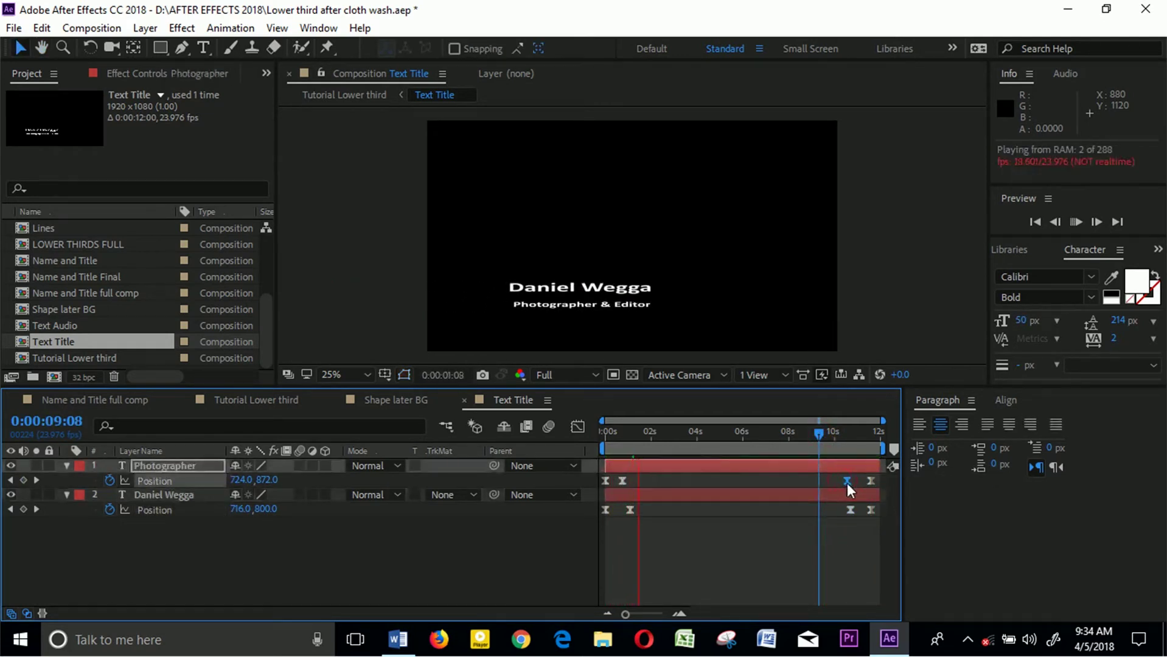
click(841, 432)
key(space)
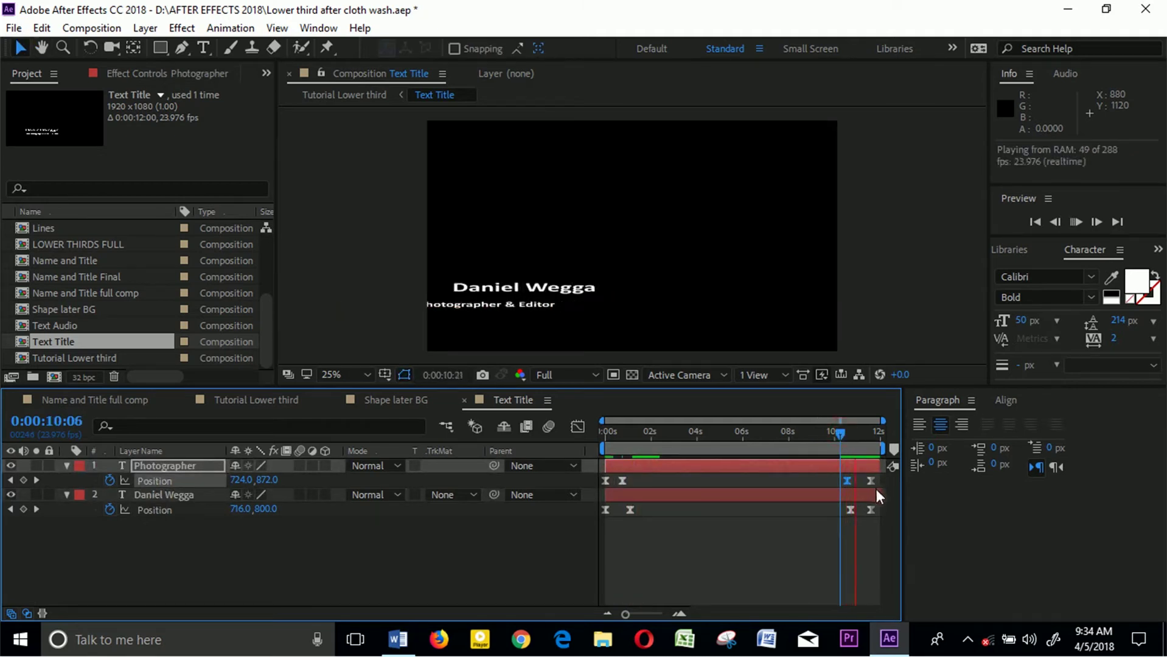
key(space)
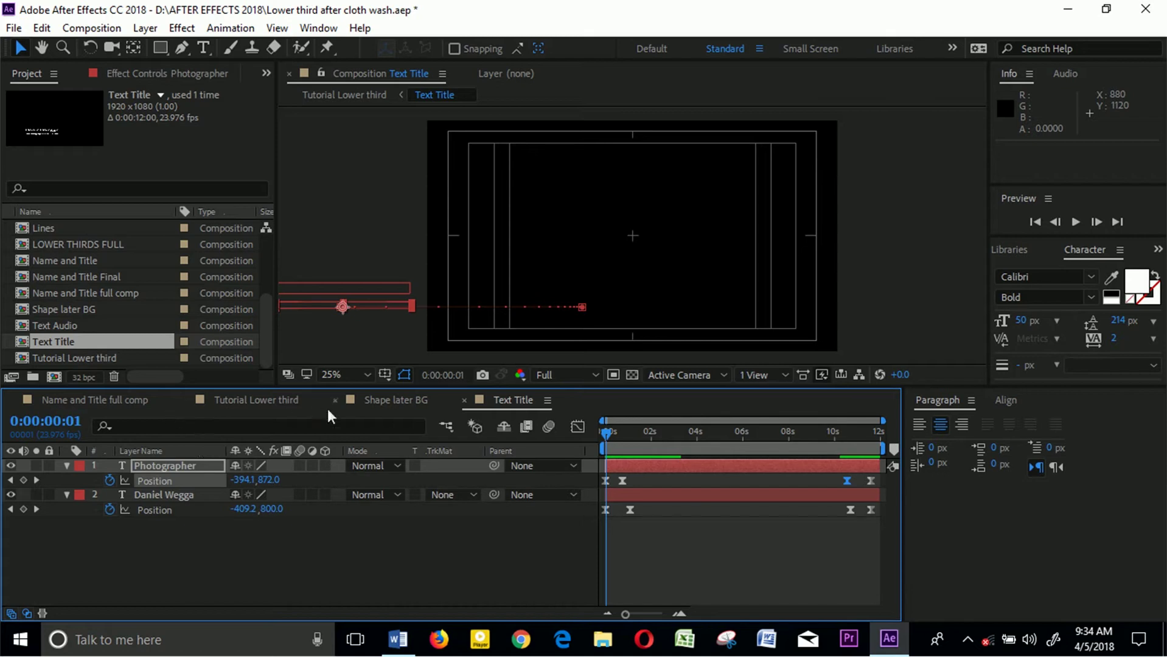
- Open the Lines composition and select all four line layers
click(293, 401)
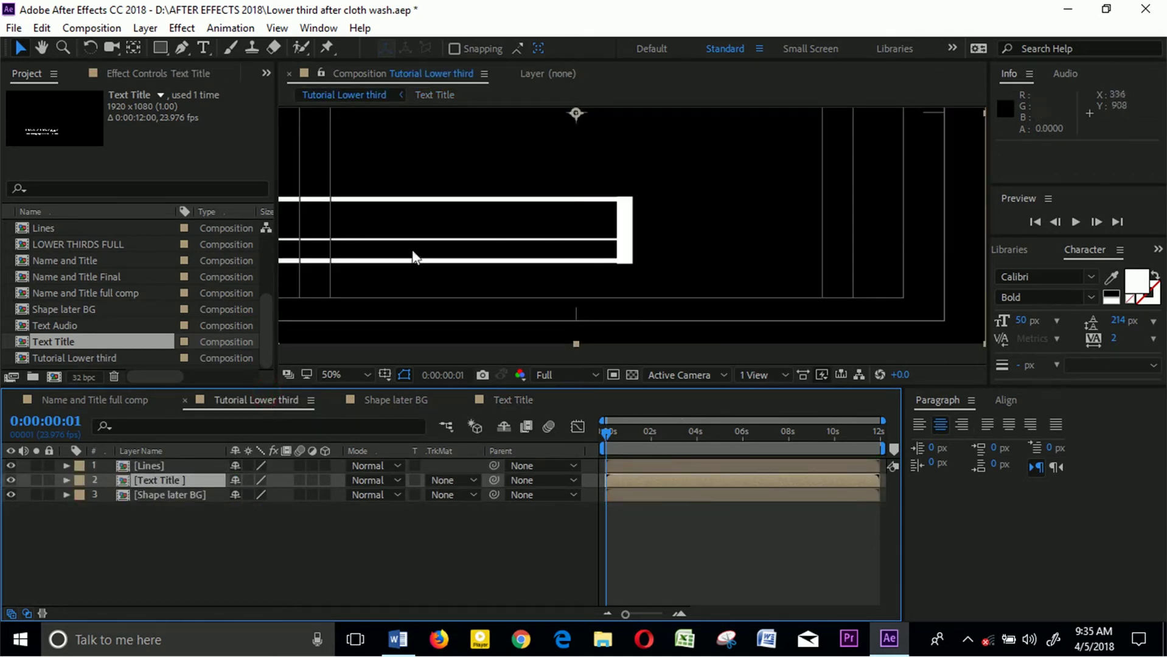
double_click(168, 467)
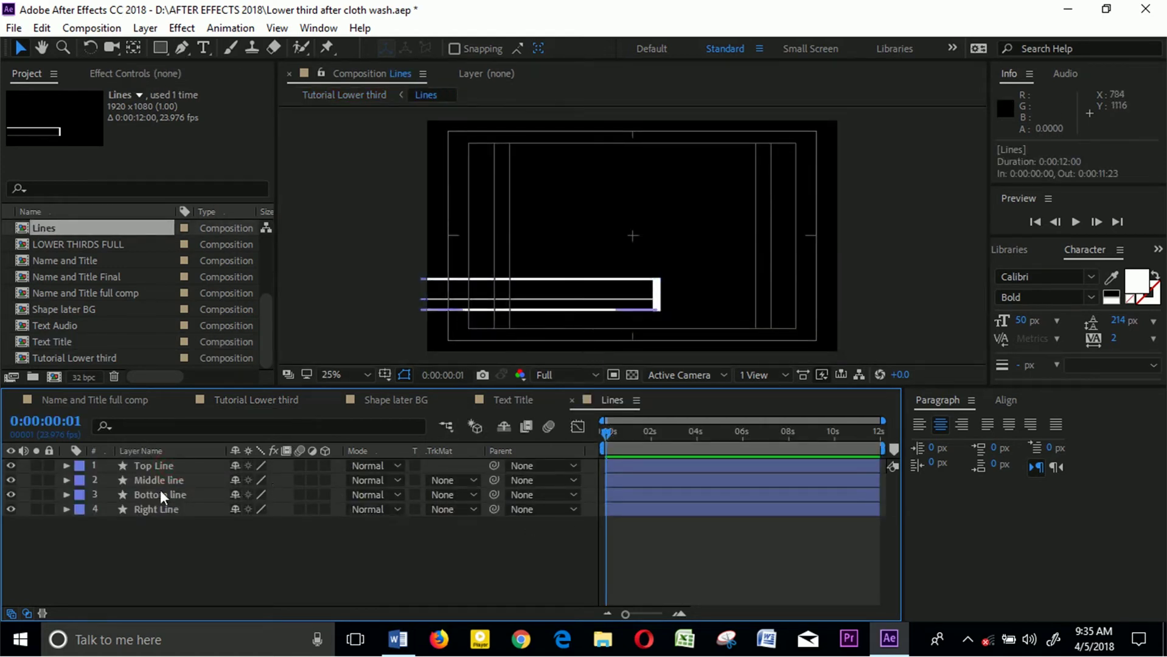
click(172, 466)
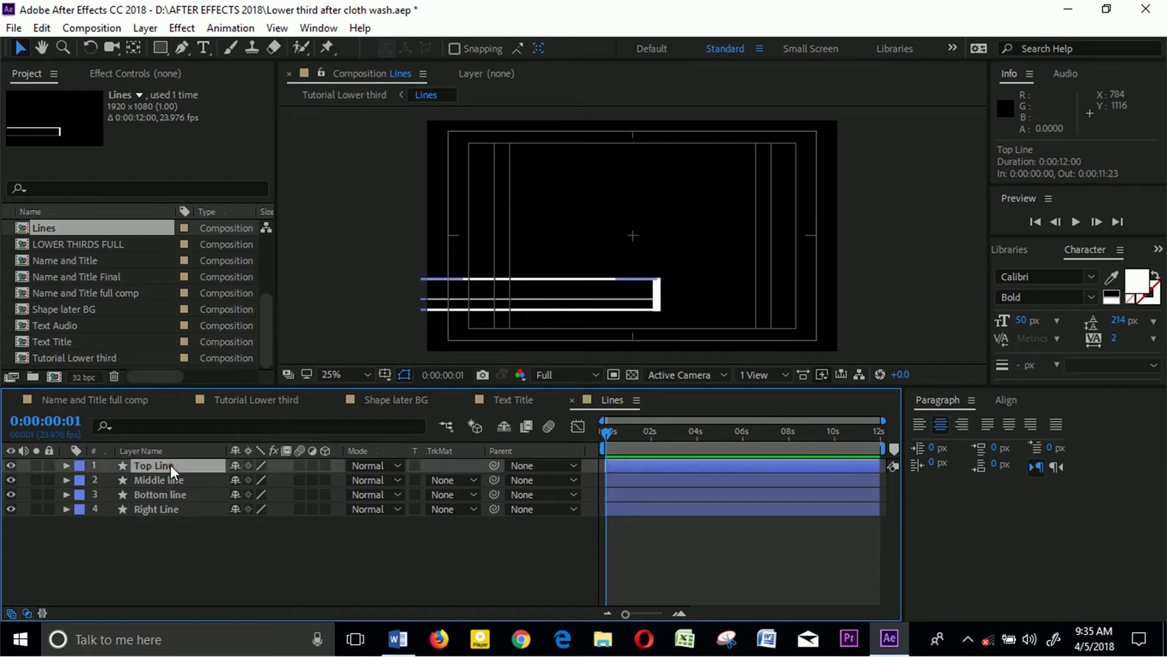
ctrl+click(186, 508)
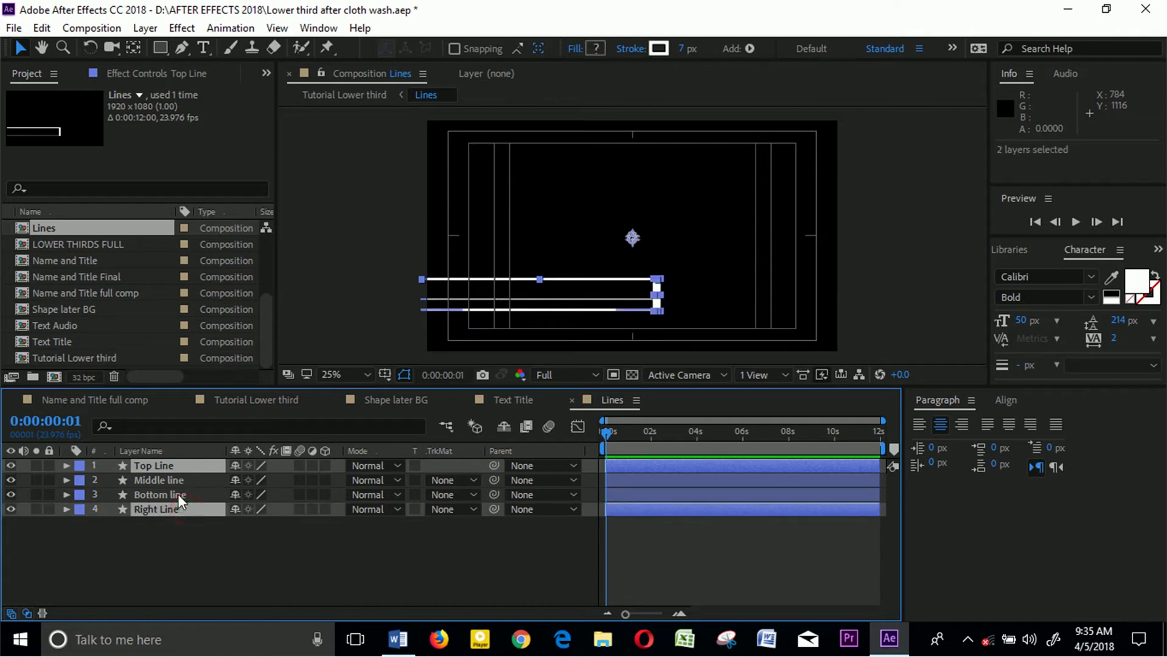
click(176, 494)
click(175, 464)
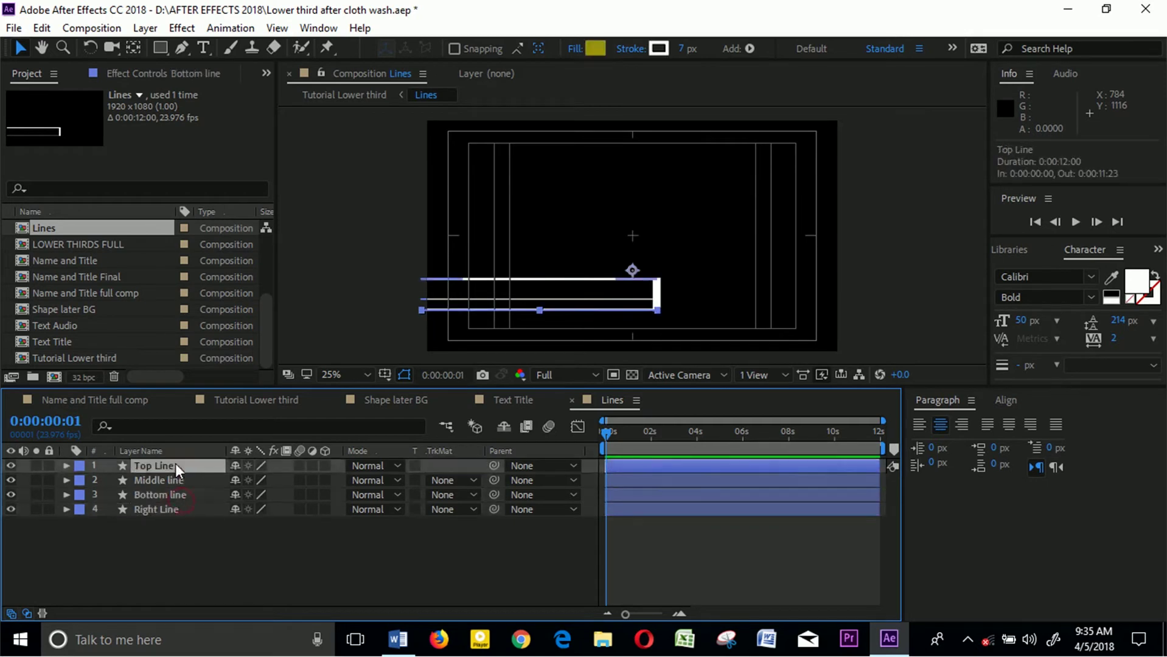
shift+click(178, 509)
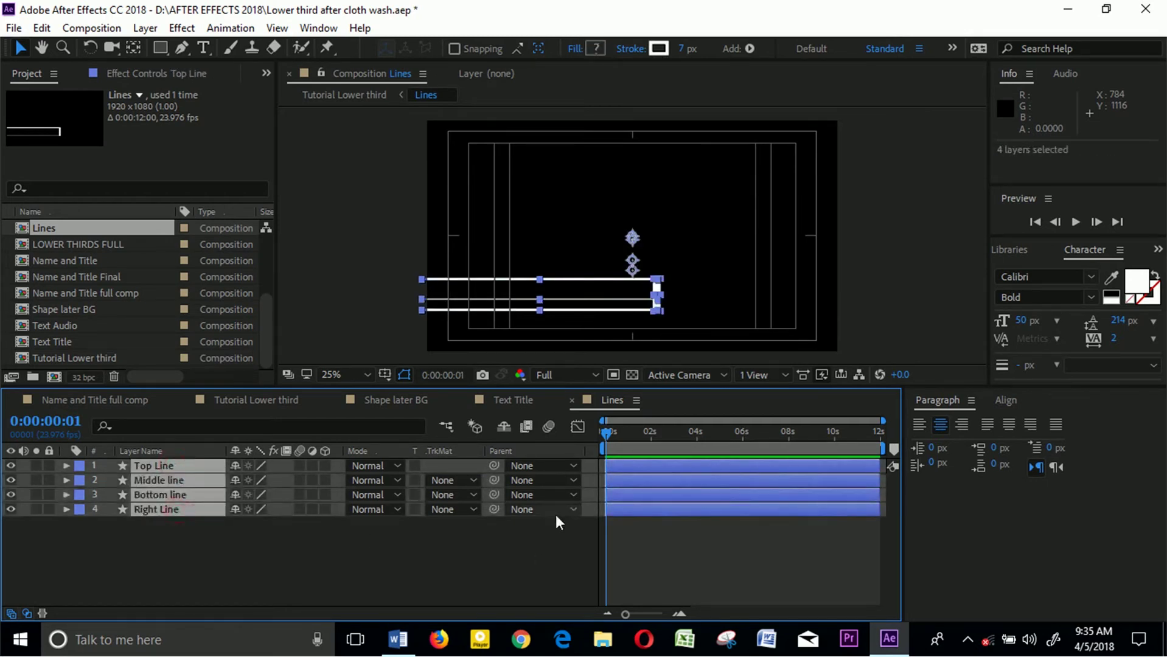
- Keyframe the lines' Position at 0:00:01:04, then move them off-screen to X -216 at 0s
key(p)
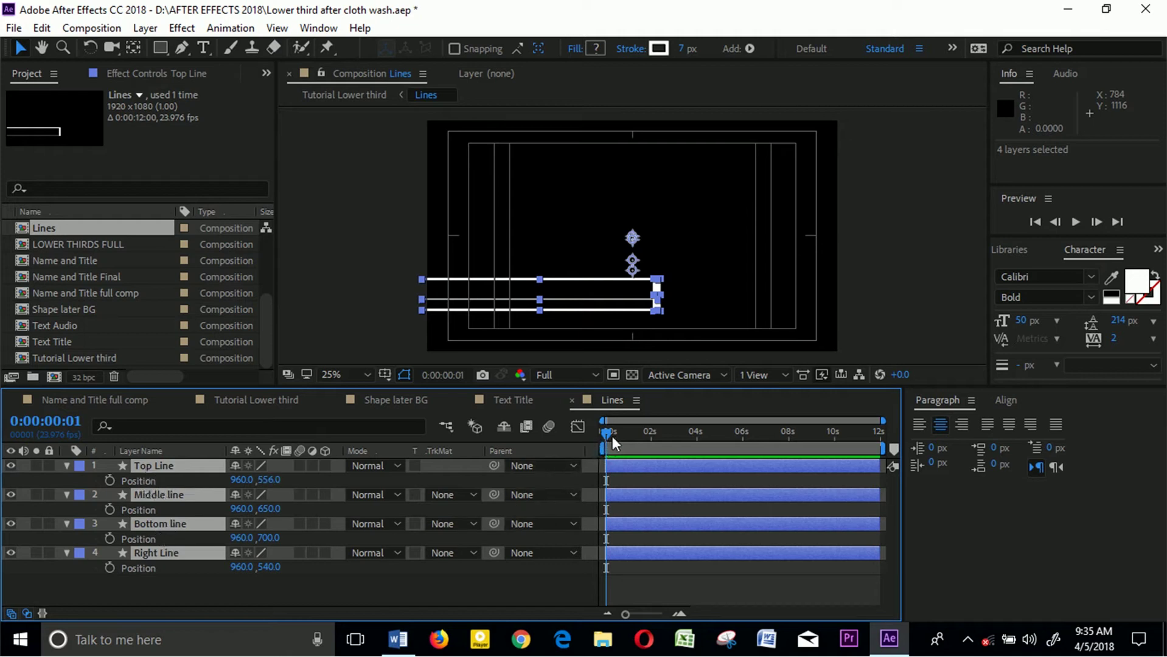
drag(609, 433, 635, 446)
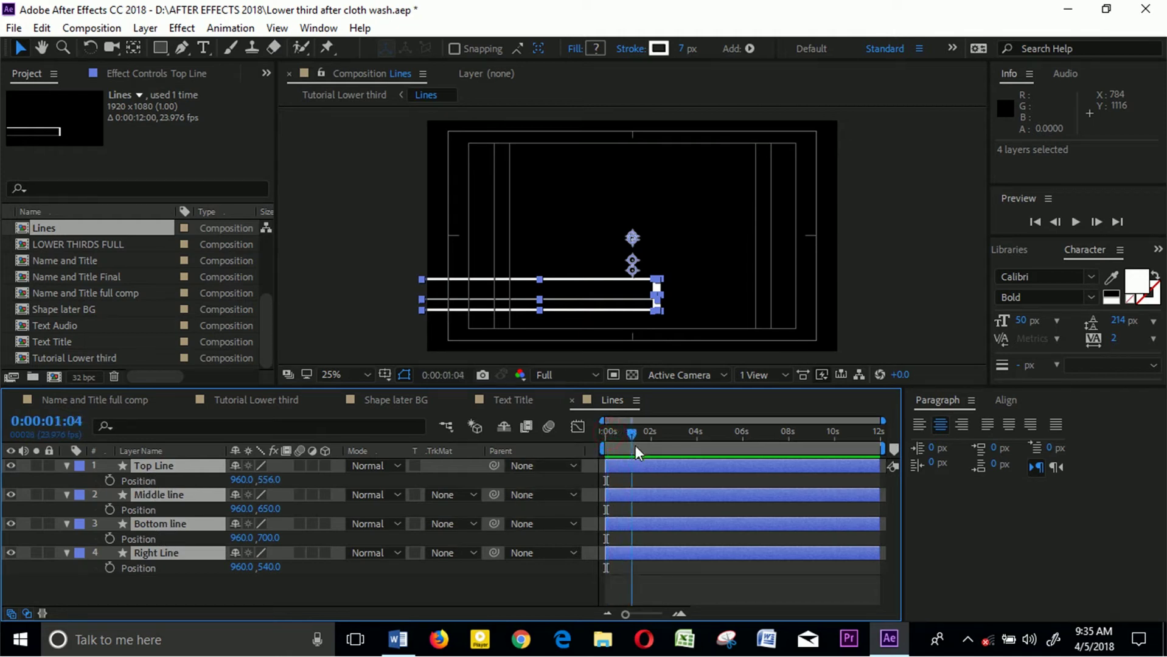
click(110, 481)
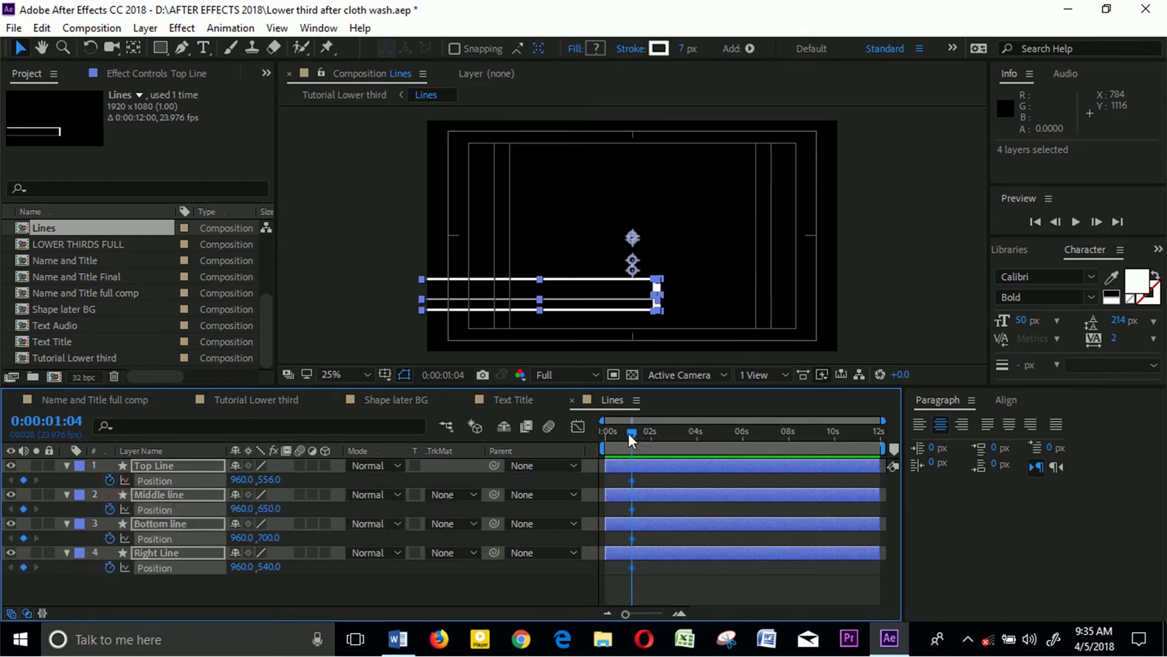
drag(628, 433, 577, 424)
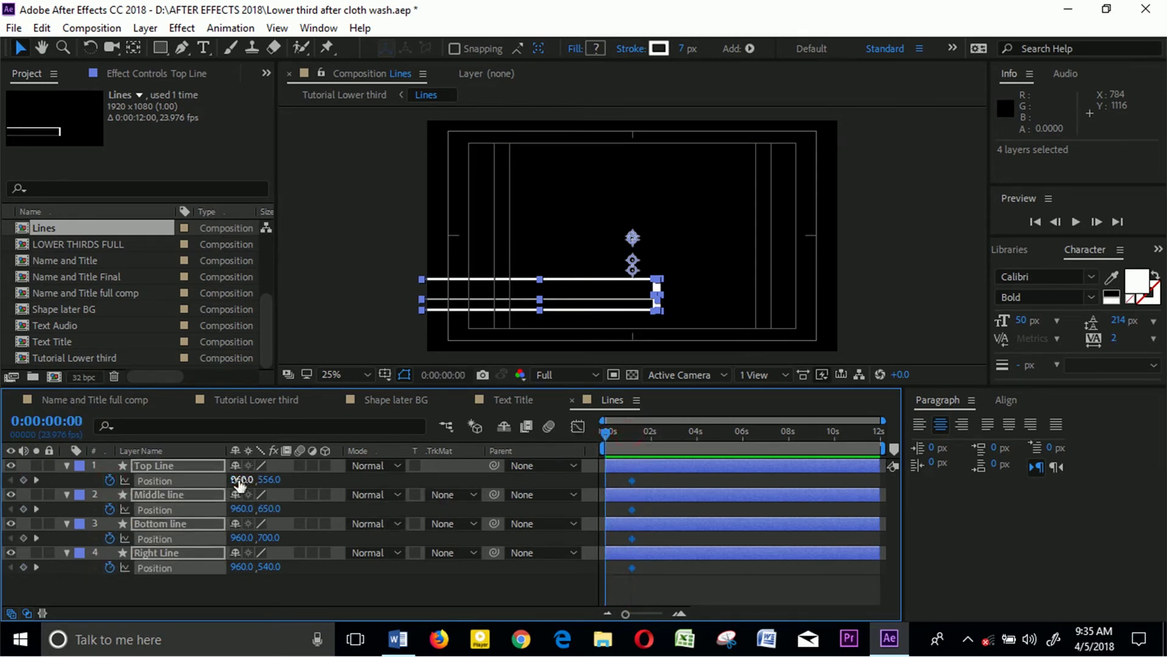
drag(243, 481, 159, 481)
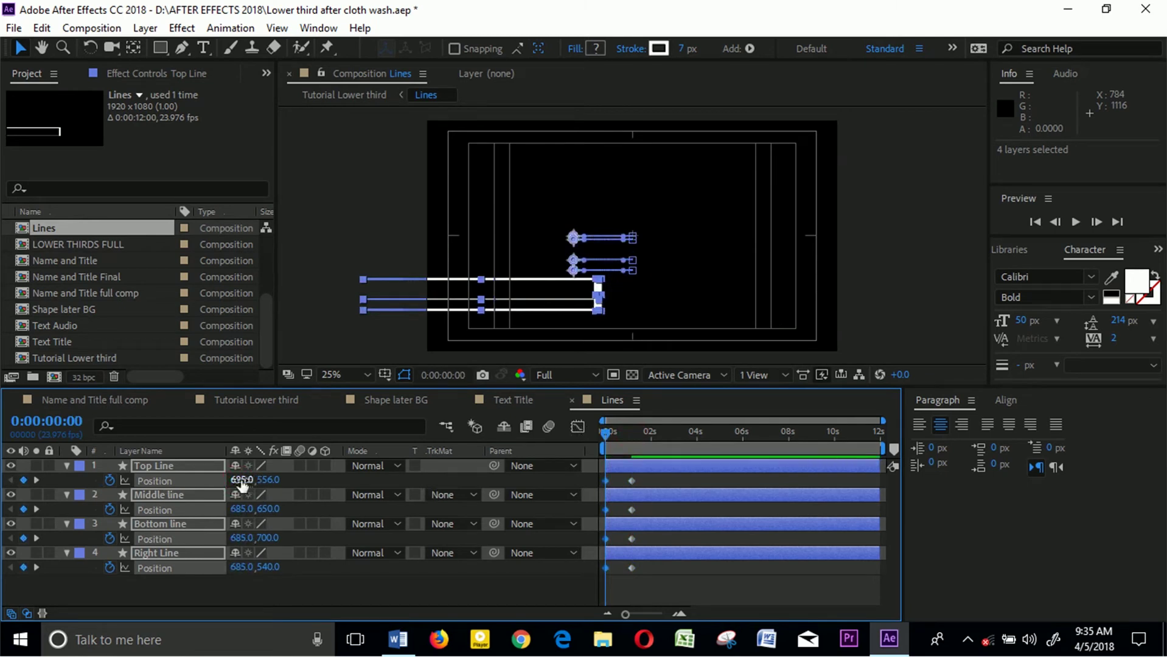
drag(252, 481, 205, 550)
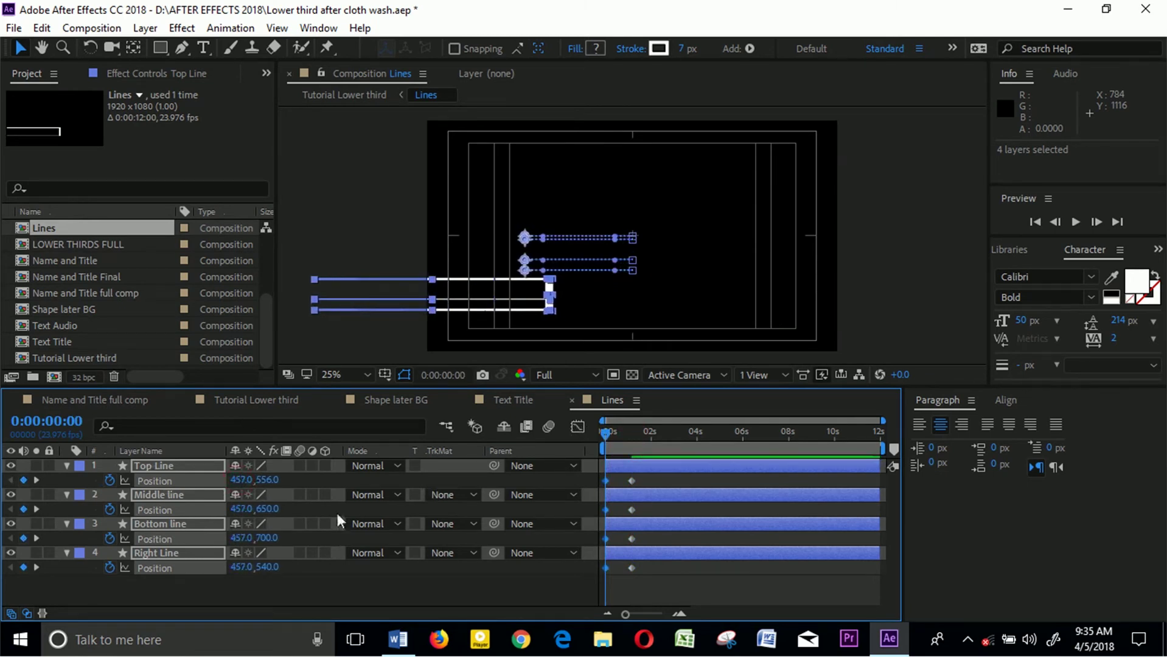
drag(239, 480, 150, 482)
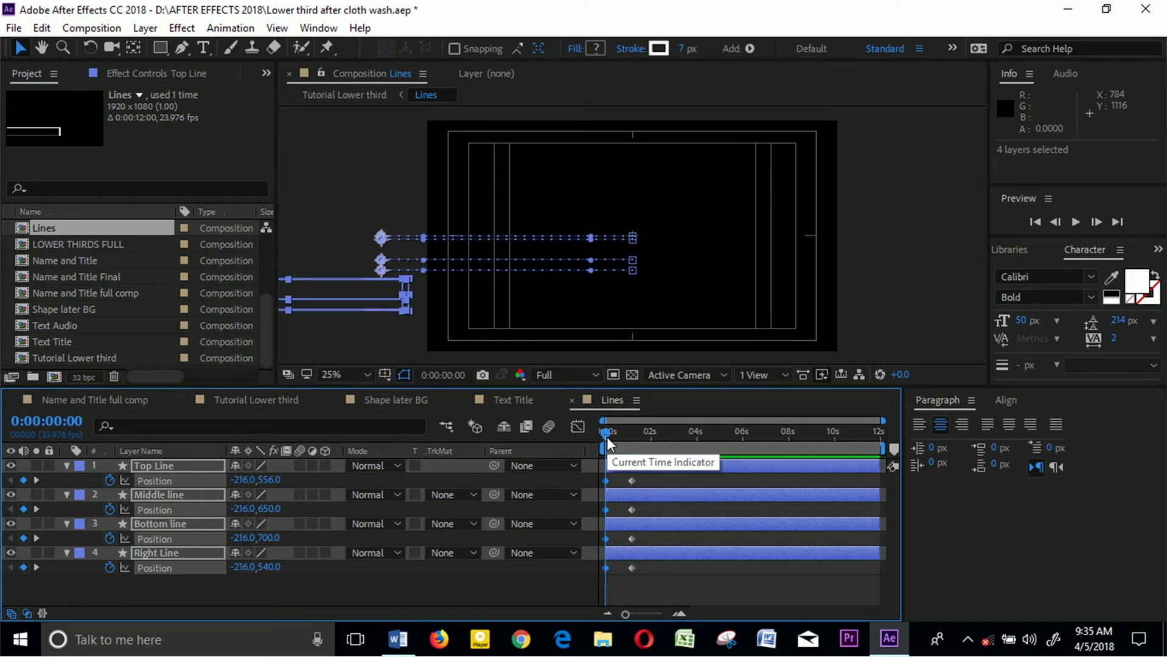
- Preview the slide-in and move Top Line's arrival earlier to 0:00:00:19
key(space)
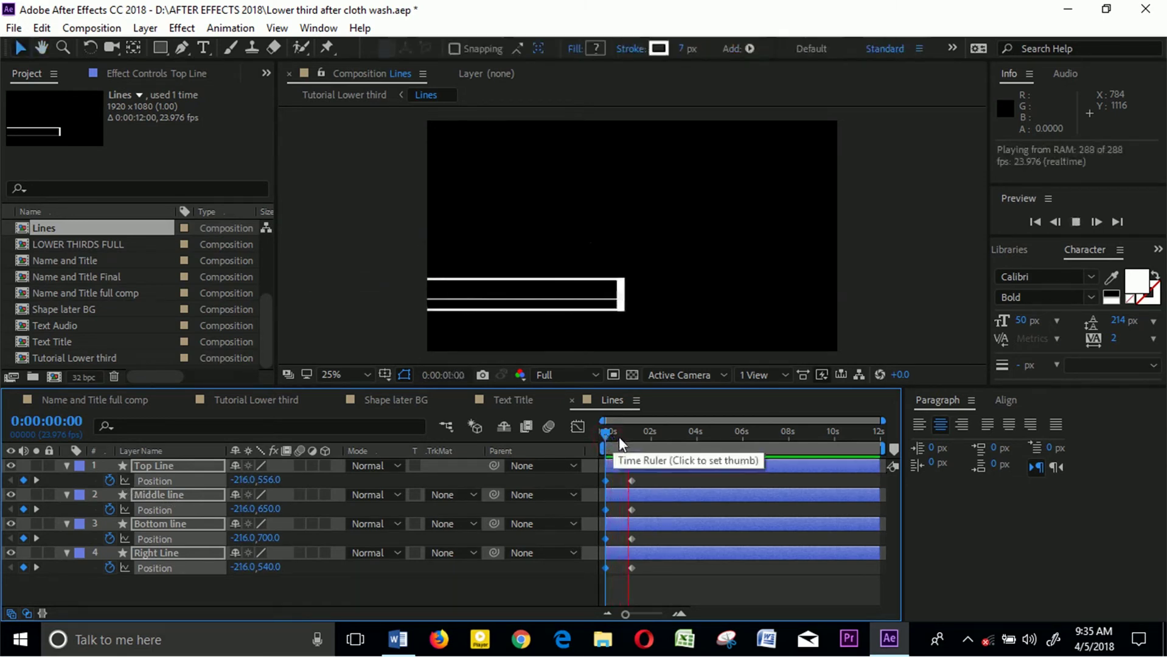
click(661, 437)
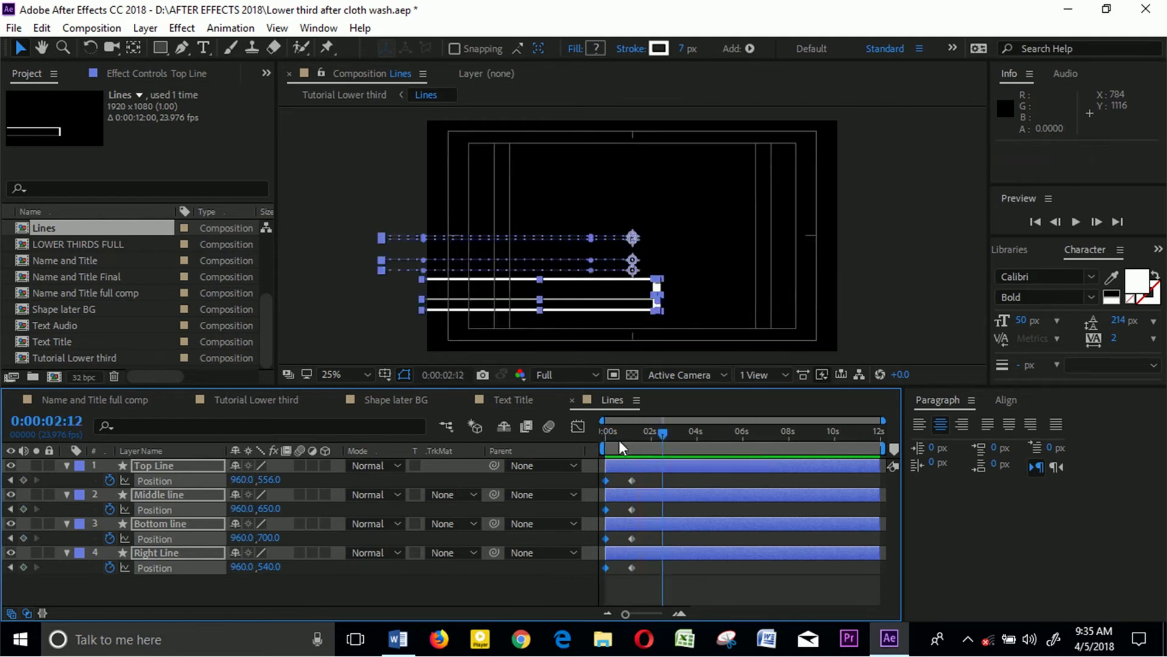
drag(671, 443, 621, 439)
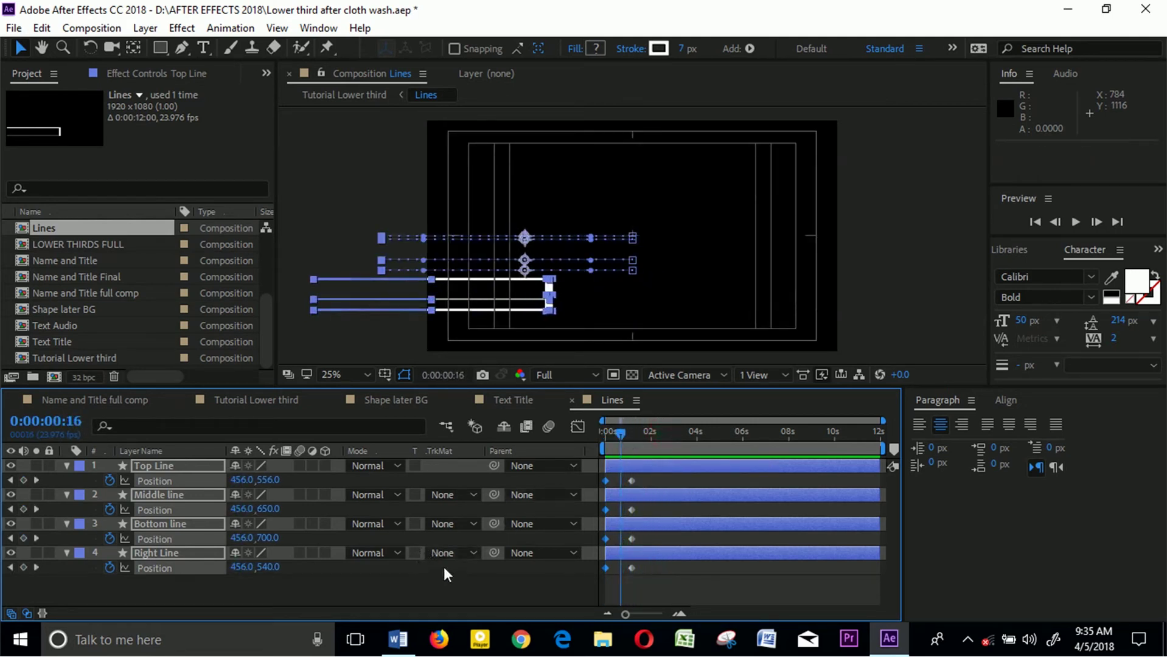
mouse_move(632, 482)
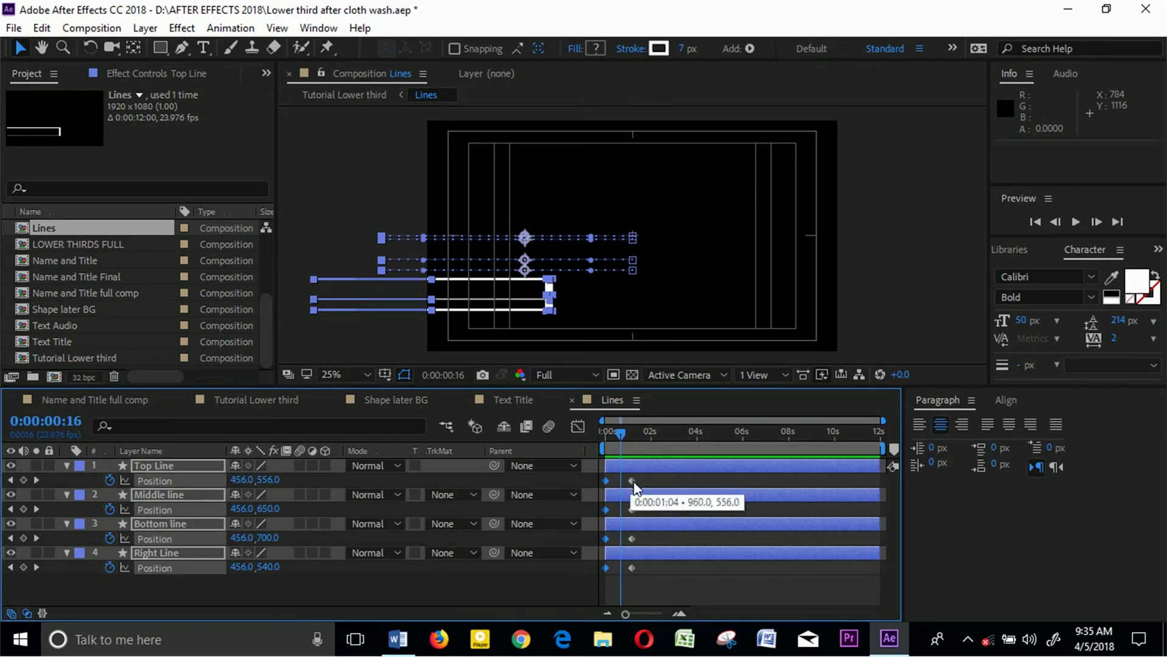
drag(633, 482, 627, 506)
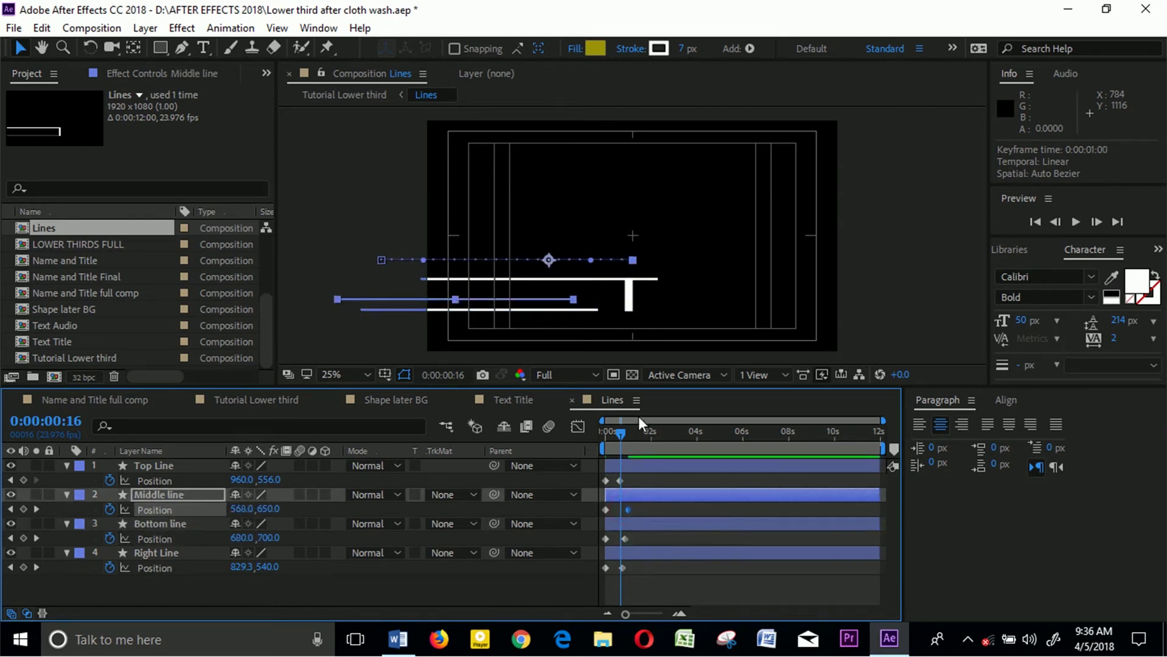
- Apply Easy Ease to all four lines' Position keyframes
drag(618, 435, 580, 431)
drag(641, 477, 597, 572)
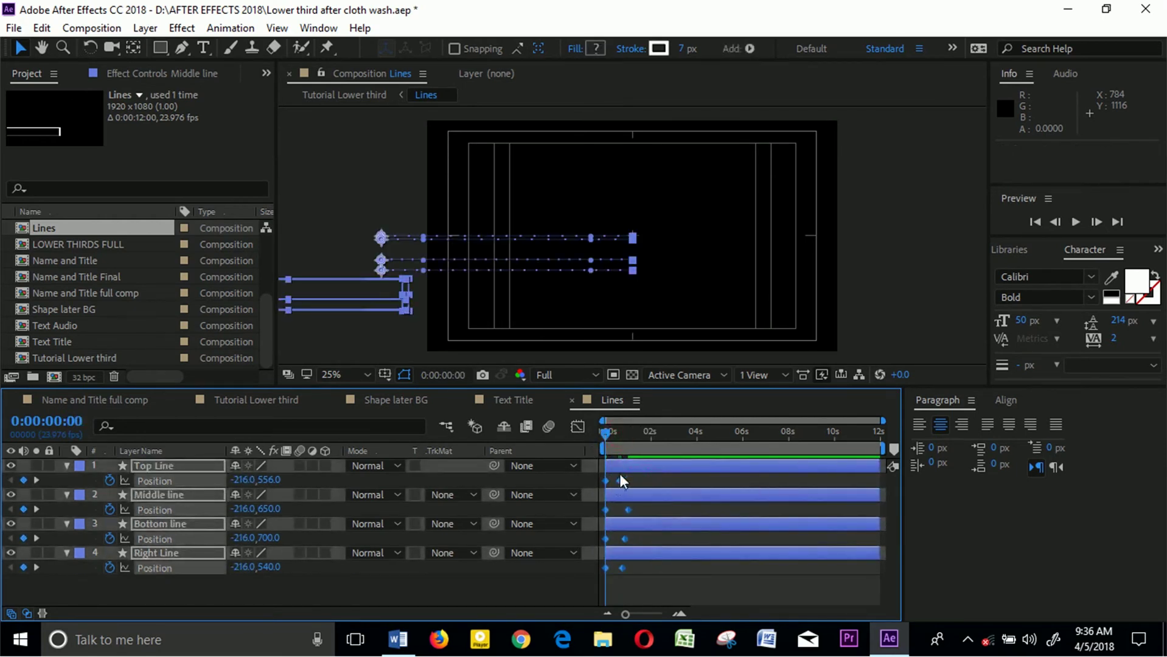
right_click(622, 479)
mouse_move(730, 477)
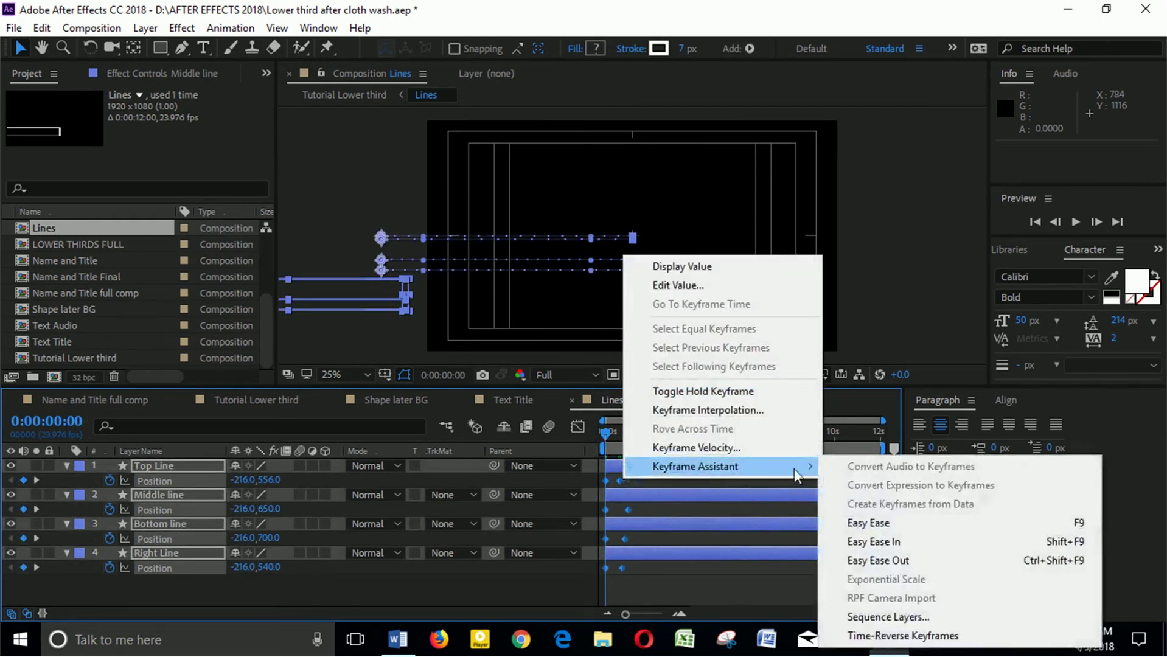
click(877, 525)
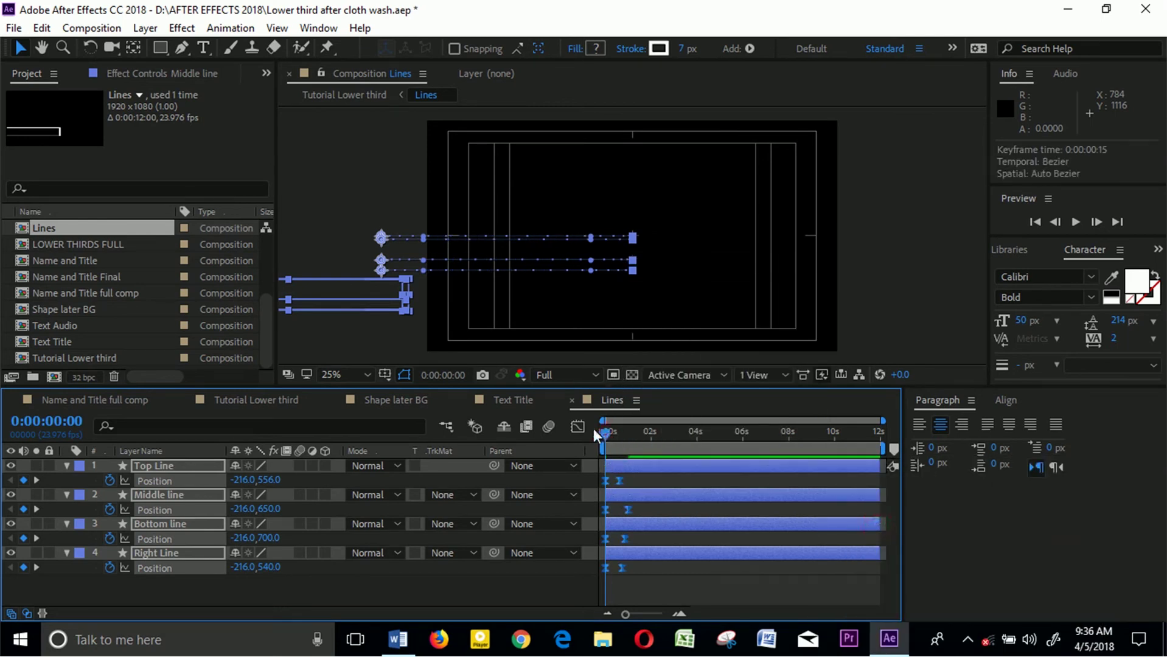
- Preview the eased slide-in and select Top Line's two Position keyframes
key(space)
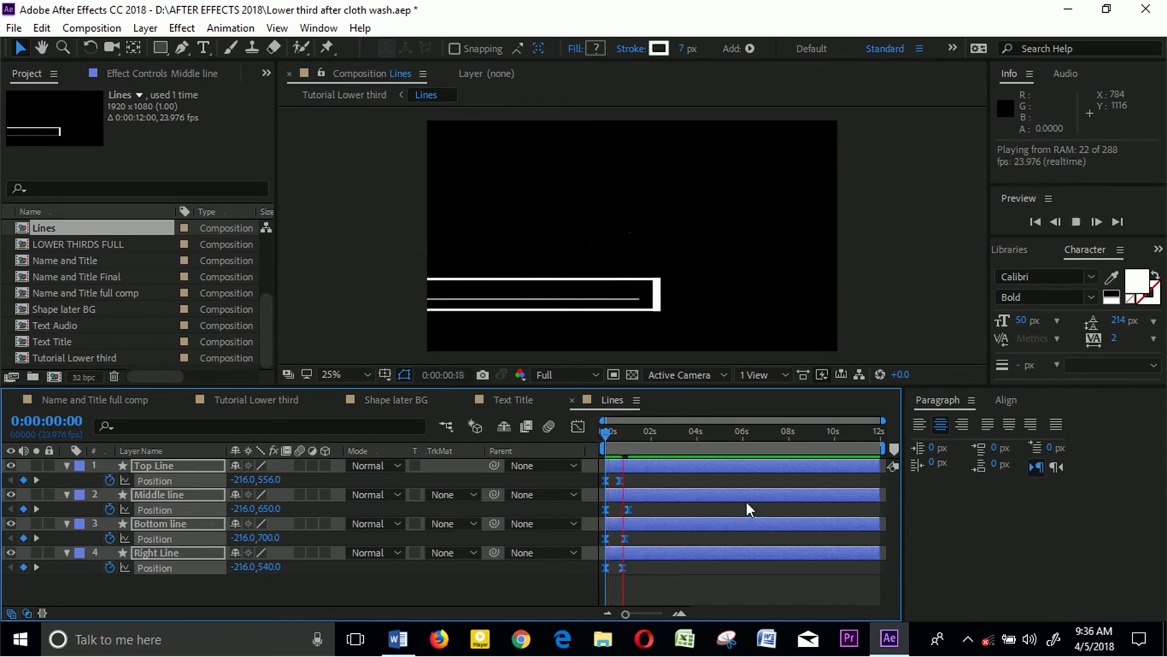
key(space)
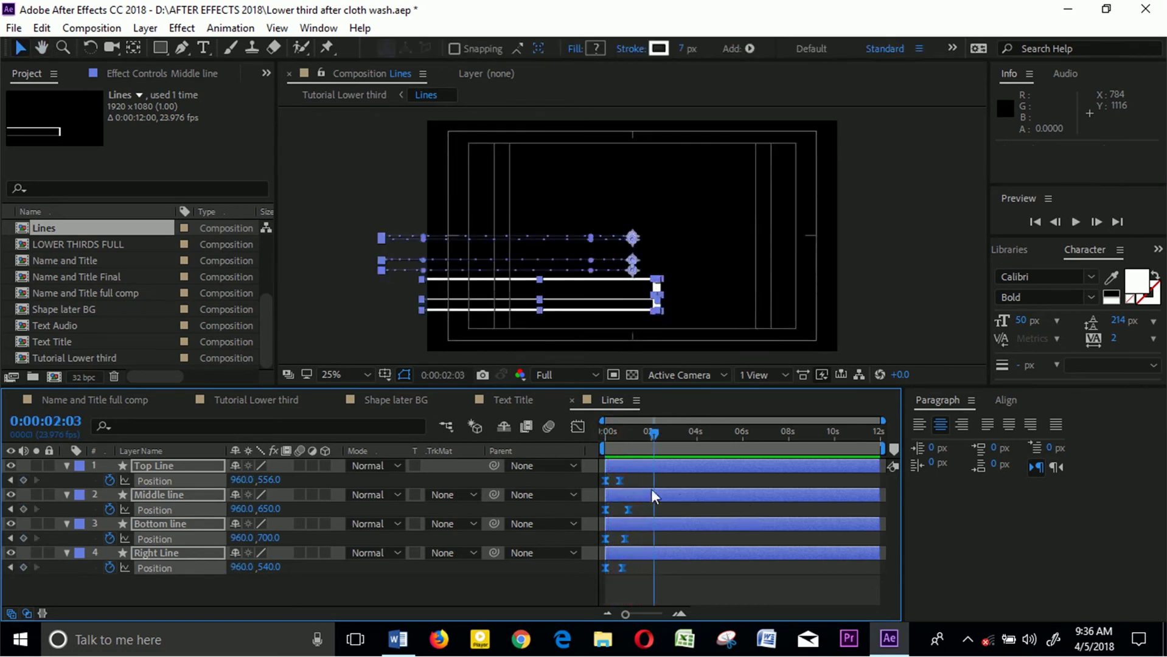
drag(646, 475, 593, 488)
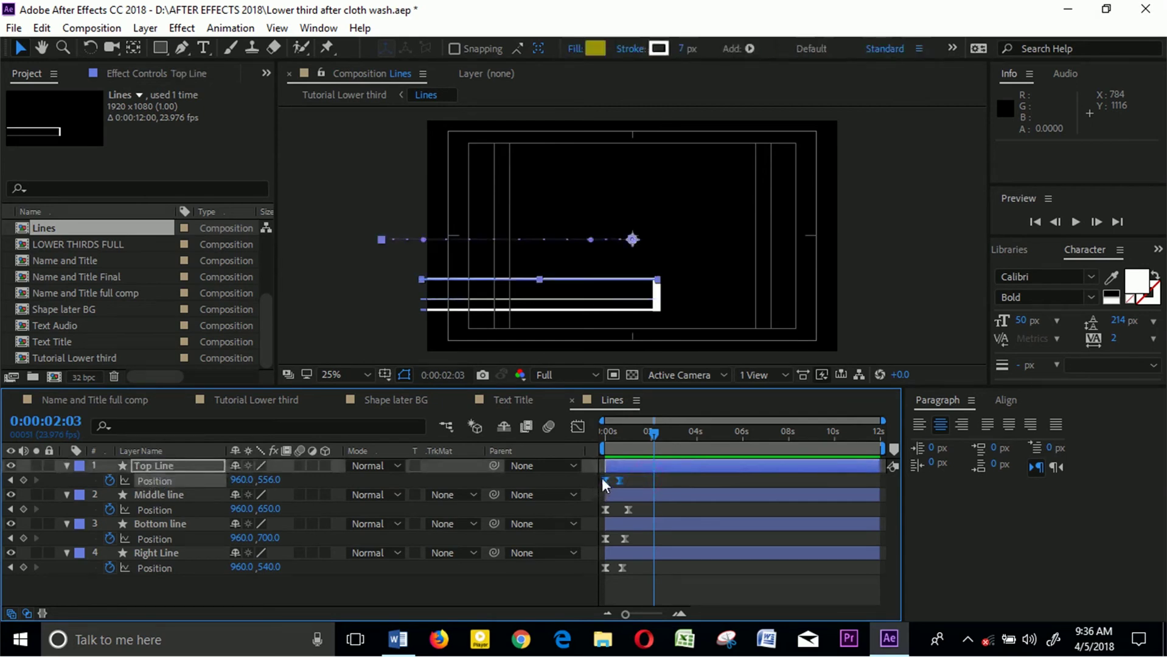
- Copy and paste the Top, Middle, Bottom and Right lines' Position keyframes at 0:00:10:04
key(ctrl+c)
drag(654, 430, 839, 462)
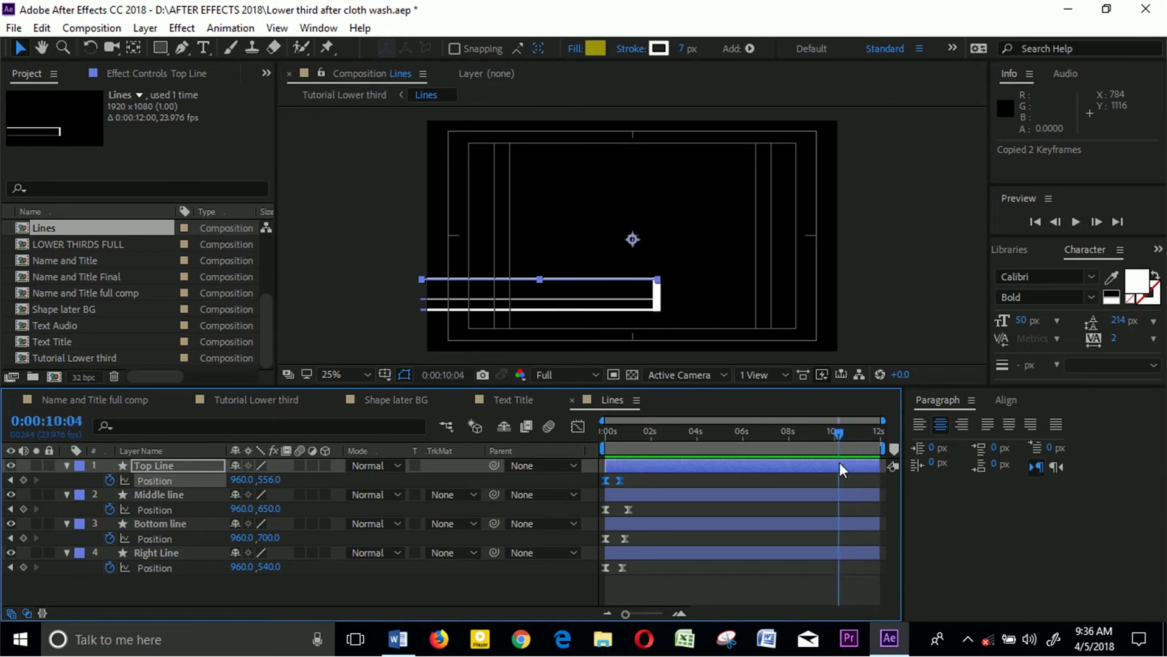
key(ctrl+v)
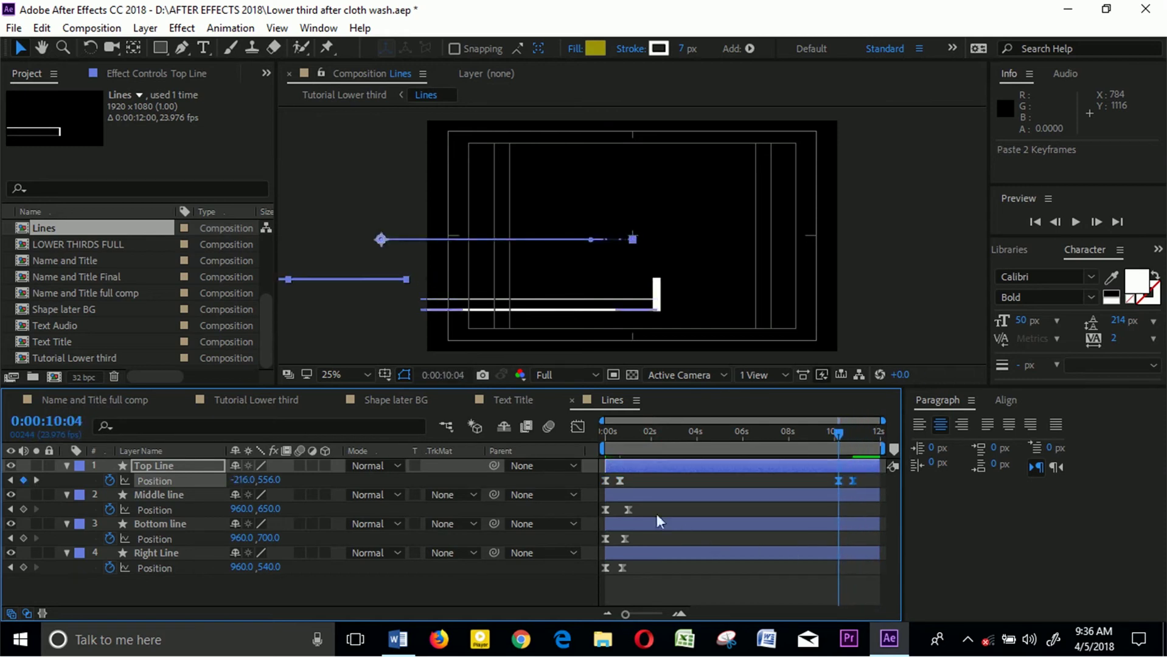
drag(642, 506, 602, 510)
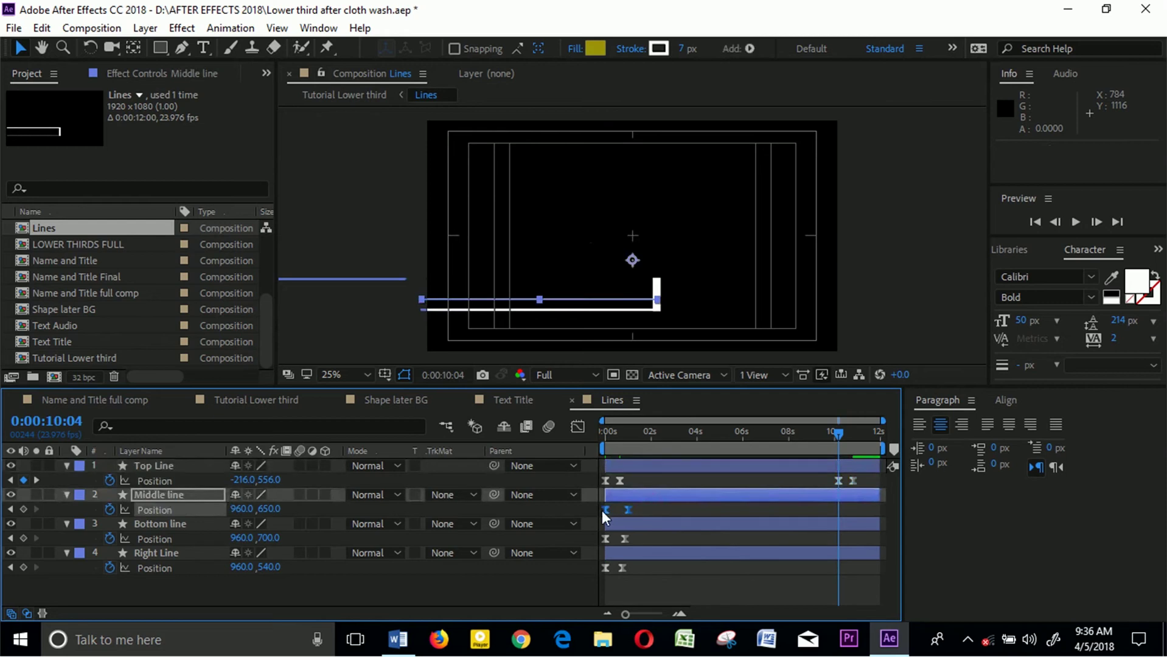
key(ctrl+c)
key(ctrl+v)
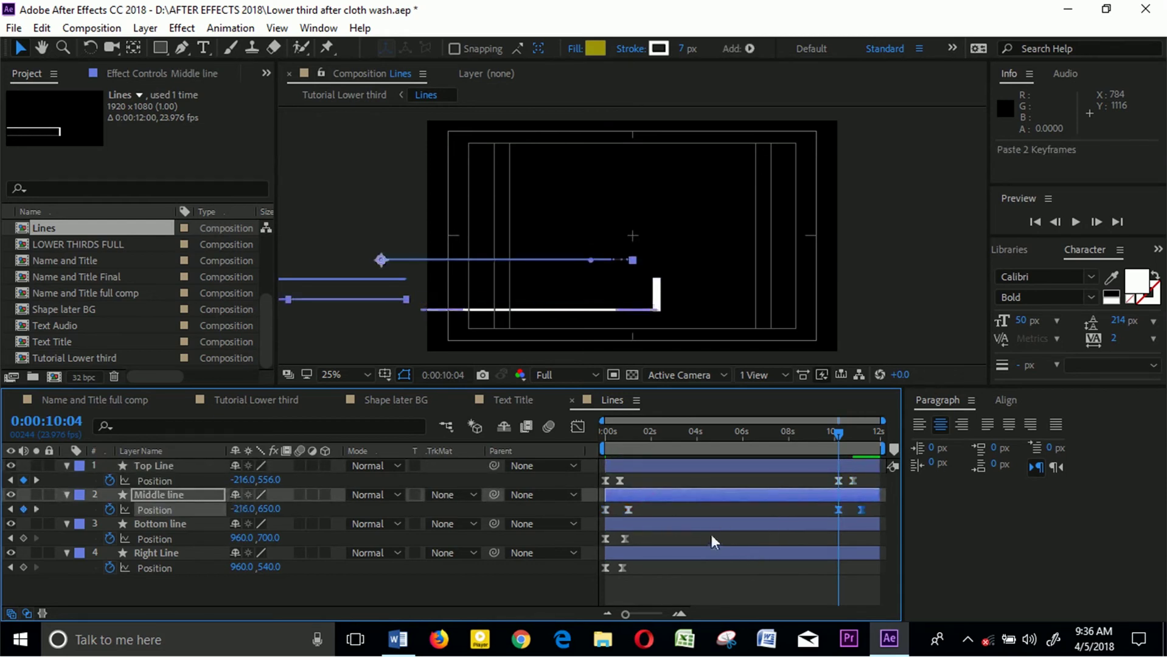
drag(659, 539, 603, 543)
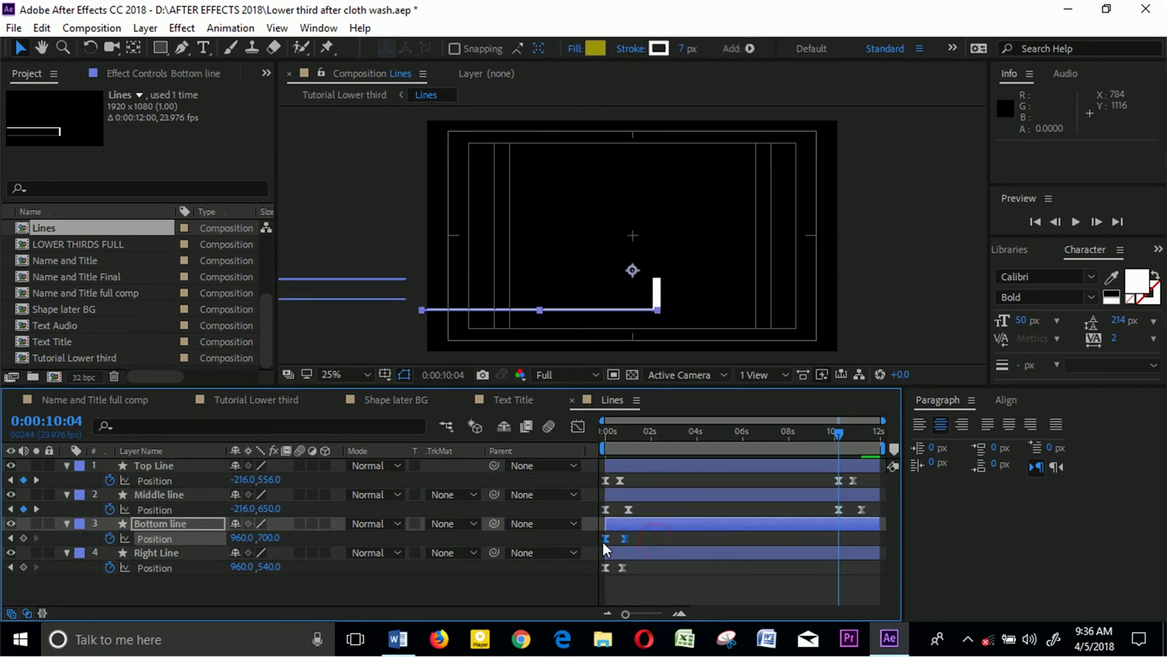
key(ctrl+c)
key(ctrl+v)
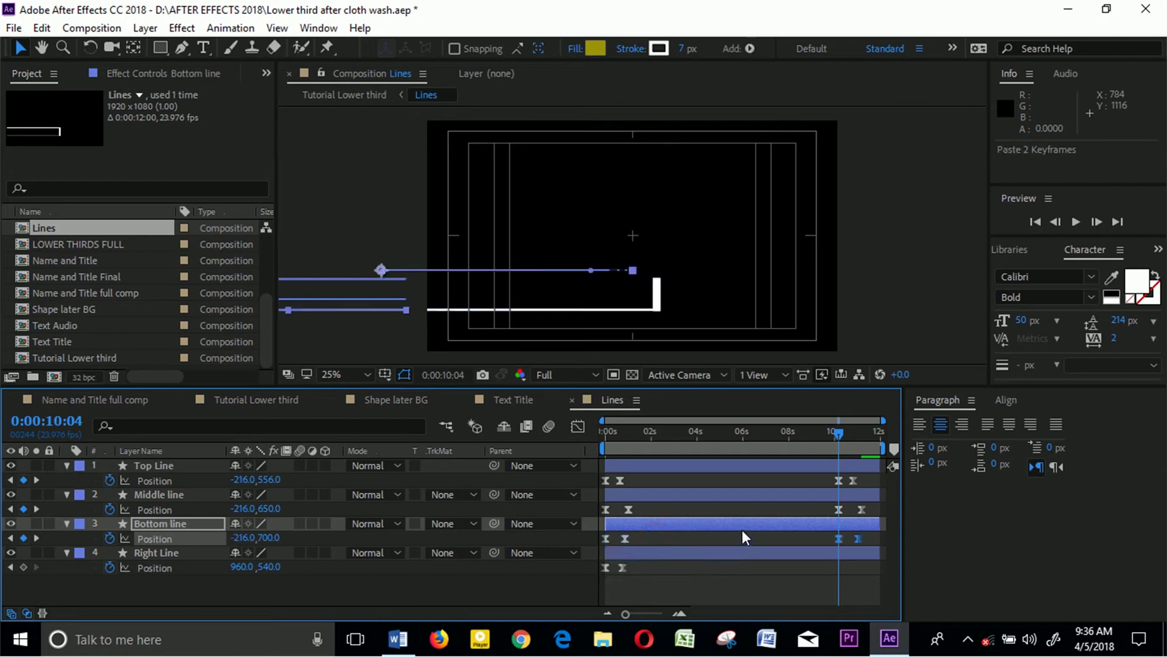
drag(641, 564, 598, 570)
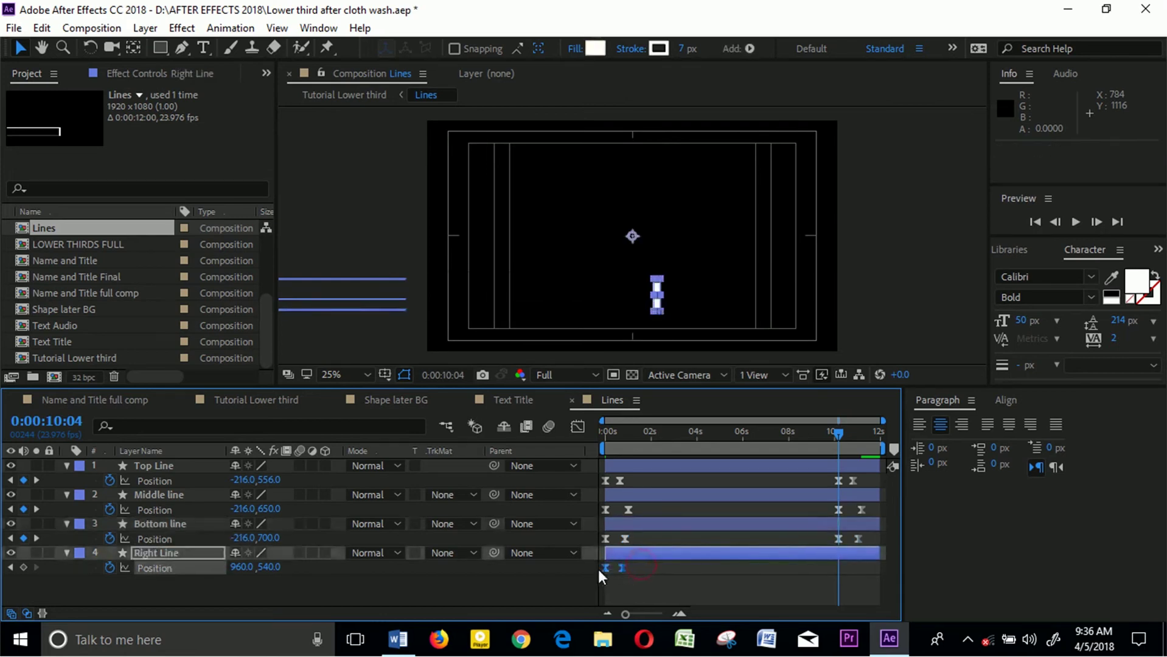
key(ctrl+c)
key(ctrl+v)
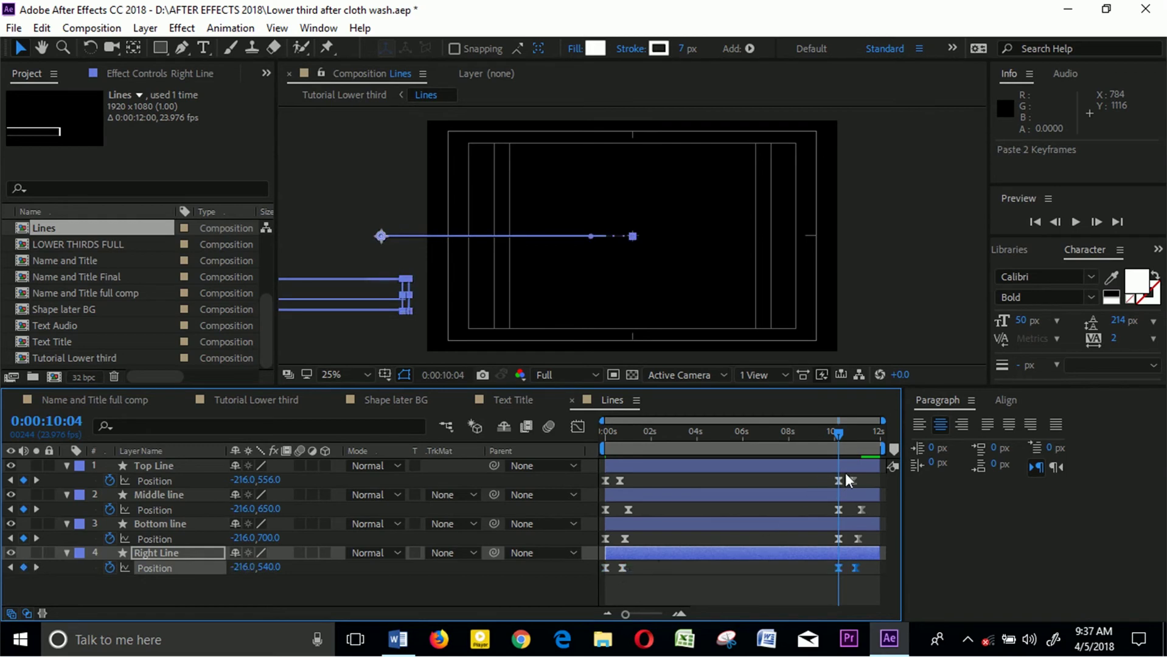
- Shift the lines' exit keyframes to about 0:00:10:15 and preview the slide-out
drag(828, 470, 841, 566)
key(ctrl+z)
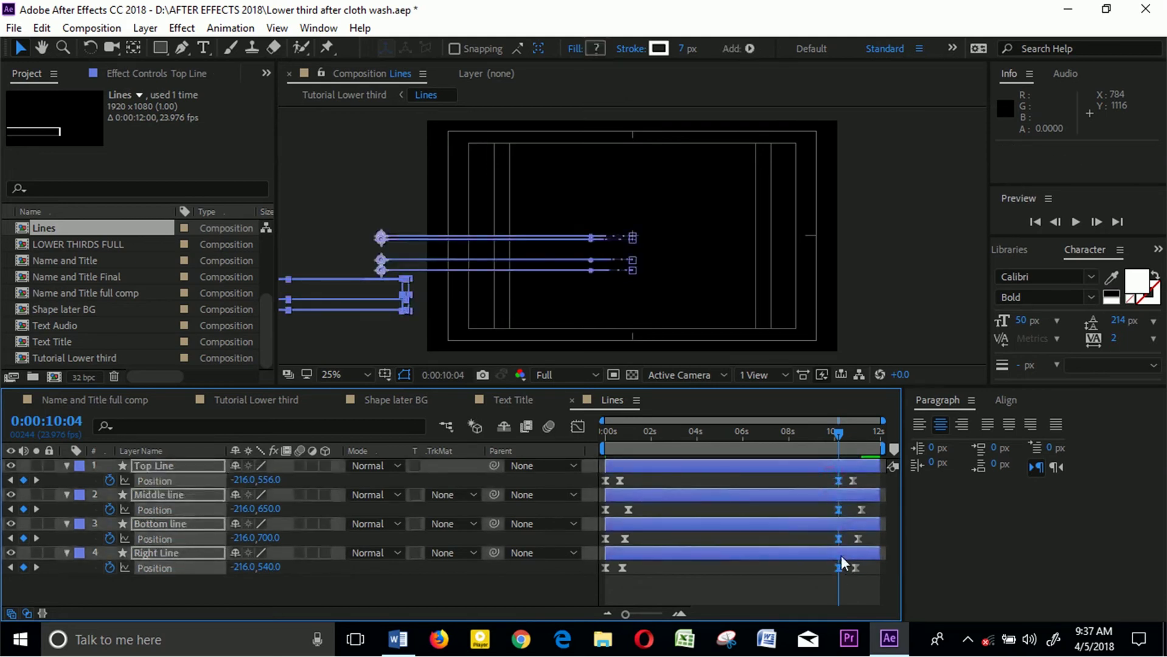
drag(839, 481, 863, 575)
drag(855, 481, 852, 466)
click(830, 436)
key(space)
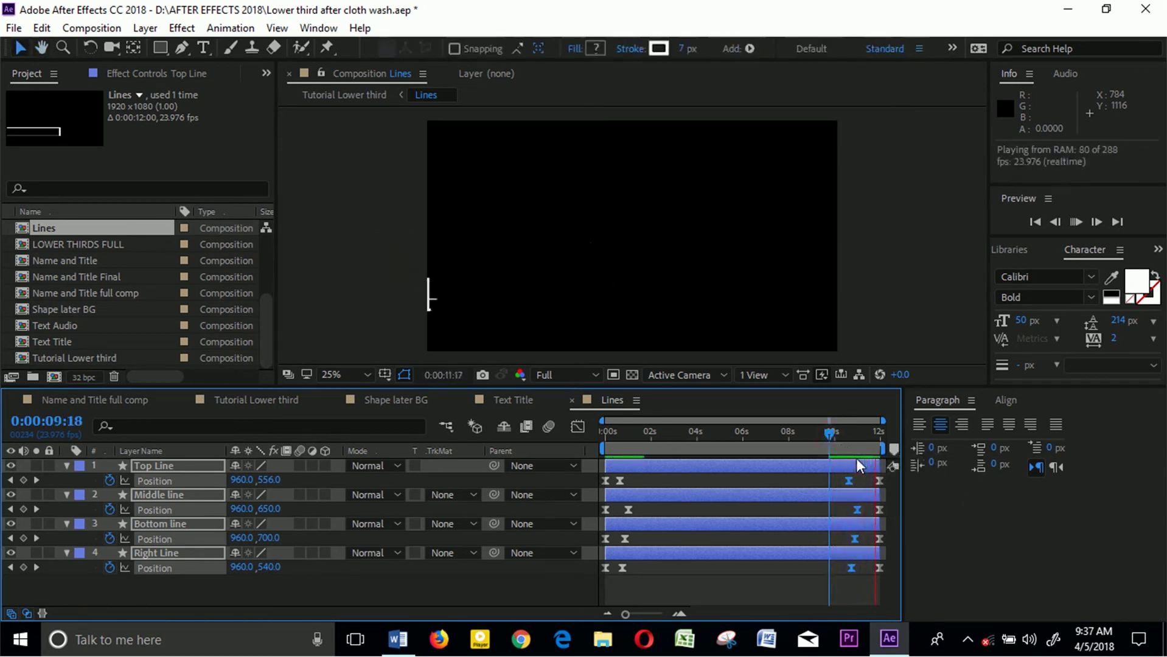
key(space)
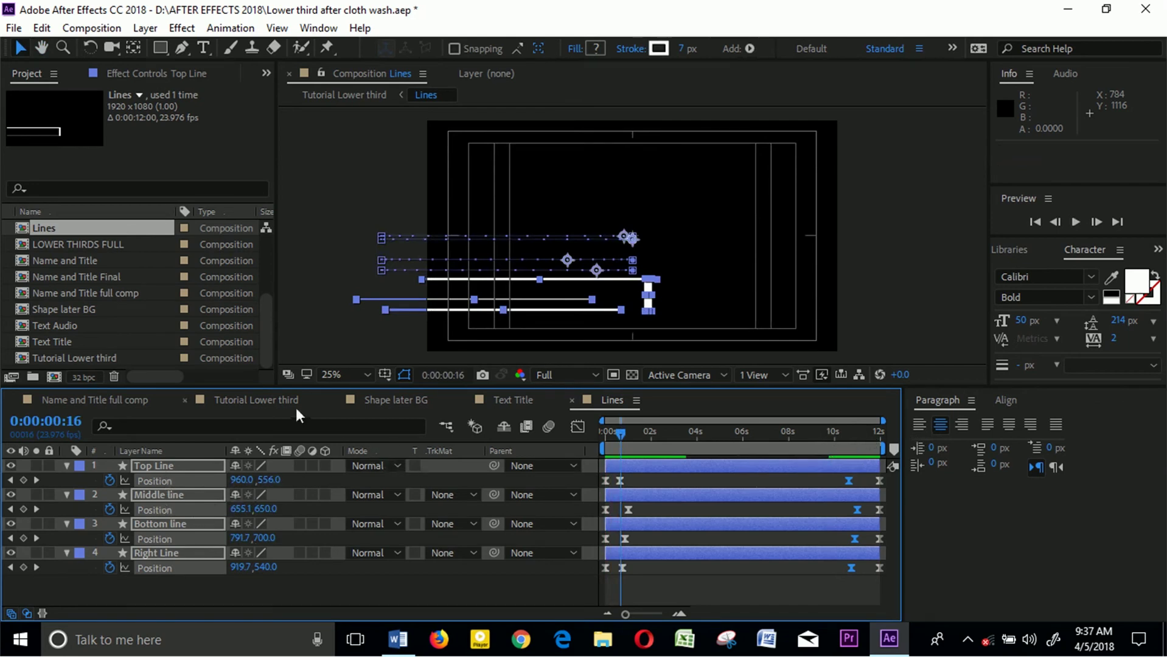
- Preview the Name and Title full comp animation
click(144, 403)
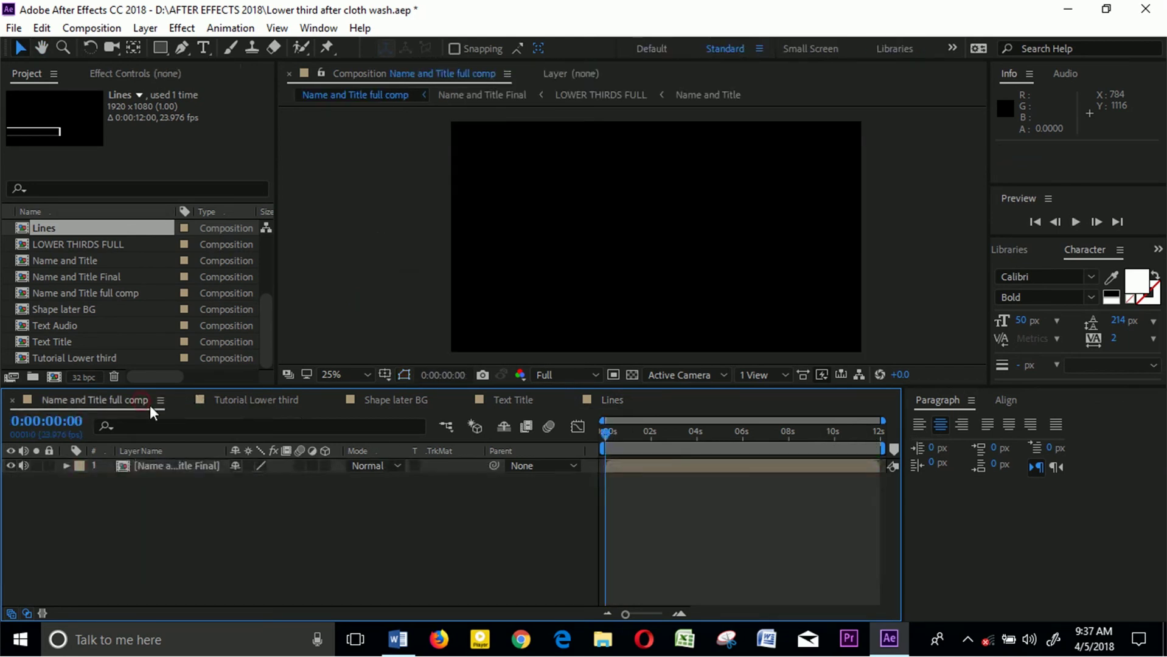
click(199, 467)
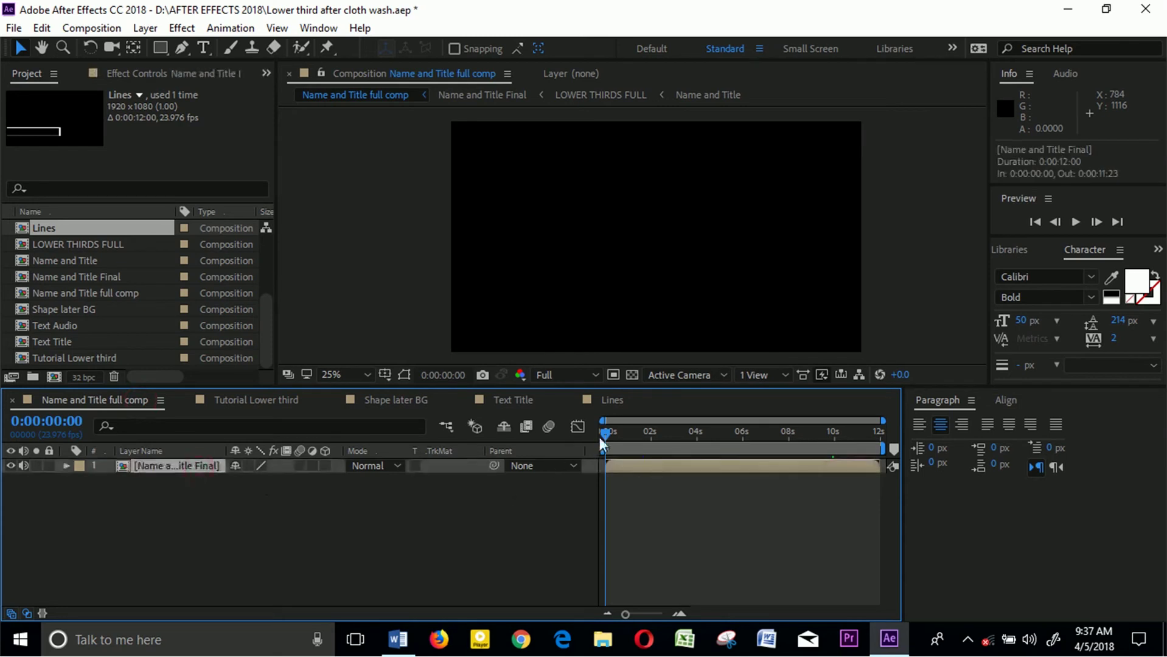
drag(603, 443, 551, 438)
key(space)
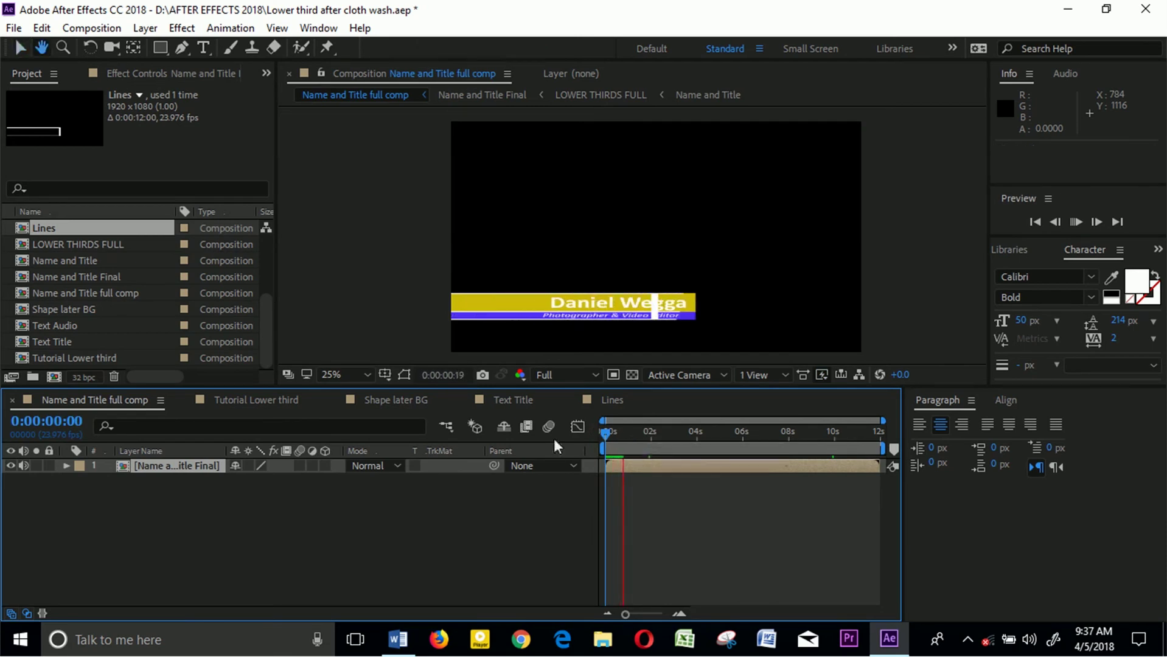
key(space)
- Return to Tutorial Lower third, checking its Lines layer and the Shape later BG composition
click(247, 399)
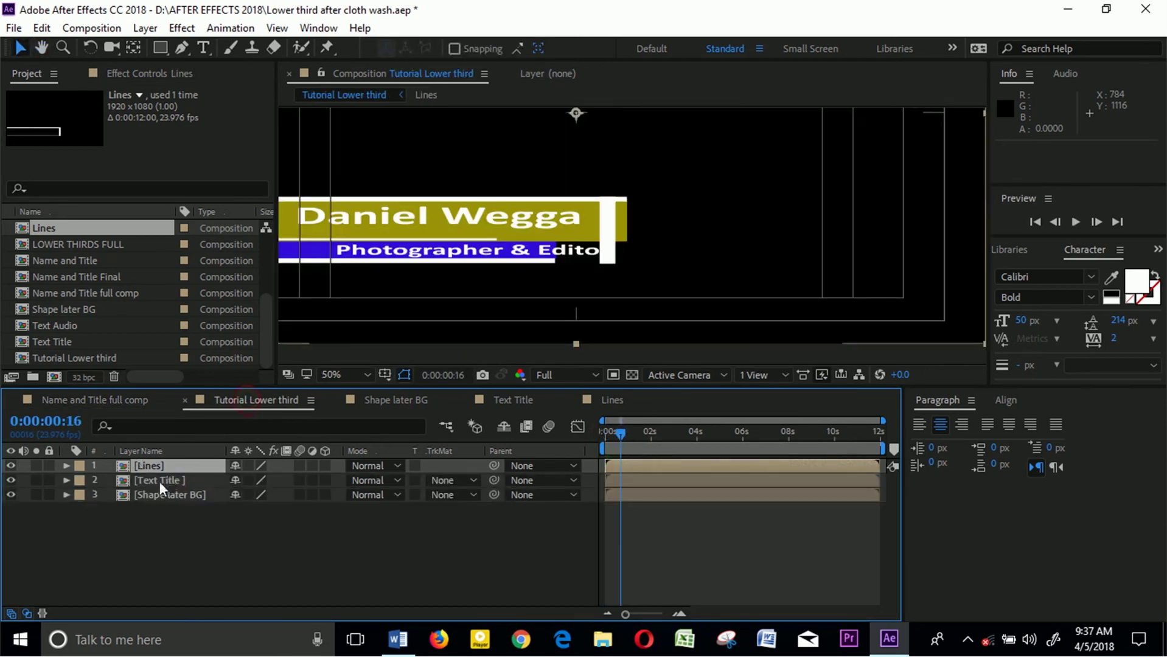
click(152, 523)
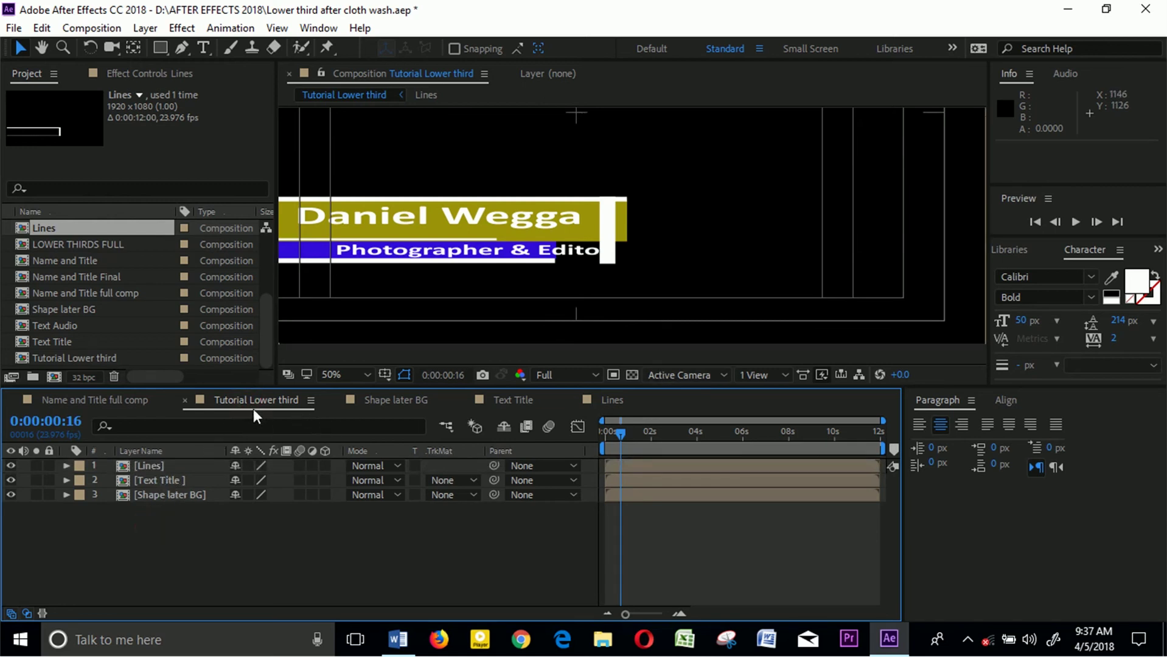
click(183, 467)
click(412, 401)
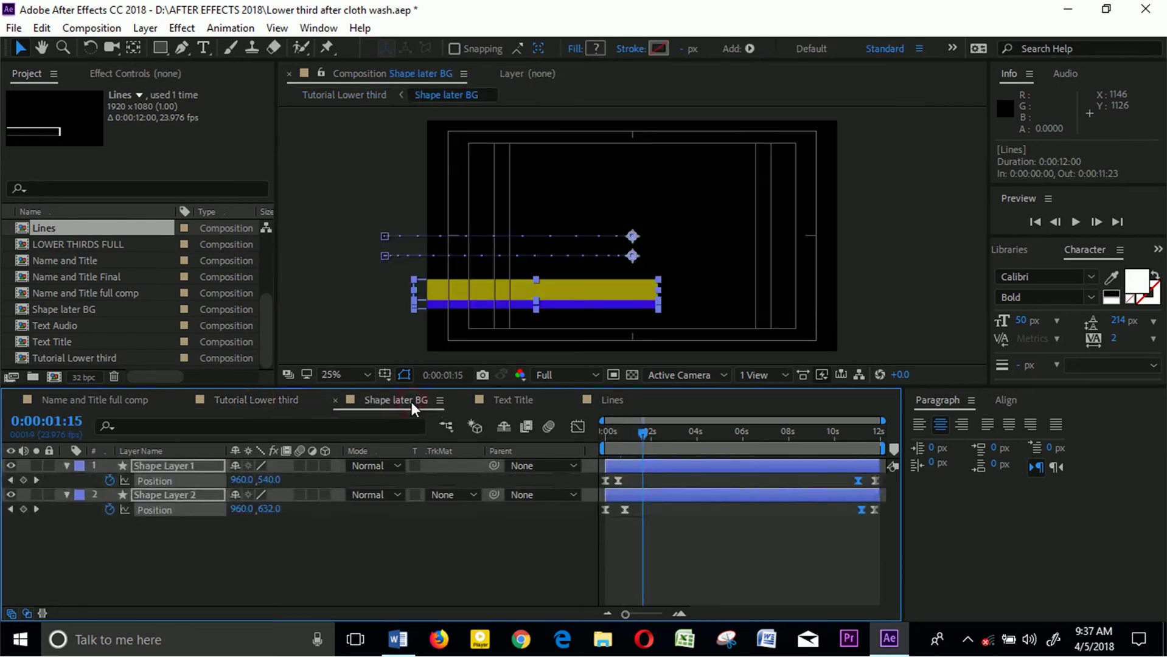
click(272, 402)
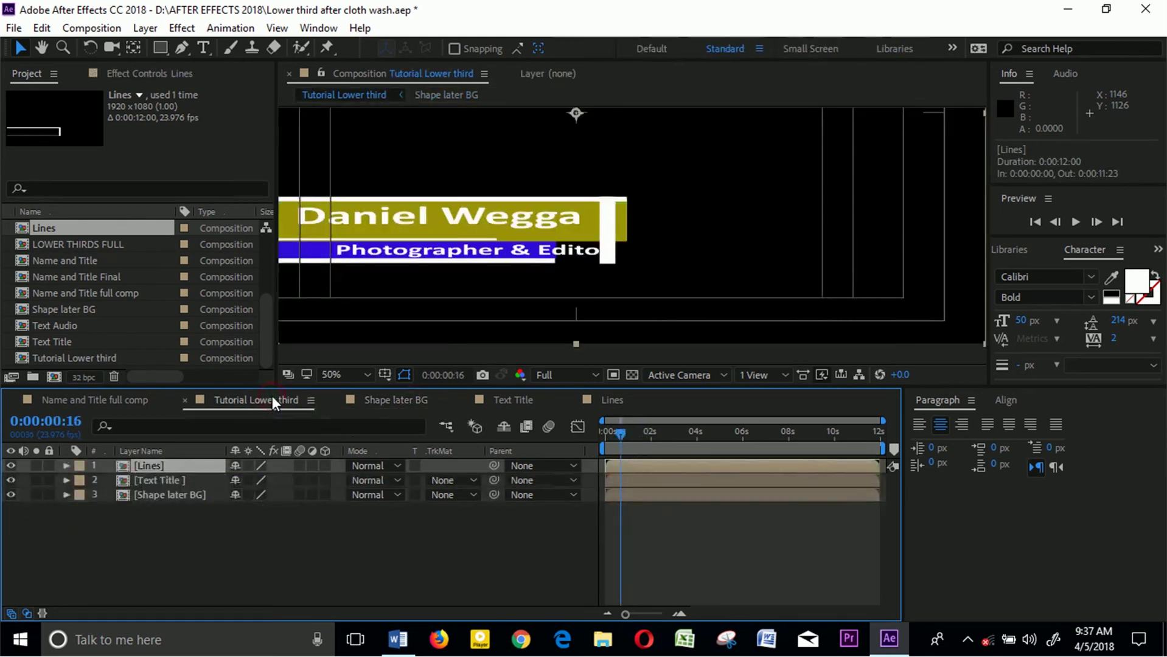
double_click(272, 400)
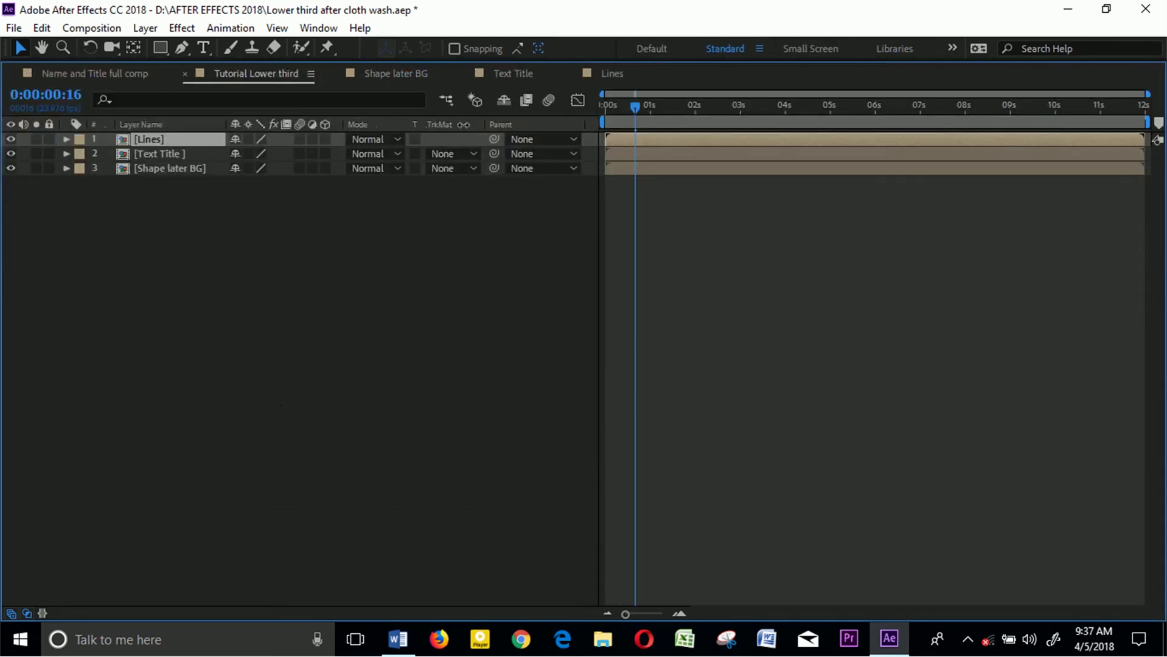
double_click(155, 139)
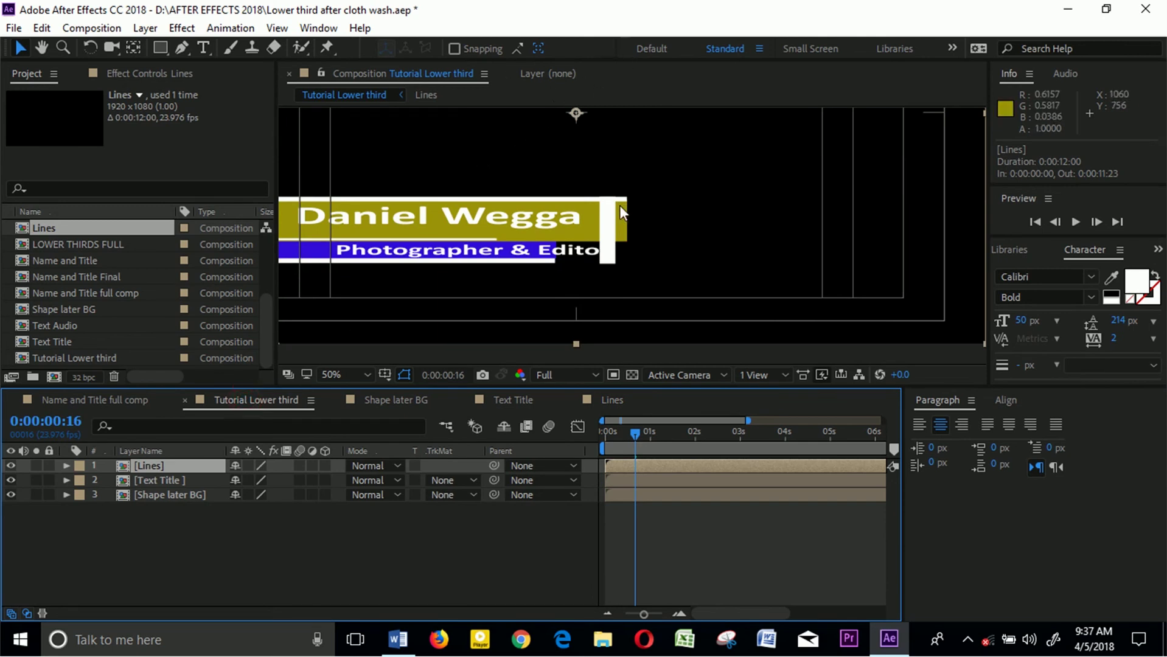
scroll(547, 140, down, 4)
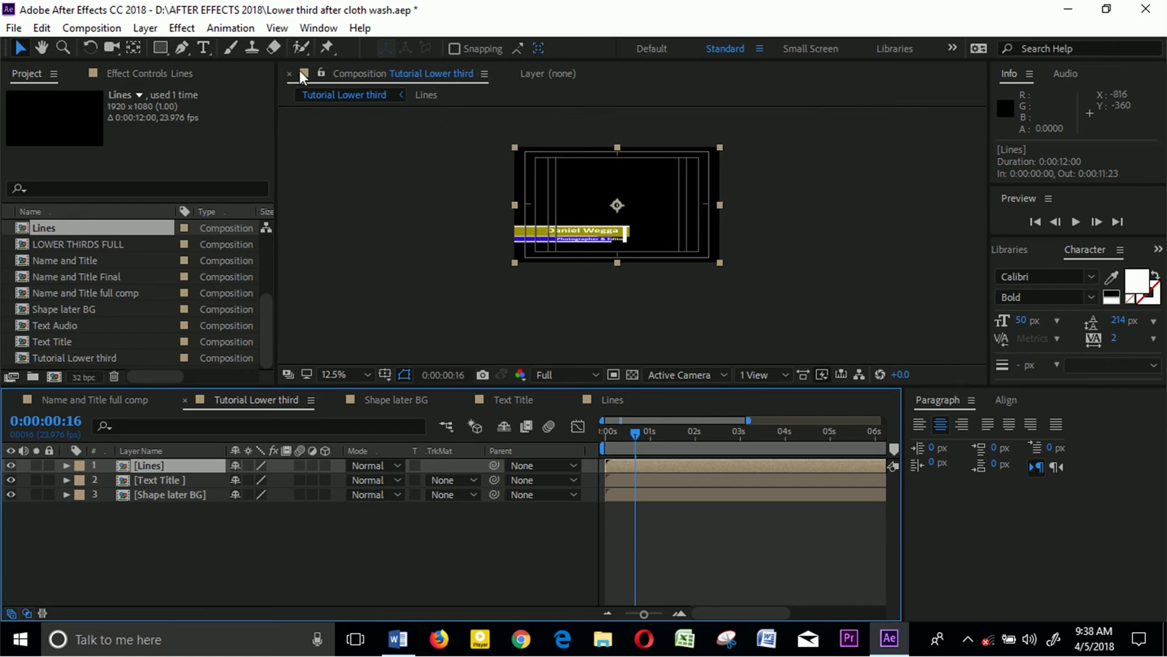
click(289, 75)
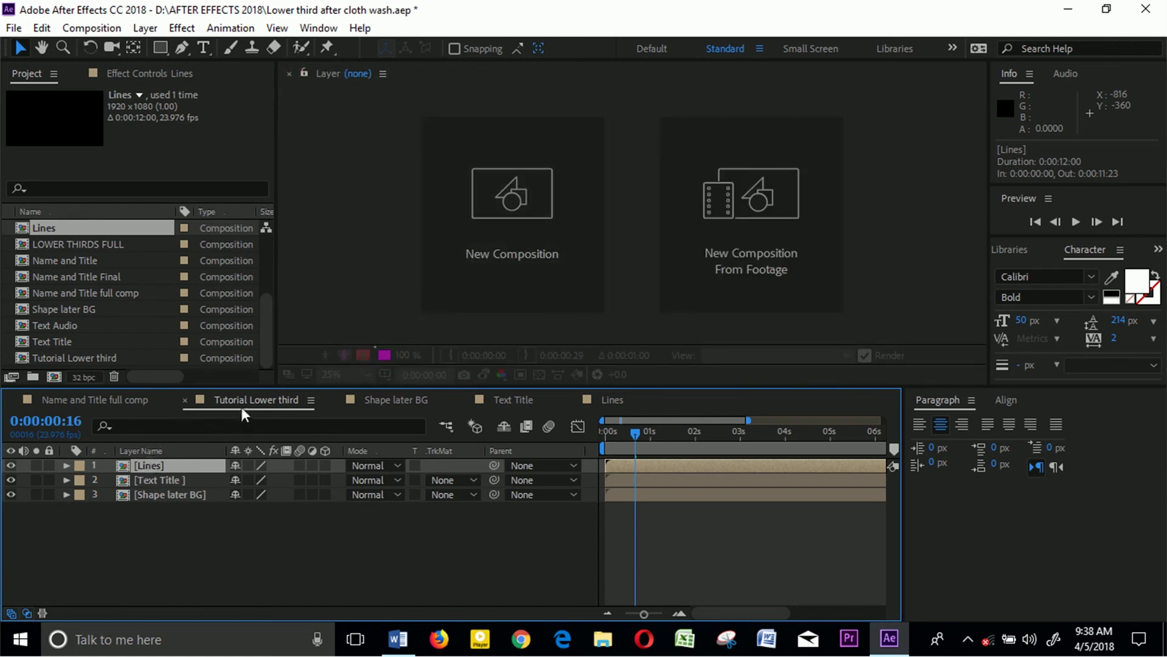
double_click(53, 359)
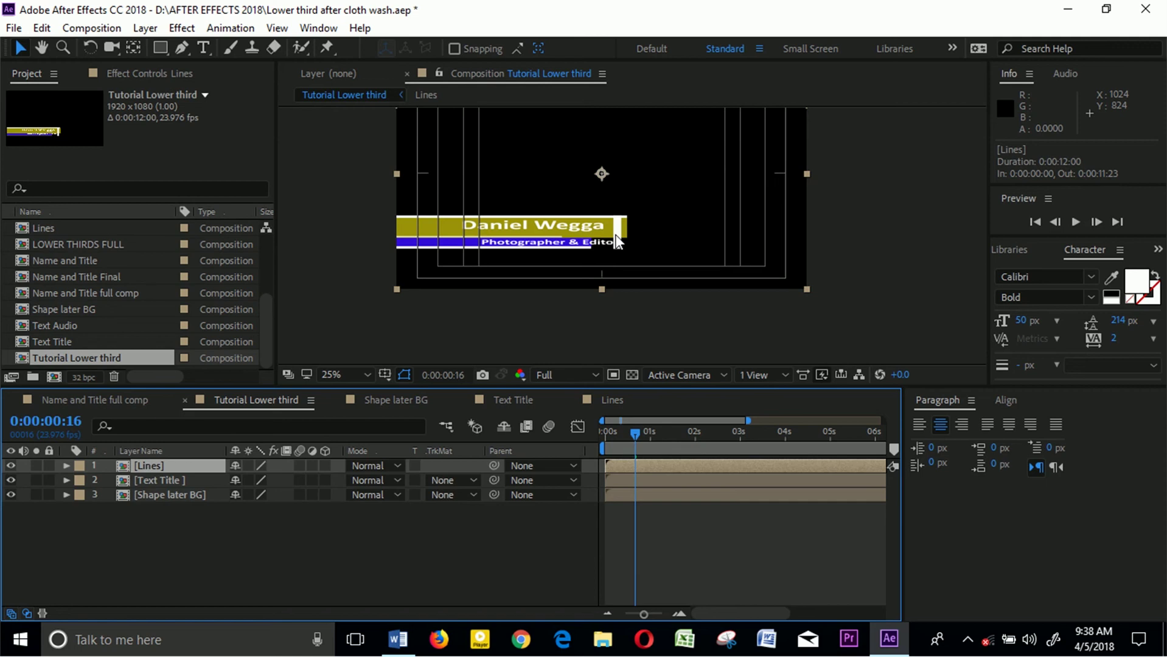
scroll(616, 240, up, 2)
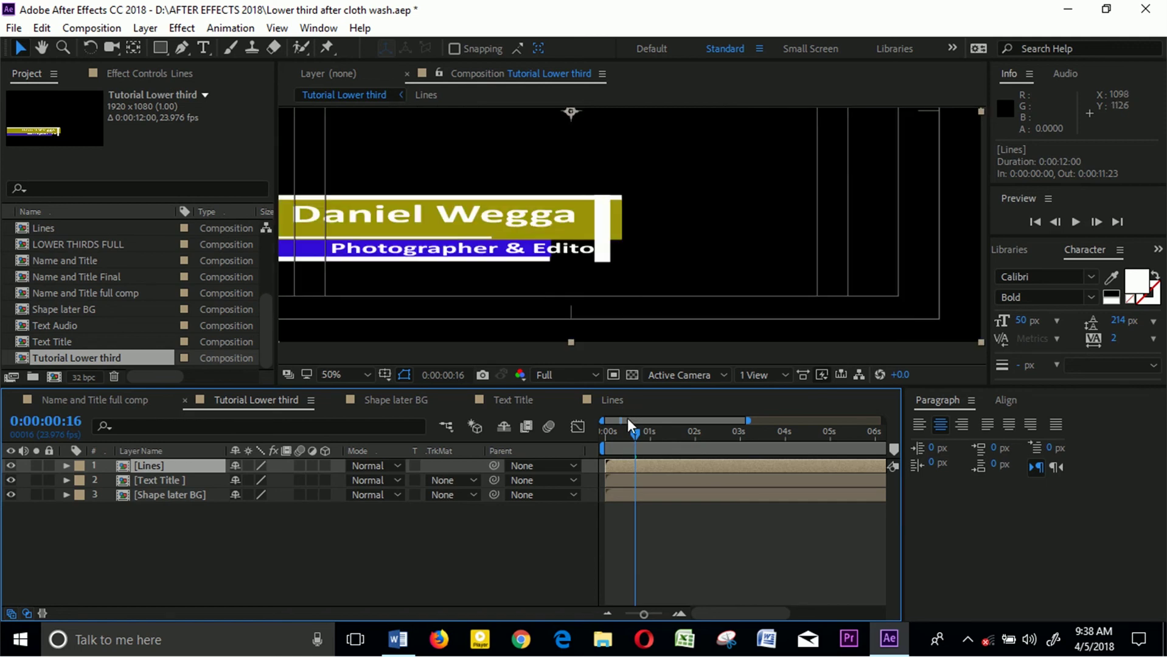
- Preview the Tutorial Lower third from the start
drag(633, 445, 584, 443)
key(space)
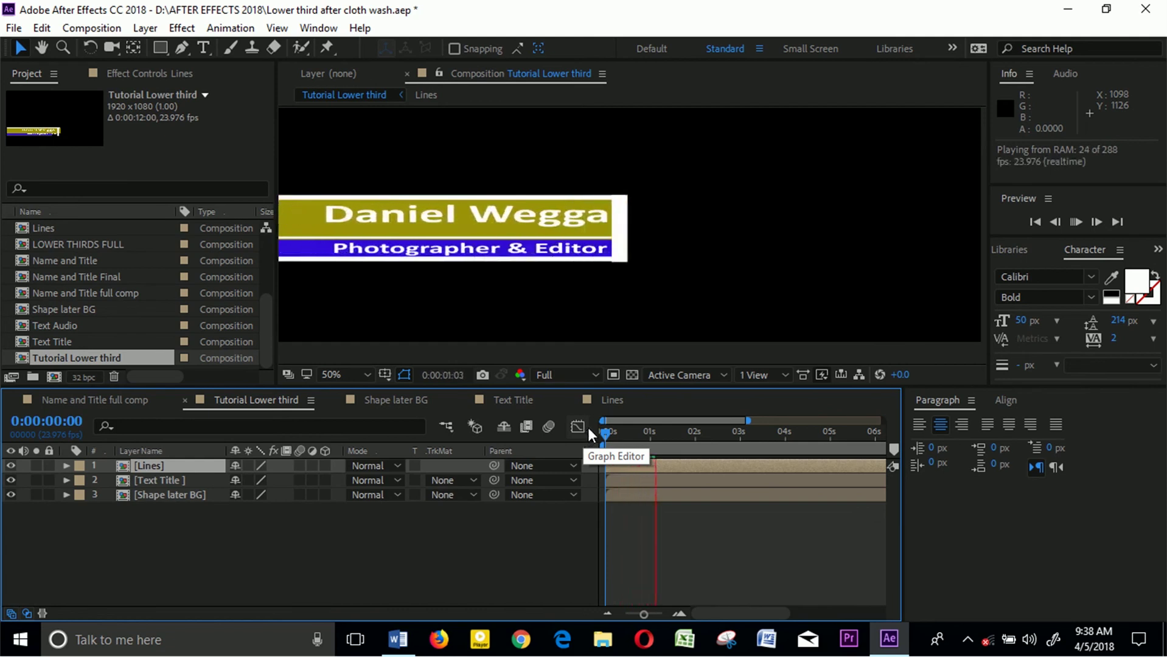
scroll(593, 280, down, 2)
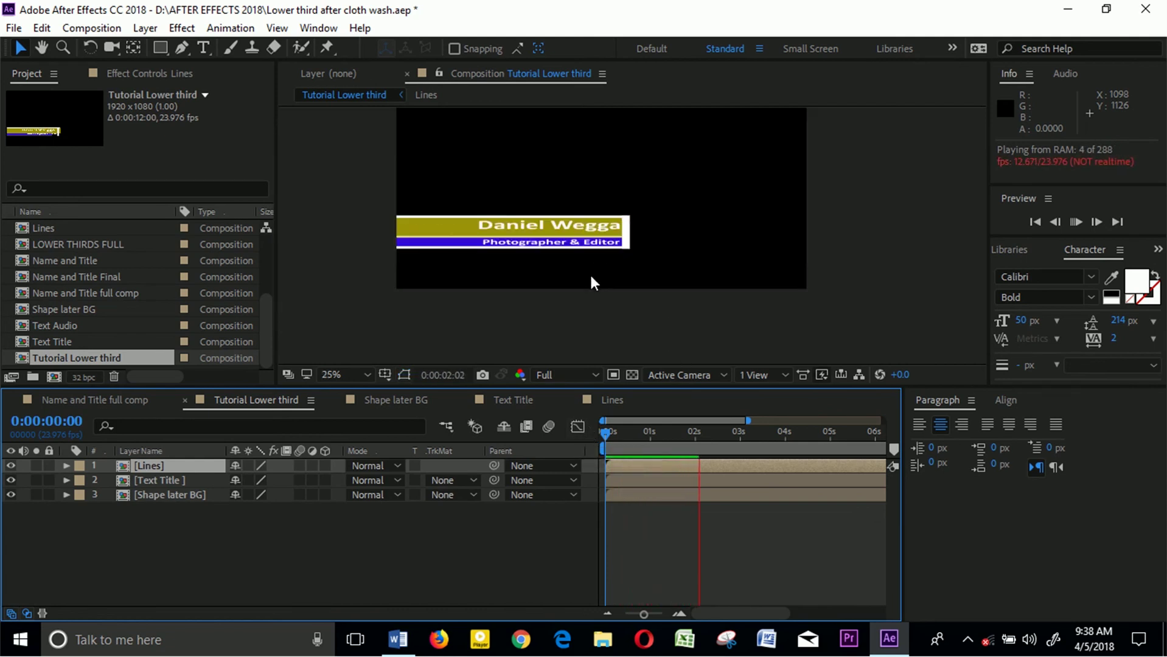
key(space)
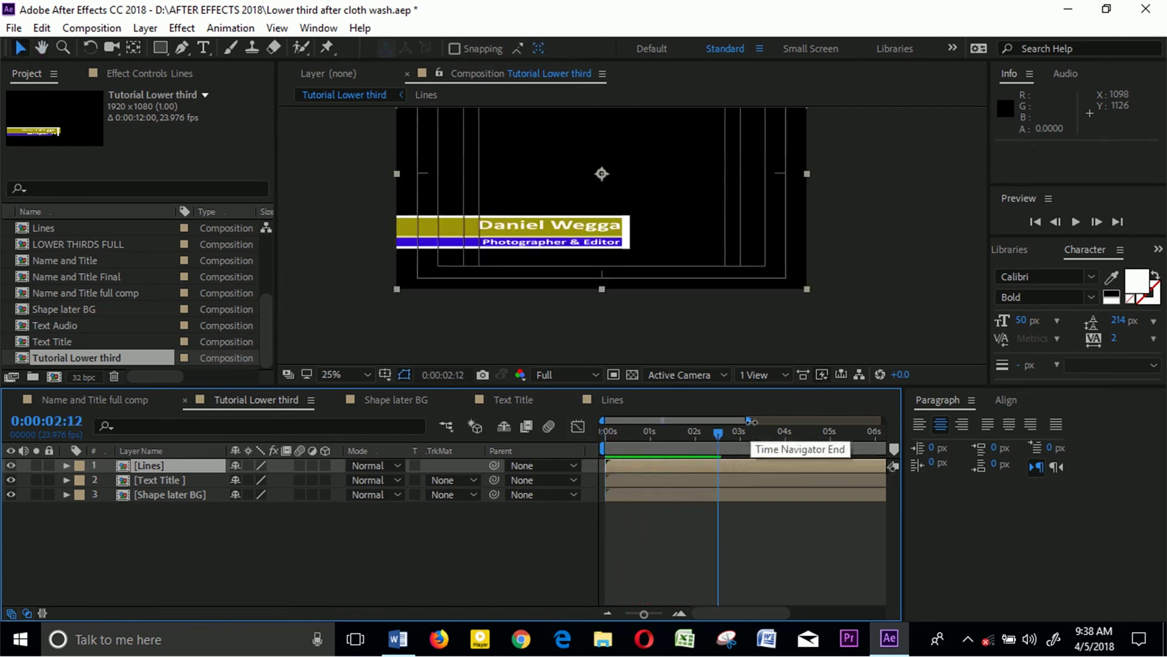
- Widen the timeline to the full 12 seconds, replay the lower third, and show hidden taskbar icons
drag(748, 420, 860, 426)
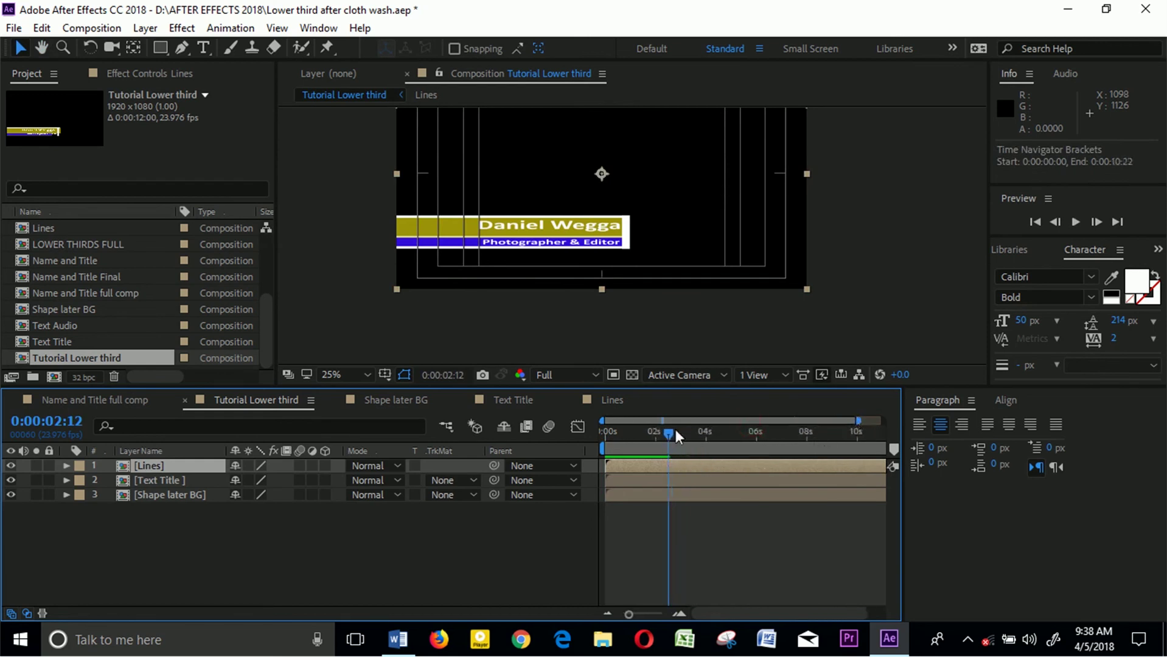
drag(670, 434, 606, 433)
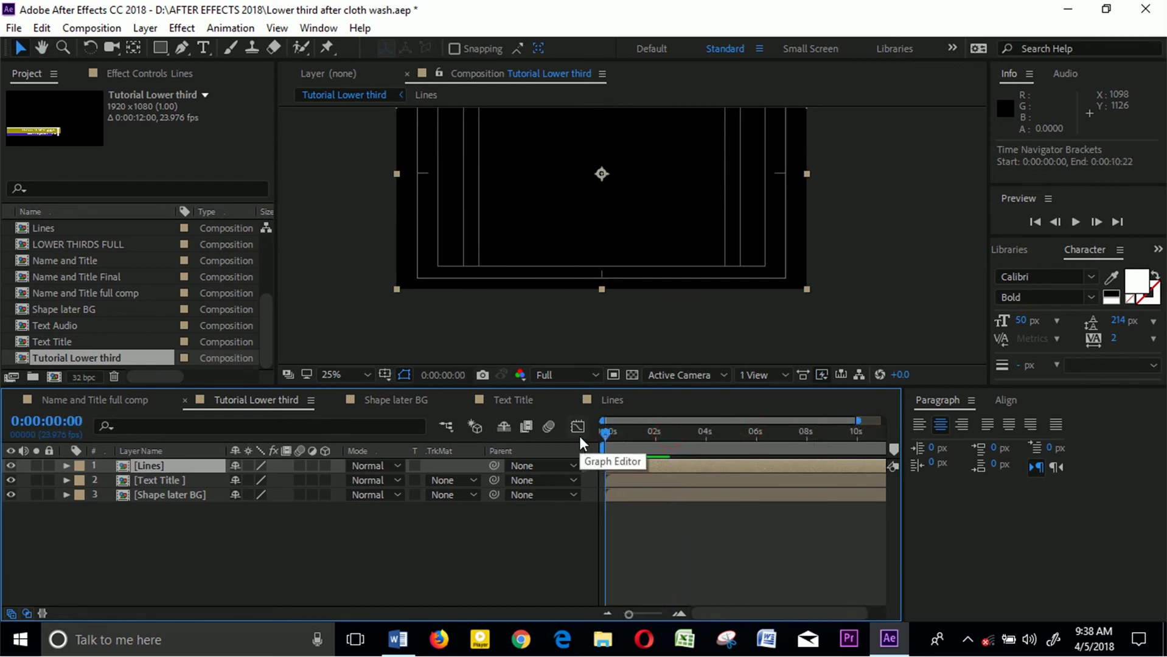
key(space)
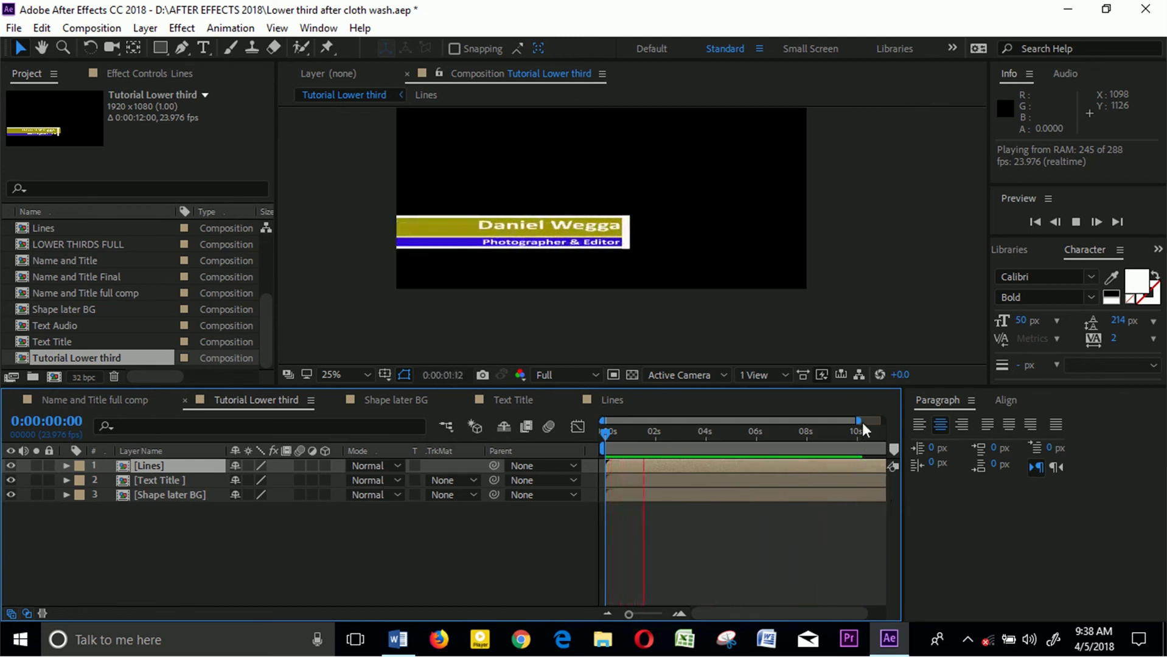
drag(863, 422, 832, 432)
key(space)
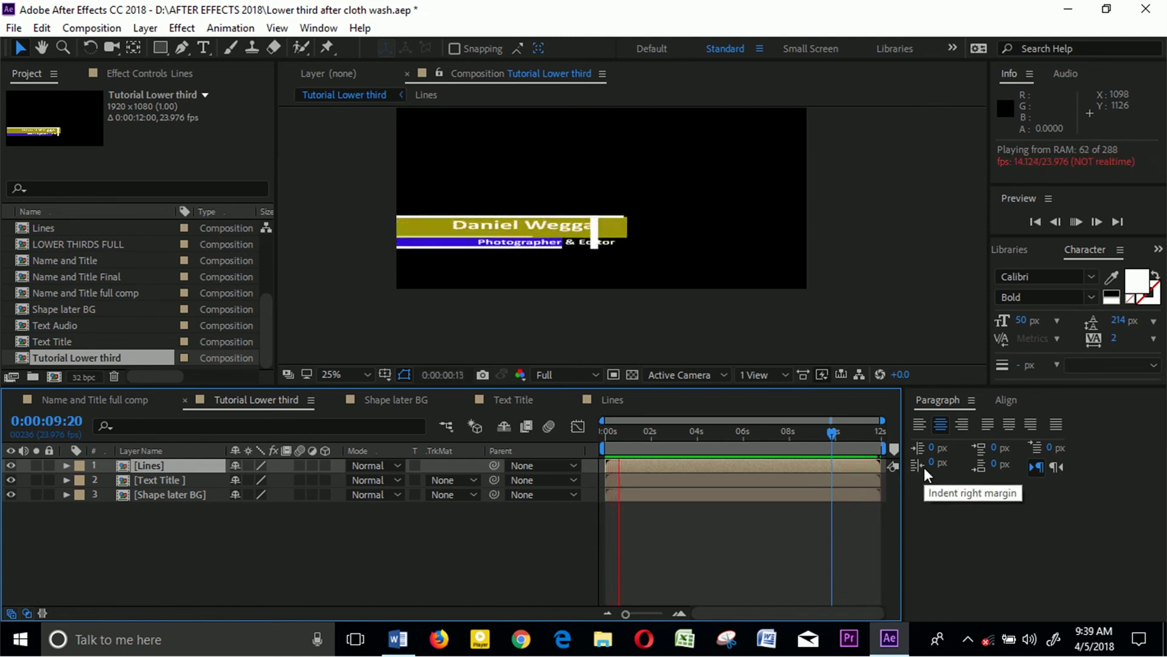
key(space)
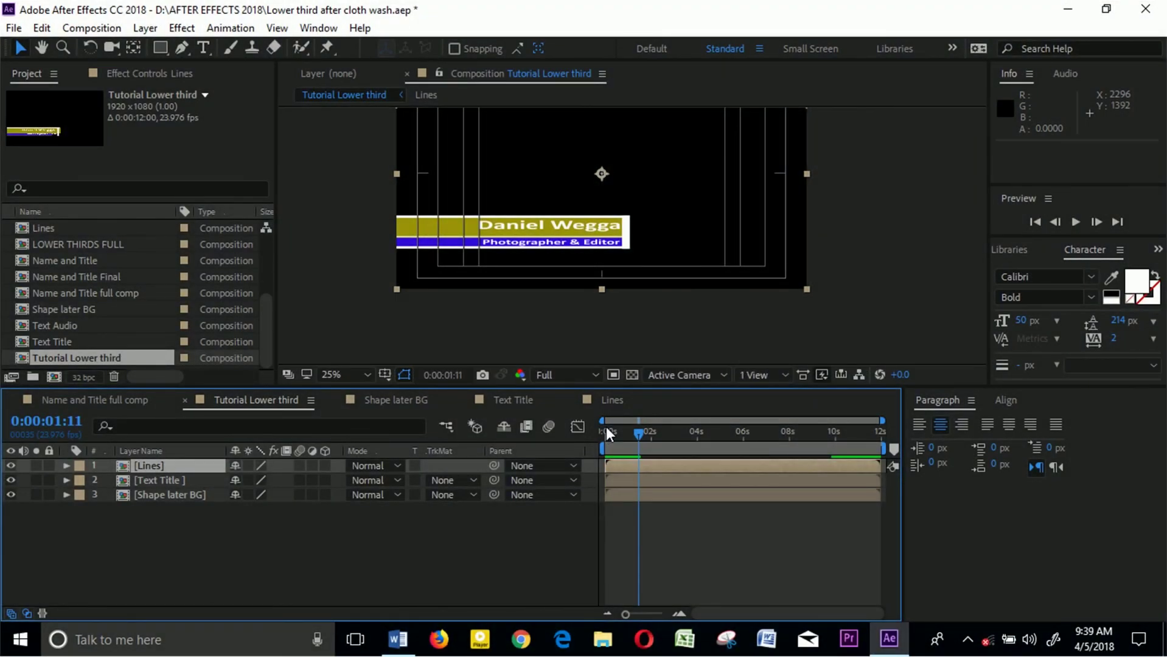
click(968, 639)
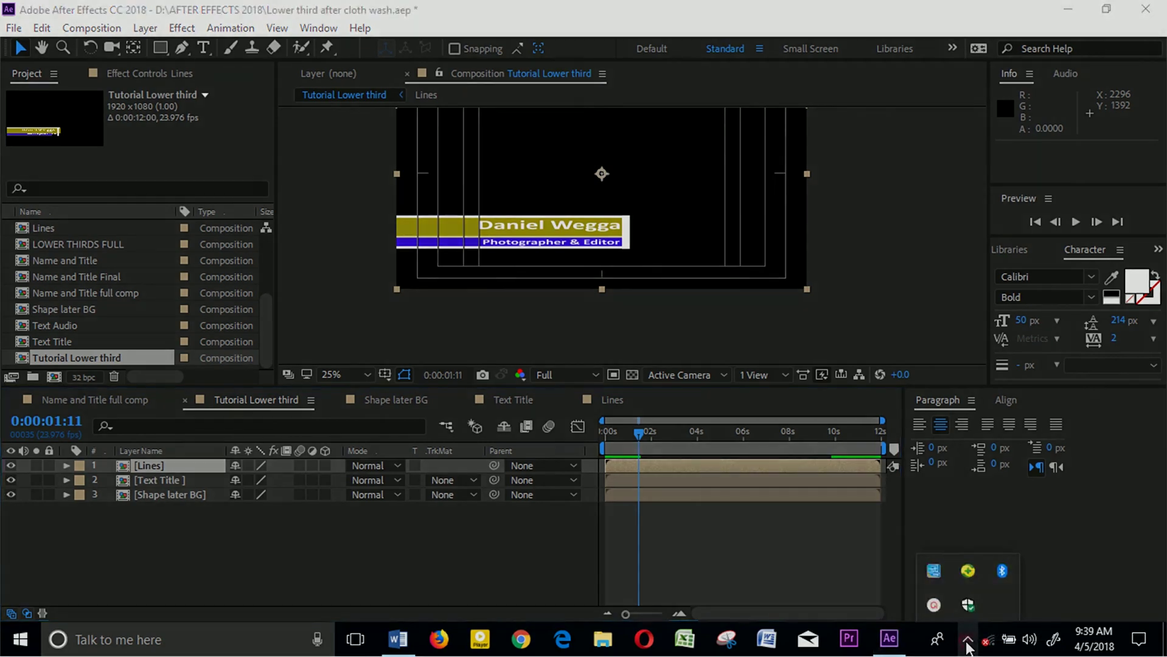